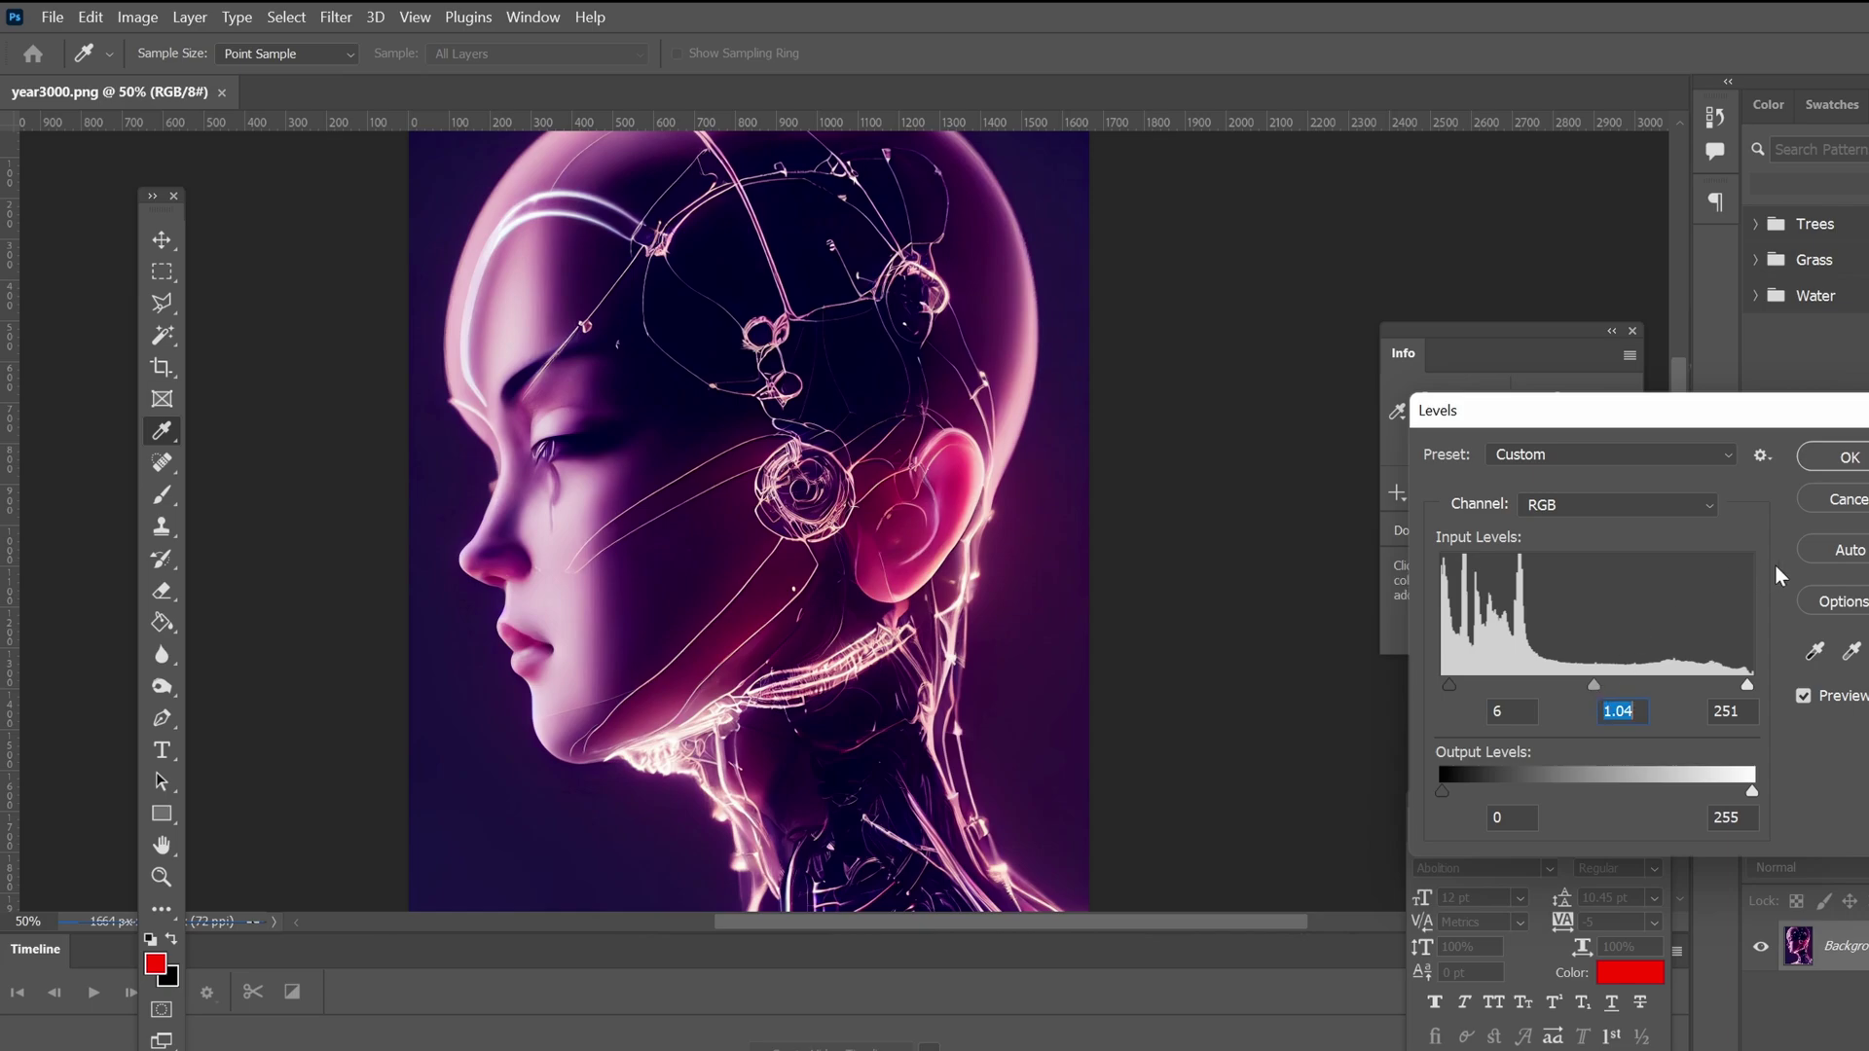
# Switch to the Object Selection Tool and duplicate the Background layer as Background copy
pyautogui.click(1845, 499)
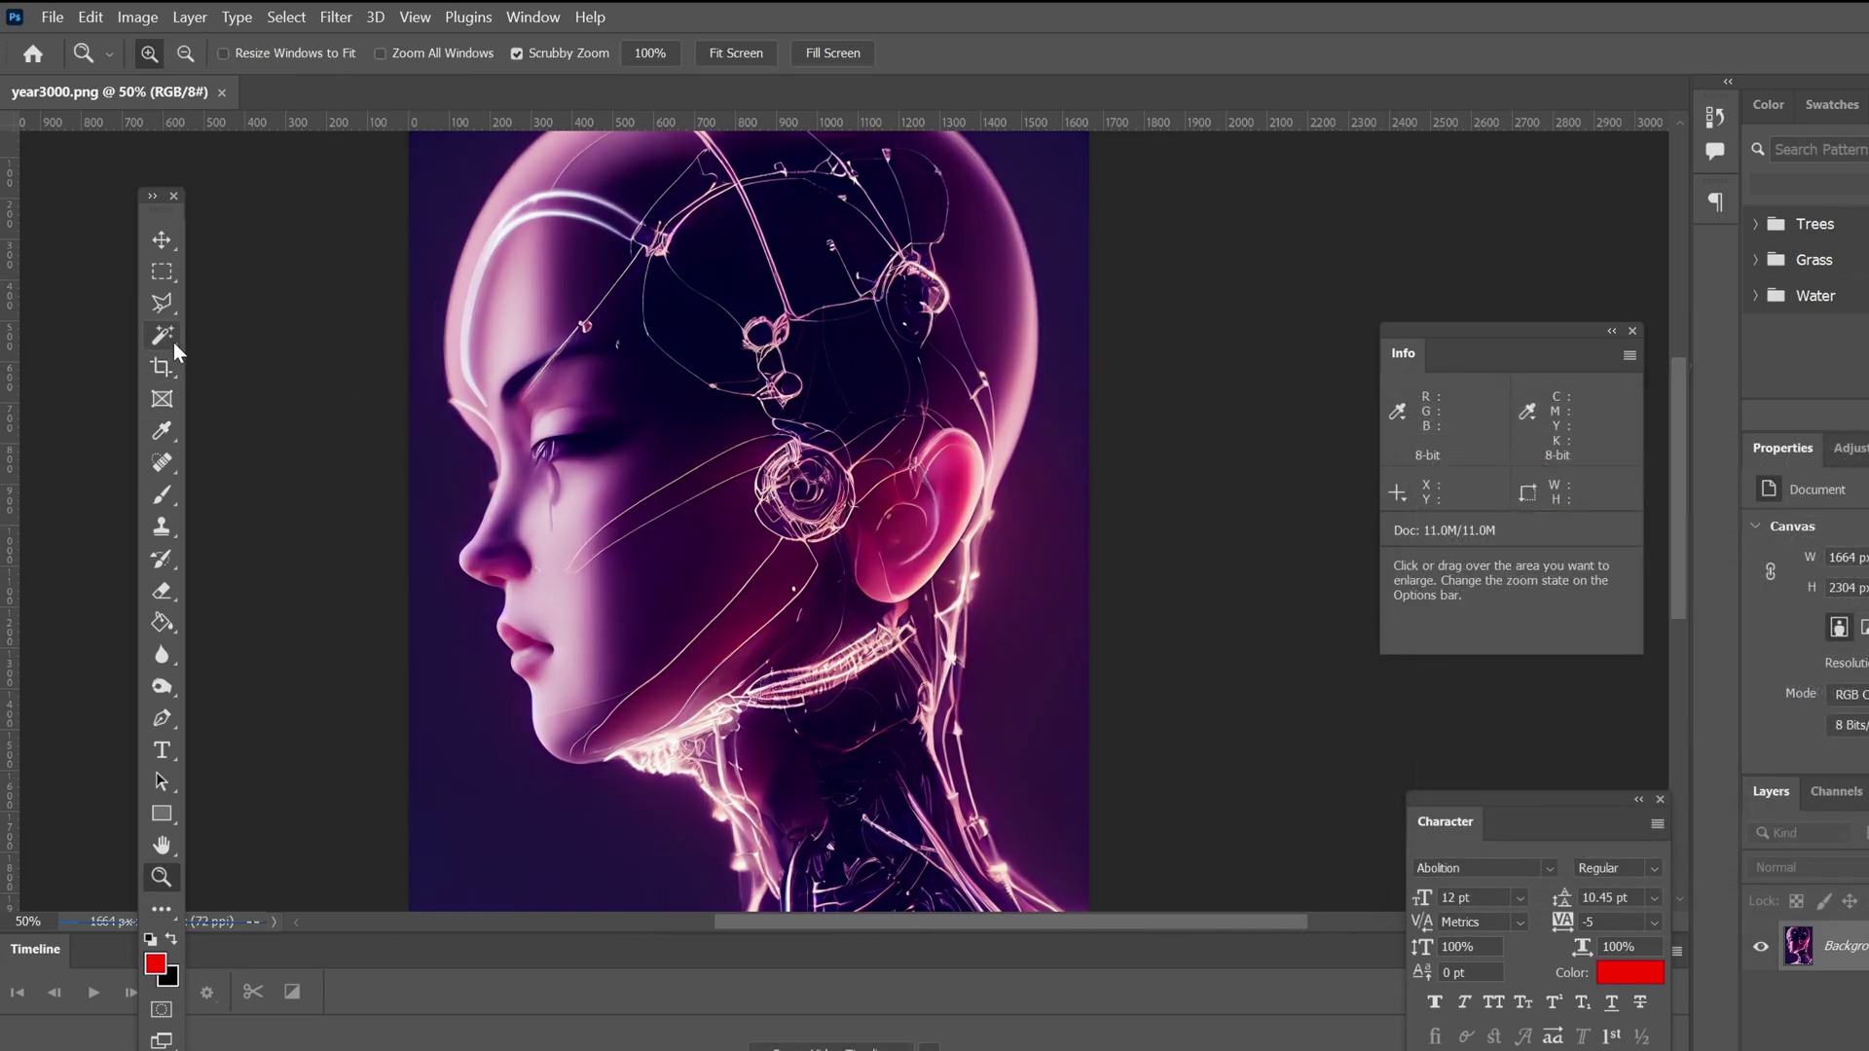
pyautogui.click(166, 335)
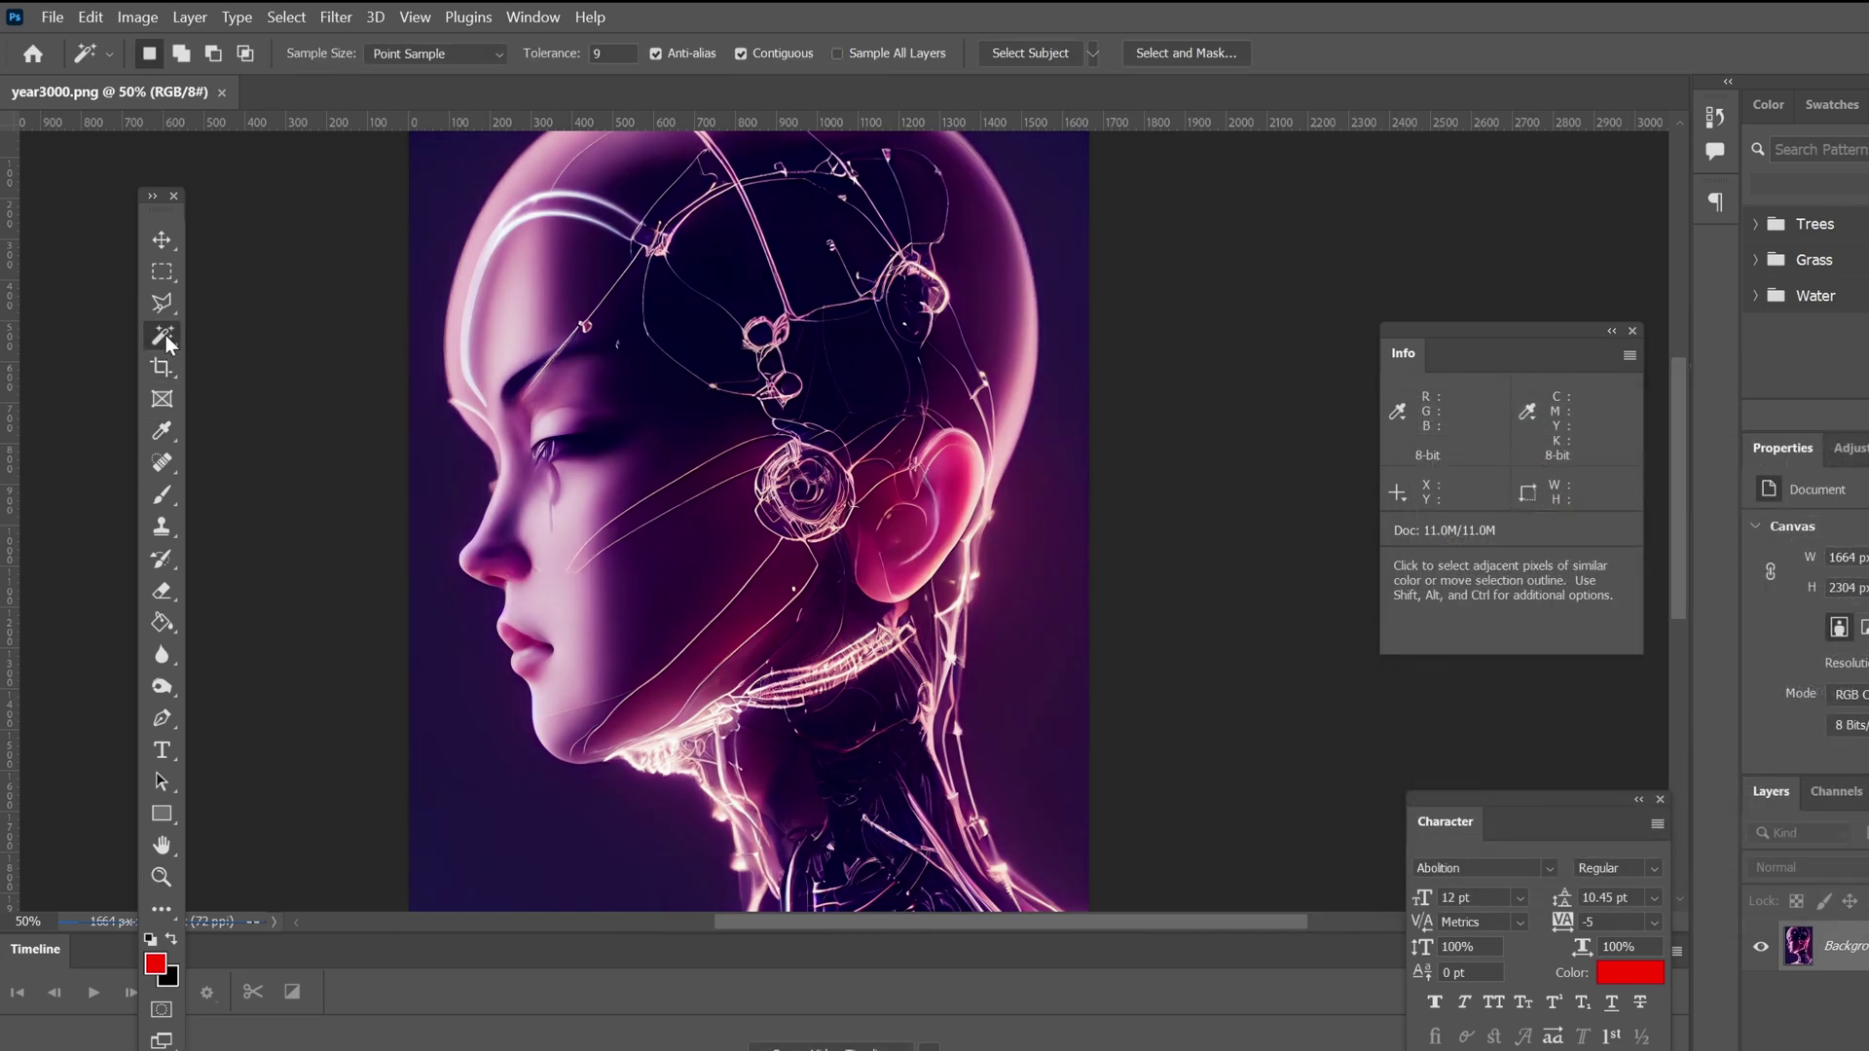
pyautogui.click(226, 331)
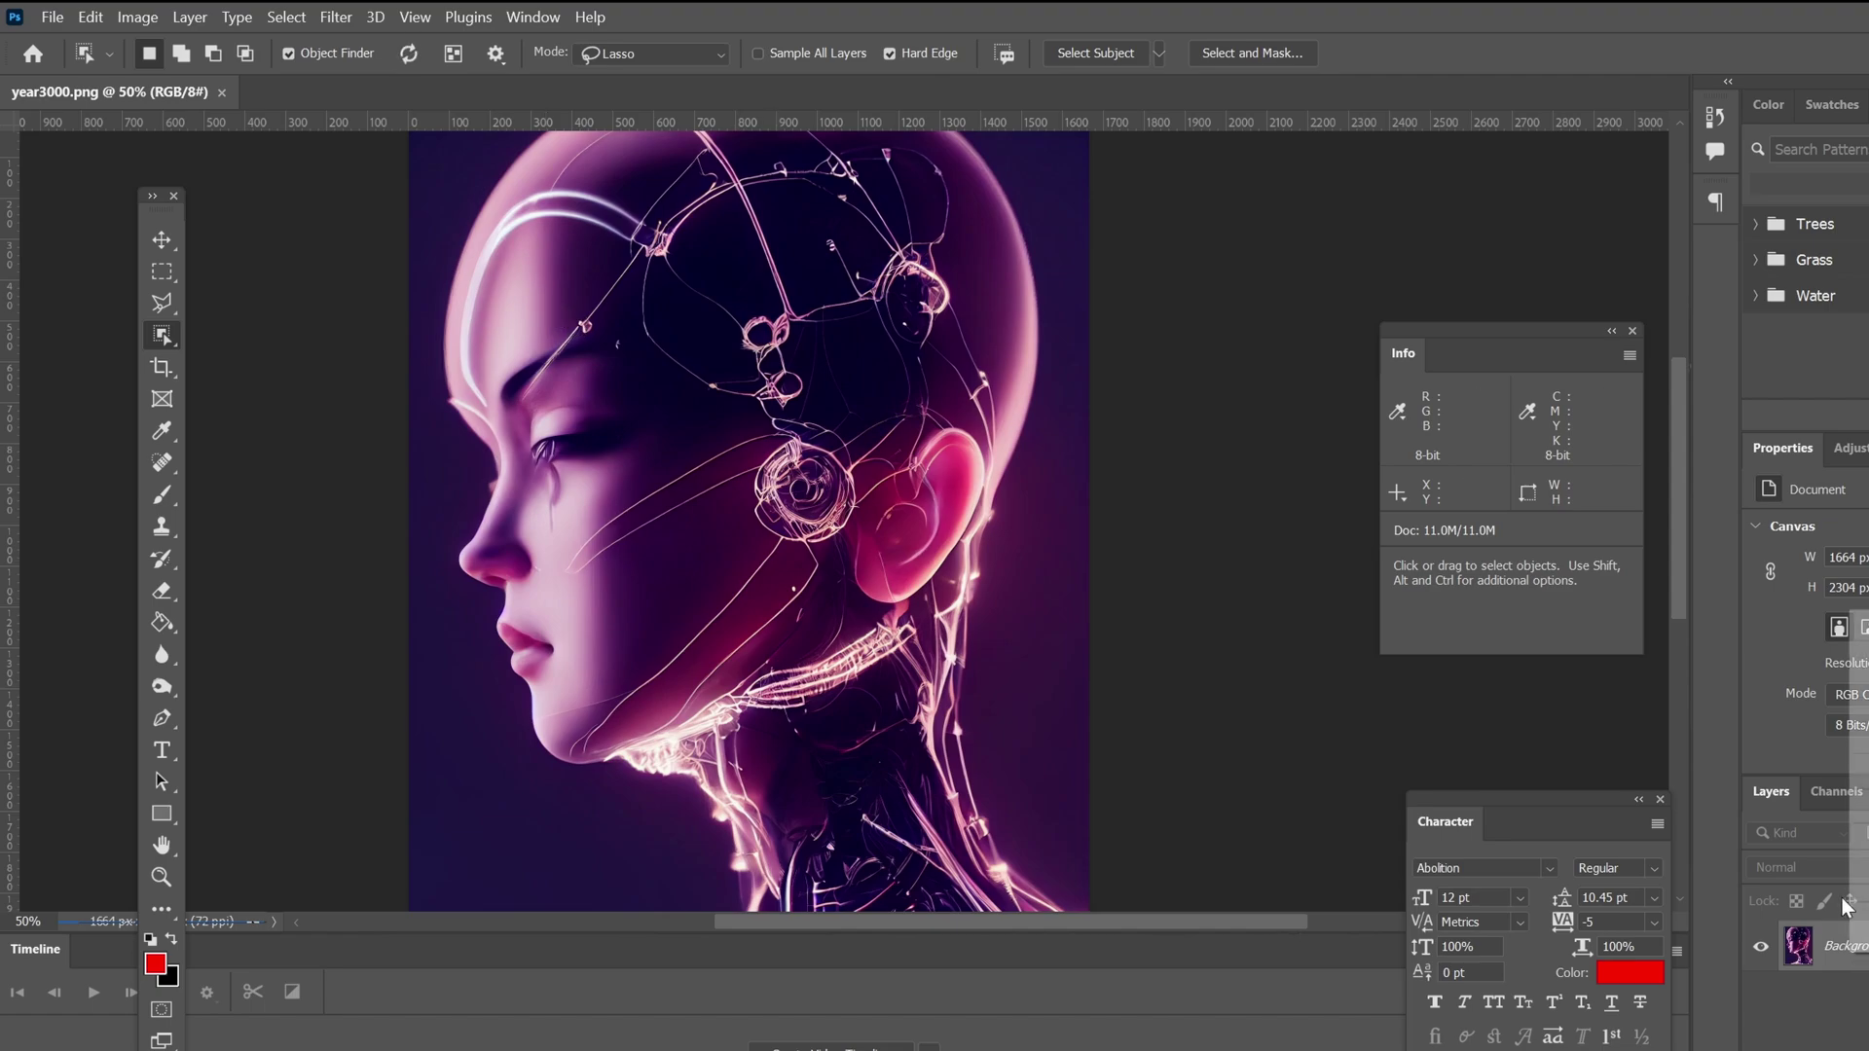
pyautogui.click(1859, 657)
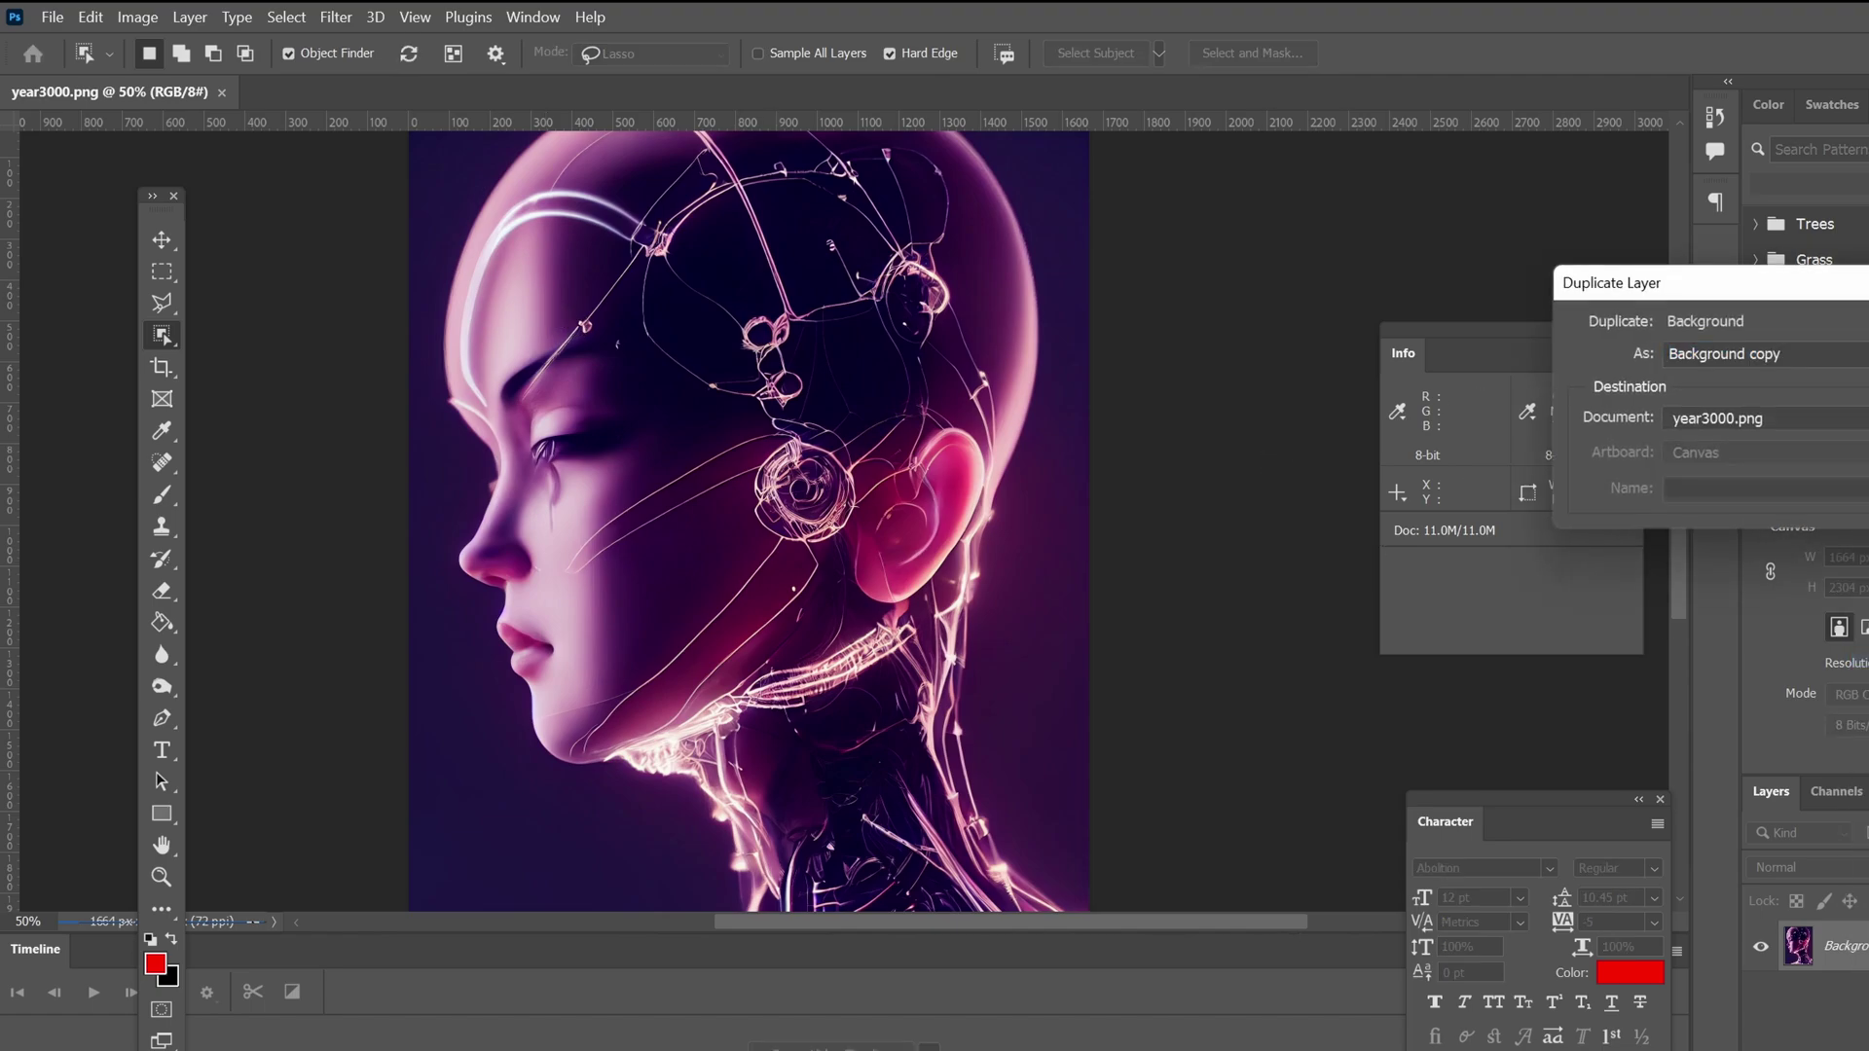
pyautogui.press('Return')
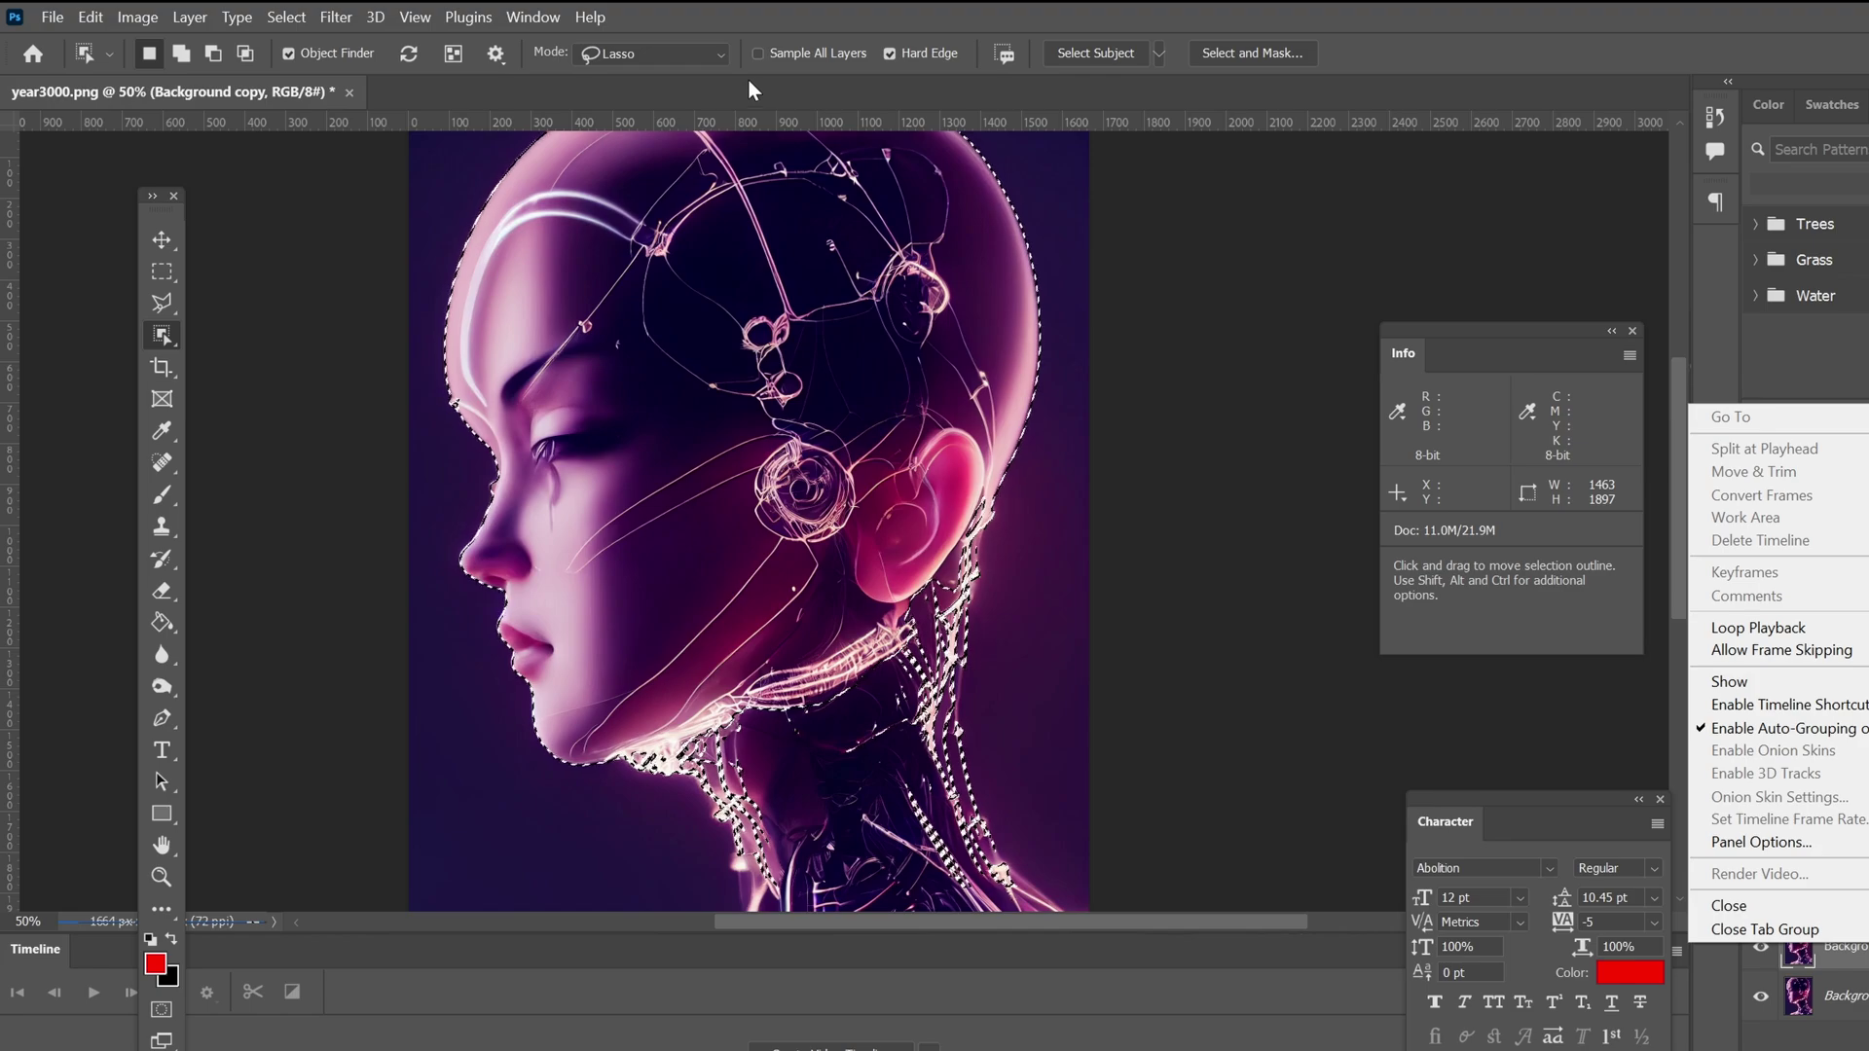
# Reset the Essentials workspace to its default layout
pyautogui.click(535, 20)
pyautogui.click(533, 17)
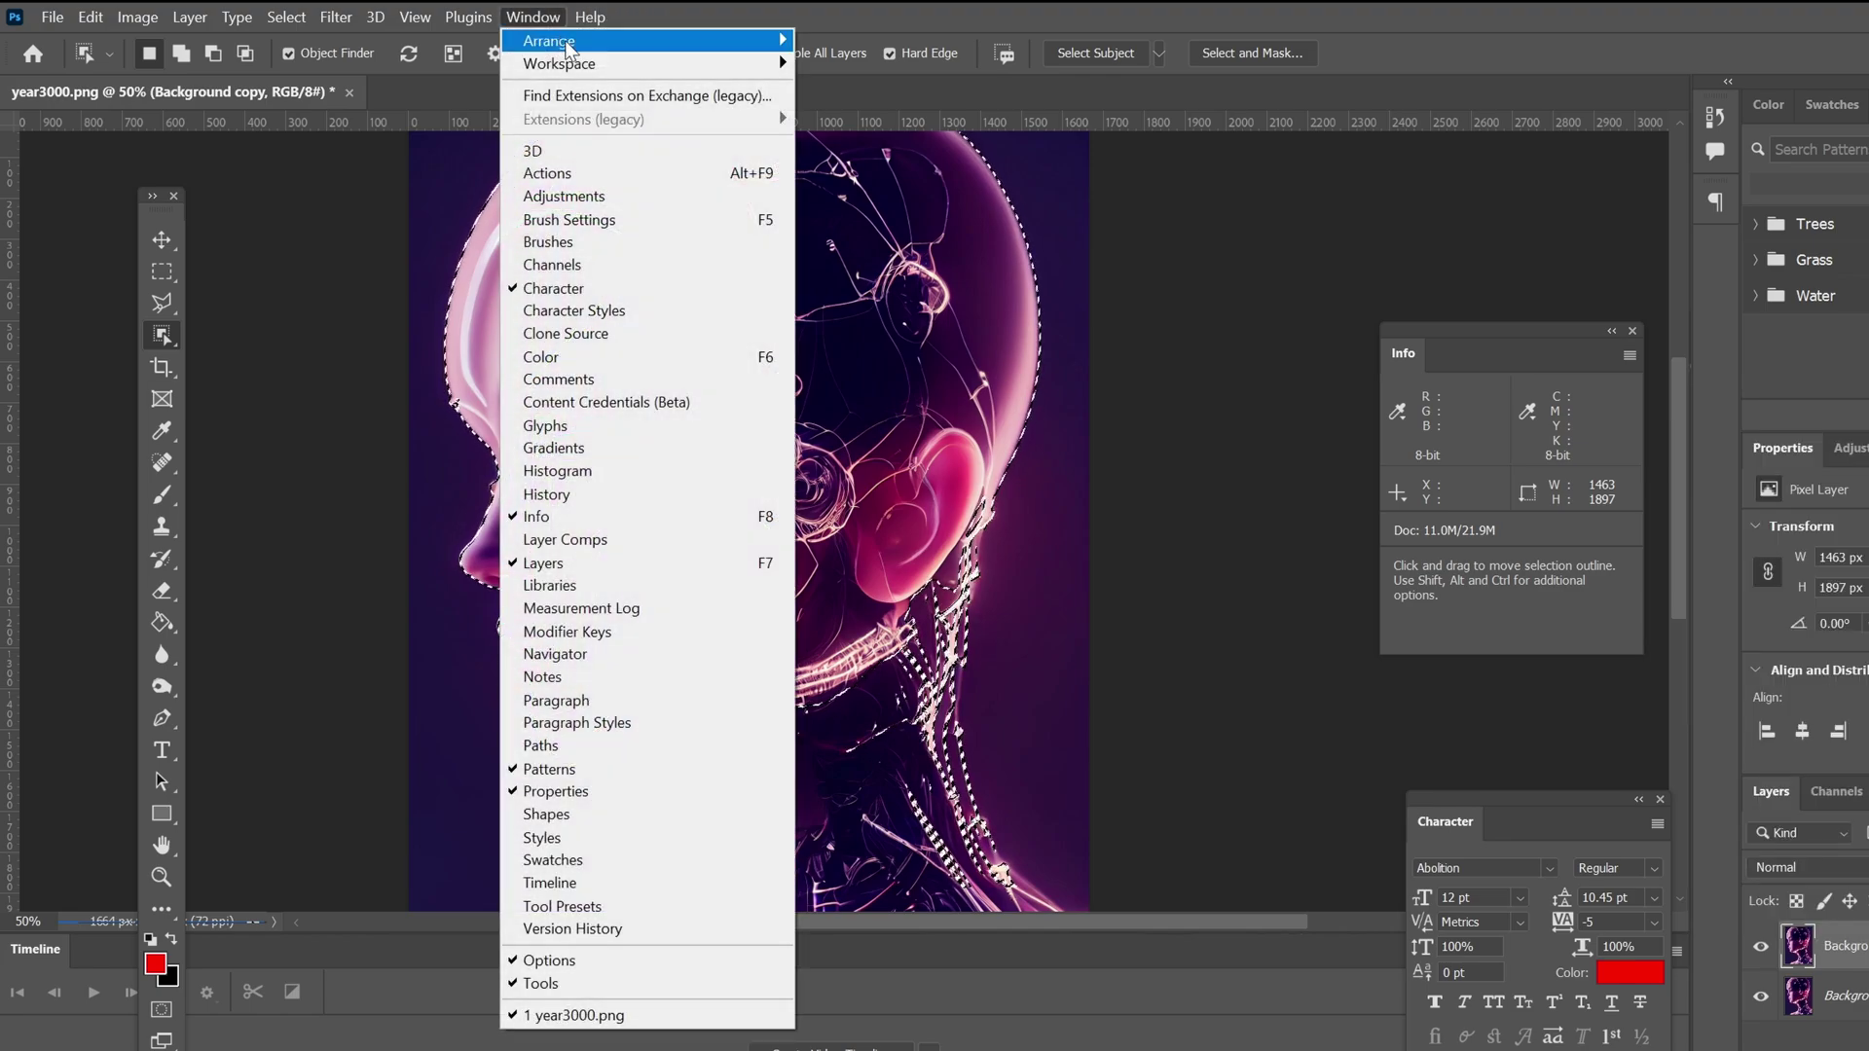
pyautogui.moveTo(629, 66)
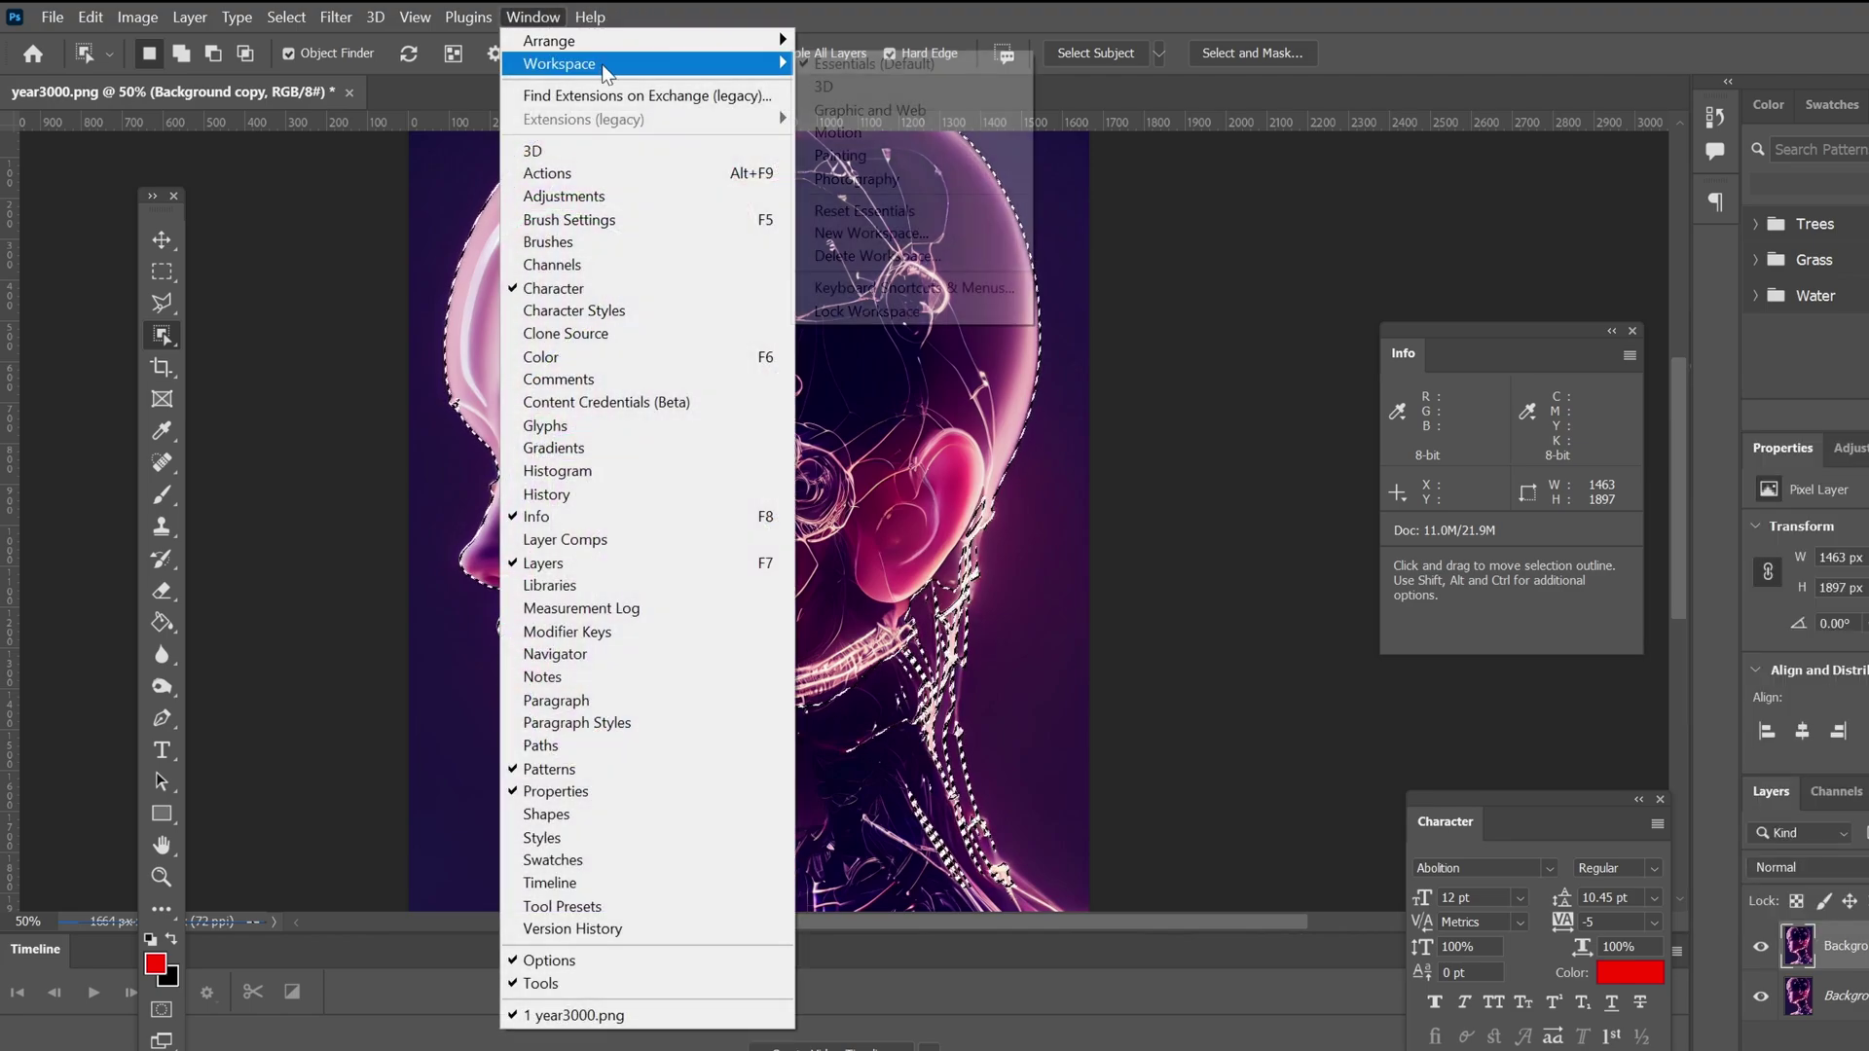
pyautogui.click(881, 211)
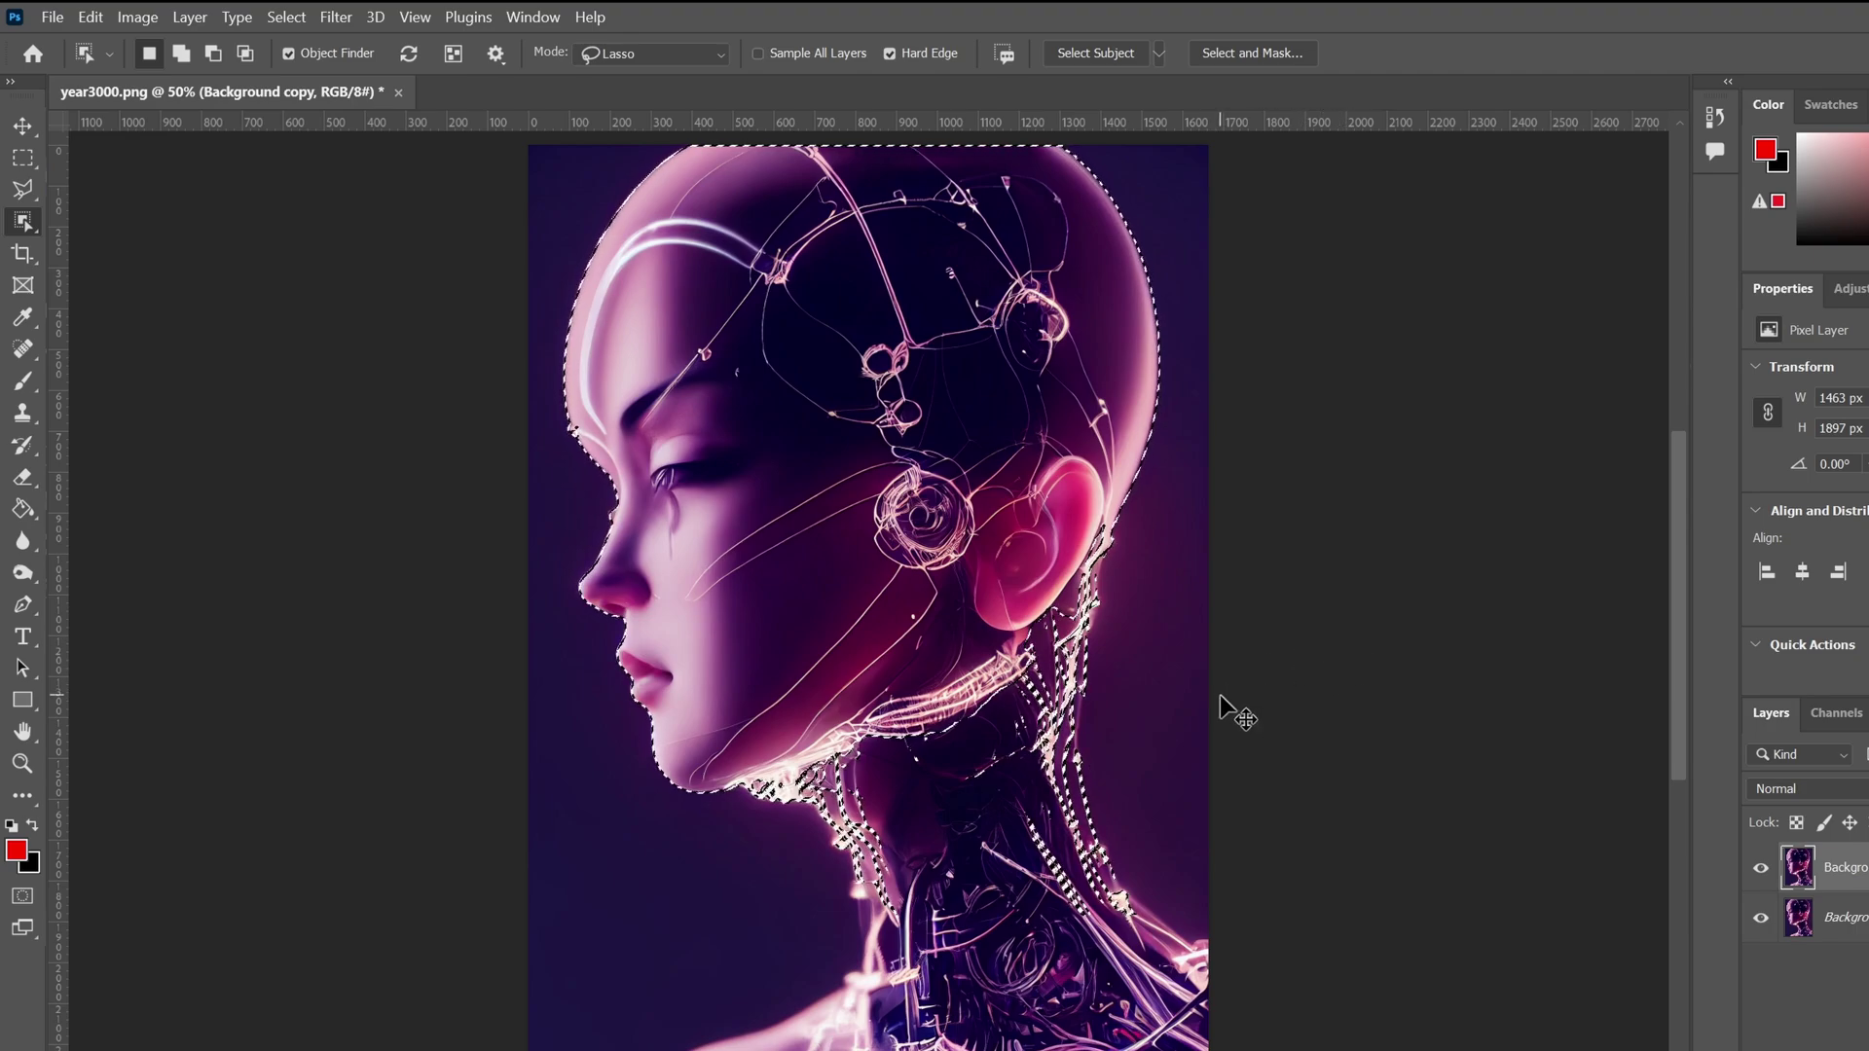
# Copy the selected head to a new layer, and box-select the whole figure on the Background copy layer with the Object Selection Tool
pyautogui.hotkey('ctrl', 'j')
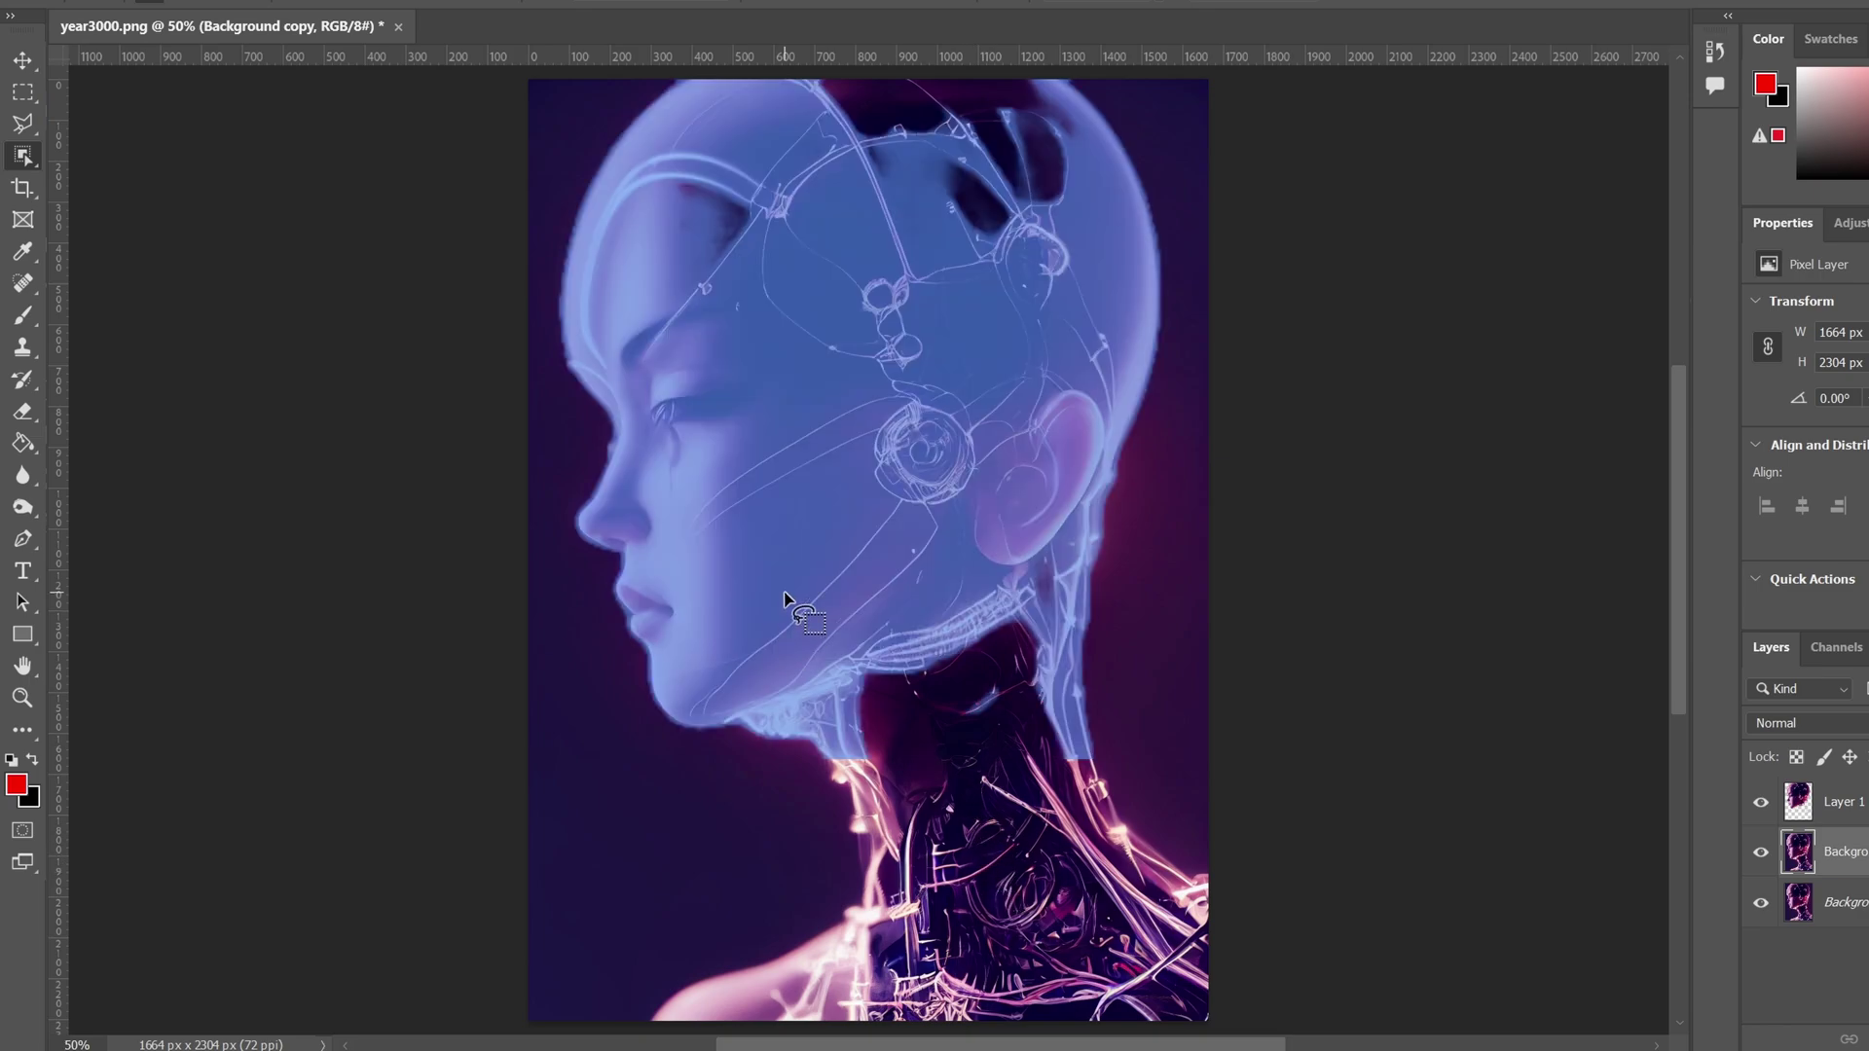
pyautogui.scroll(-1, 932, 910)
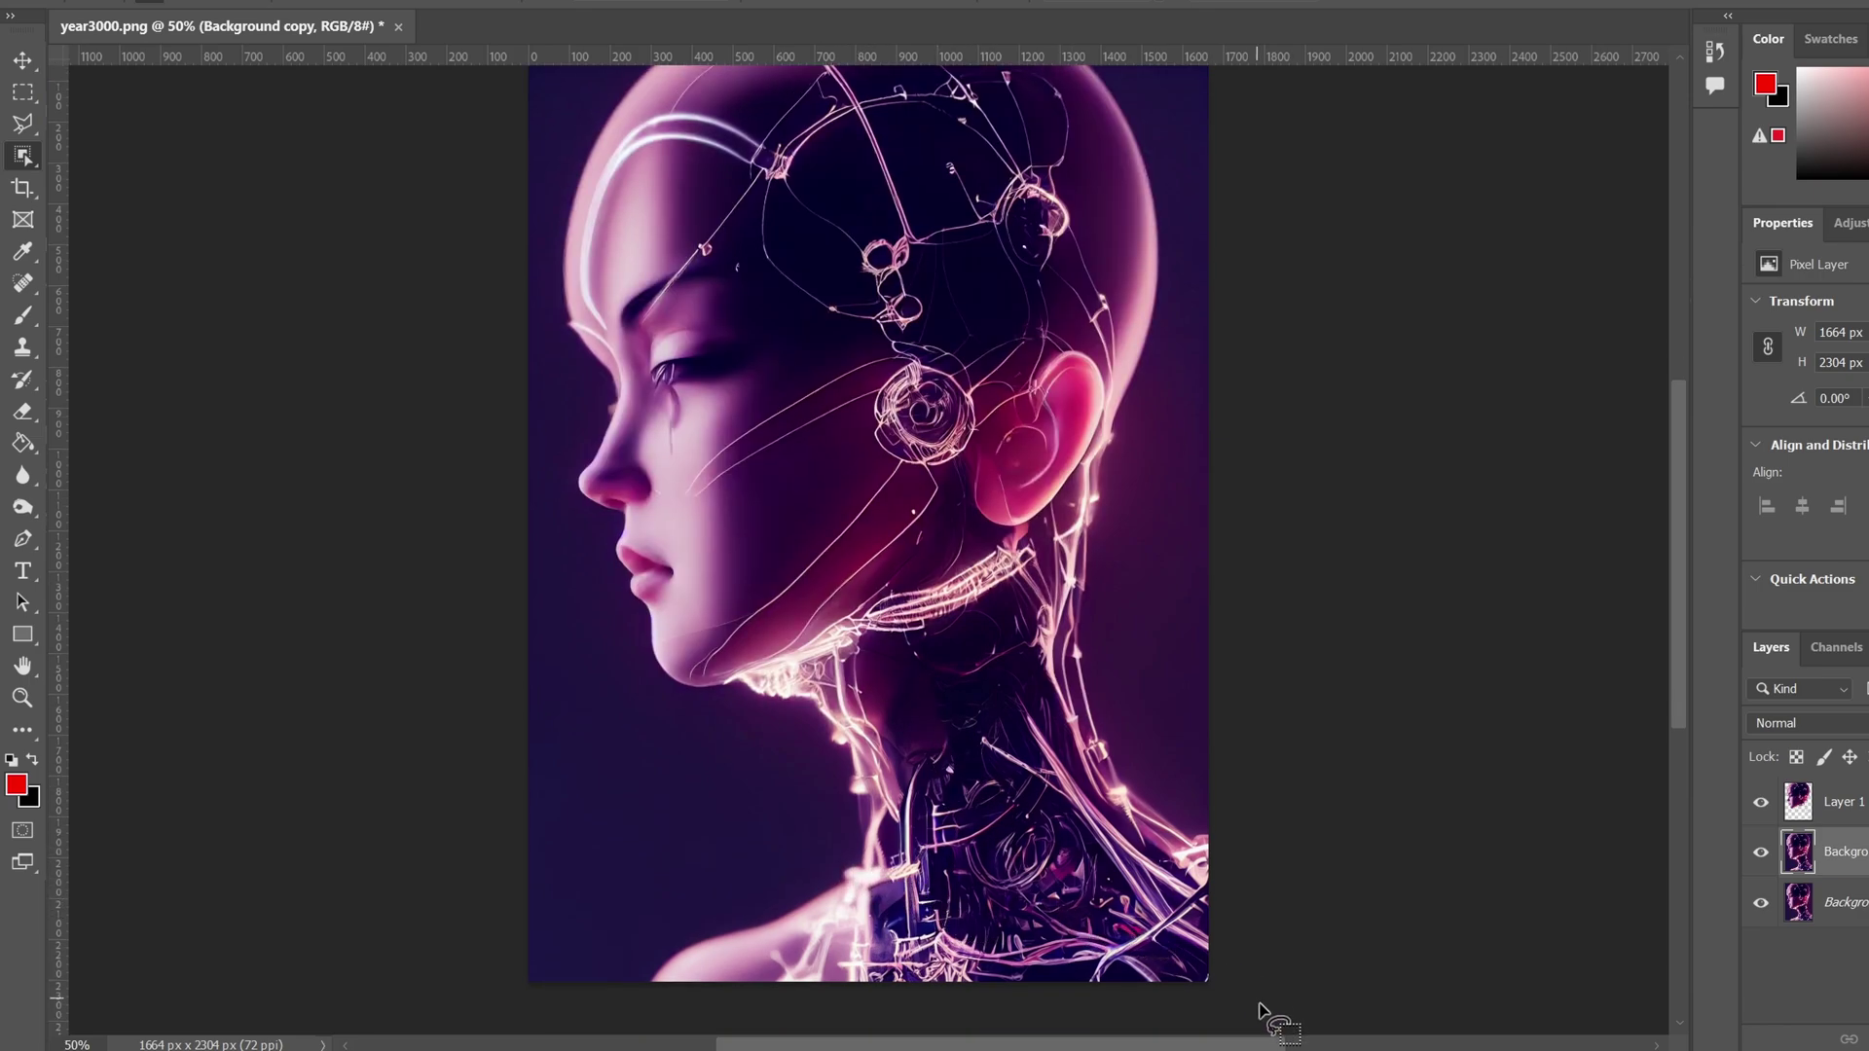
pyautogui.moveTo(594, 983)
pyautogui.mouseDown()
pyautogui.moveTo(707, 938)
pyautogui.moveTo(826, 829)
pyautogui.moveTo(769, 742)
pyautogui.moveTo(674, 702)
pyautogui.moveTo(597, 613)
pyautogui.moveTo(561, 530)
pyautogui.moveTo(555, 92)
pyautogui.moveTo(675, 18)
pyautogui.moveTo(848, 2)
pyautogui.moveTo(1023, 15)
pyautogui.moveTo(1102, 50)
pyautogui.moveTo(1154, 111)
pyautogui.moveTo(1182, 278)
pyautogui.moveTo(1093, 644)
pyautogui.moveTo(1149, 772)
pyautogui.moveTo(1280, 875)
pyautogui.moveTo(1273, 958)
pyautogui.moveTo(1249, 1002)
pyautogui.moveTo(1152, 1020)
pyautogui.moveTo(601, 1014)
pyautogui.mouseUp()
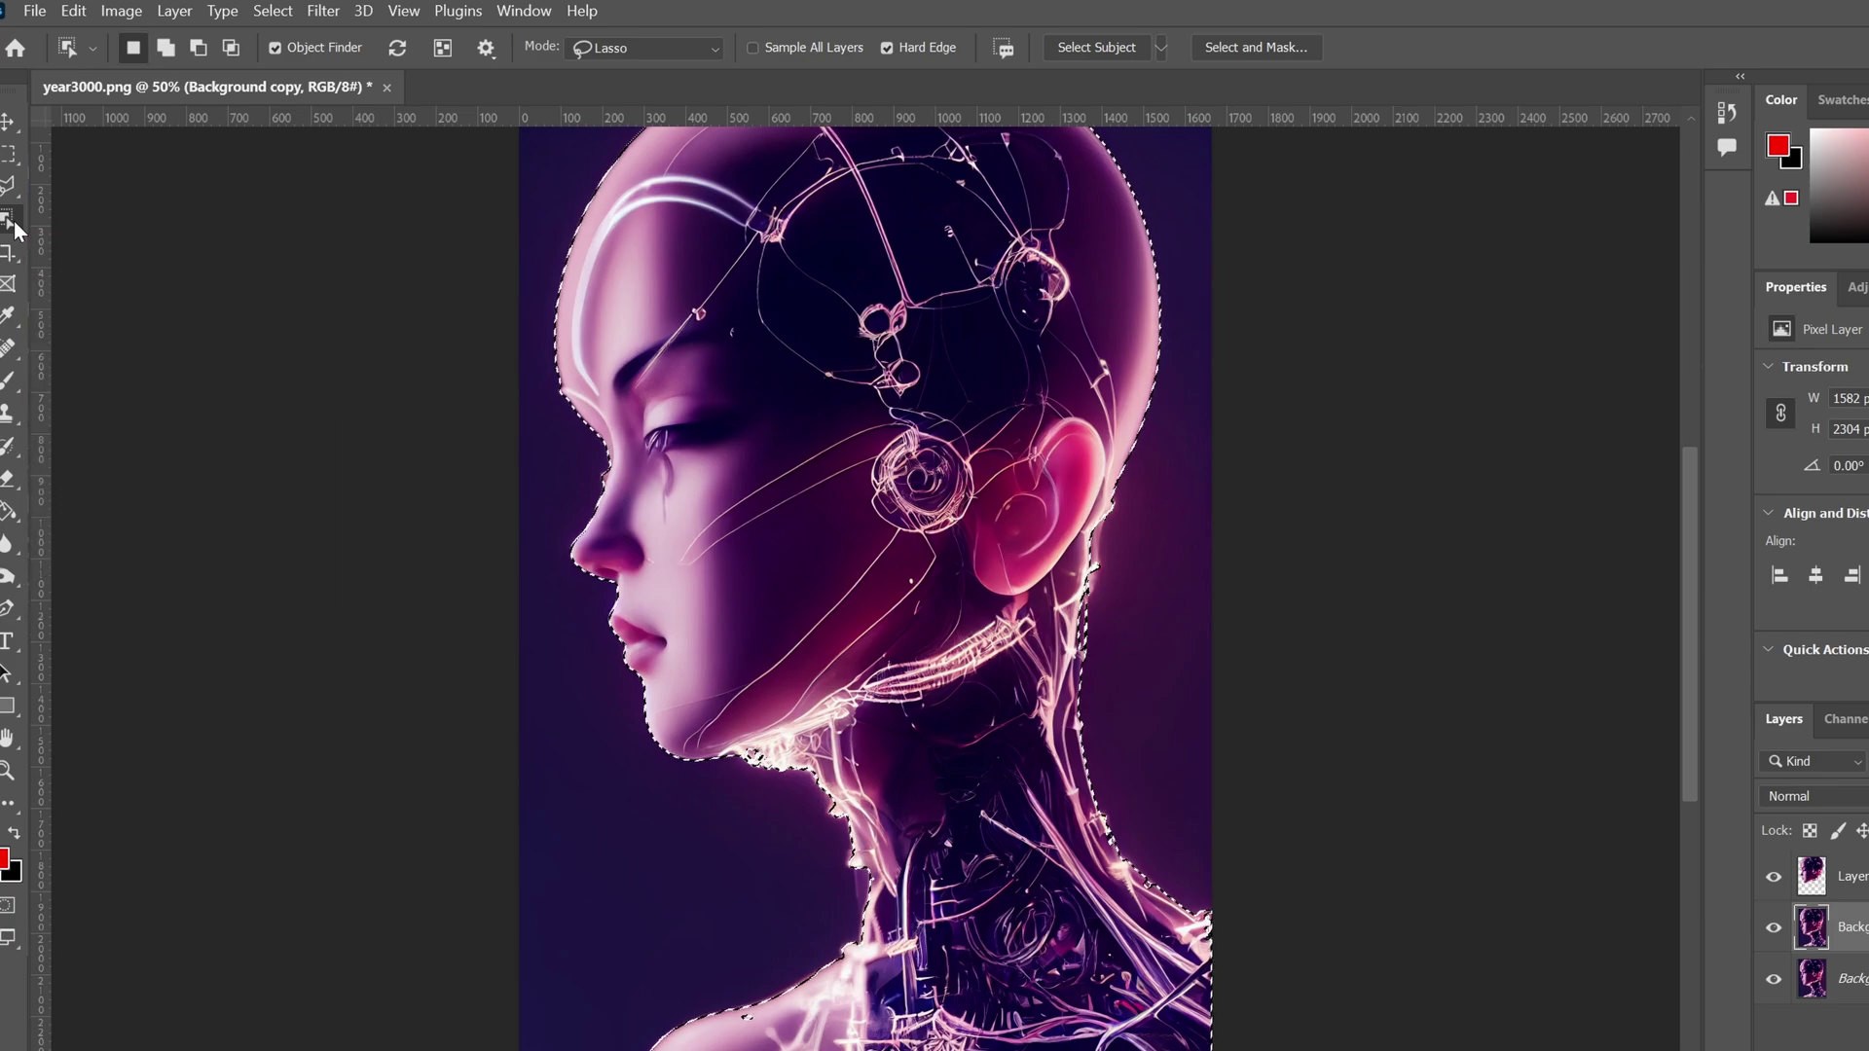
# Subtract an area around the shoulder and lower neck from the figure's selection with the Polygonal Lasso
pyautogui.rightClick(15, 224)
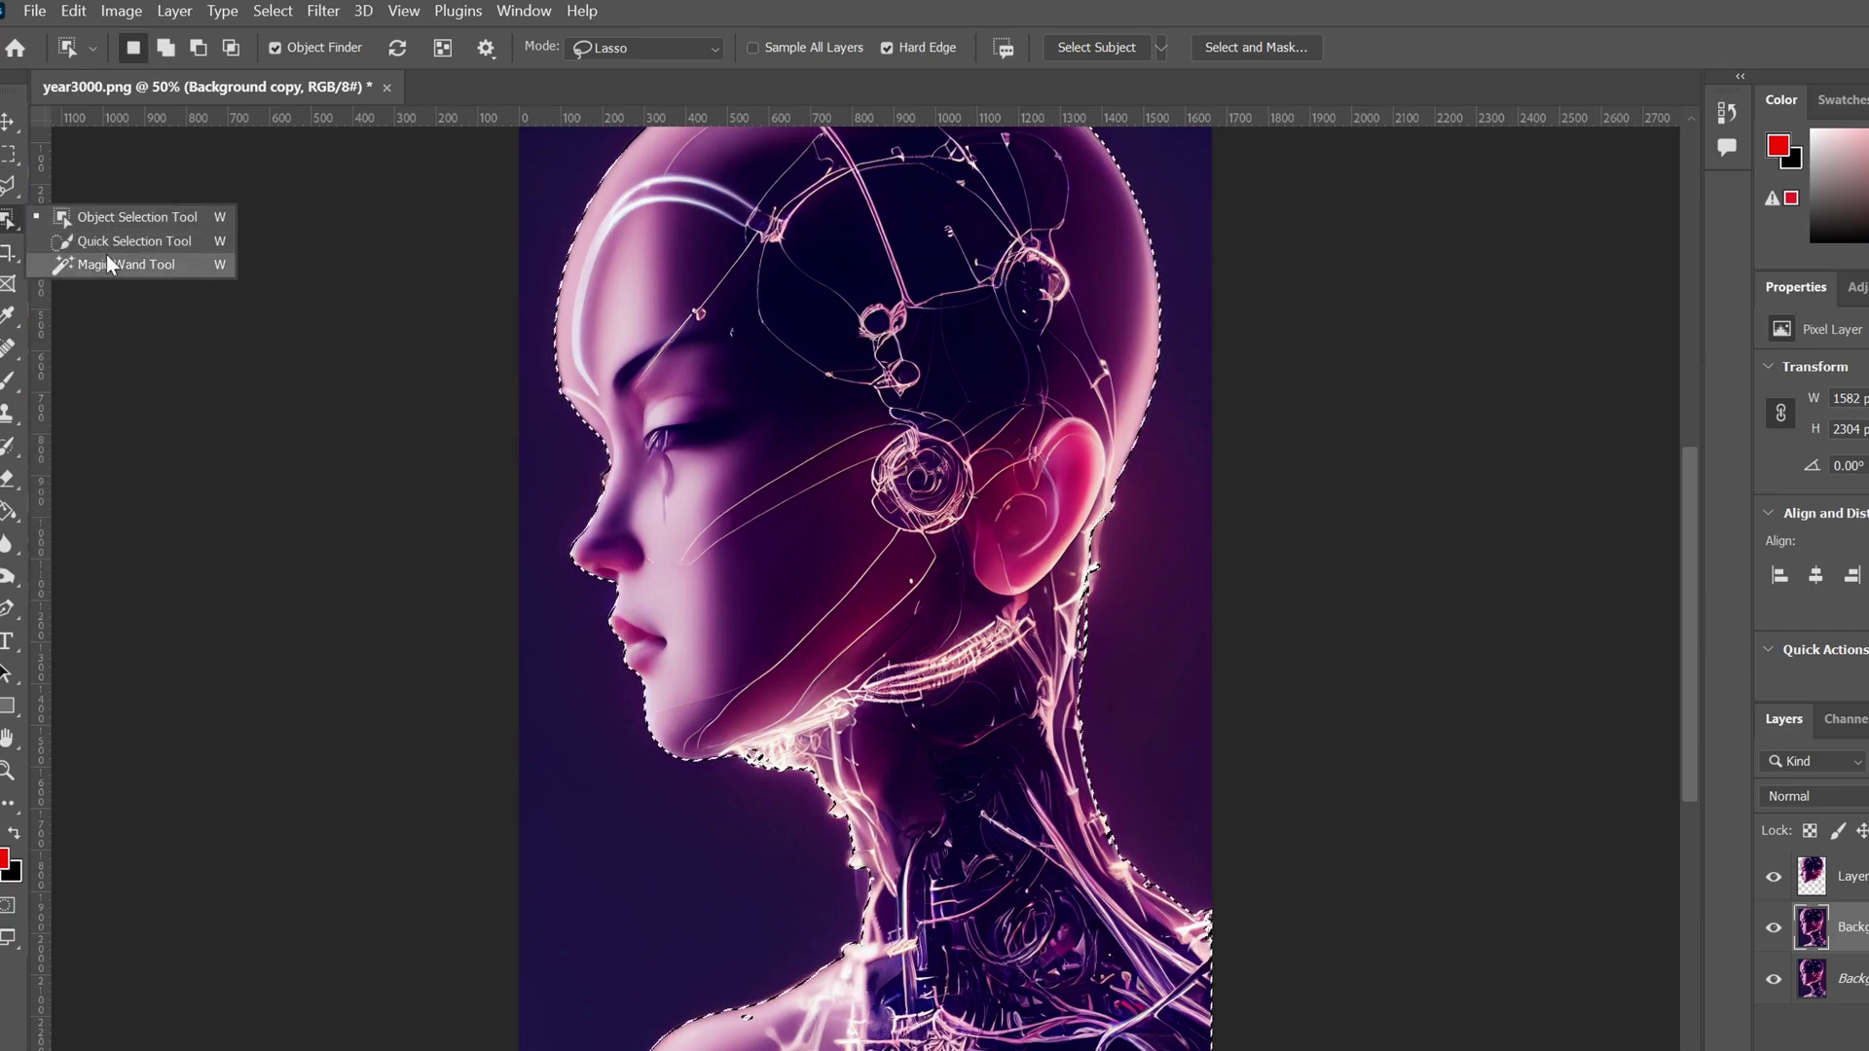
pyautogui.click(9, 185)
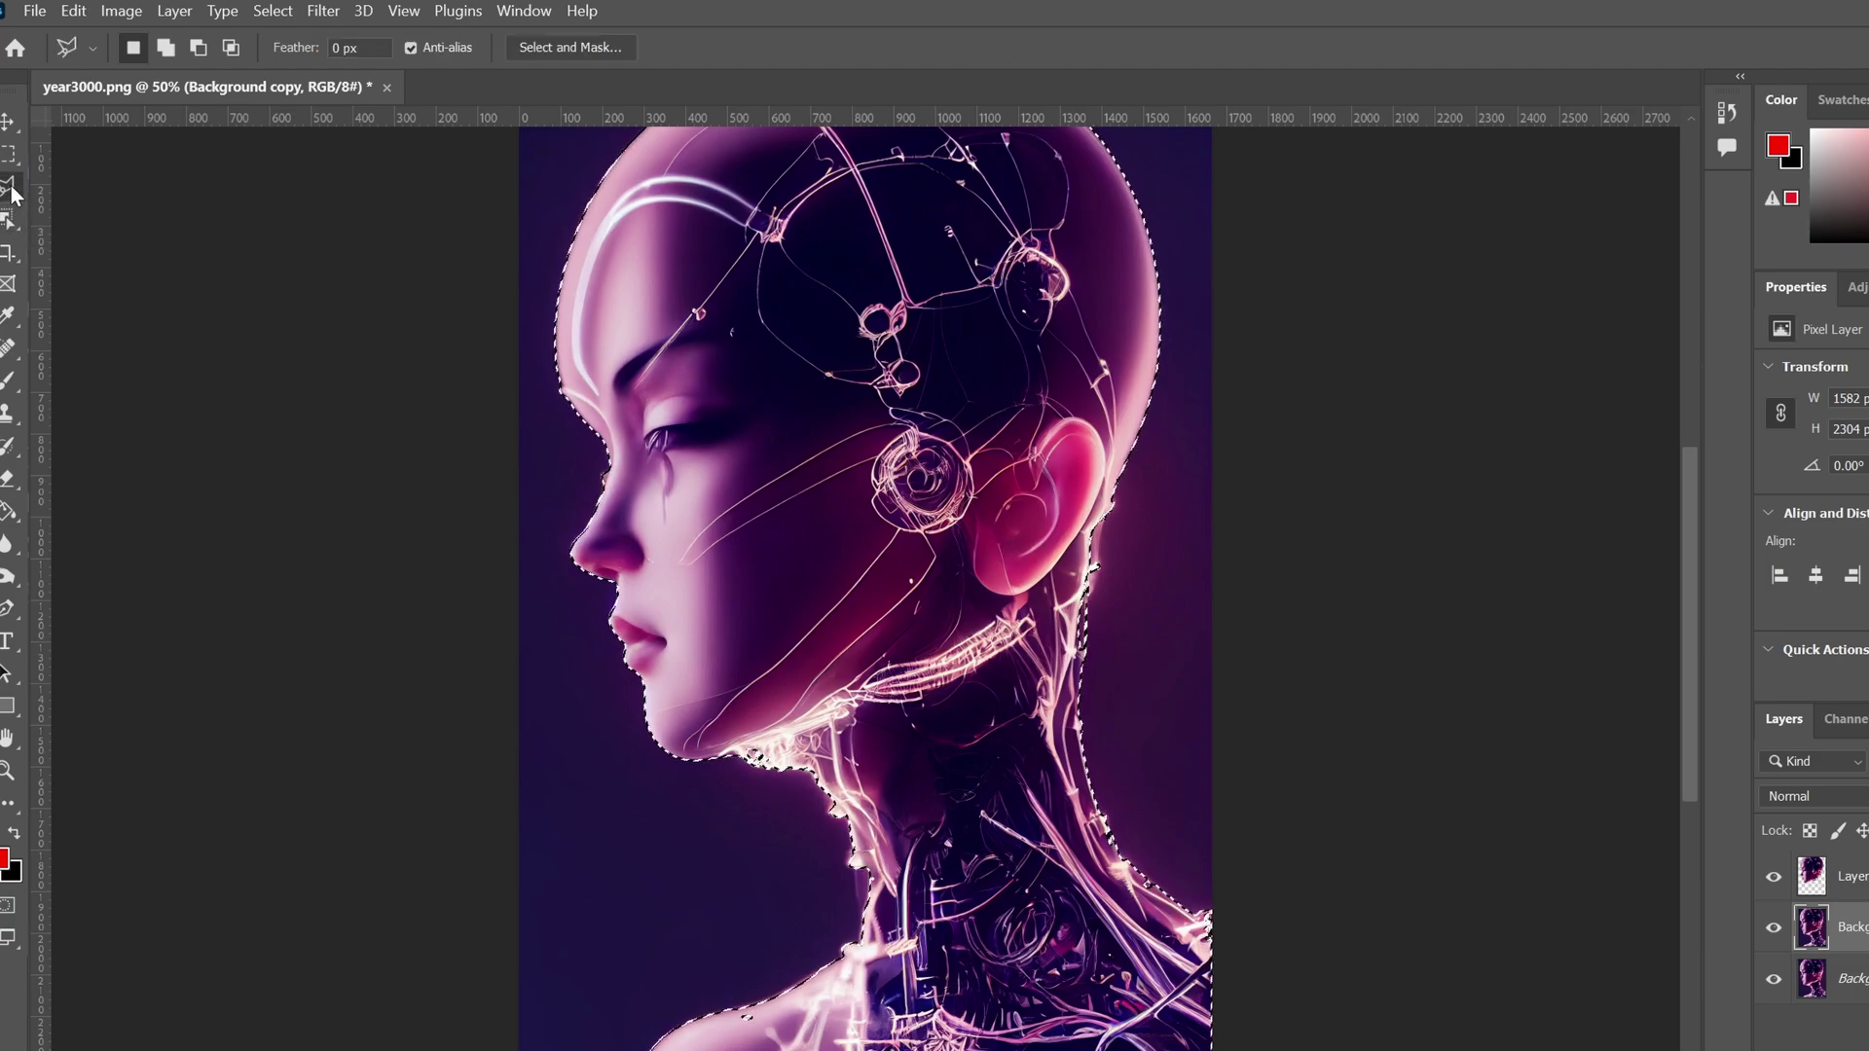
pyautogui.keyDown('alt'); pyautogui.click(915, 952); pyautogui.keyUp('alt')
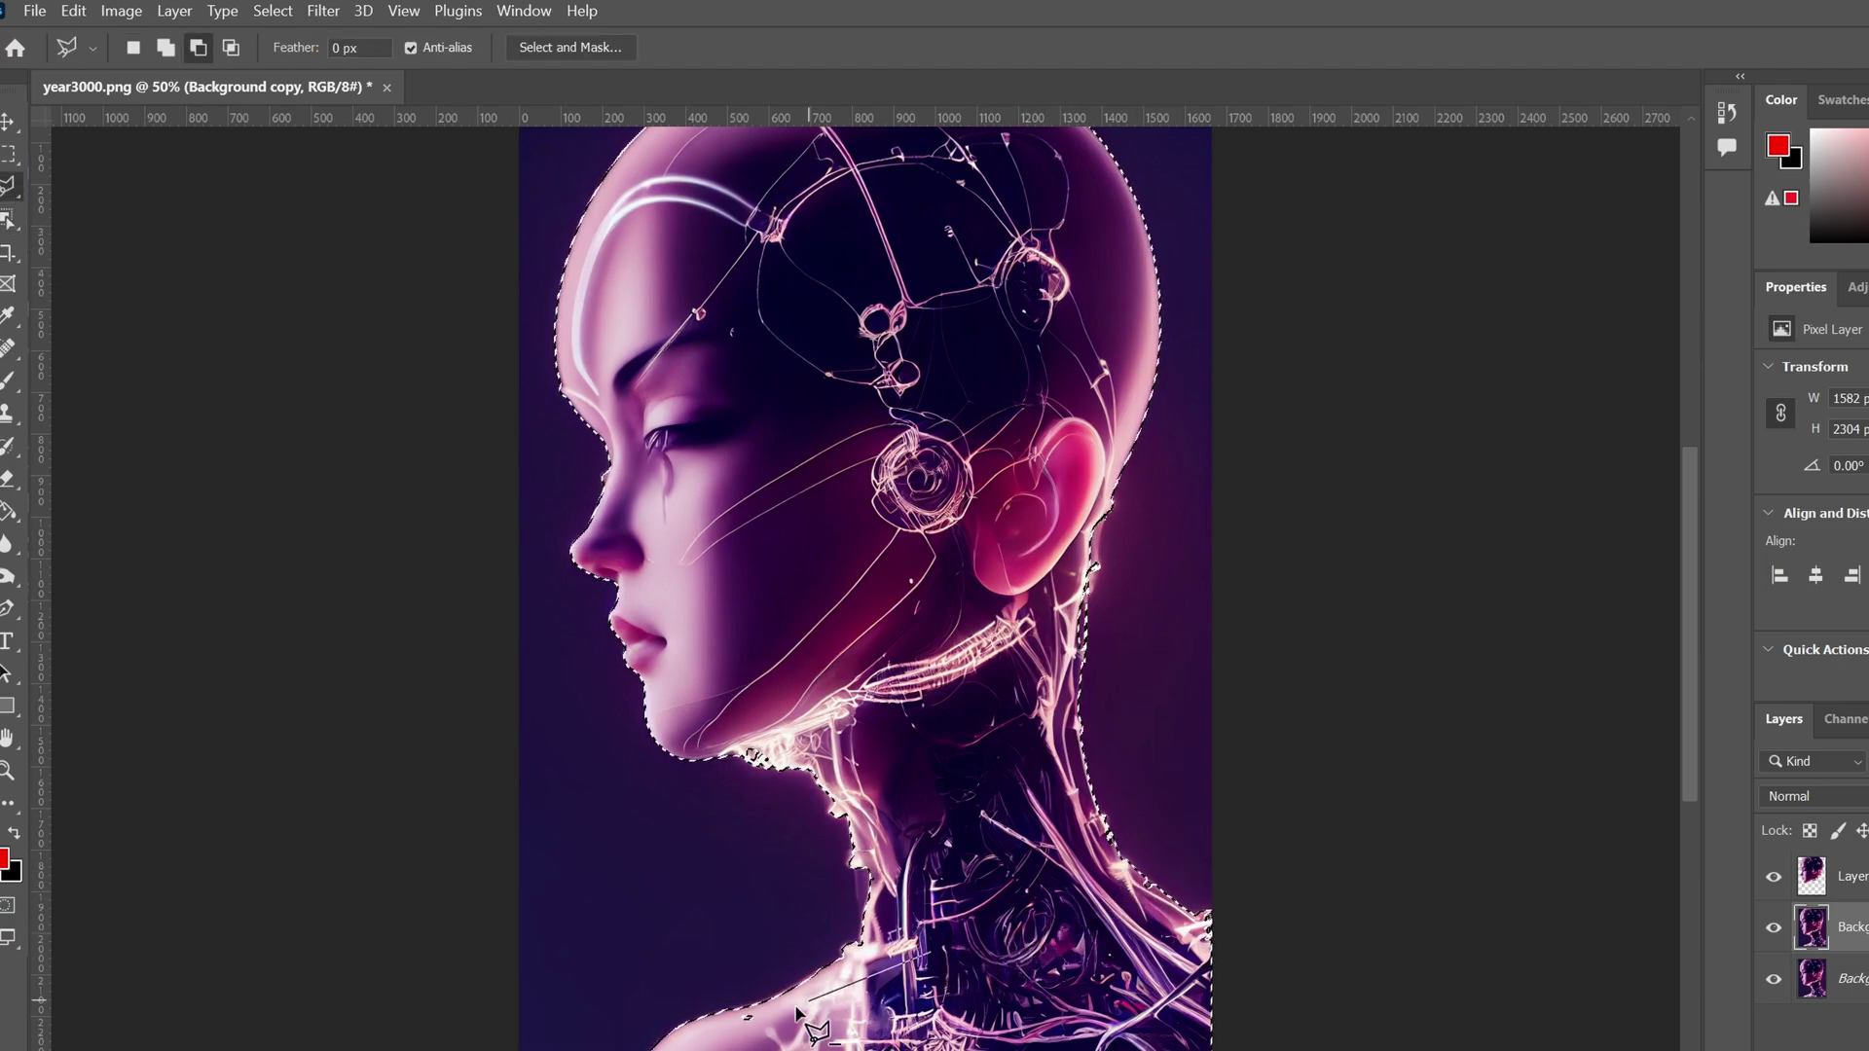
pyautogui.click(711, 1035)
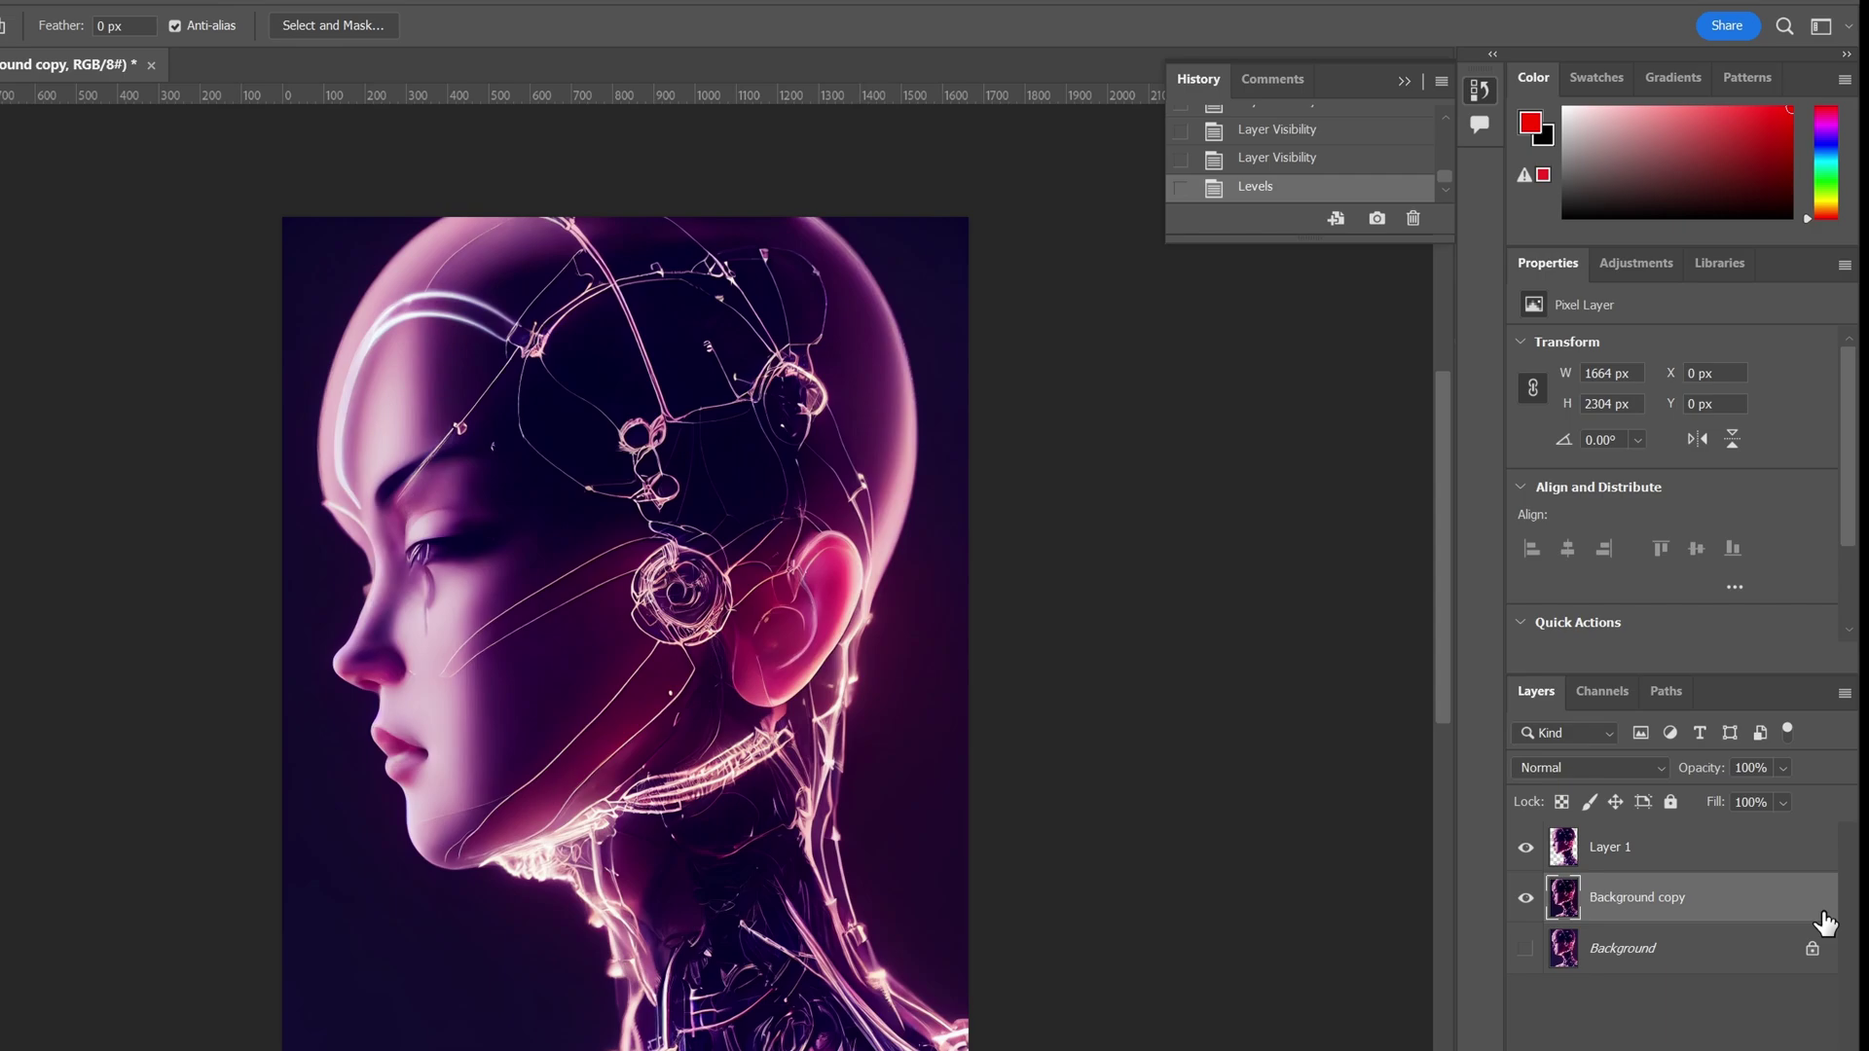
pyautogui.doubleClick(1823, 917)
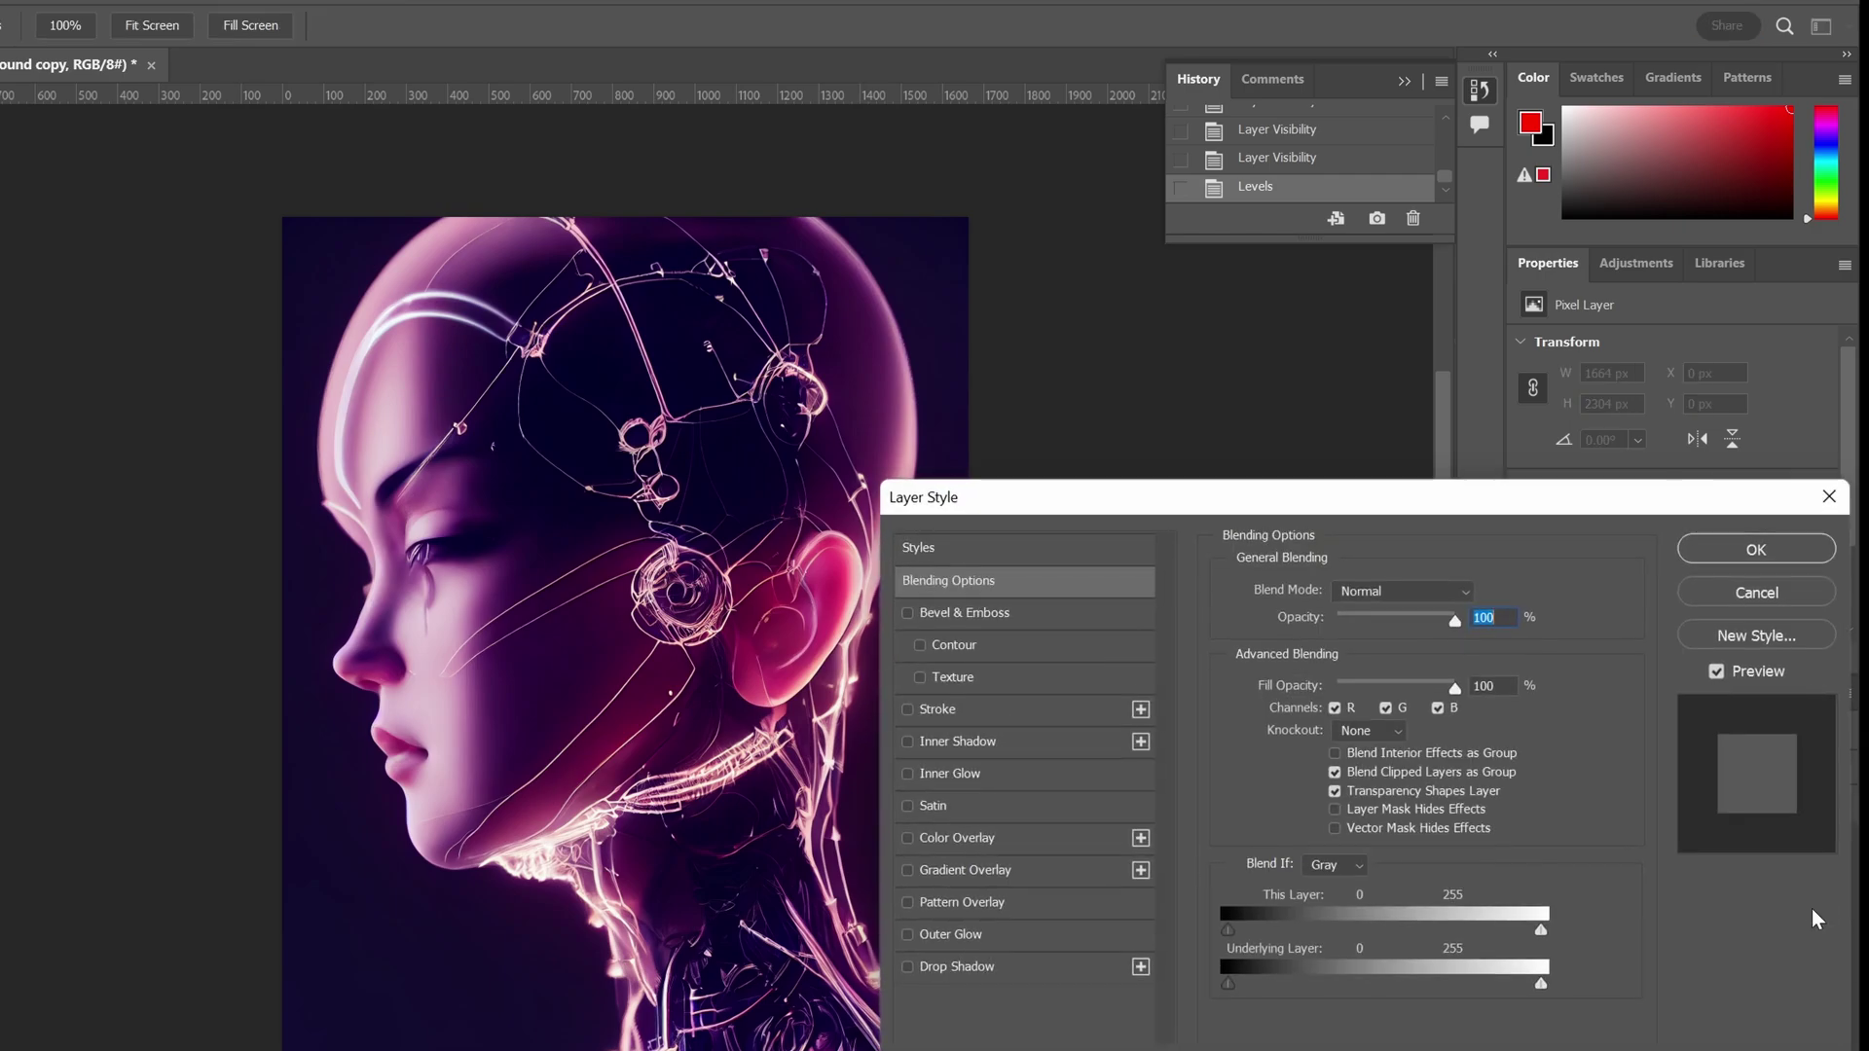
pyautogui.click(1002, 870)
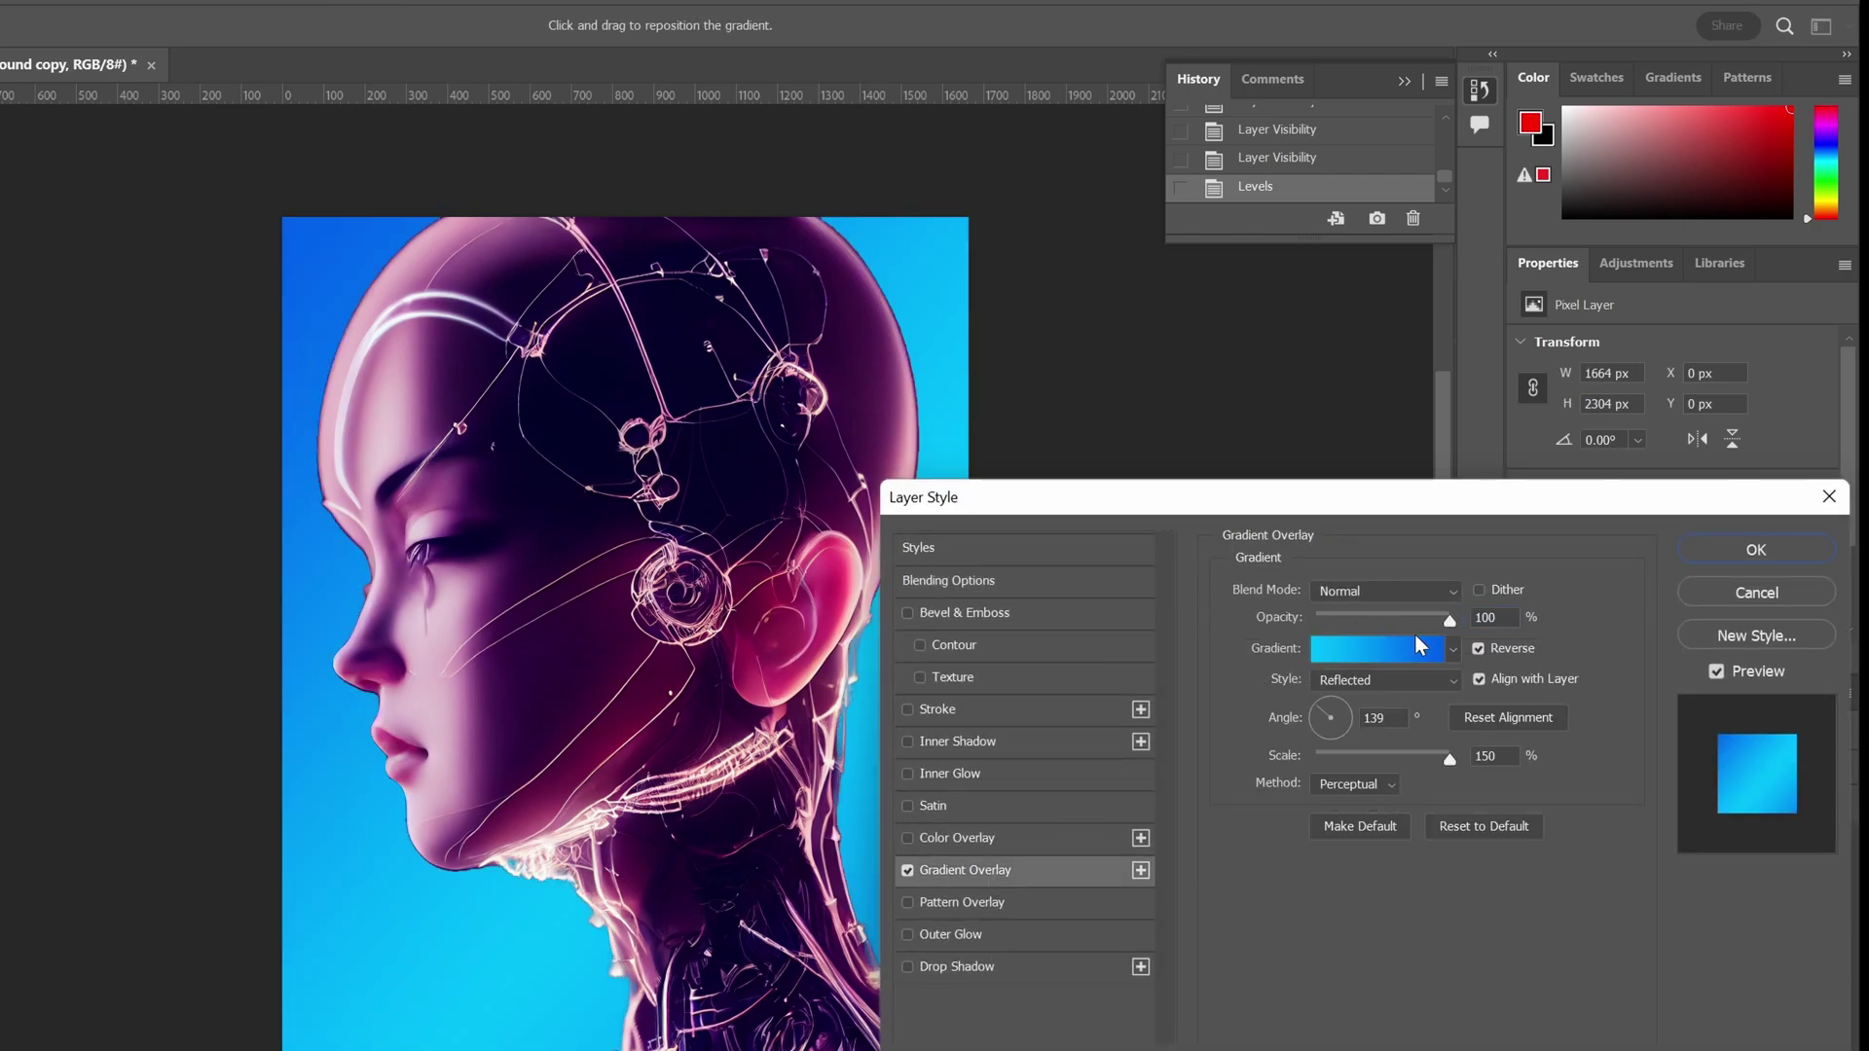
pyautogui.click(1451, 649)
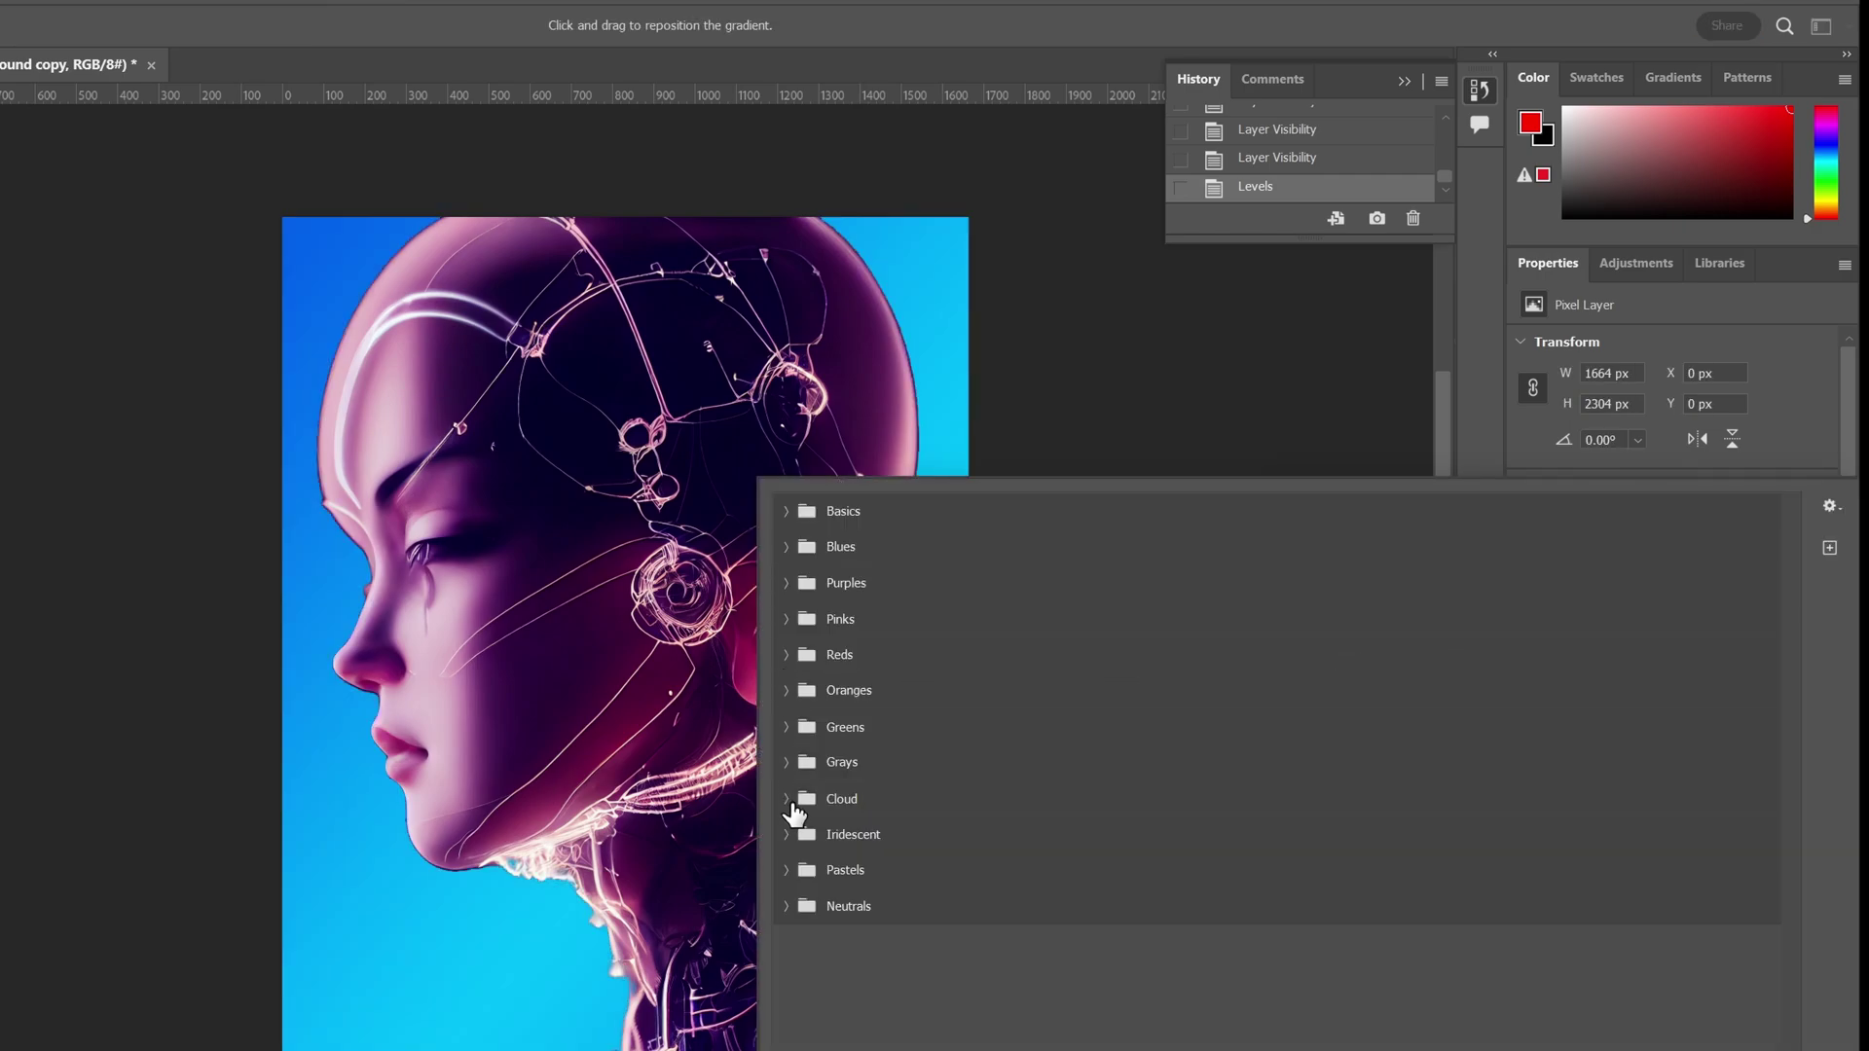
pyautogui.click(789, 584)
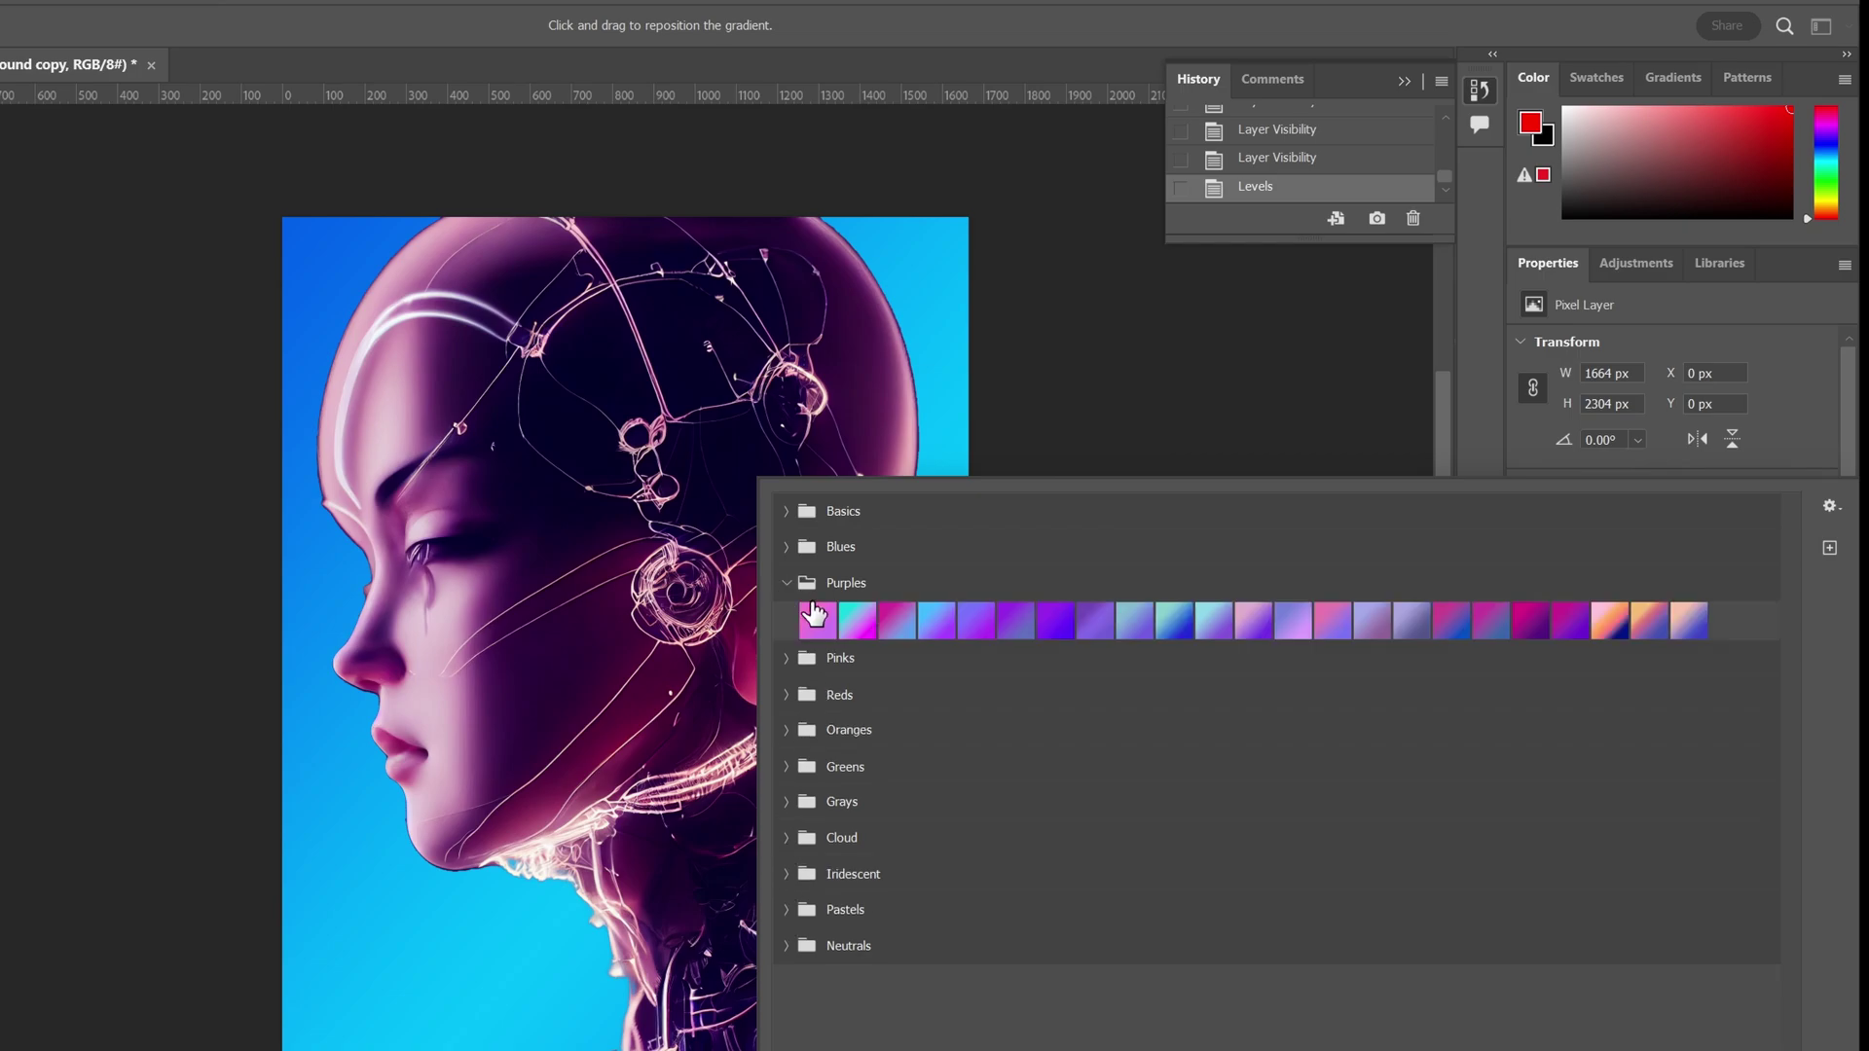
pyautogui.click(1530, 623)
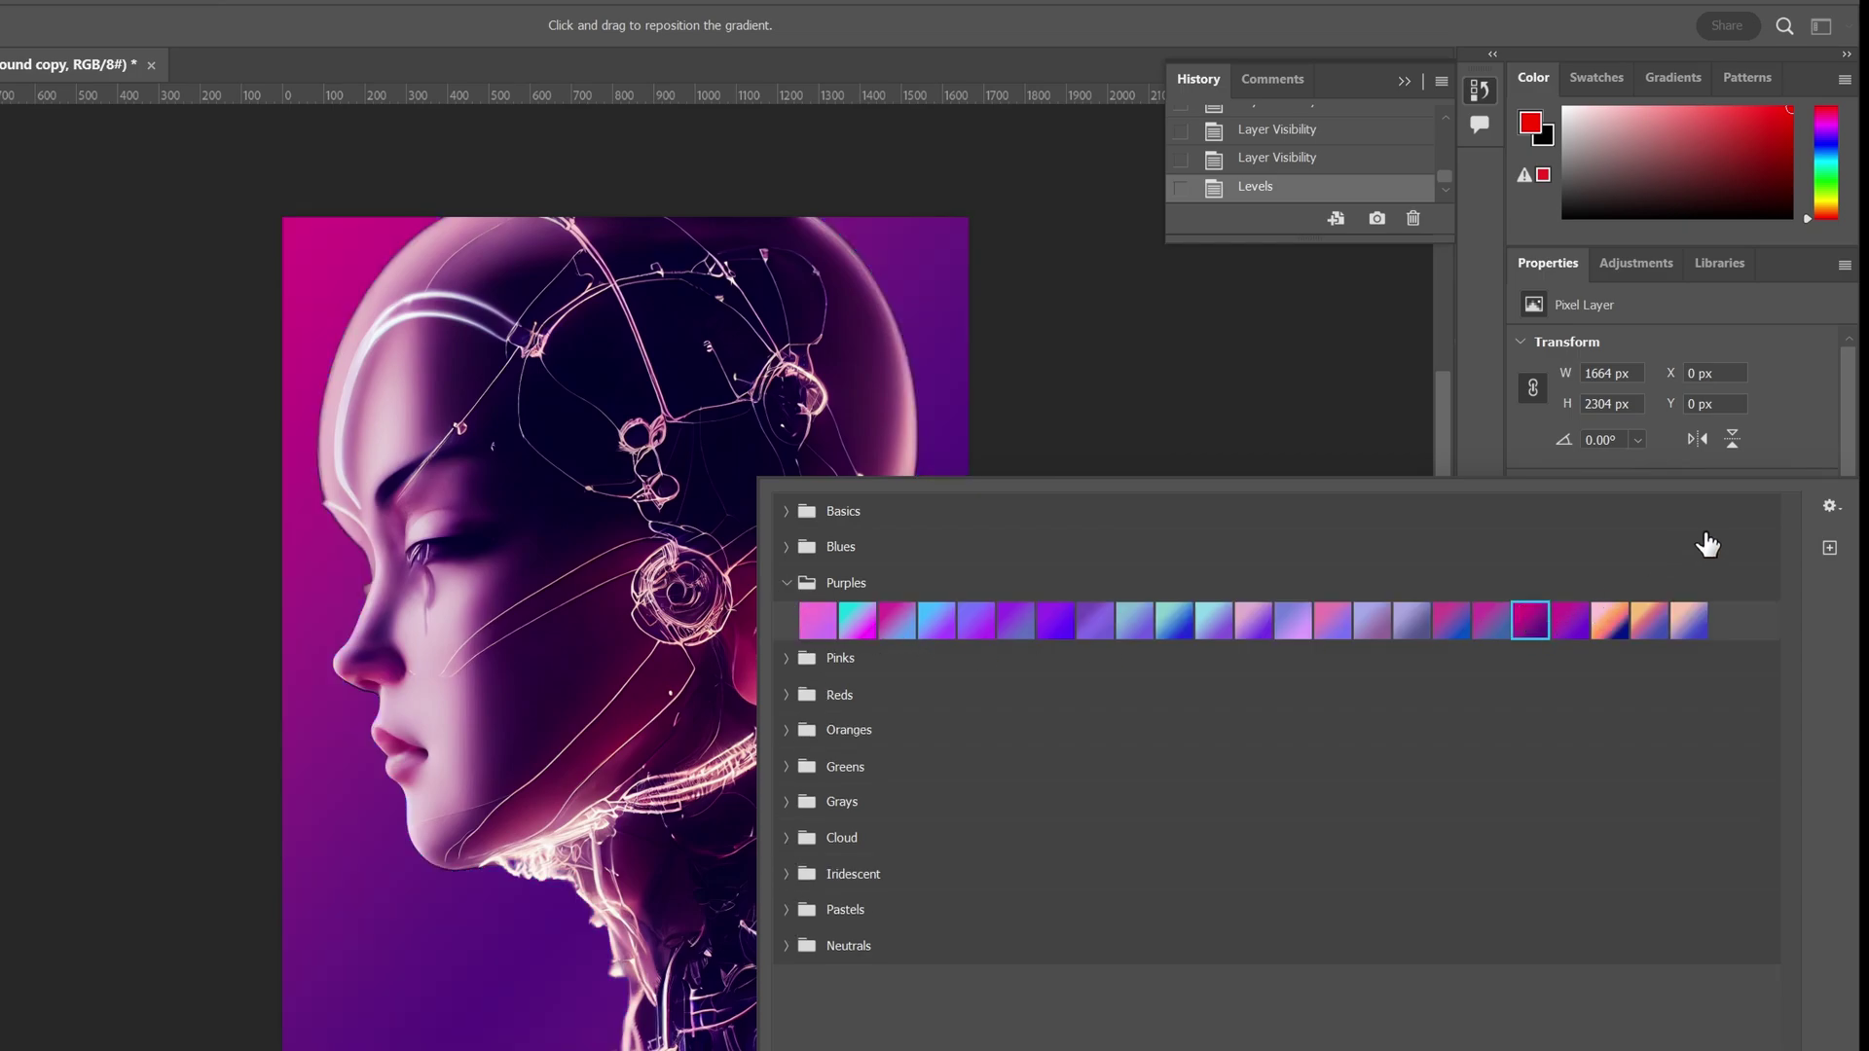
pyautogui.click(1752, 422)
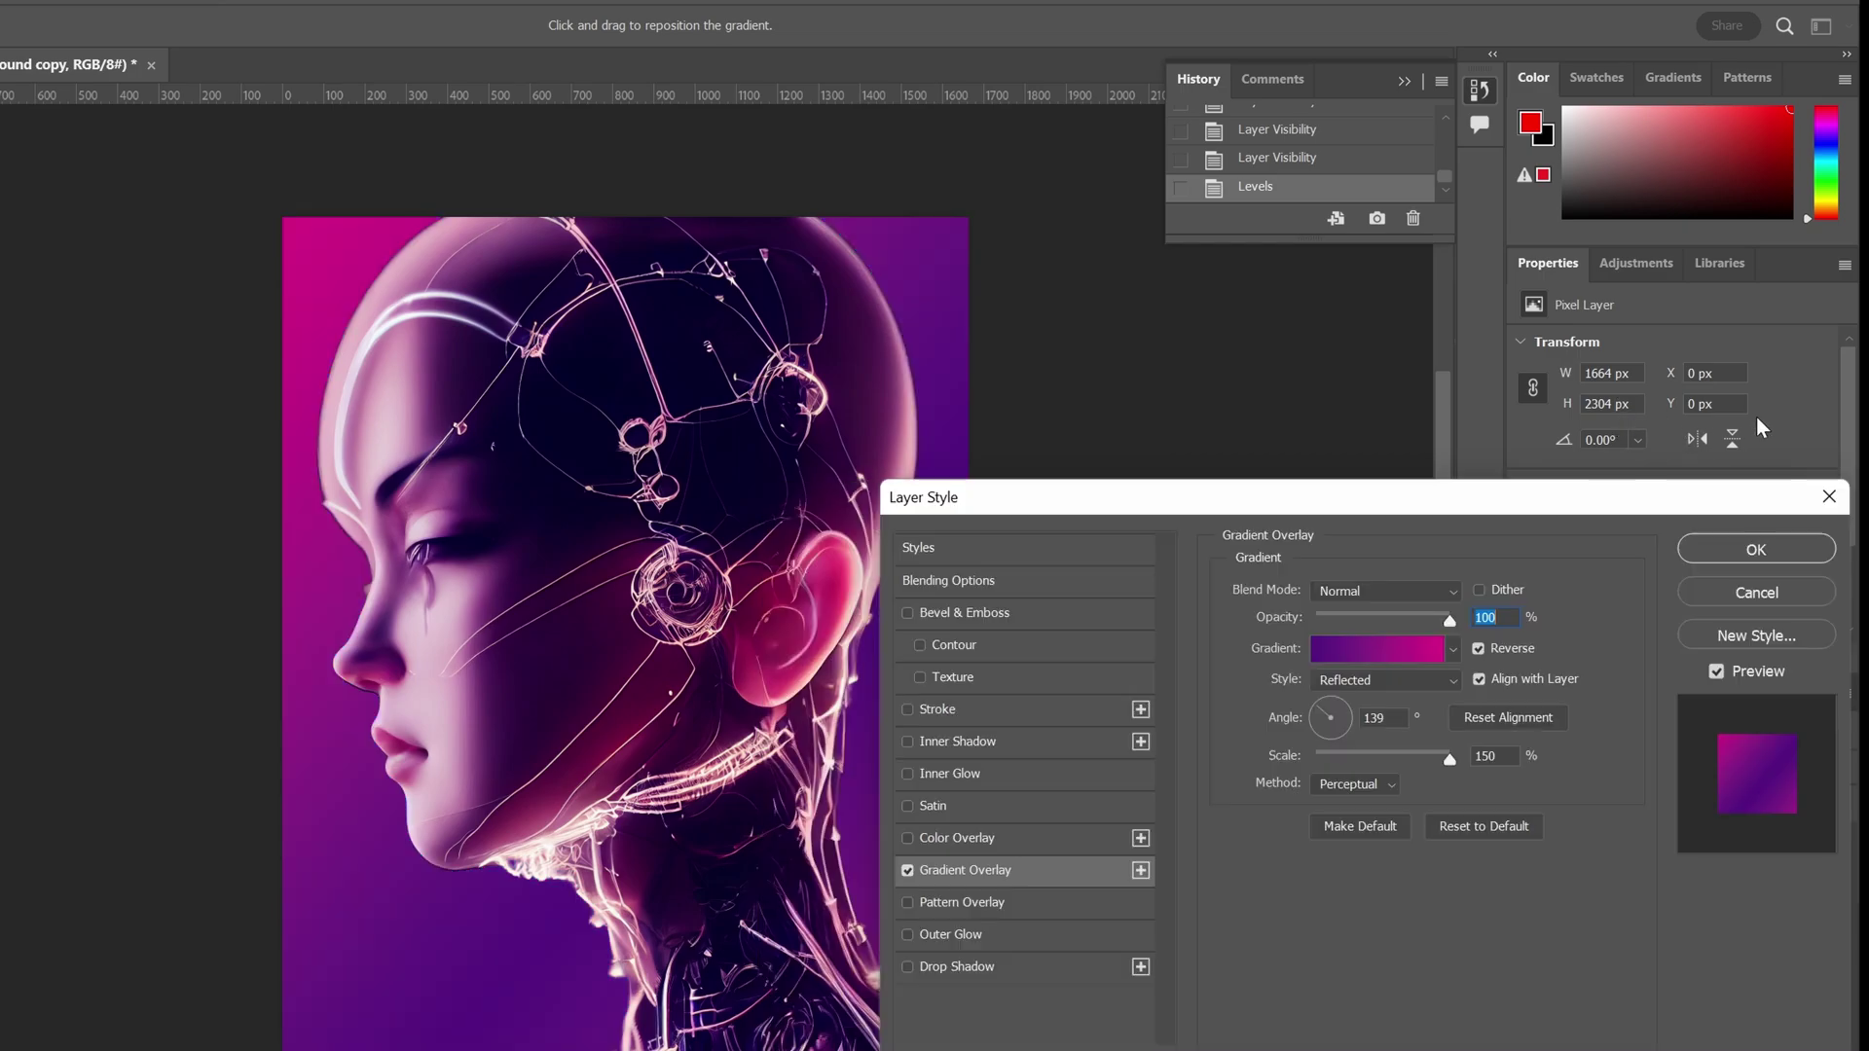
pyautogui.click(1736, 596)
# Duplicate the Background copy layer under the name purple
pyautogui.rightClick(1627, 891)
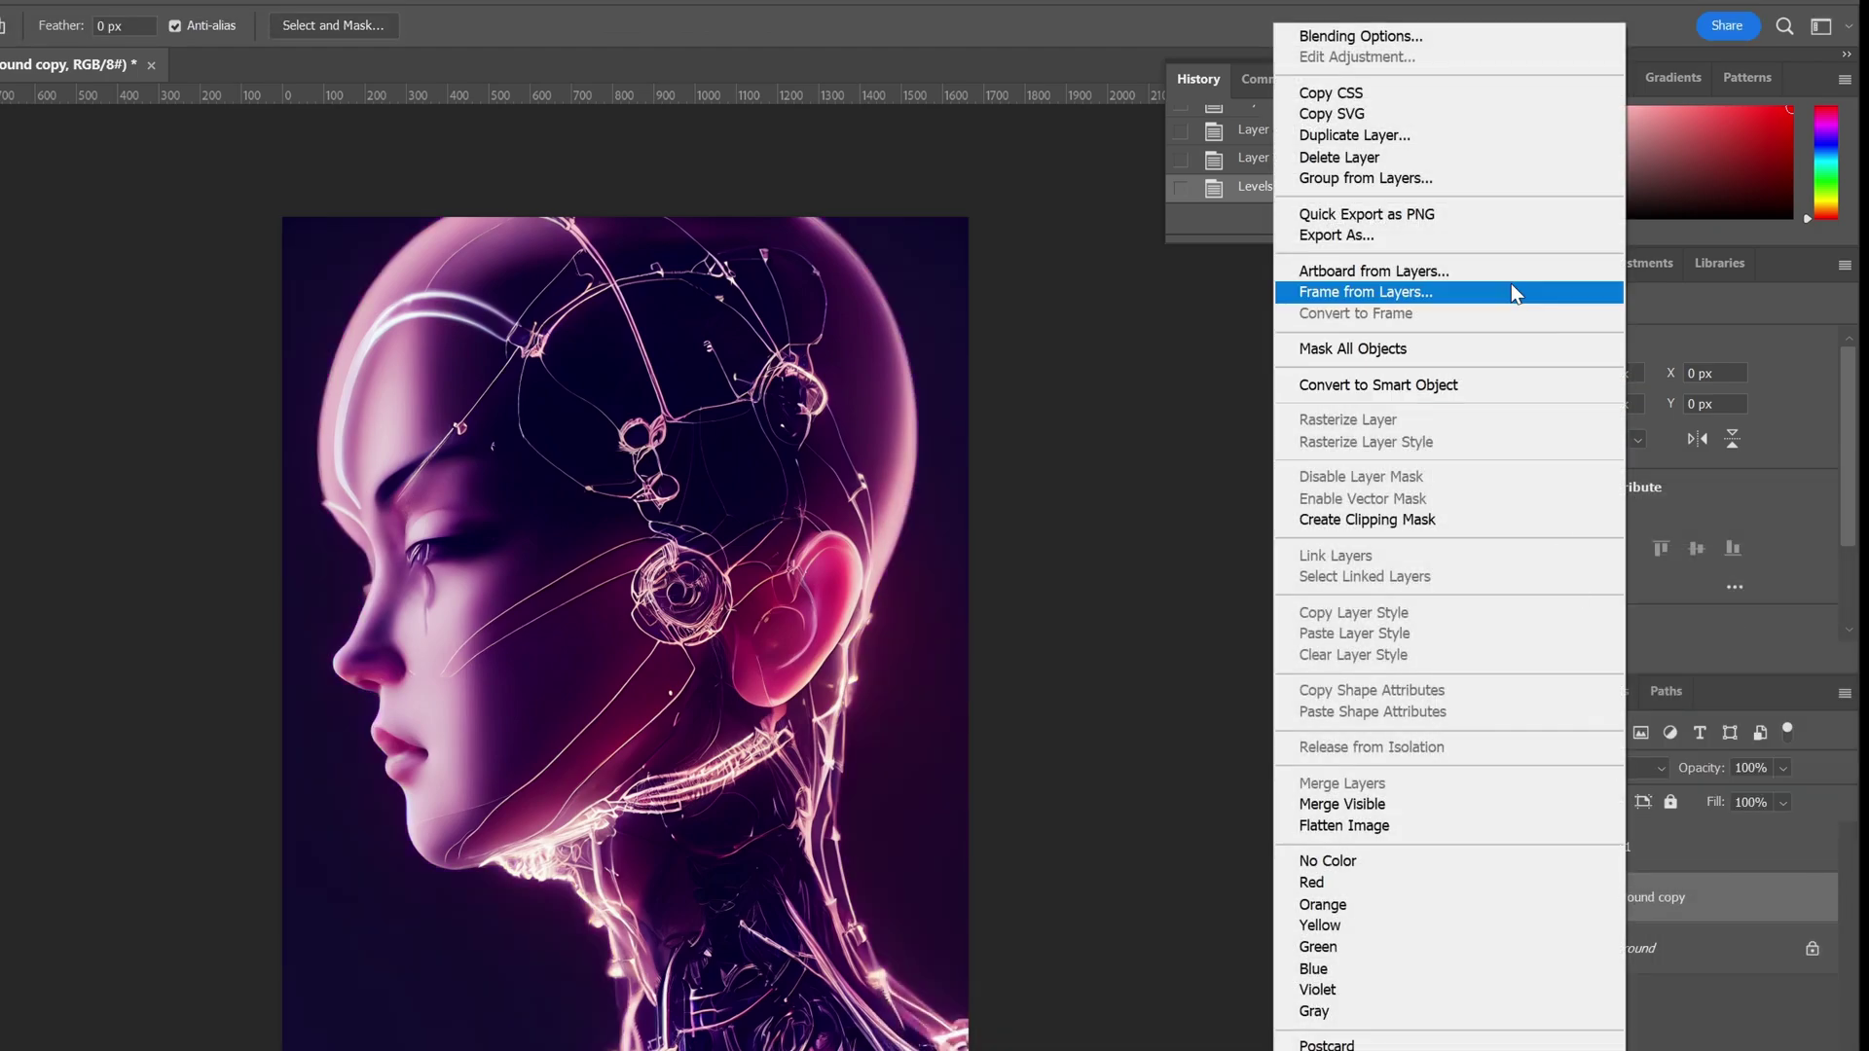
pyautogui.click(1441, 137)
pyautogui.write('purple')
pyautogui.press('Return')
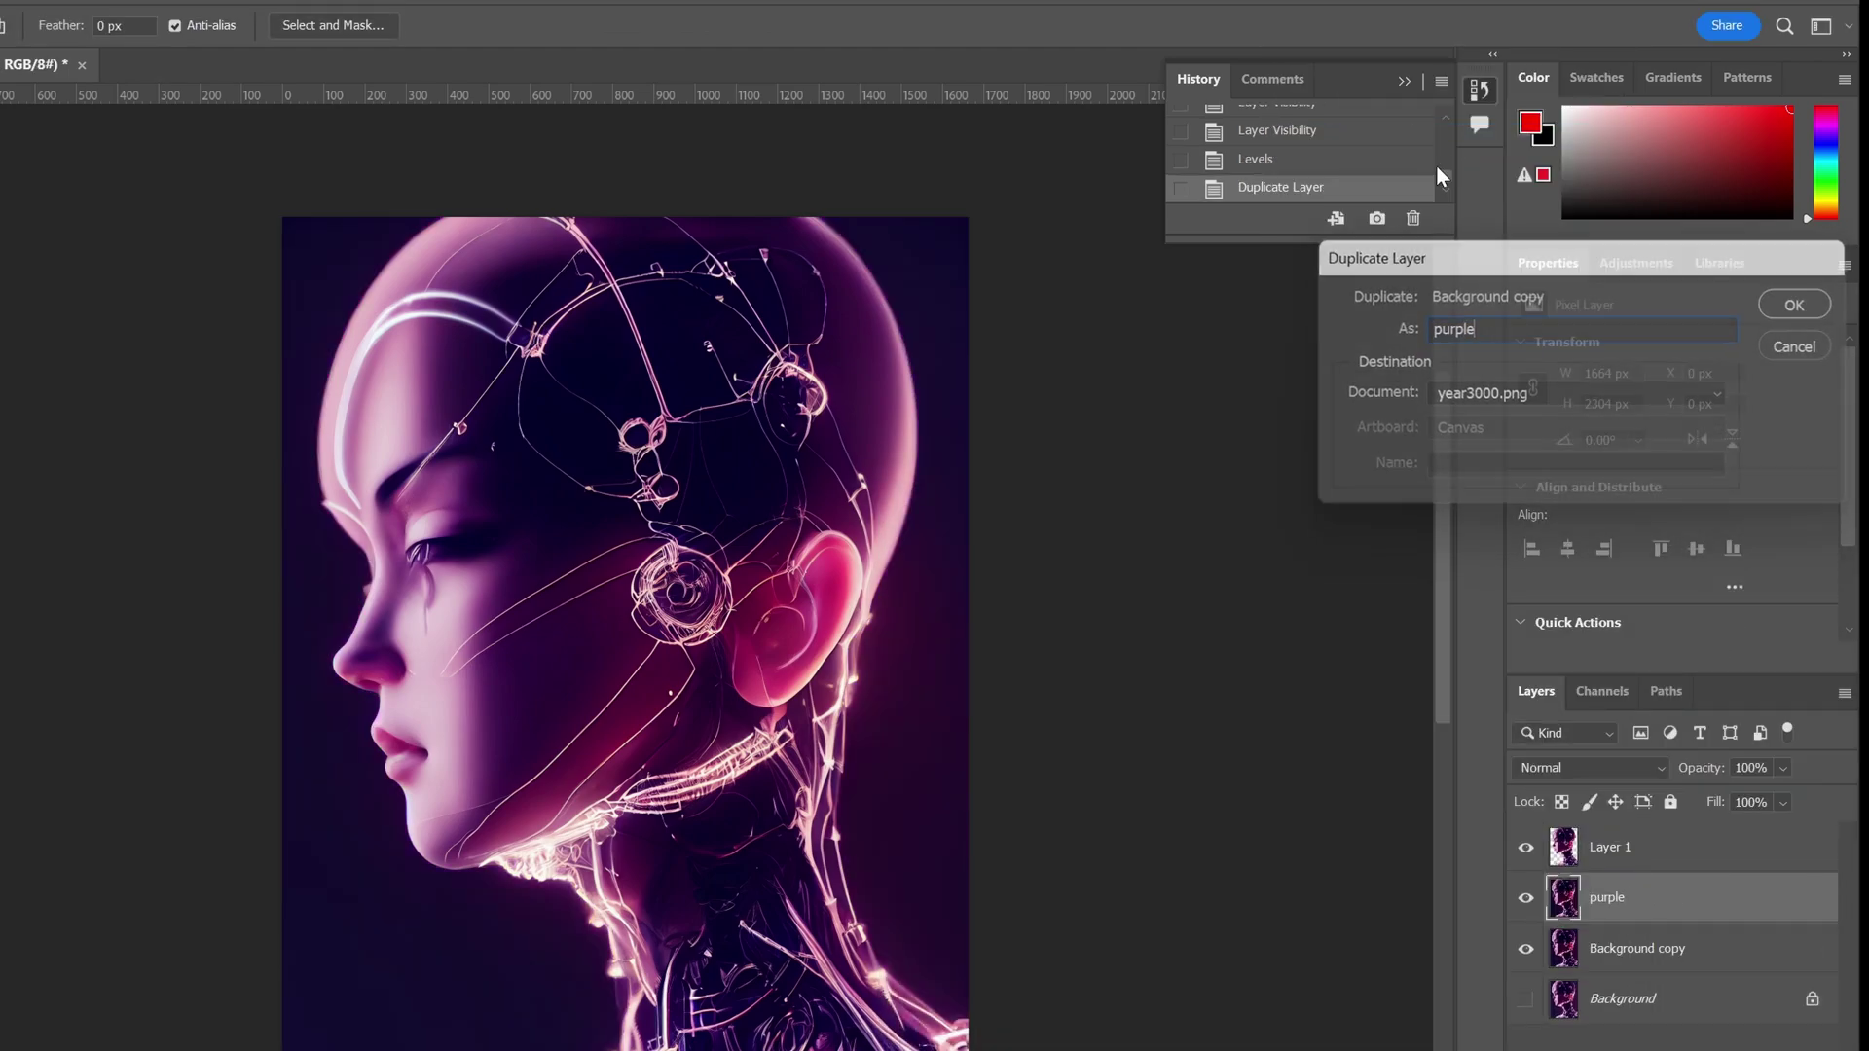
# Apply a Gradient Overlay to the purple layer using the magenta-to-dark-purple preset from the Purples group
pyautogui.doubleClick(1805, 901)
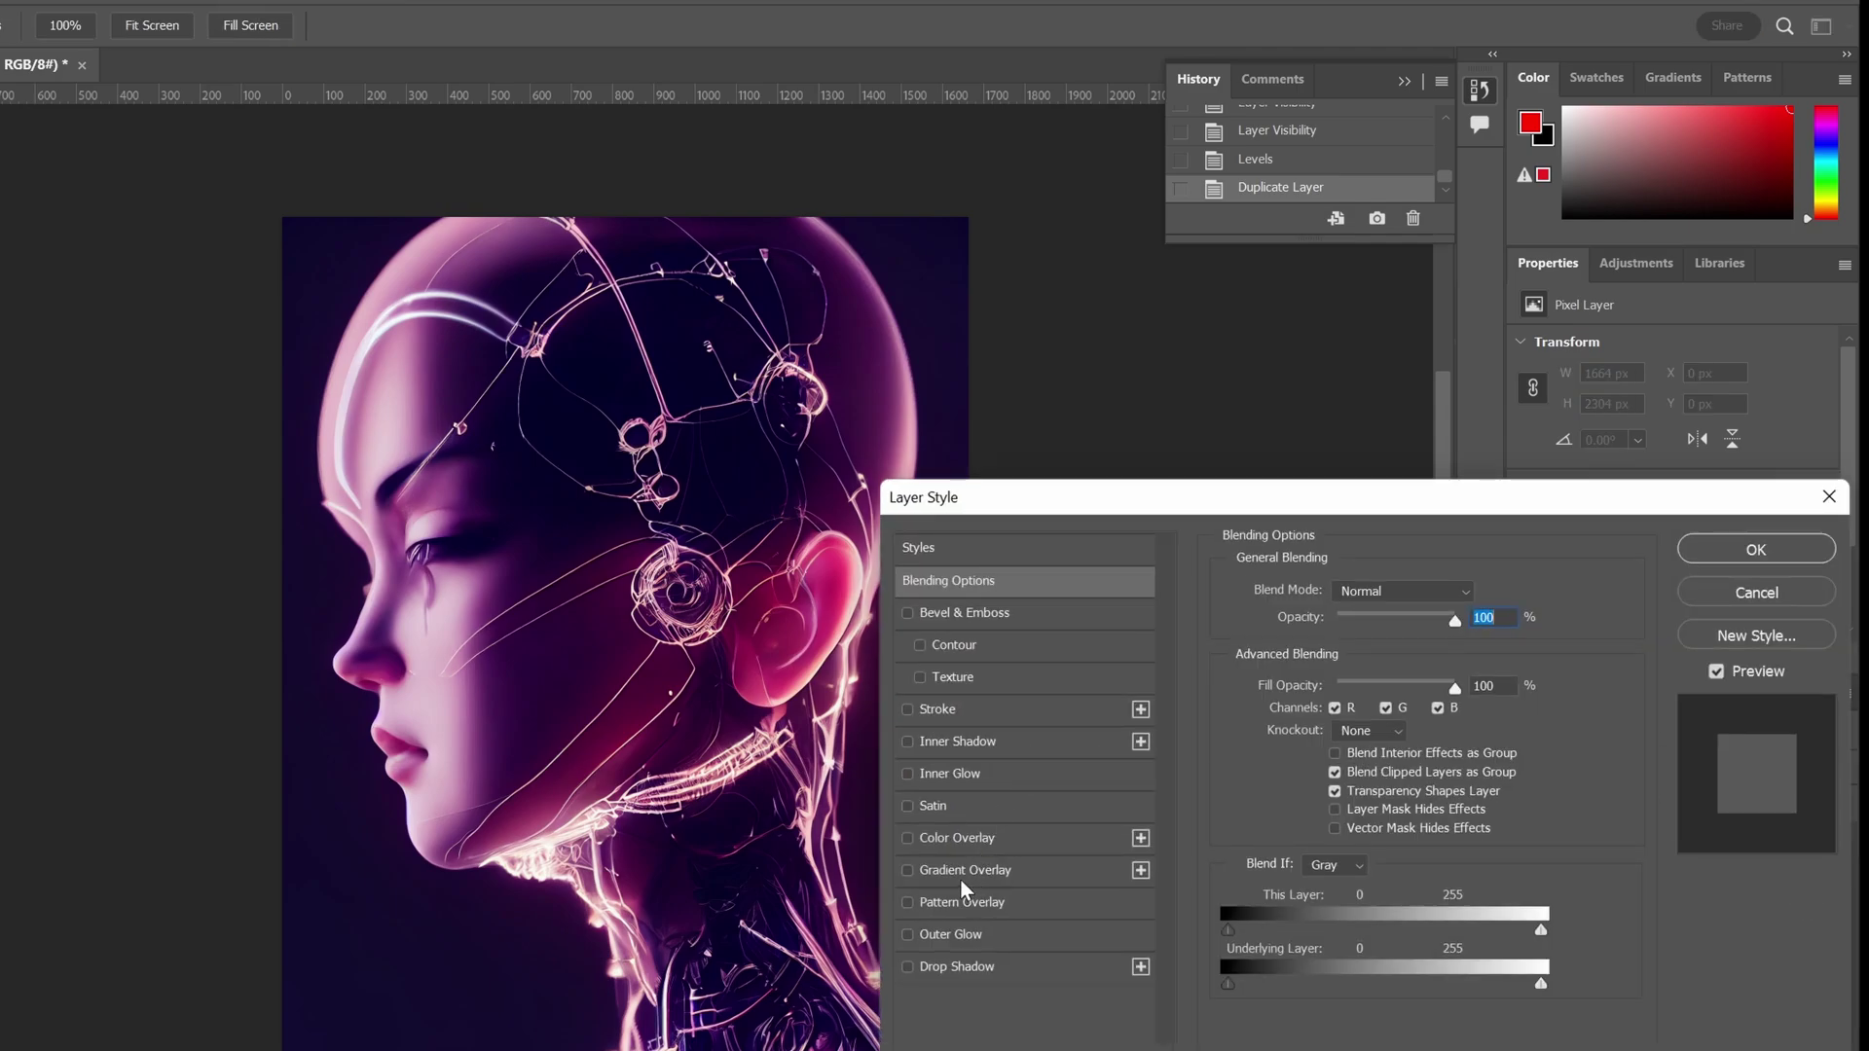
pyautogui.click(962, 876)
pyautogui.click(1453, 648)
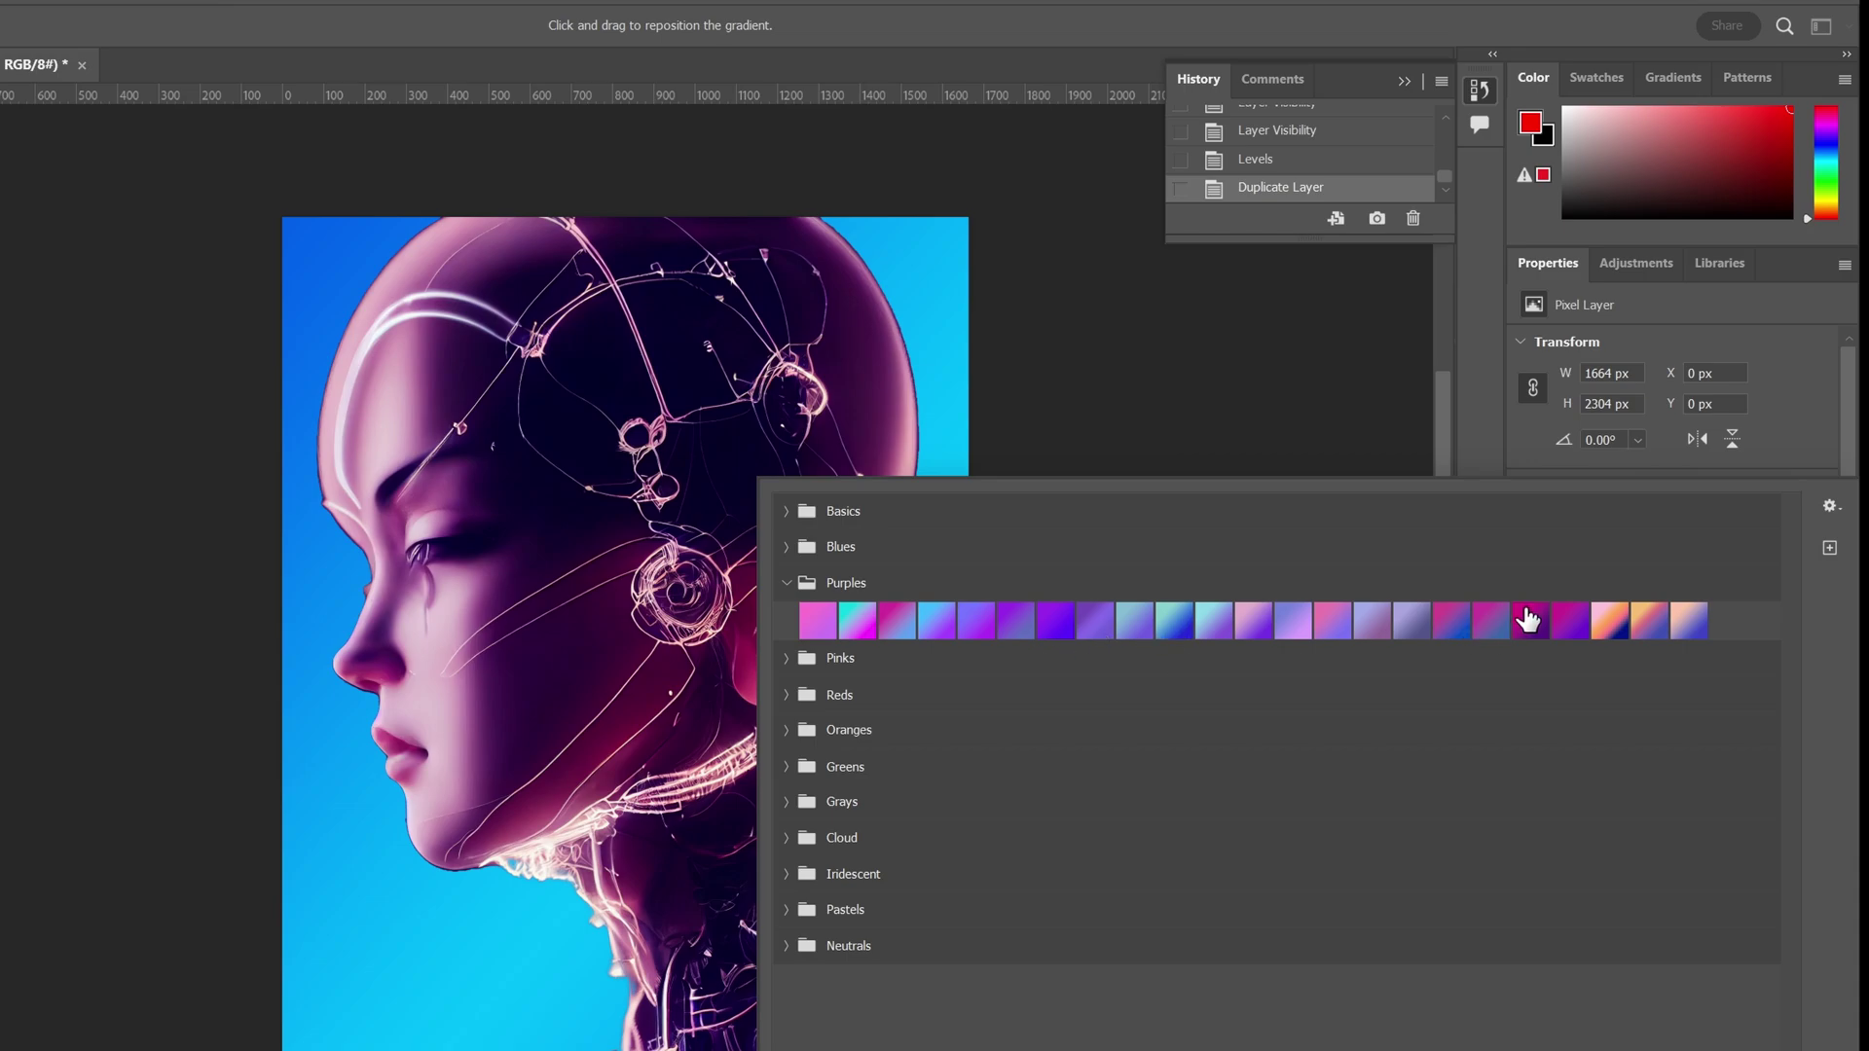
pyautogui.click(1530, 620)
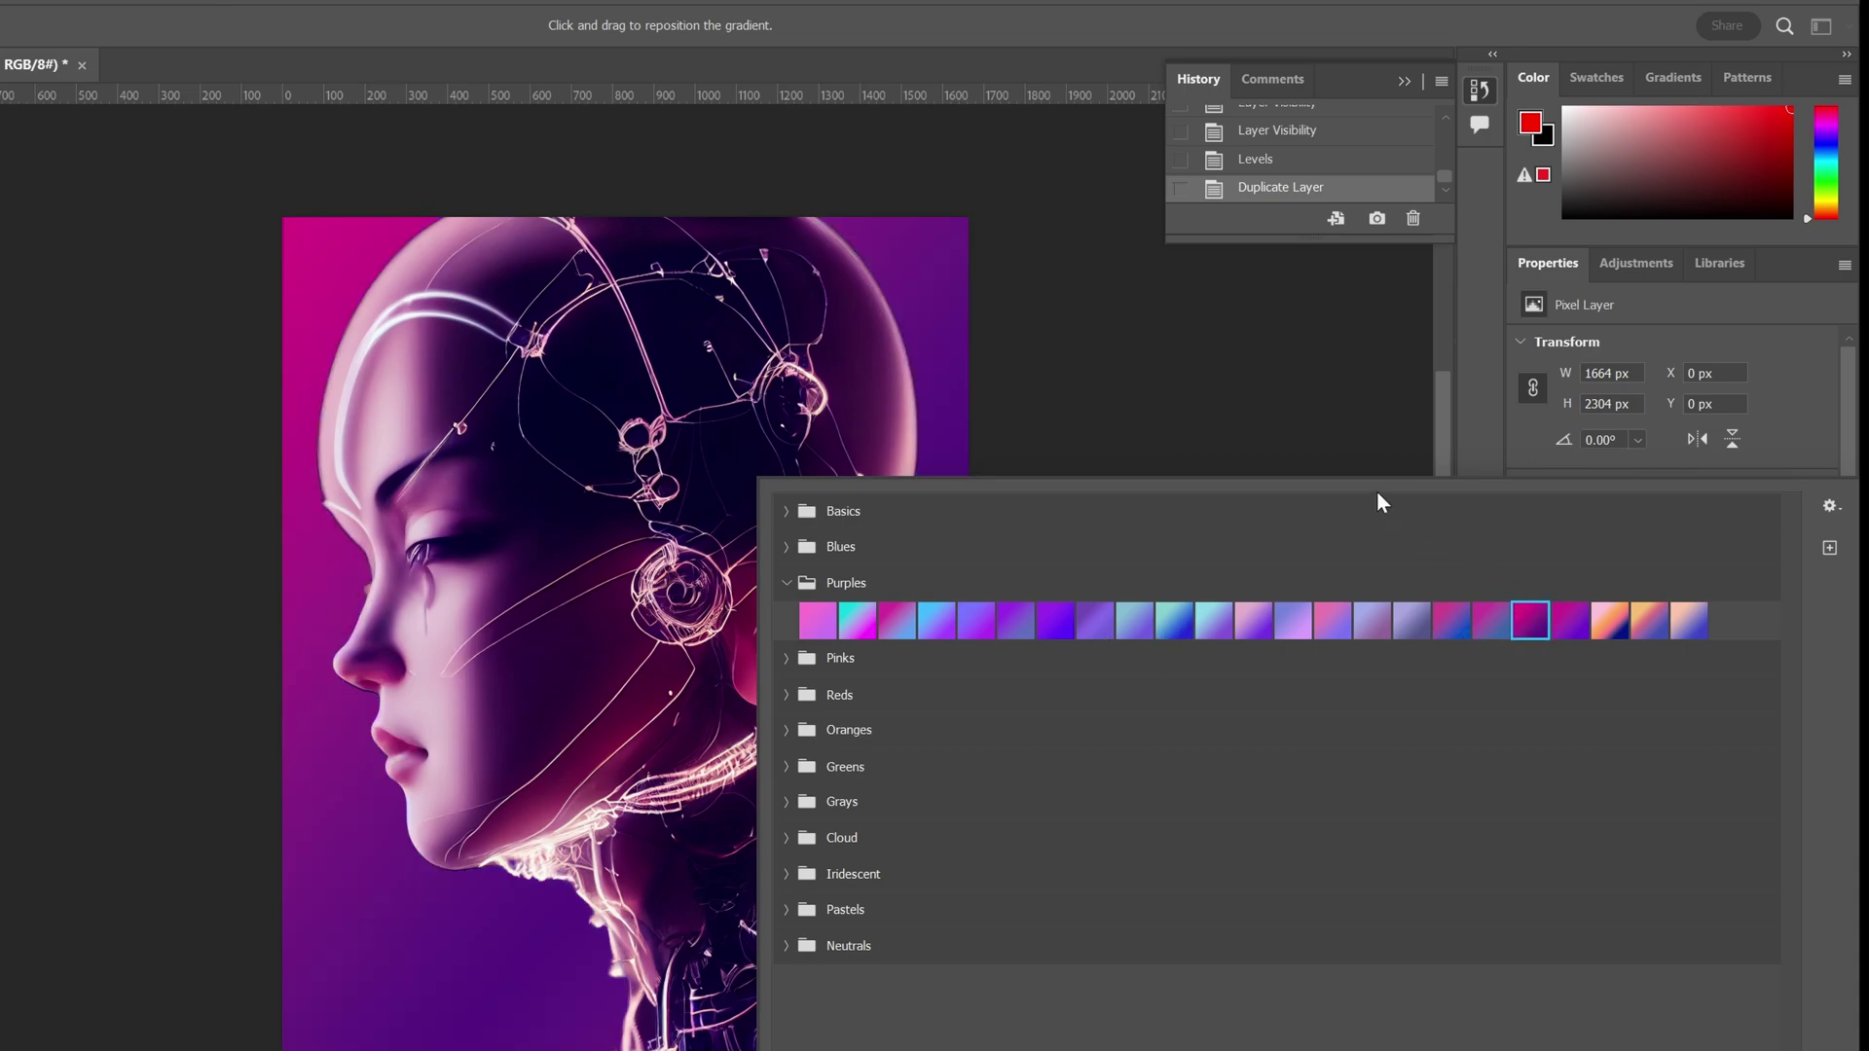
pyautogui.click(1575, 619)
pyautogui.click(1537, 626)
pyautogui.press('Return')
pyautogui.moveTo(1327, 506); pyautogui.dragTo(1160, 282)
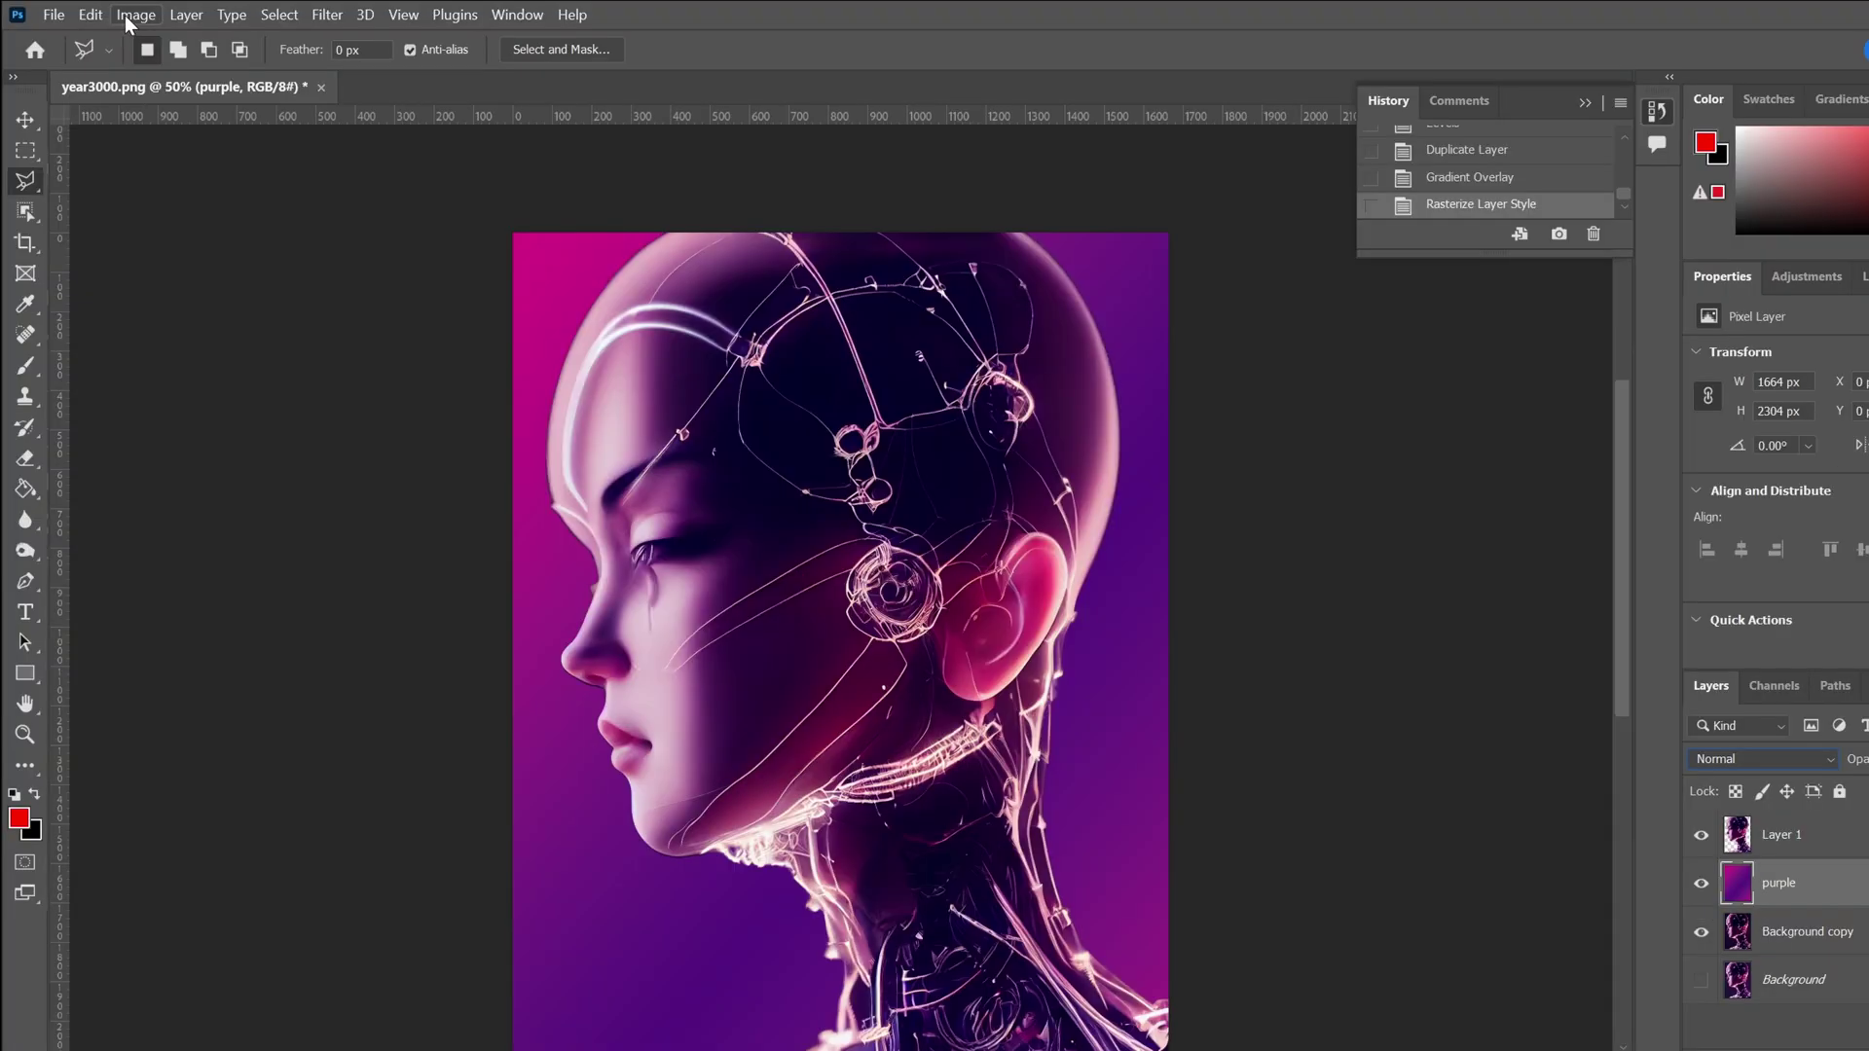
# Set up the Gradient Tool with the black-to-white preset from the Basics group
pyautogui.click(129, 15)
pyautogui.rightClick(26, 488)
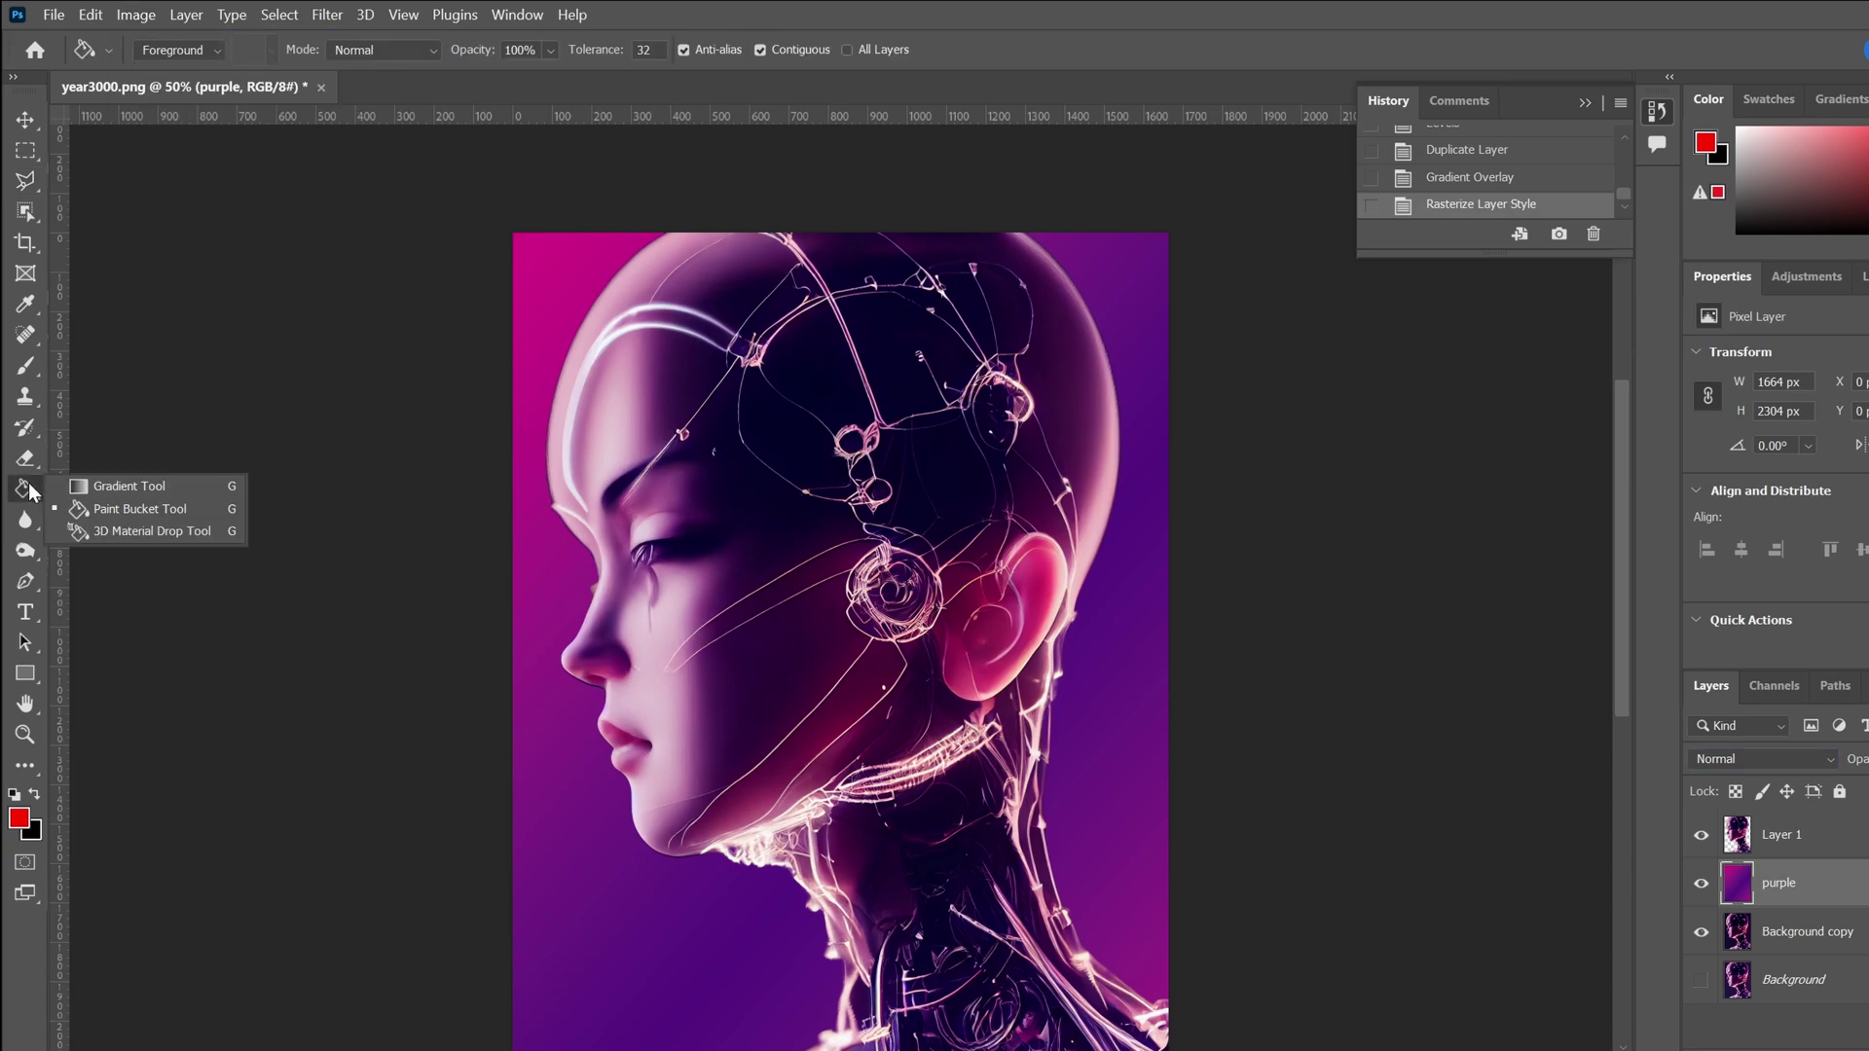
pyautogui.click(107, 486)
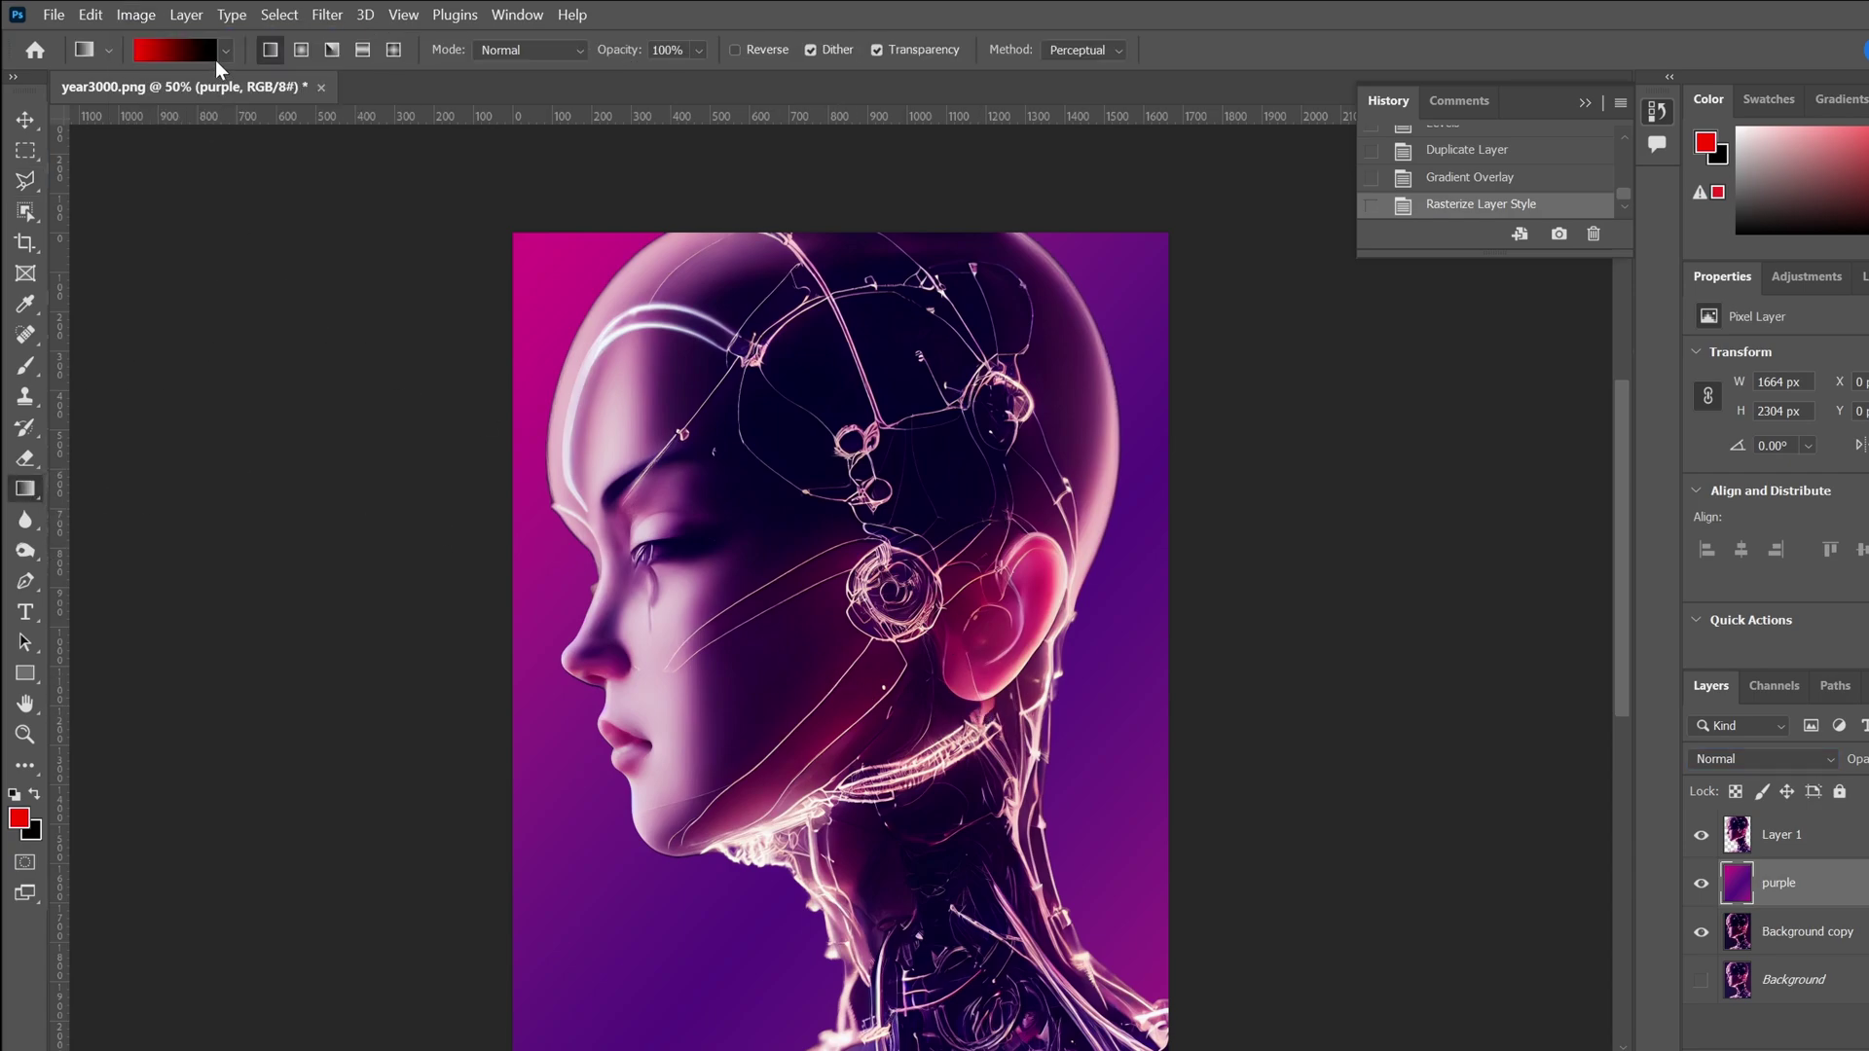
pyautogui.click(225, 51)
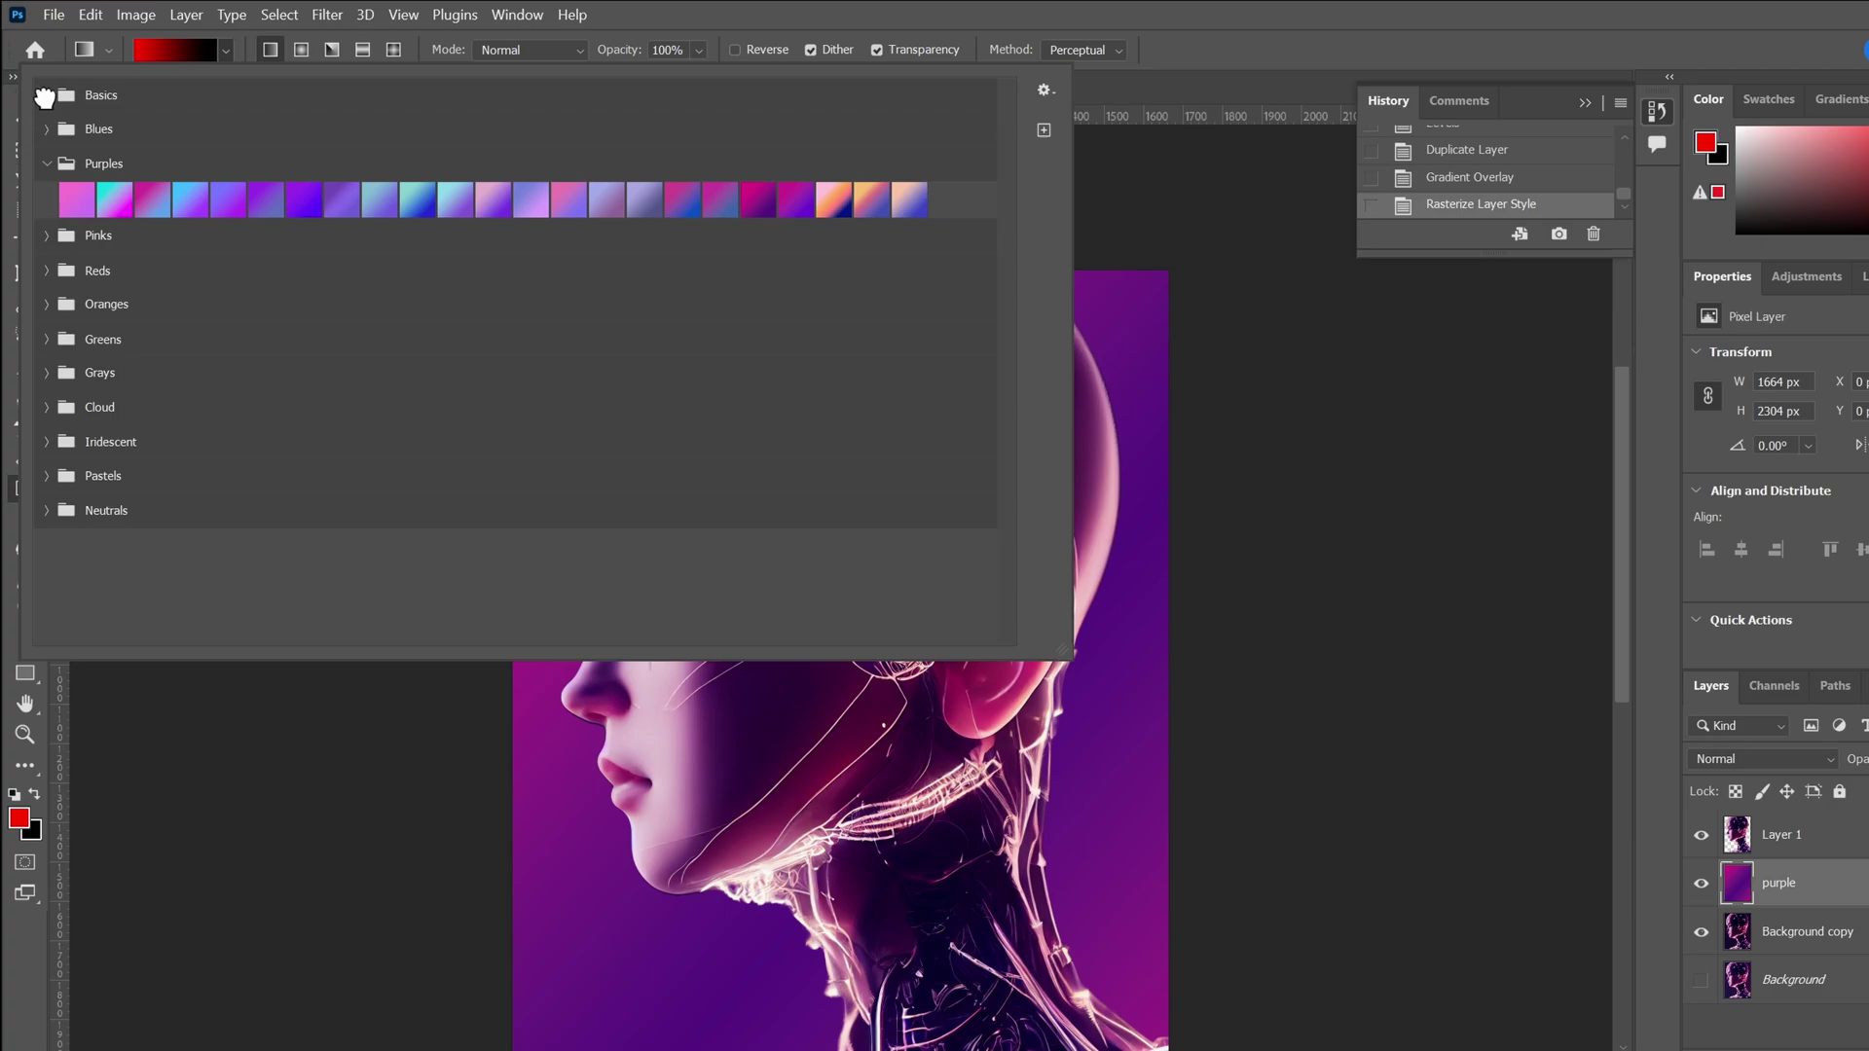
pyautogui.click(44, 96)
pyautogui.click(153, 131)
pyautogui.click(1176, 95)
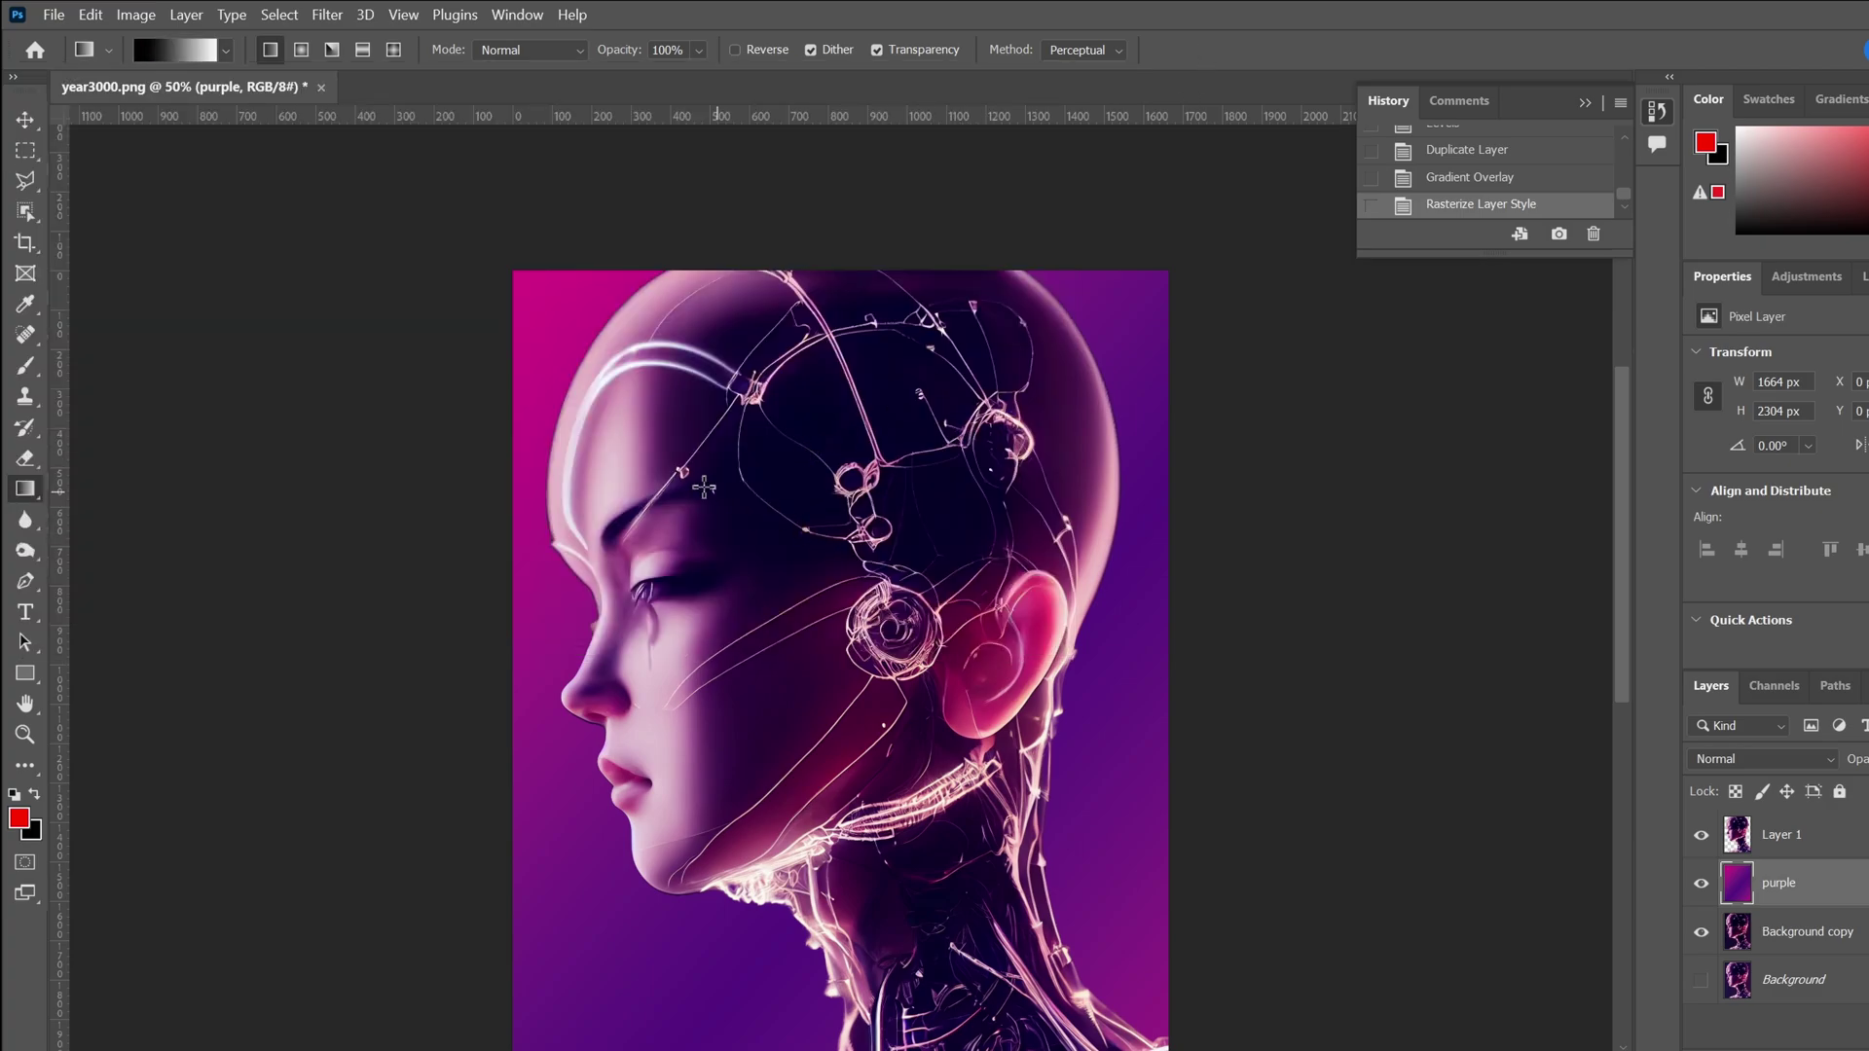
# Add a layer mask to the purple layer and draw a diagonal gradient on it, from black at the image's lower right to white at its upper left
pyautogui.moveTo(493, 301); pyautogui.dragTo(839, 865)
pyautogui.hotkey('ctrl', 'z')
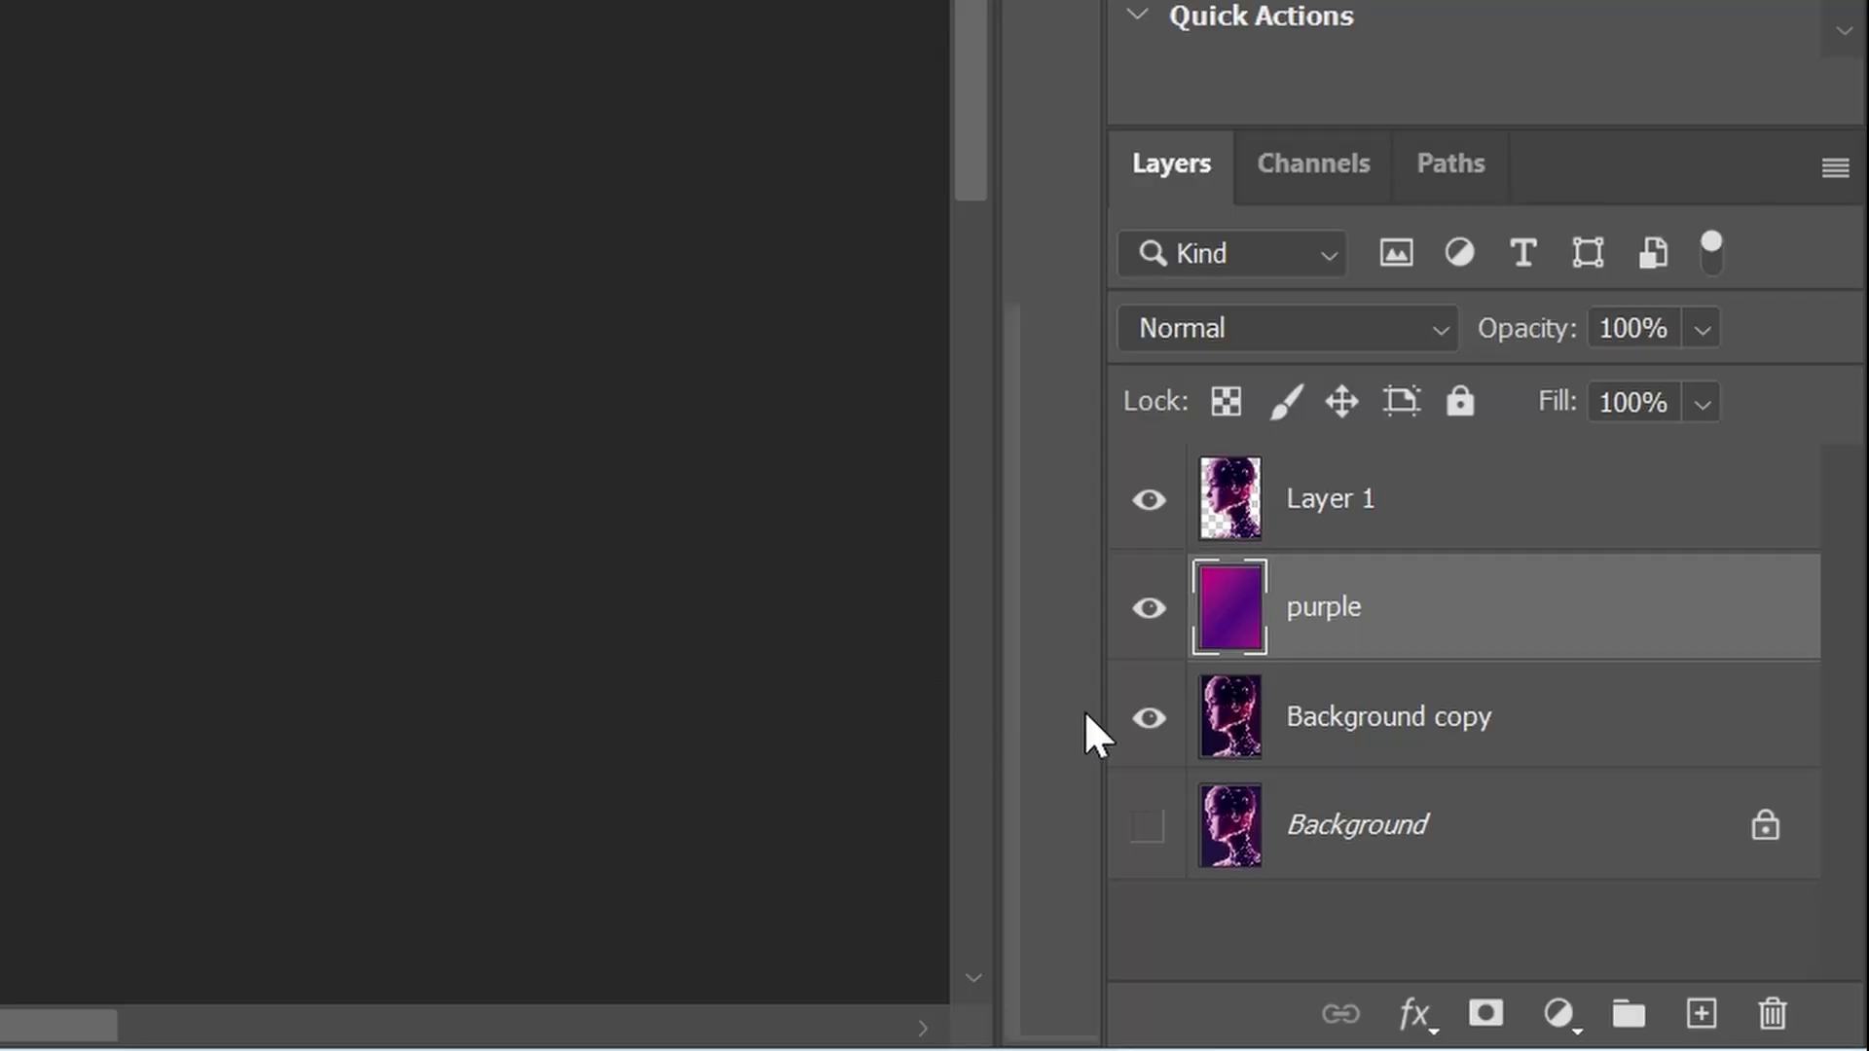
pyautogui.click(1485, 1013)
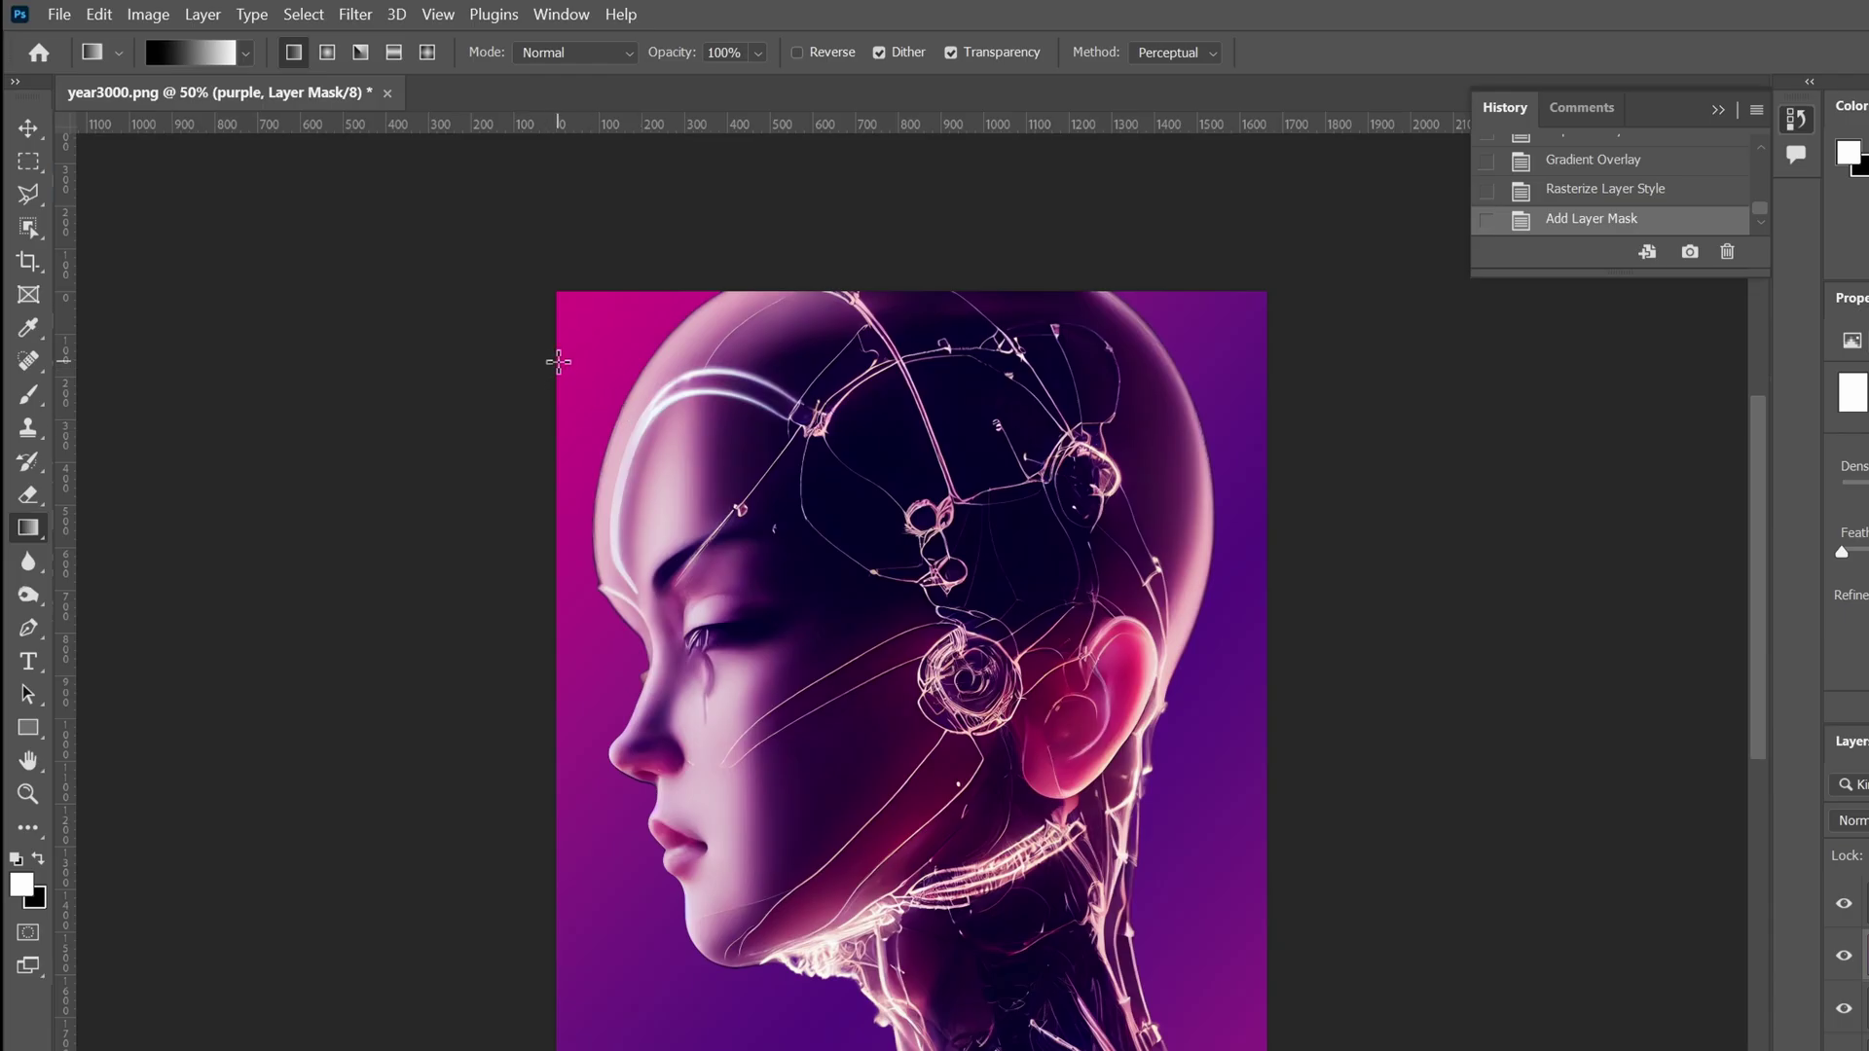
pyautogui.moveTo(557, 362); pyautogui.dragTo(960, 800)
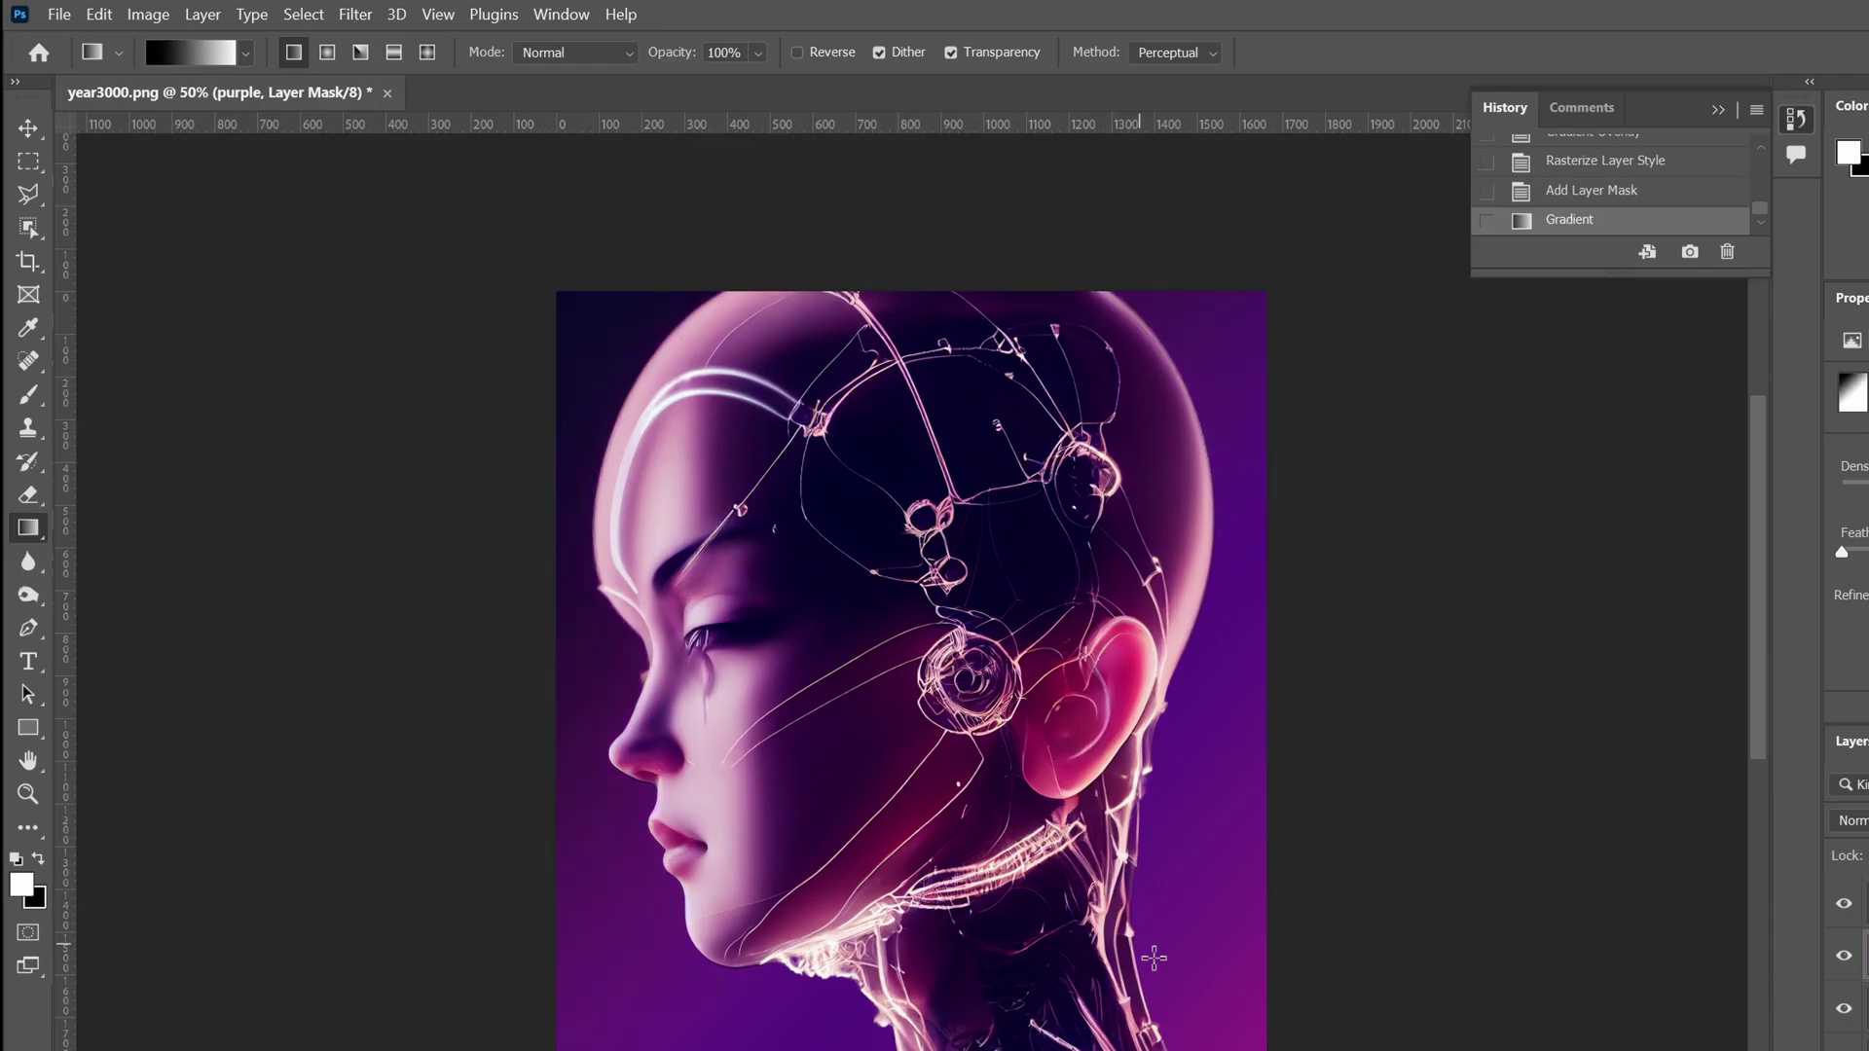
pyautogui.moveTo(1209, 1016); pyautogui.dragTo(753, 552)
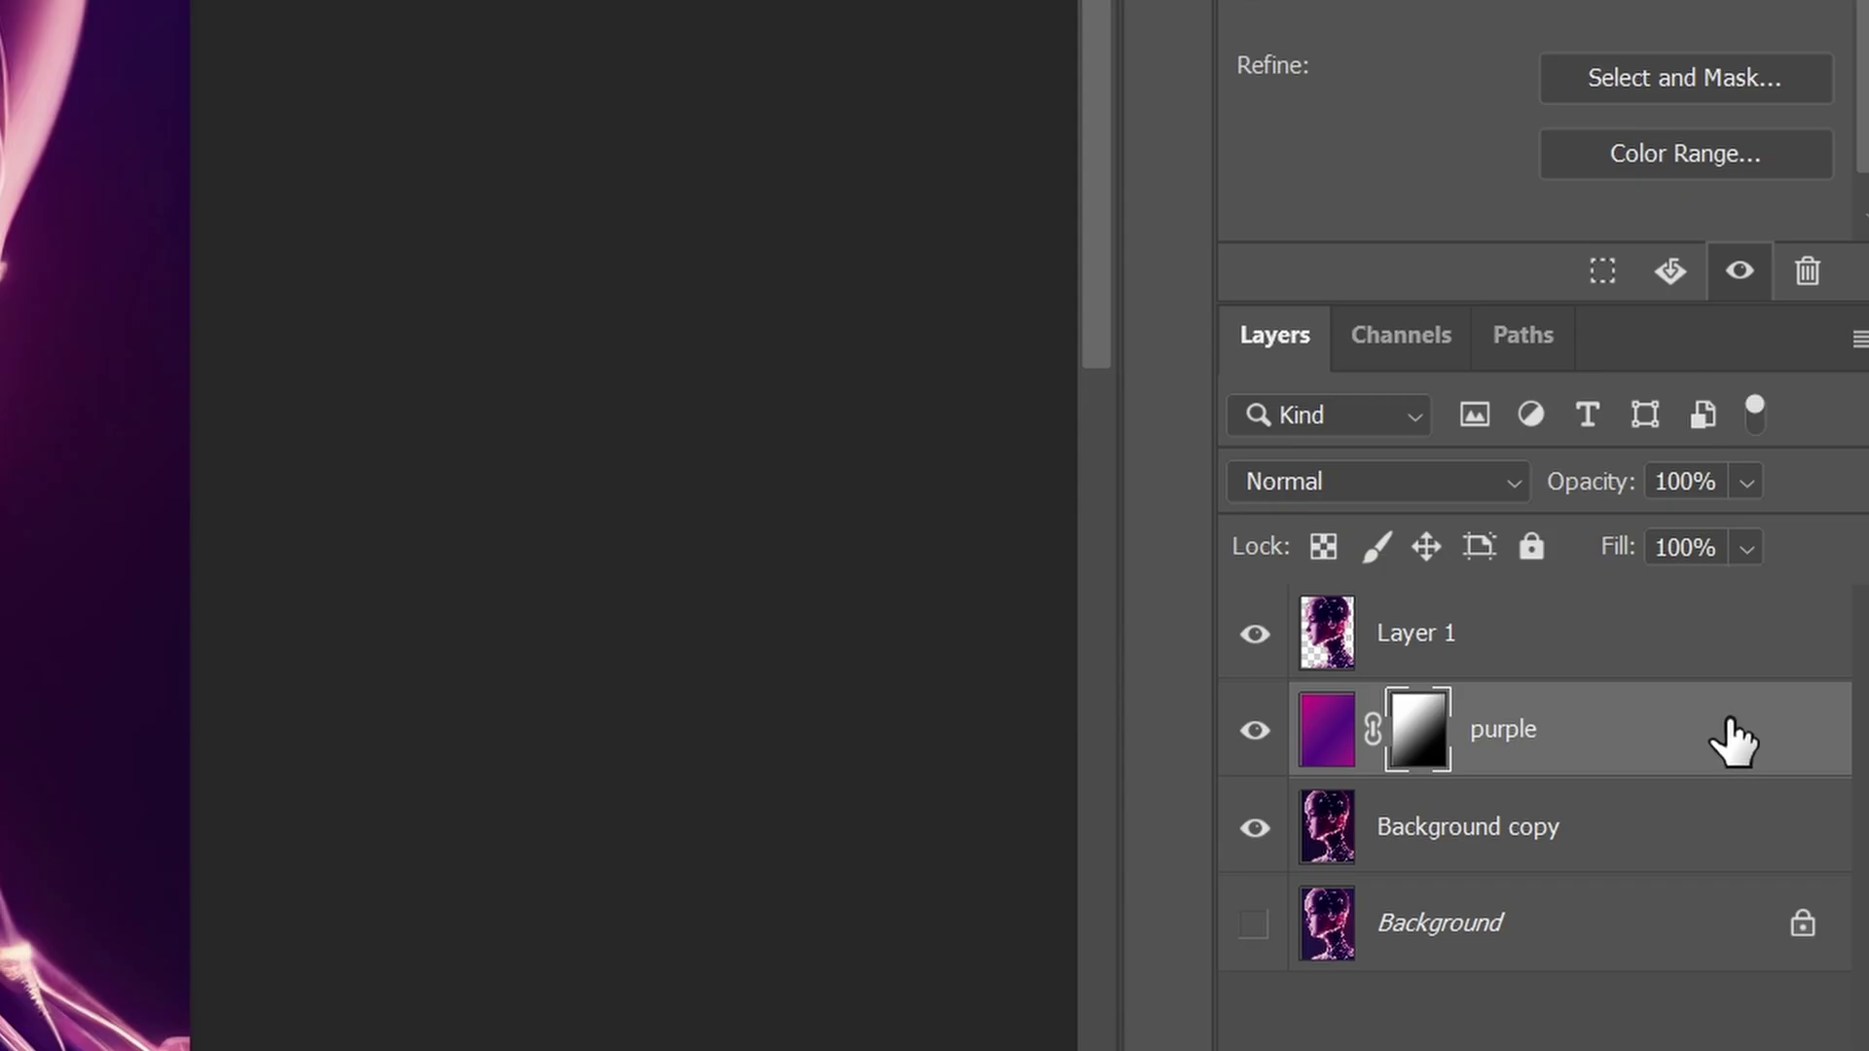
# Lower the purple layer's opacity to 95%
pyautogui.click(1729, 727)
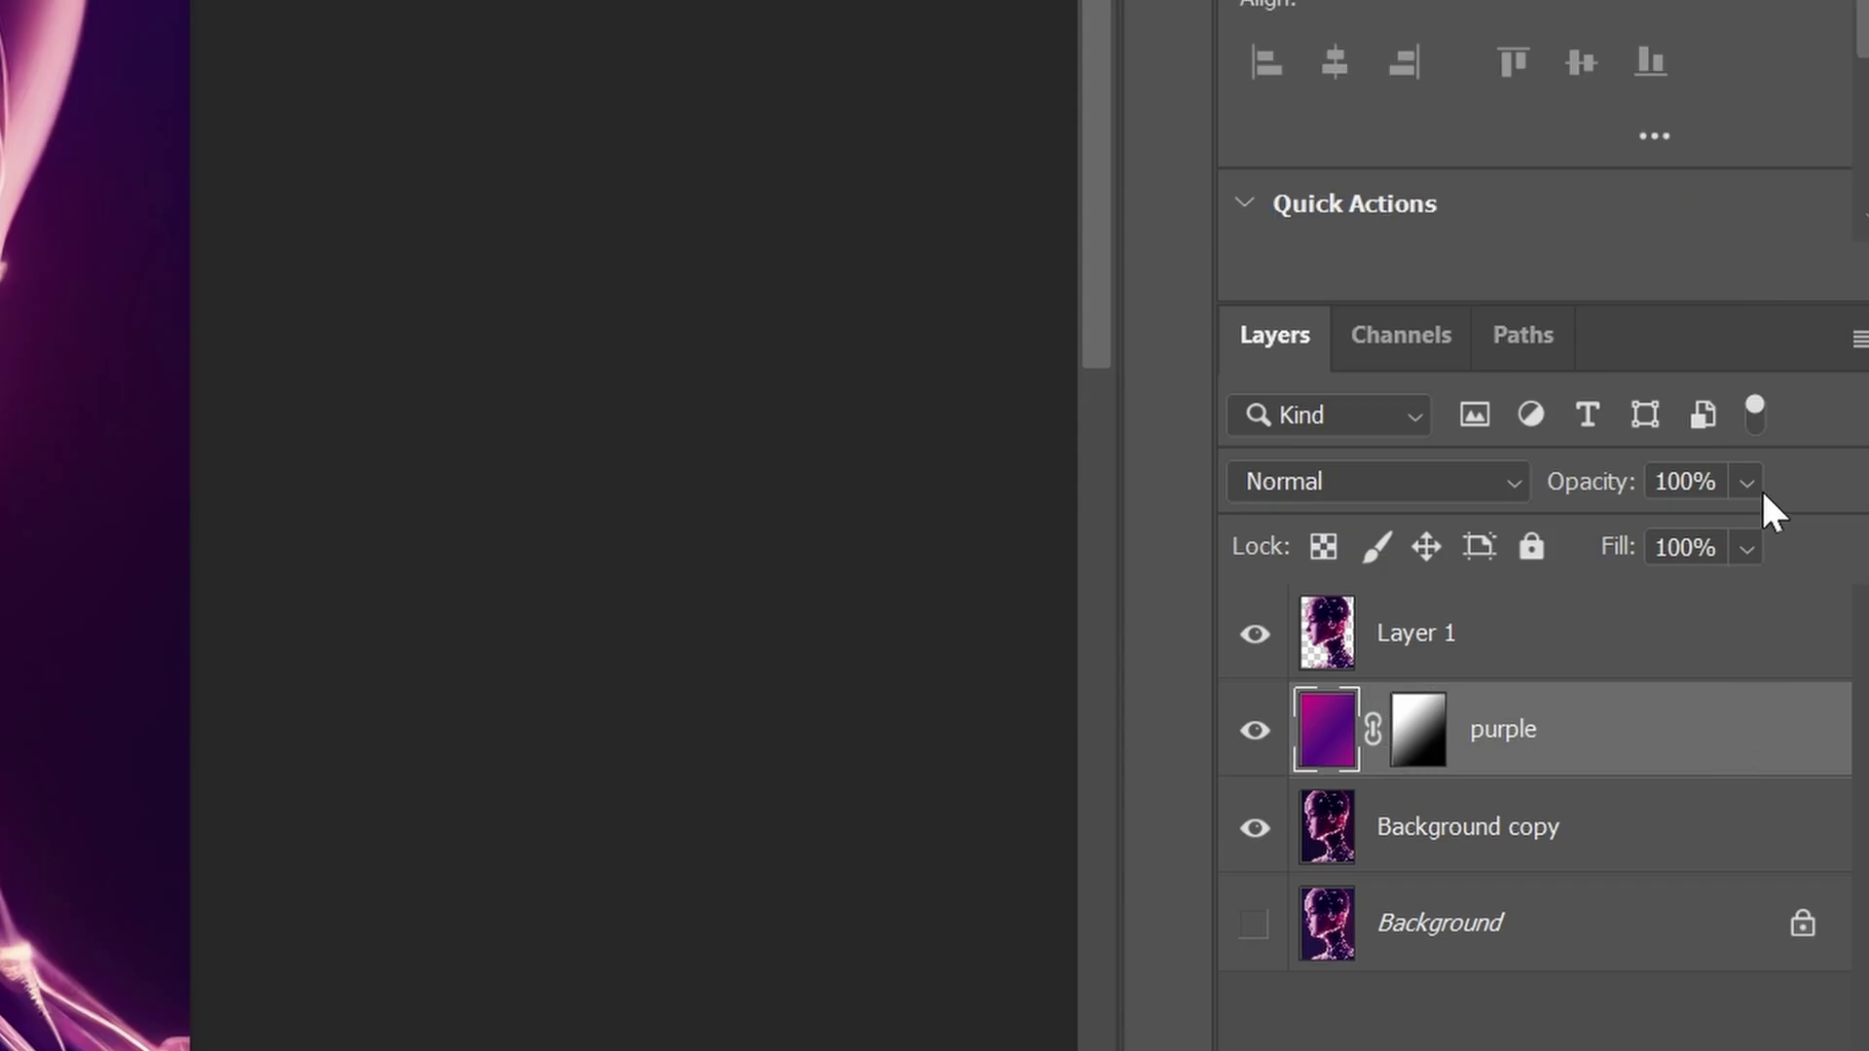
pyautogui.click(1758, 487)
pyautogui.click(1750, 528)
pyautogui.moveTo(1750, 523); pyautogui.dragTo(1821, 529)
# Redraw the purple layer's mask gradient diagonally, from black at the lower left to white at the upper right, and compare the layer on and off
pyautogui.click(1418, 730)
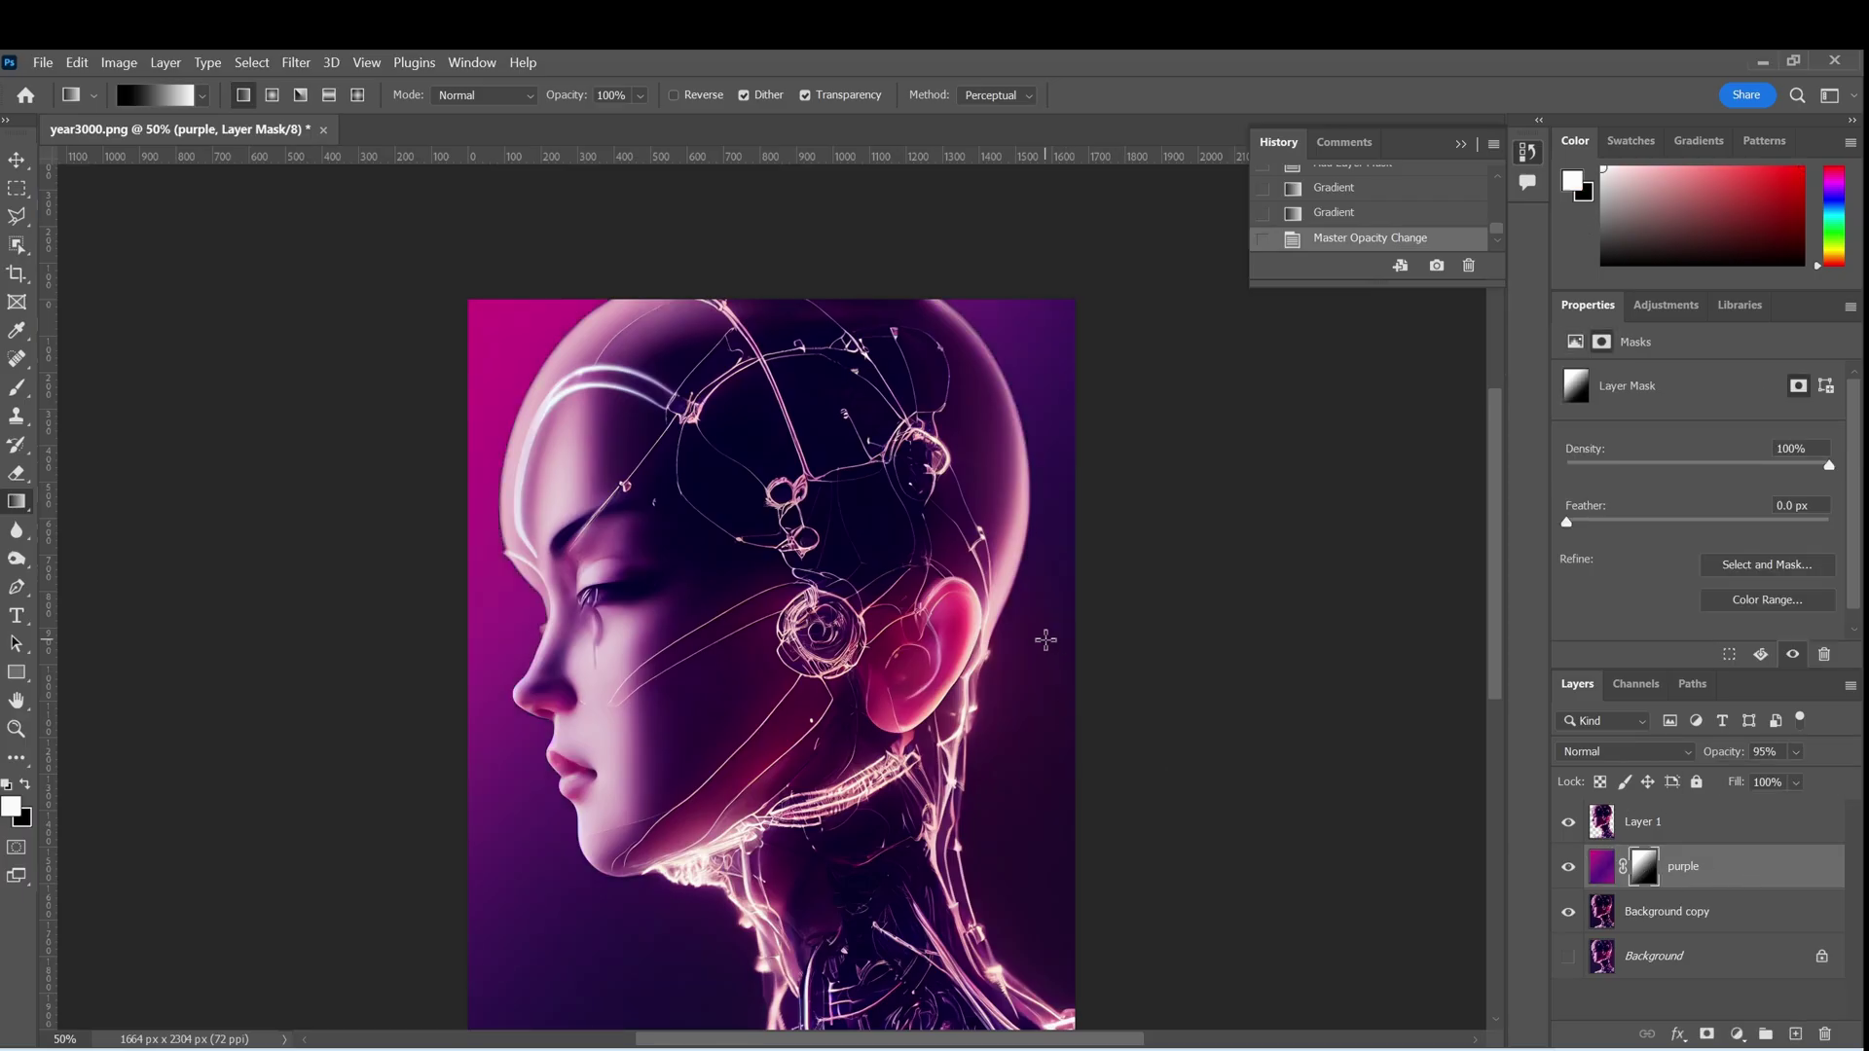
pyautogui.moveTo(1045, 640); pyautogui.dragTo(545, 628)
pyautogui.moveTo(487, 623); pyautogui.dragTo(1078, 593)
pyautogui.moveTo(413, 588); pyautogui.dragTo(837, 399)
pyautogui.scroll(-1, 1089, 780)
pyautogui.doubleClick(1569, 869)
pyautogui.click(1569, 869)
pyautogui.click(1569, 869)
# Set the purple layer's opacity to 98% and toggle its visibility to compare the background
pyautogui.click(1601, 867)
pyautogui.click(1795, 753)
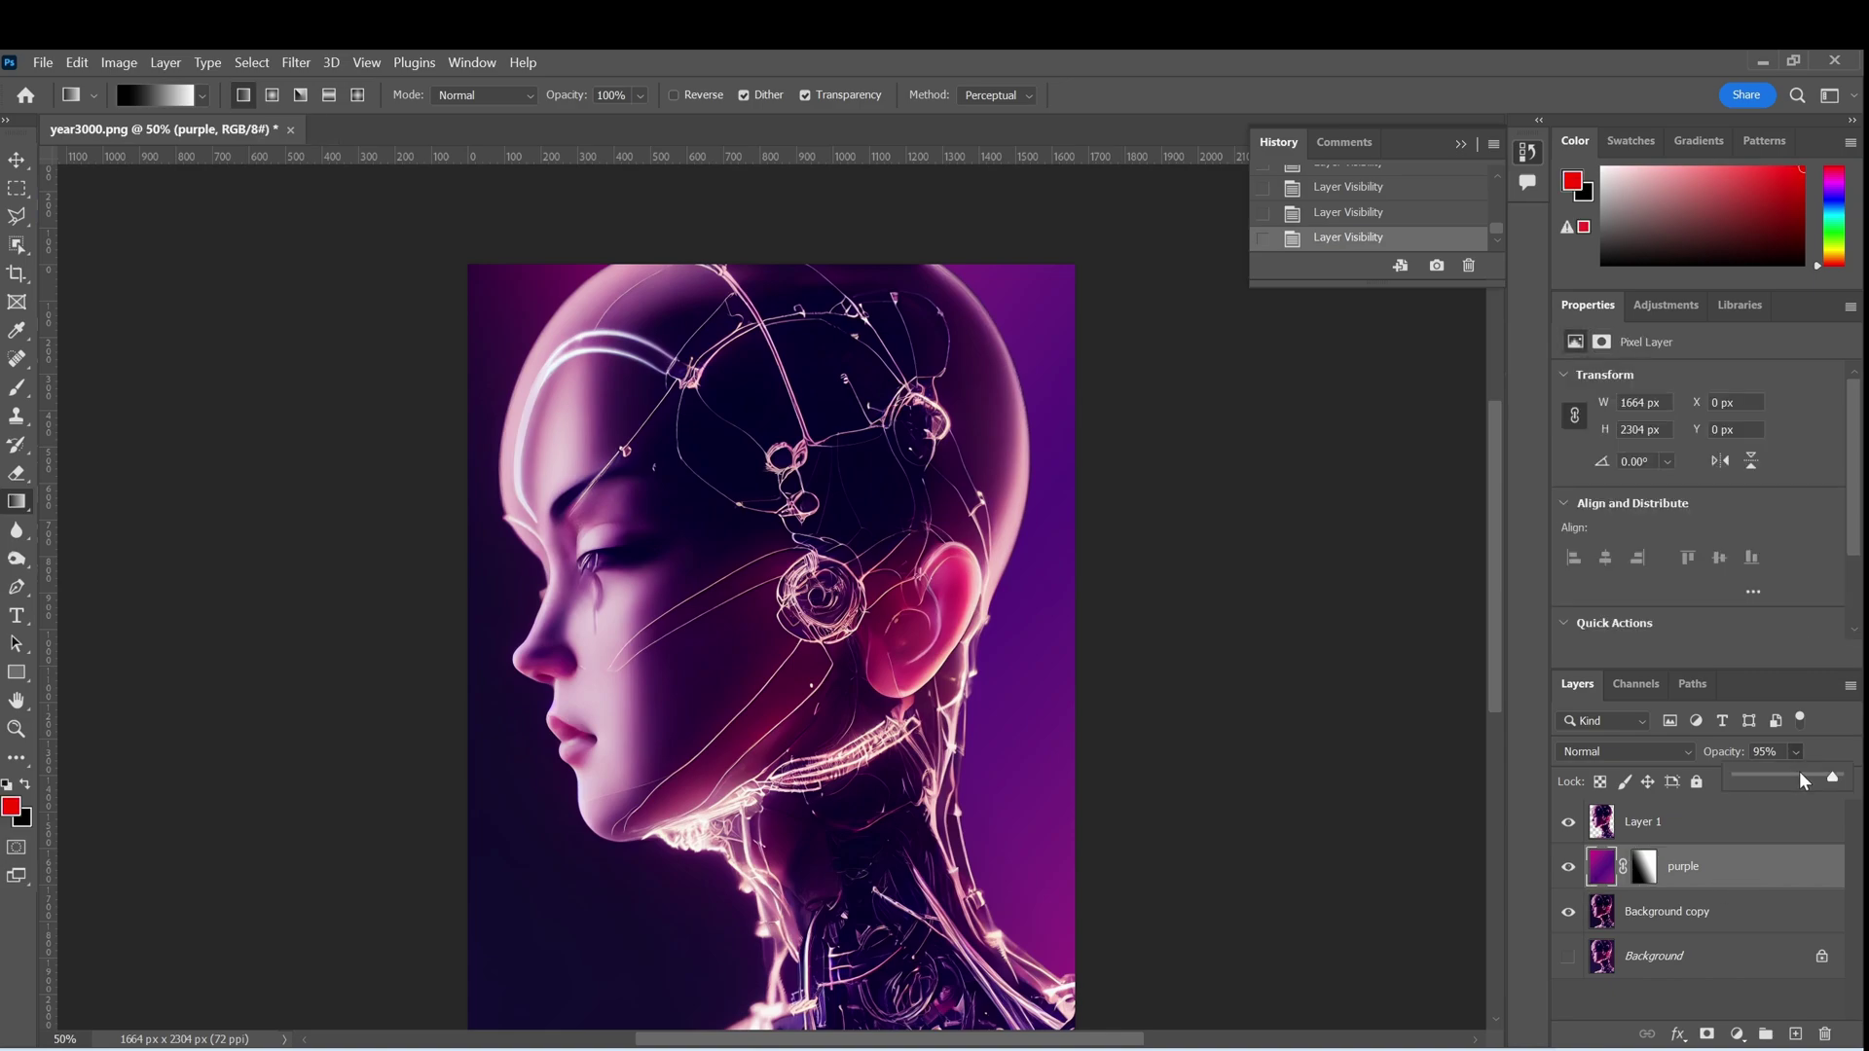
pyautogui.moveTo(1829, 782); pyautogui.dragTo(1835, 782)
pyautogui.click(1568, 868)
pyautogui.click(1569, 868)
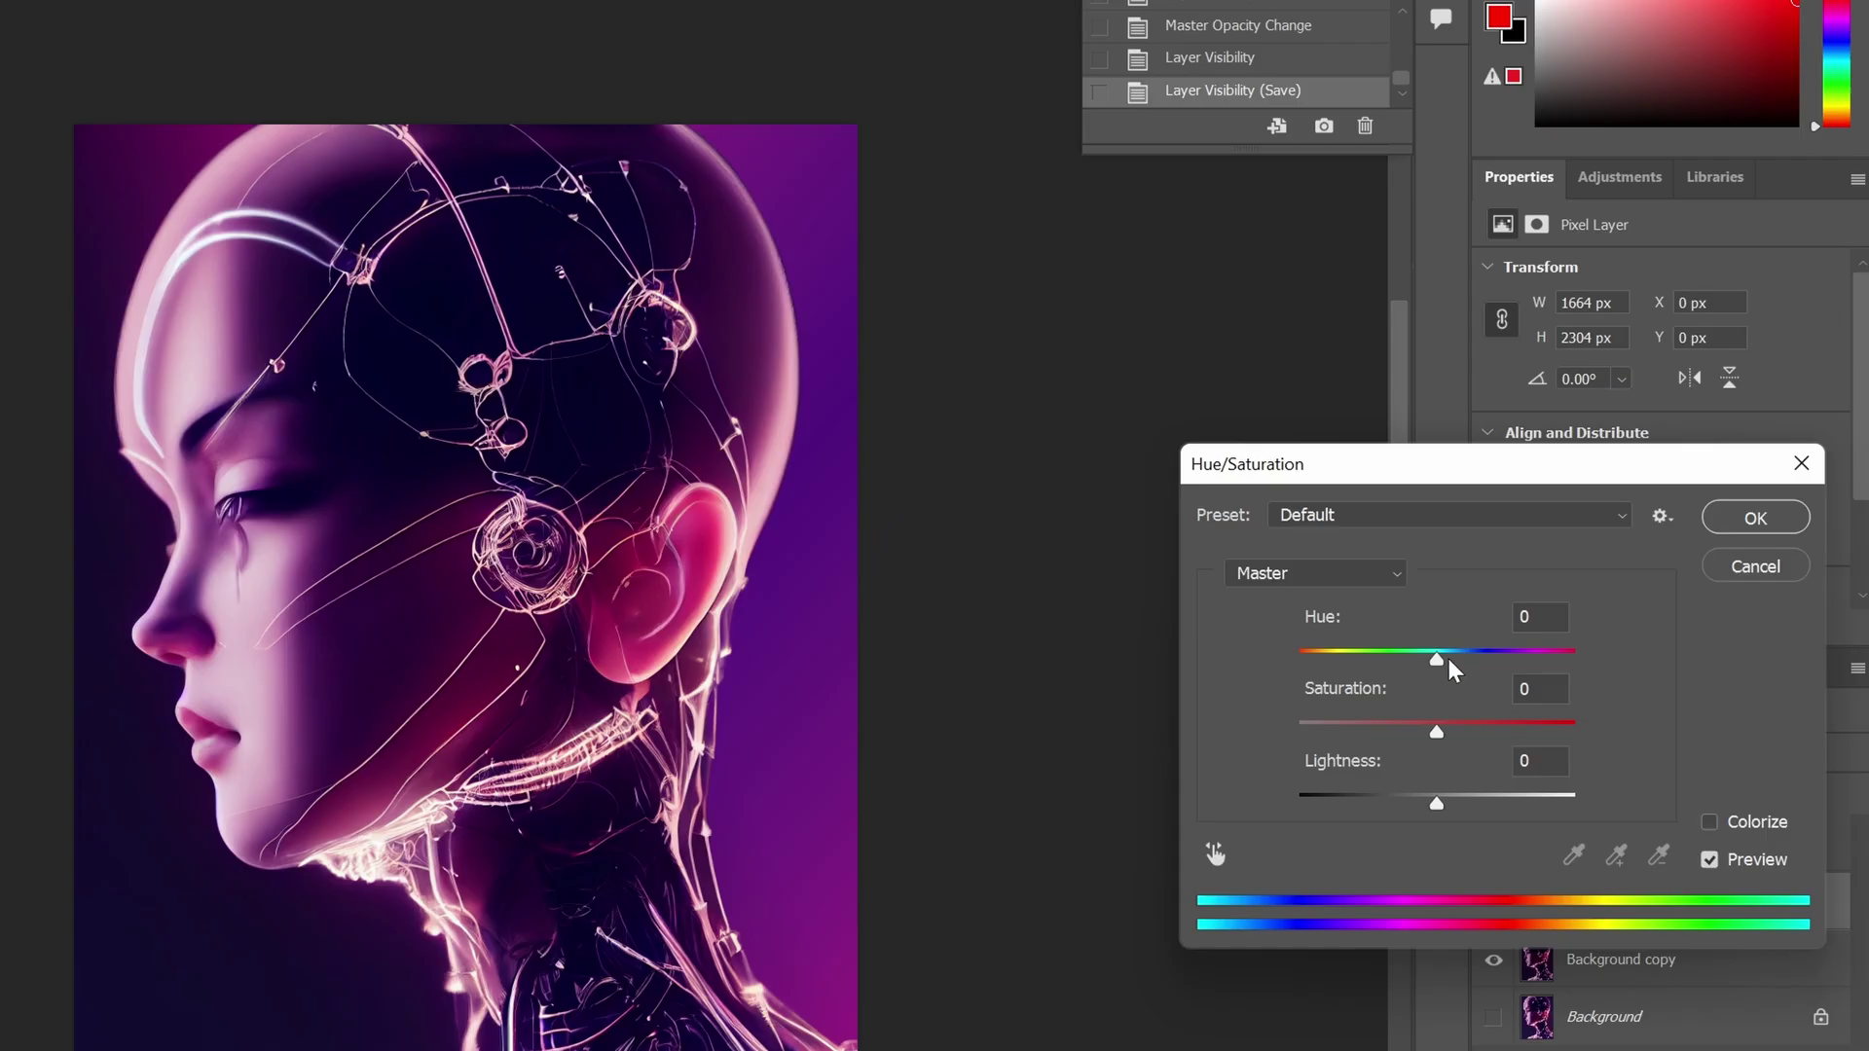
# Shift the purple layer's hue to -22 with Hue/Saturation, comparing the preview before applying it
pyautogui.moveTo(1448, 658); pyautogui.dragTo(1406, 658)
pyautogui.click(1727, 856)
pyautogui.click(1726, 856)
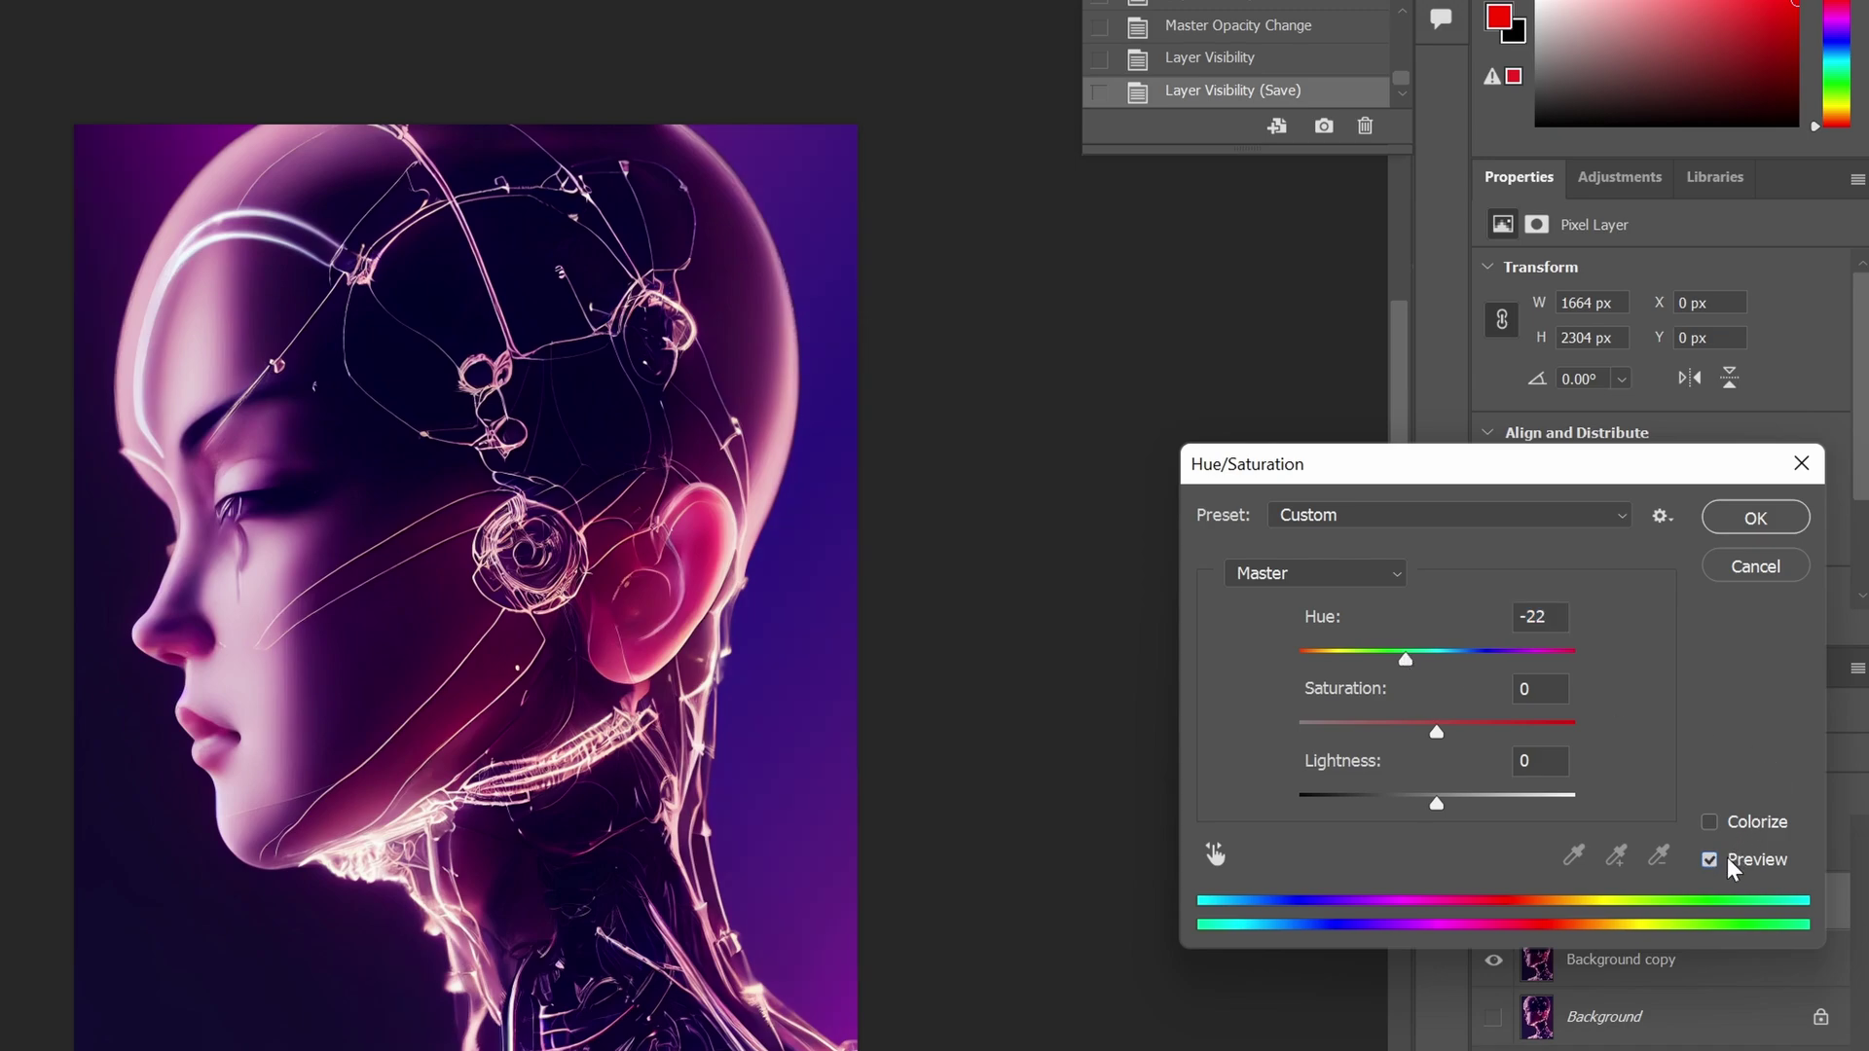
pyautogui.click(1727, 860)
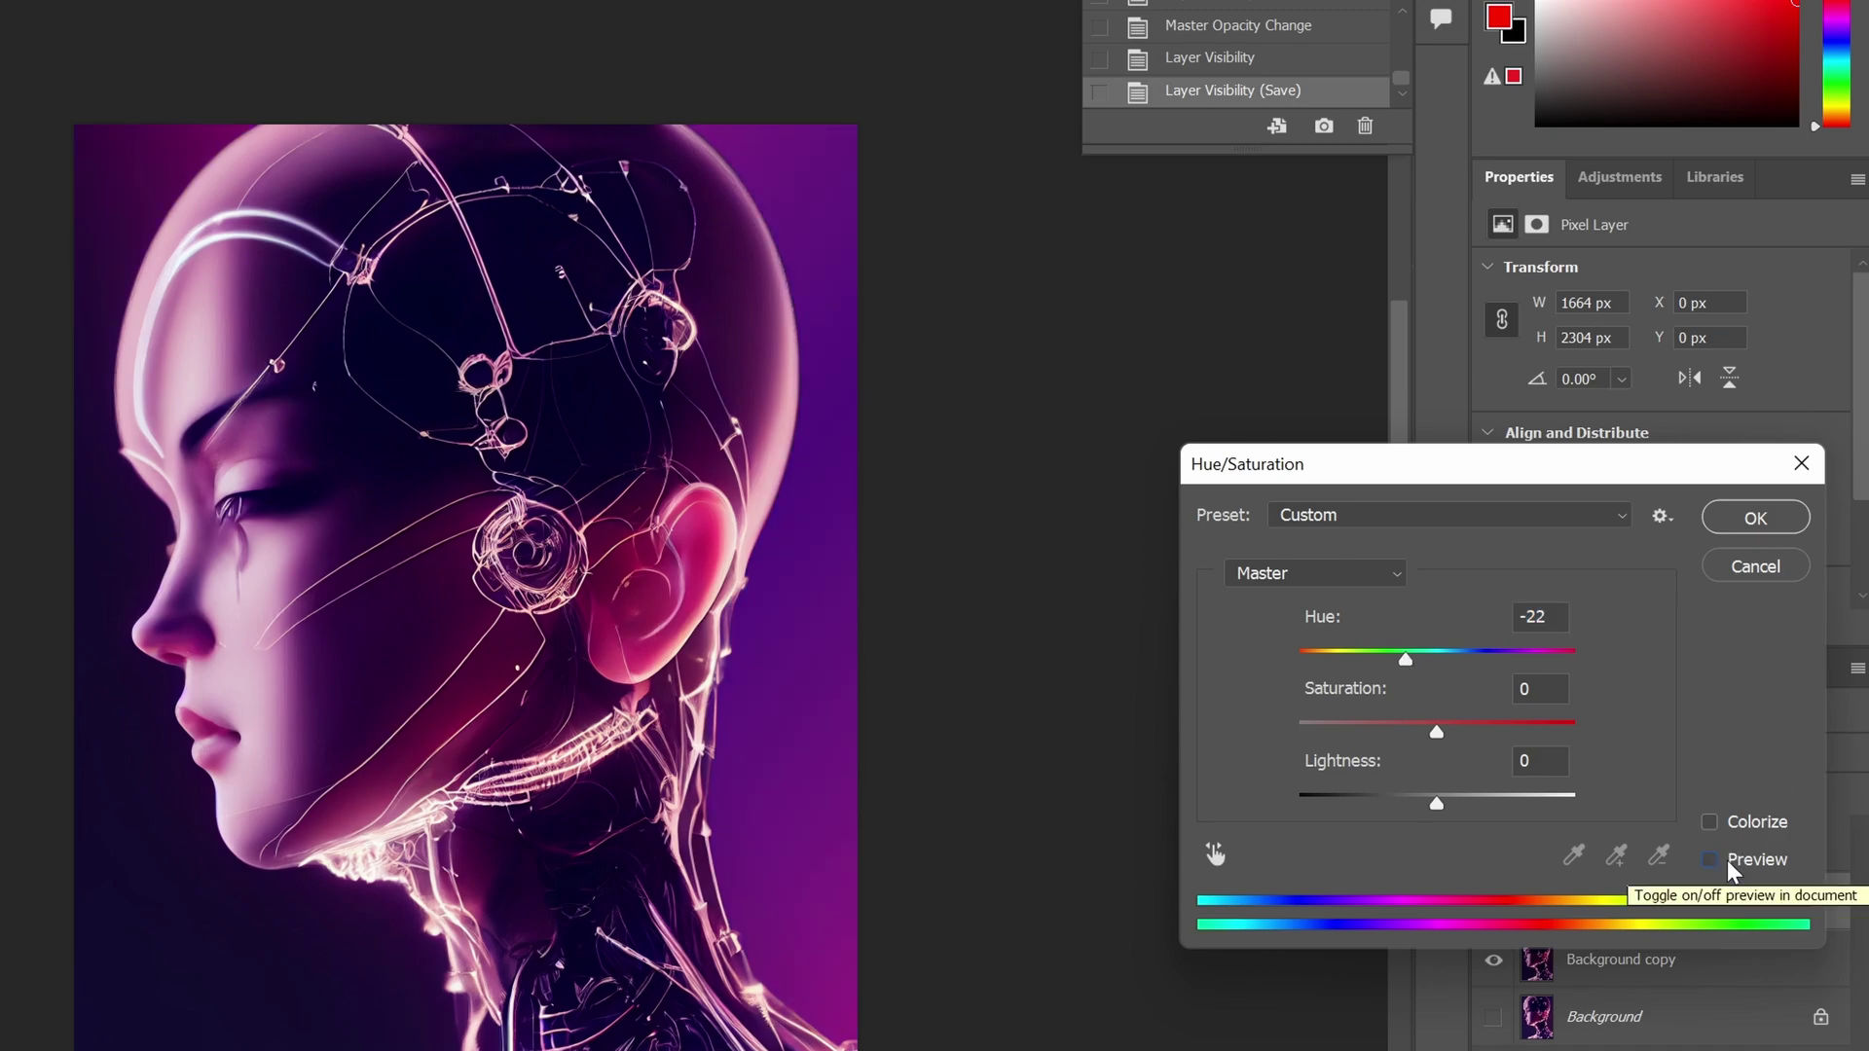
pyautogui.click(1727, 861)
pyautogui.click(1755, 518)
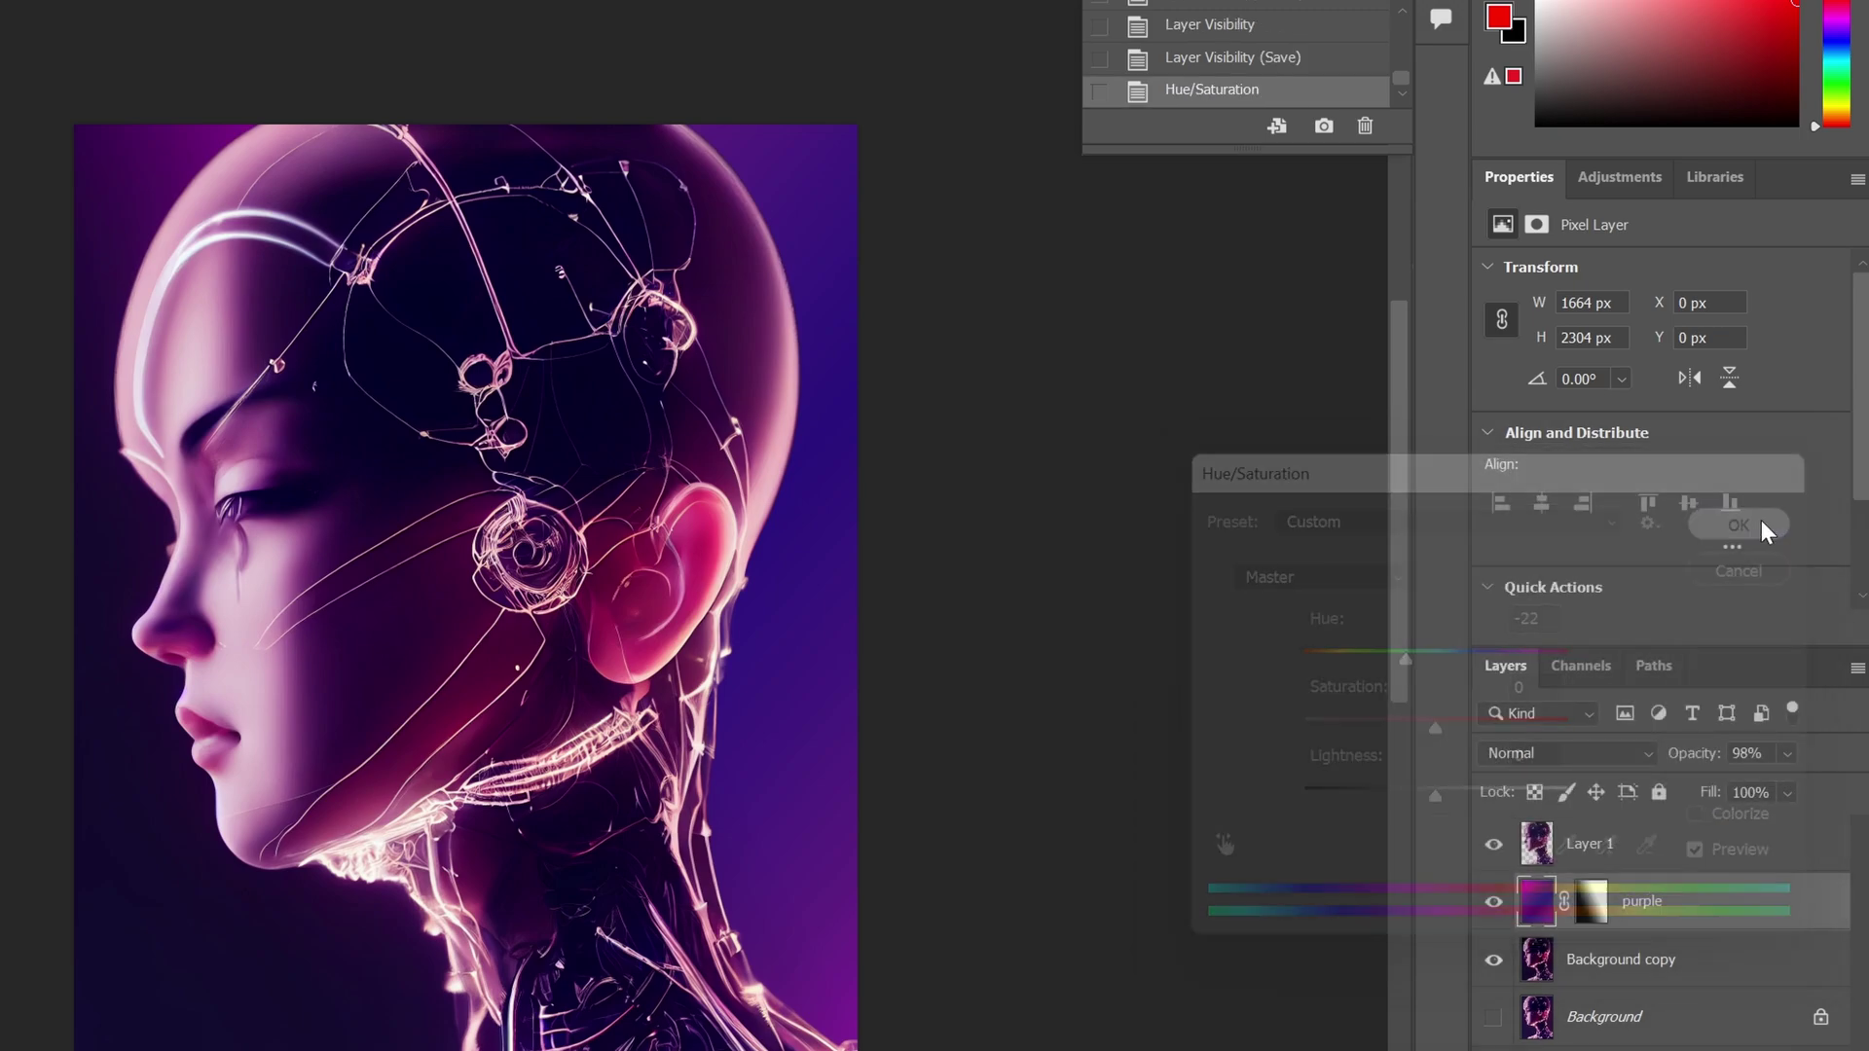
# Duplicate Layer 1 under the name face
pyautogui.moveTo(671, 642); pyautogui.dragTo(682, 567)
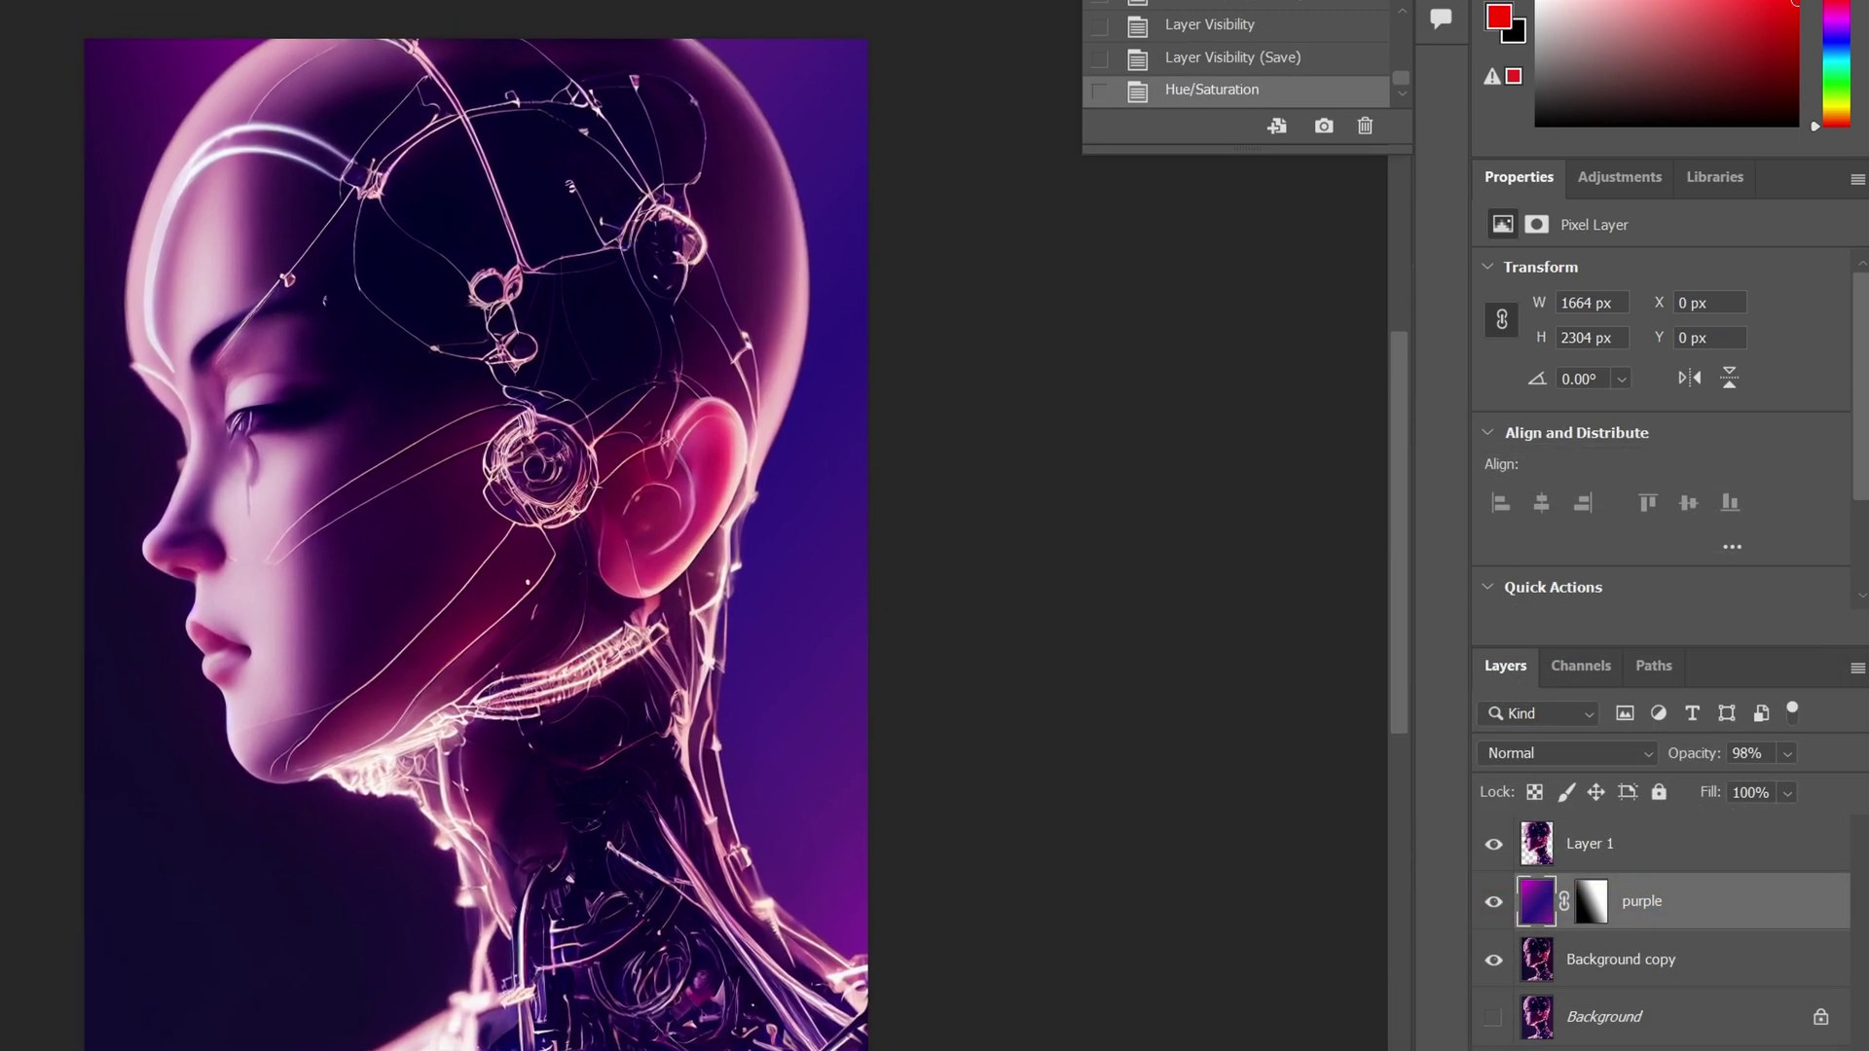
pyautogui.hotkey('ctrl', '+')
pyautogui.hotkey('ctrl', '+')
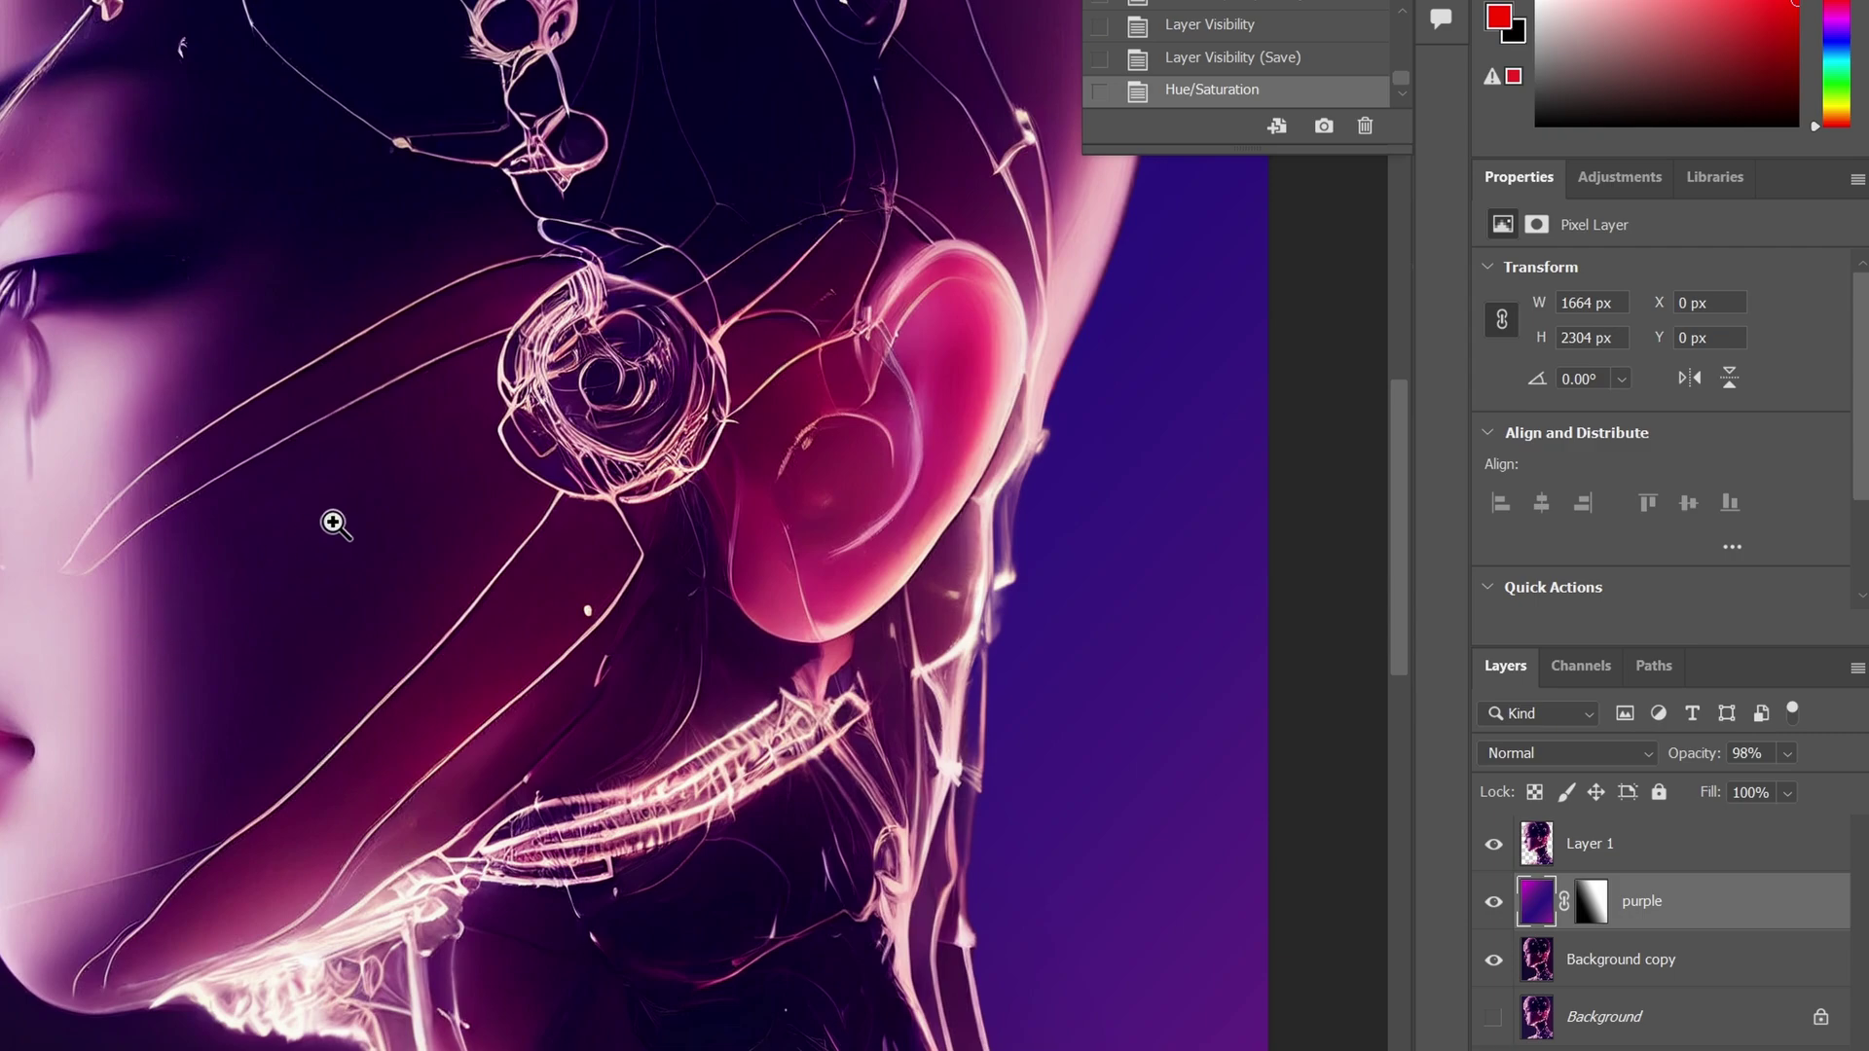
pyautogui.moveTo(415, 439); pyautogui.dragTo(321, 228)
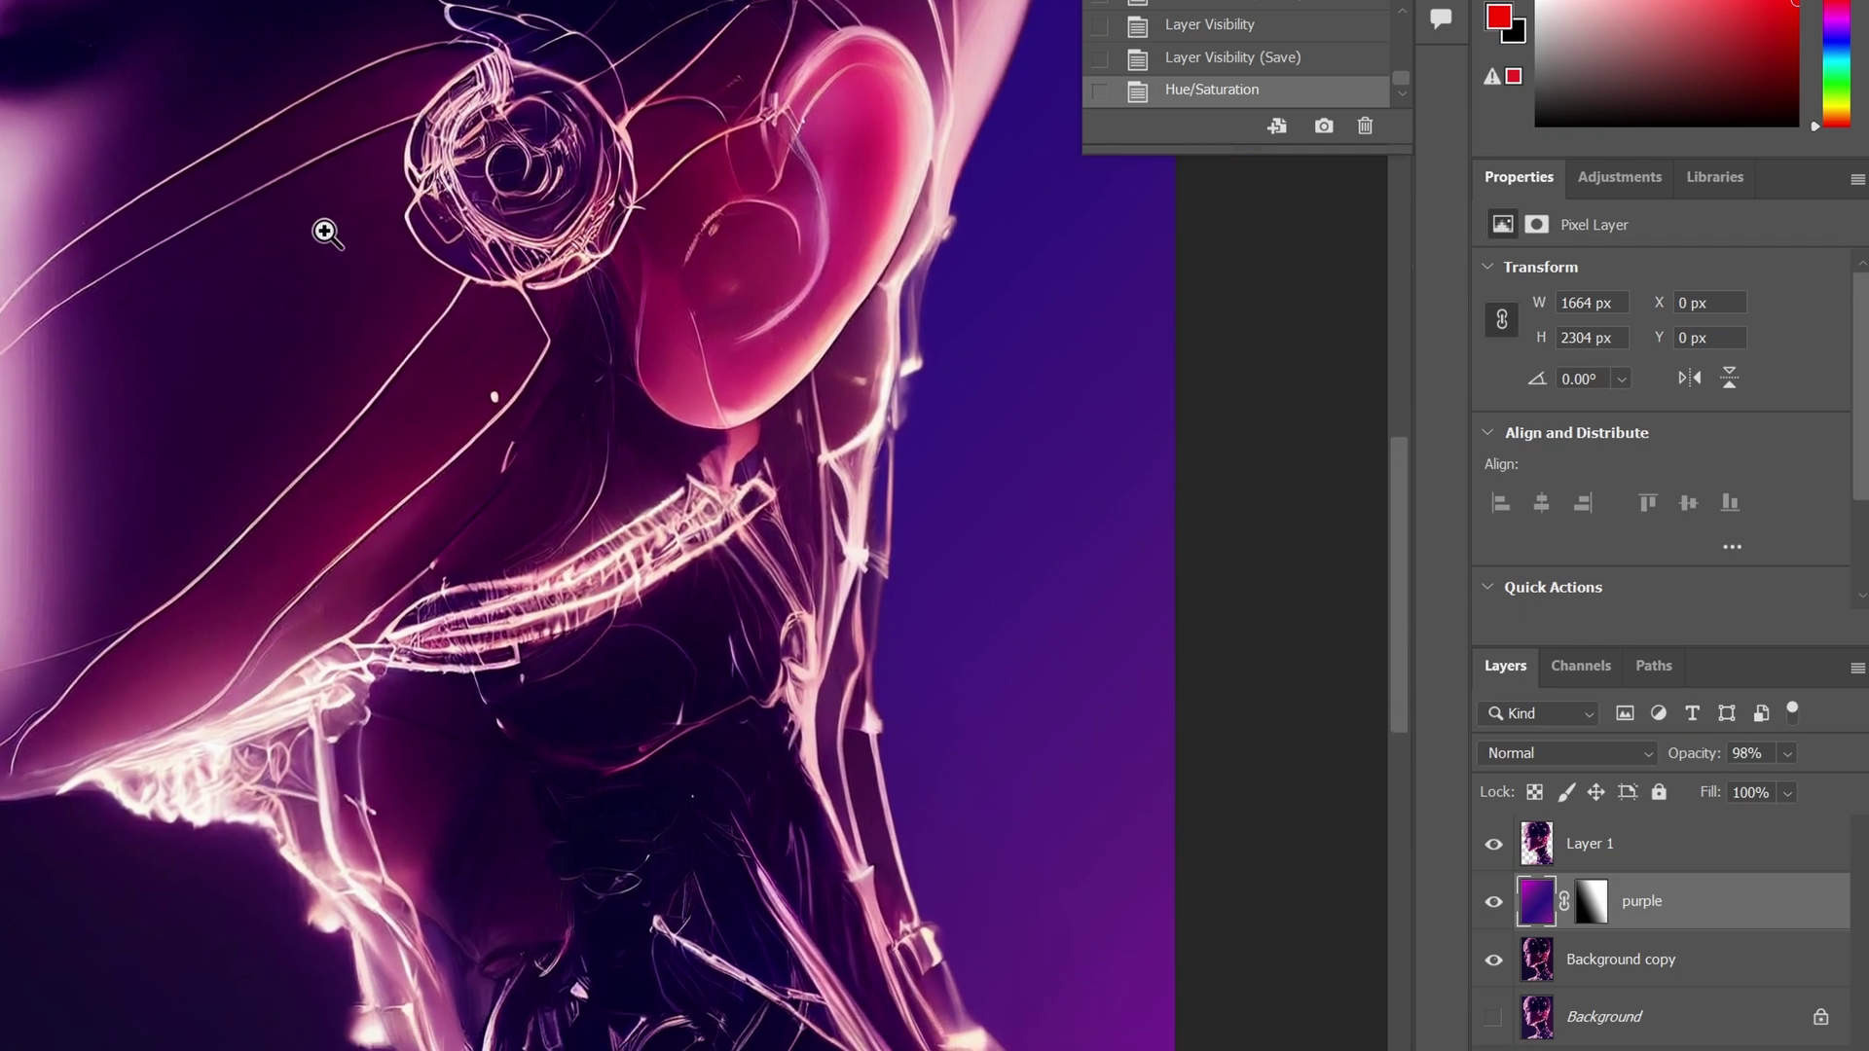
pyautogui.click(1678, 855)
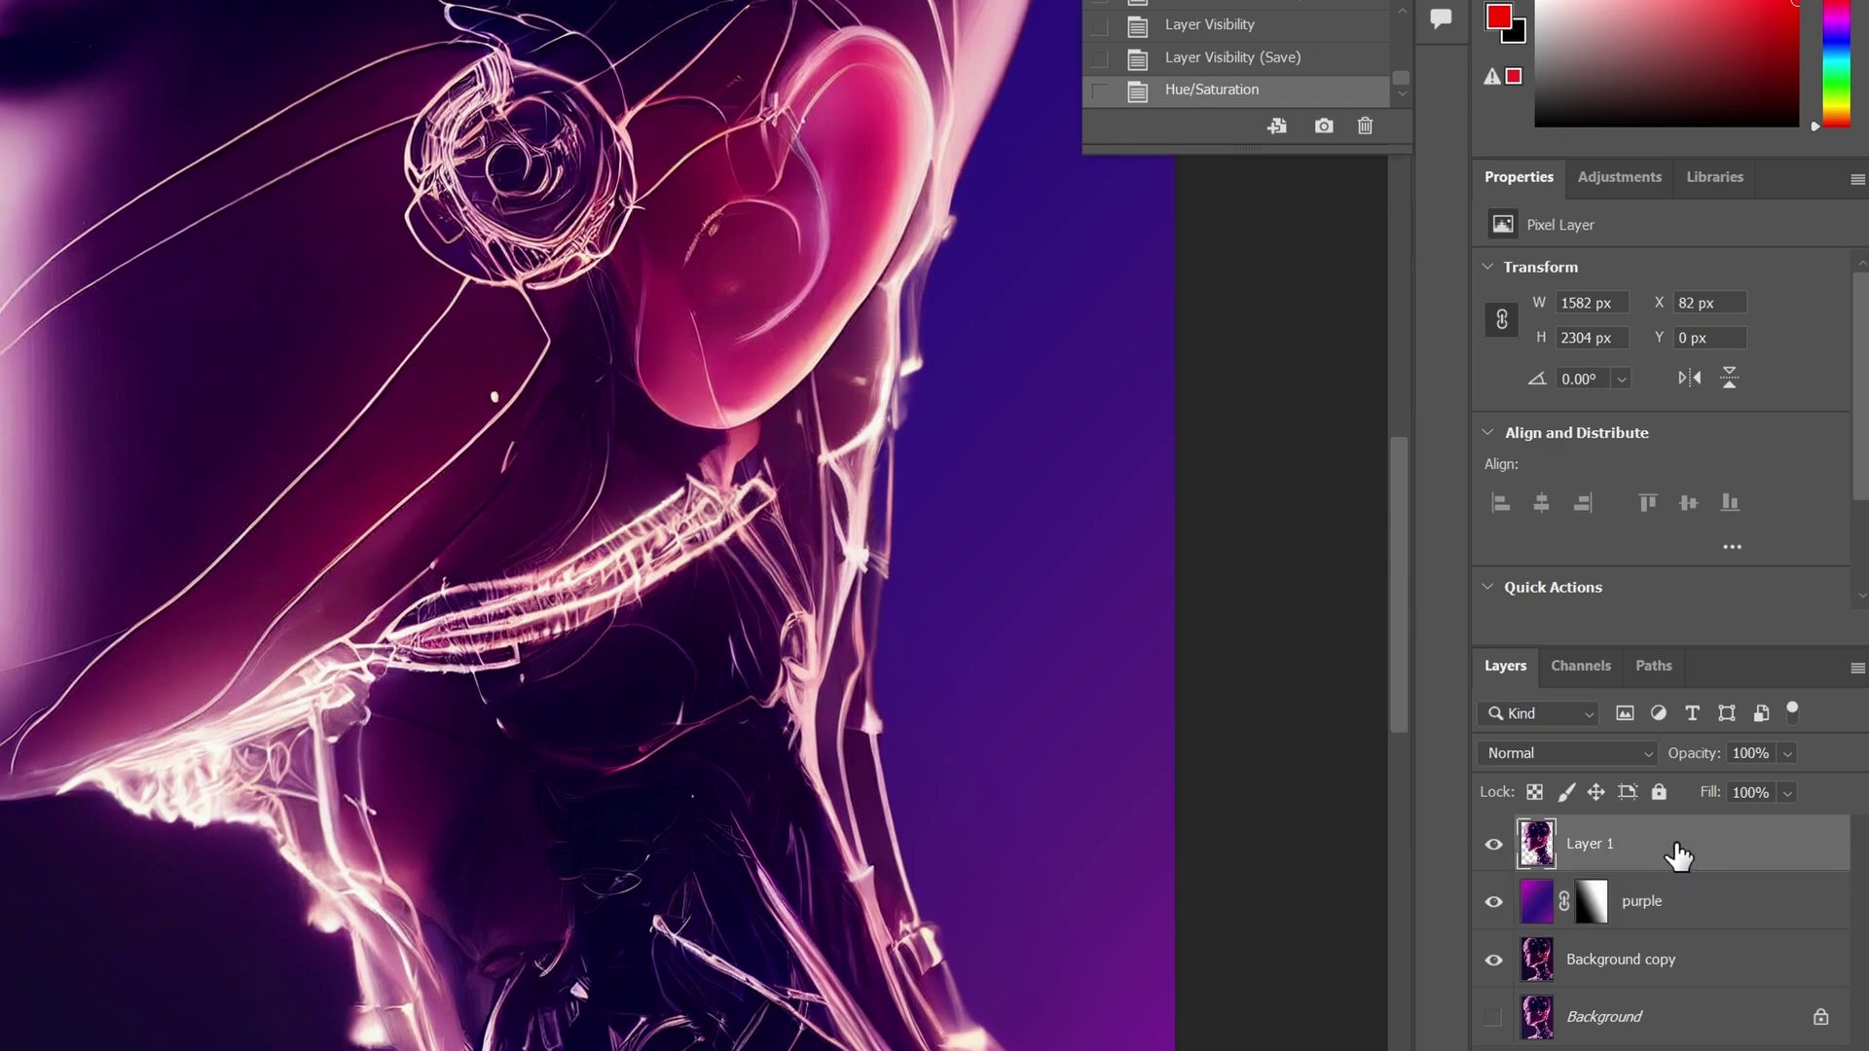
pyautogui.rightClick(1677, 856)
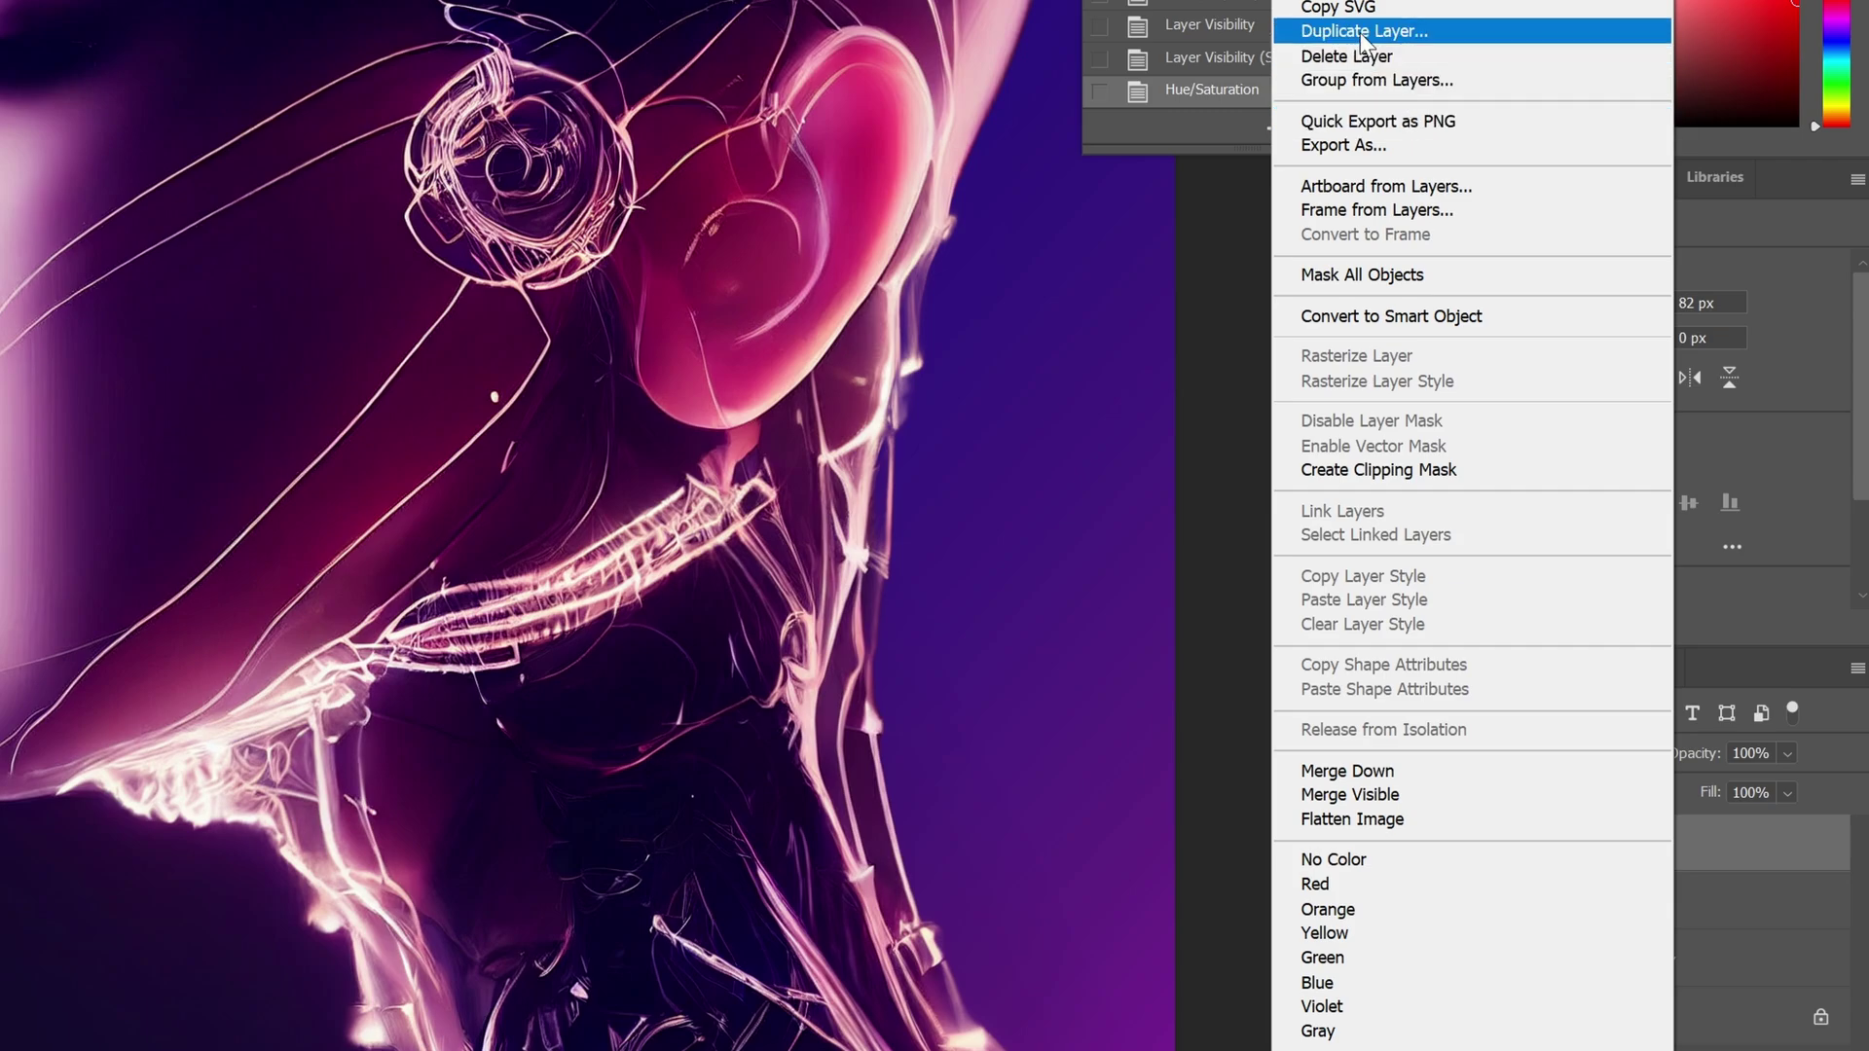
pyautogui.click(1314, 30)
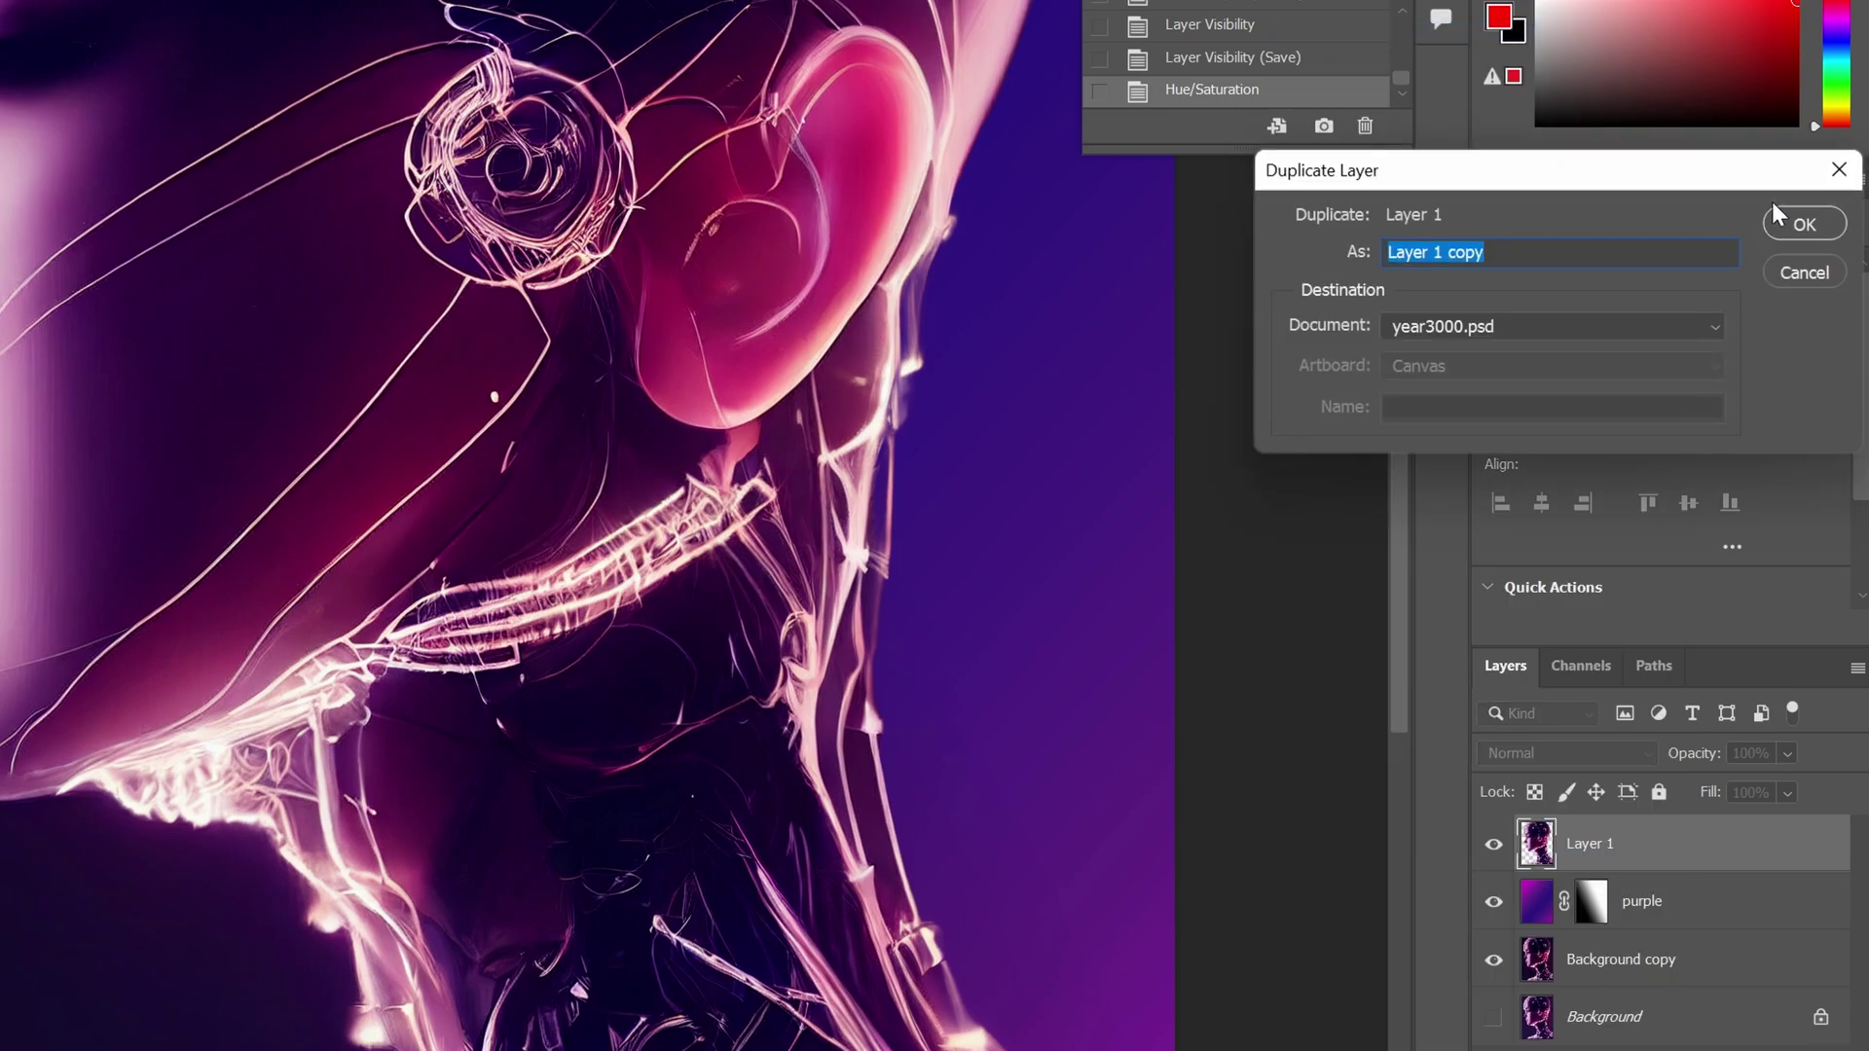
pyautogui.write('face')
pyautogui.press('Return')
pyautogui.moveTo(400, 239); pyautogui.dragTo(456, 567)
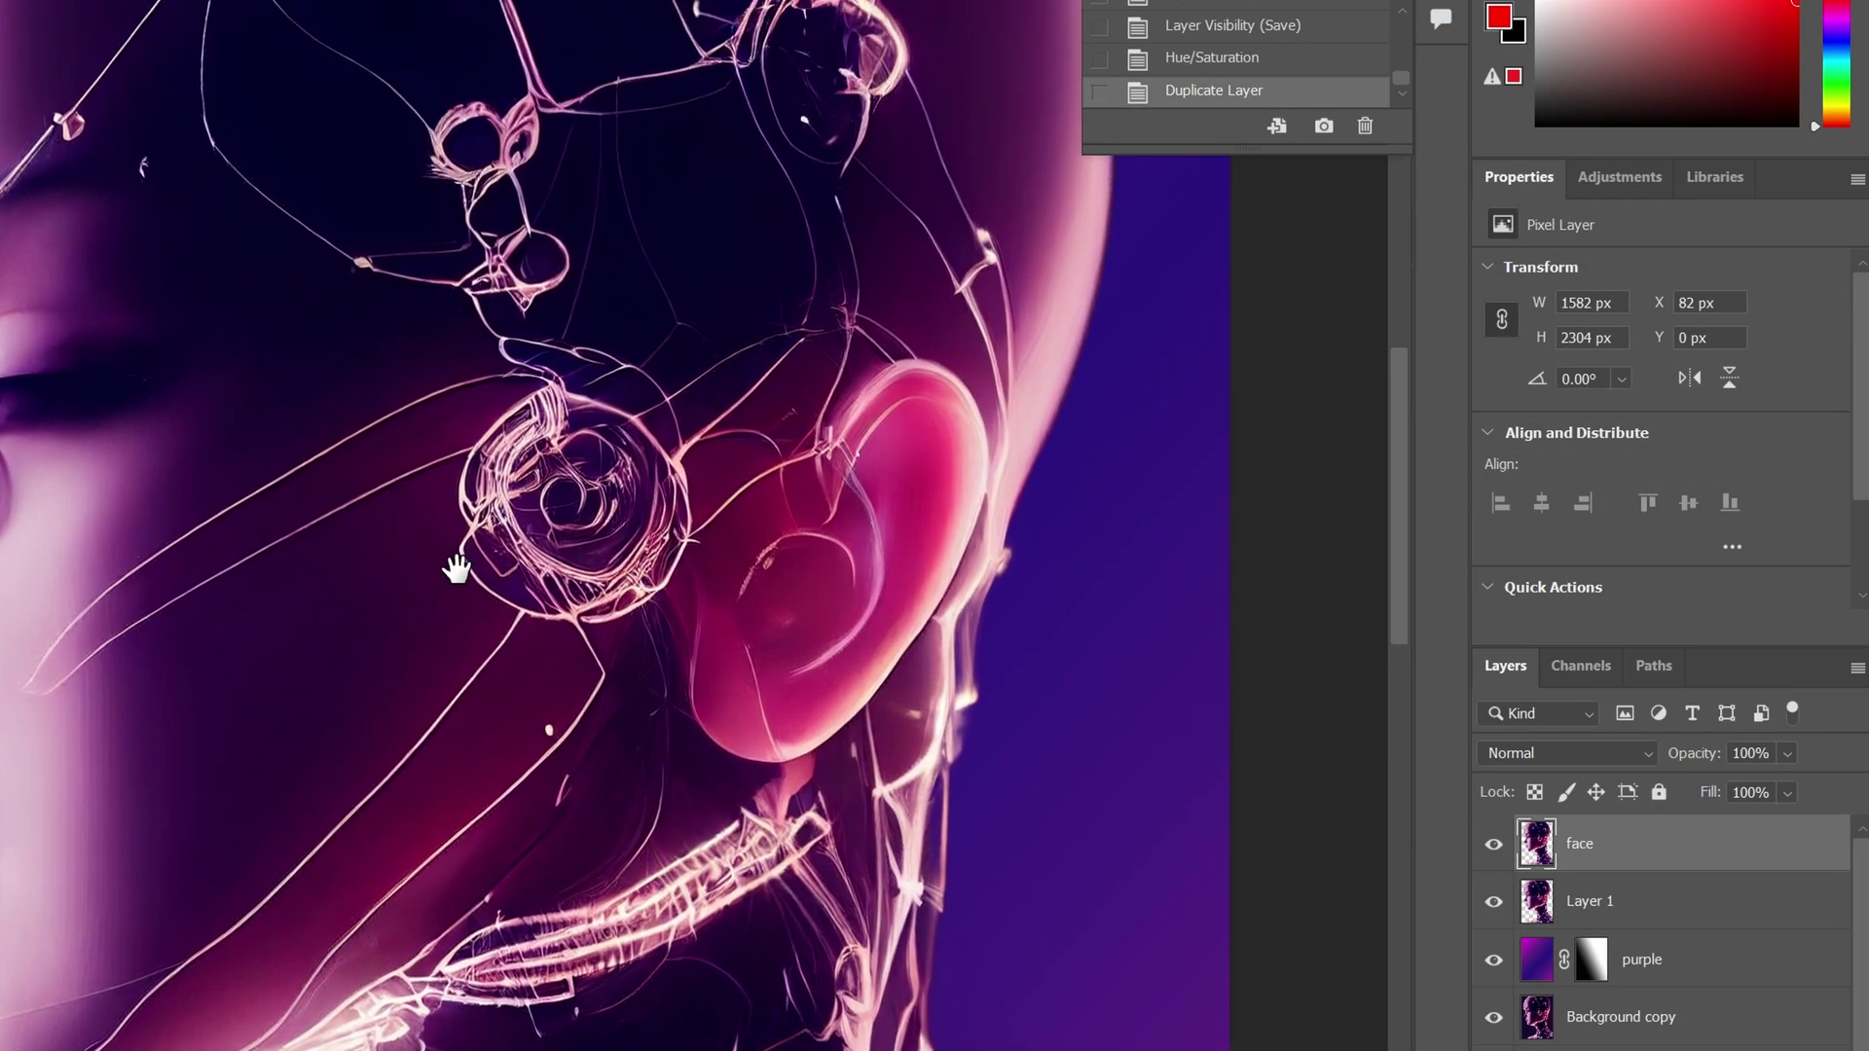
pyautogui.click(0, 0)
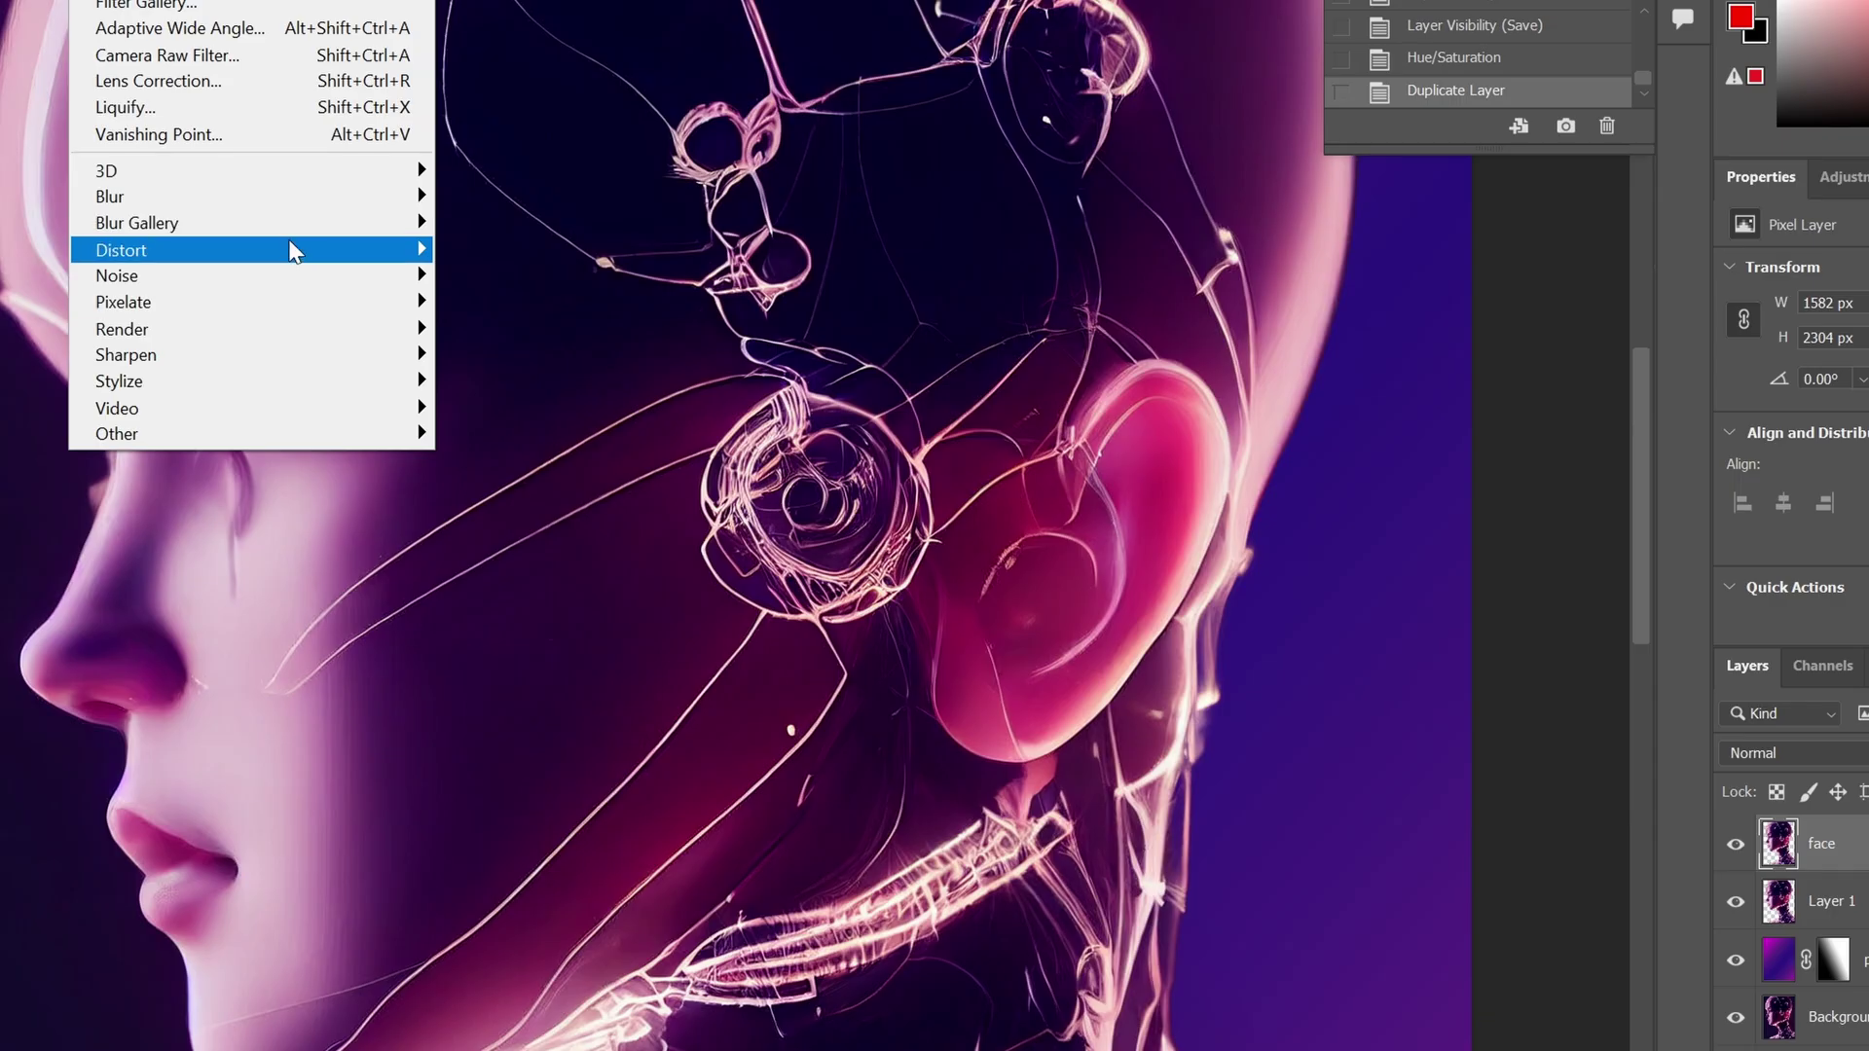
pyautogui.moveTo(64, 255)
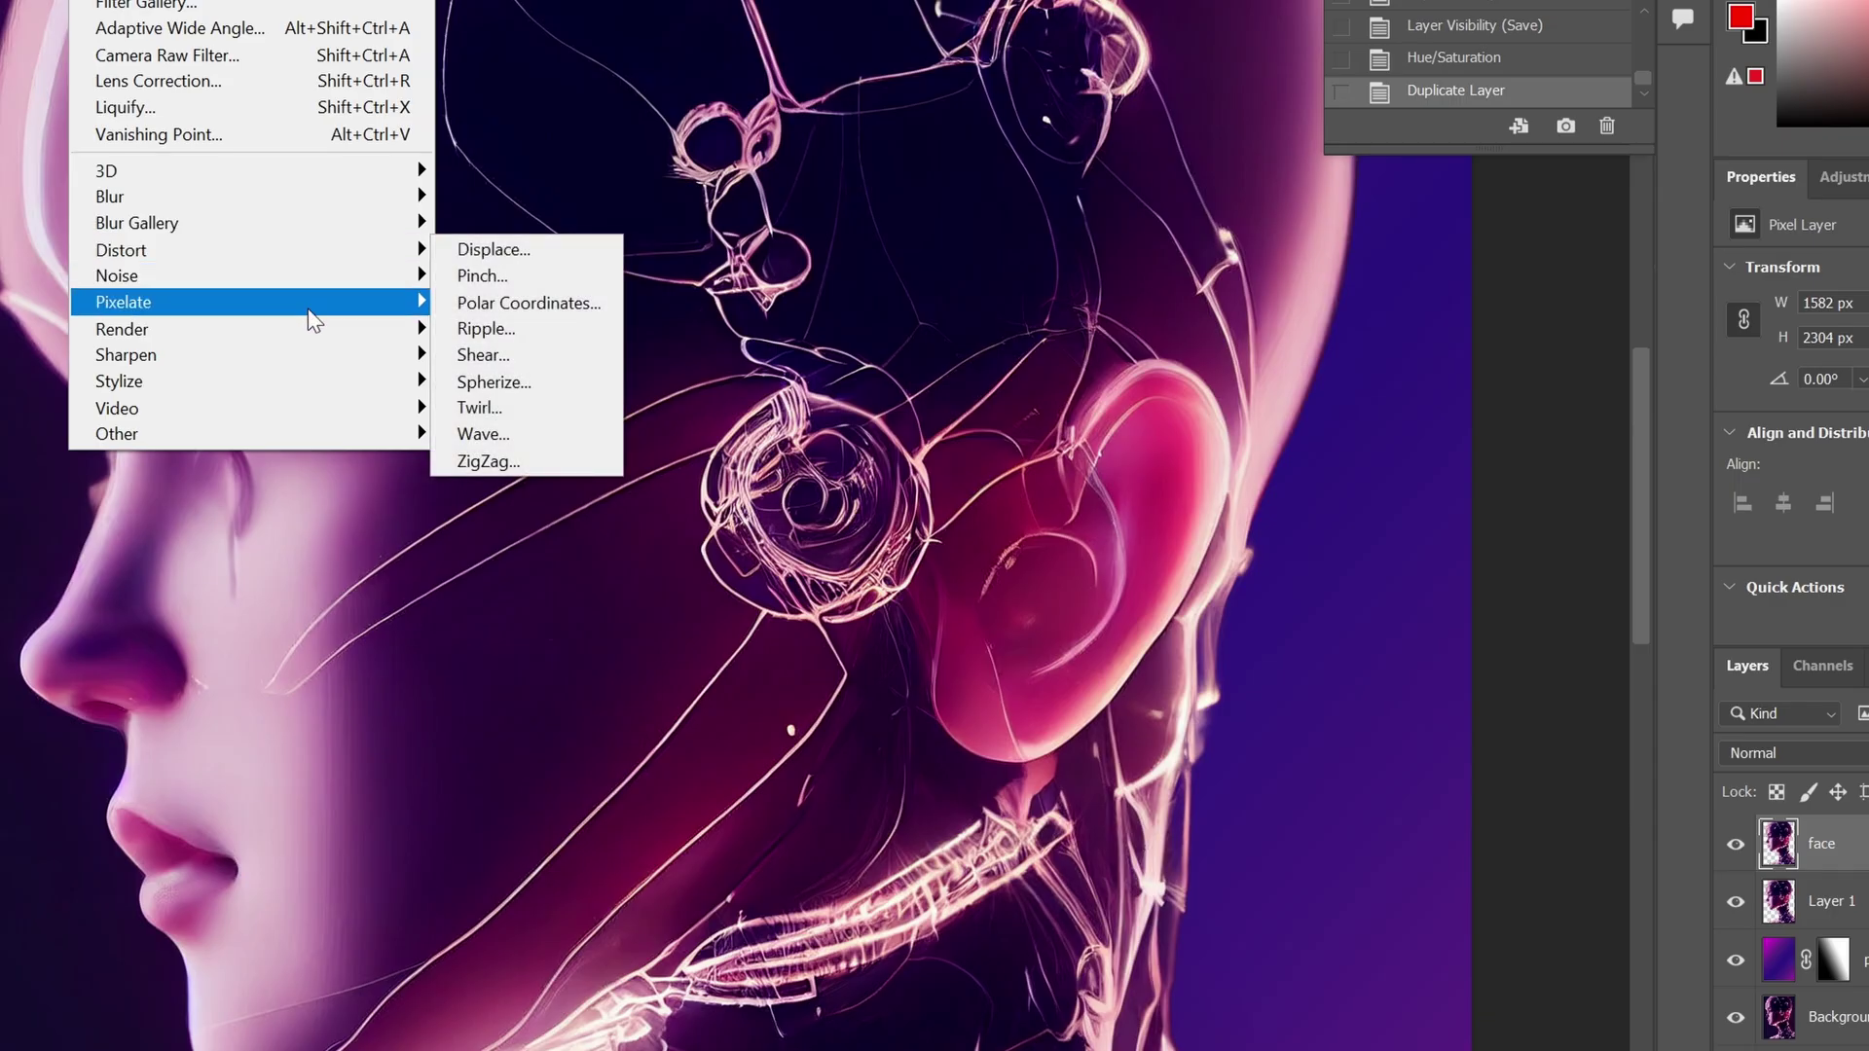
pyautogui.moveTo(312, 320)
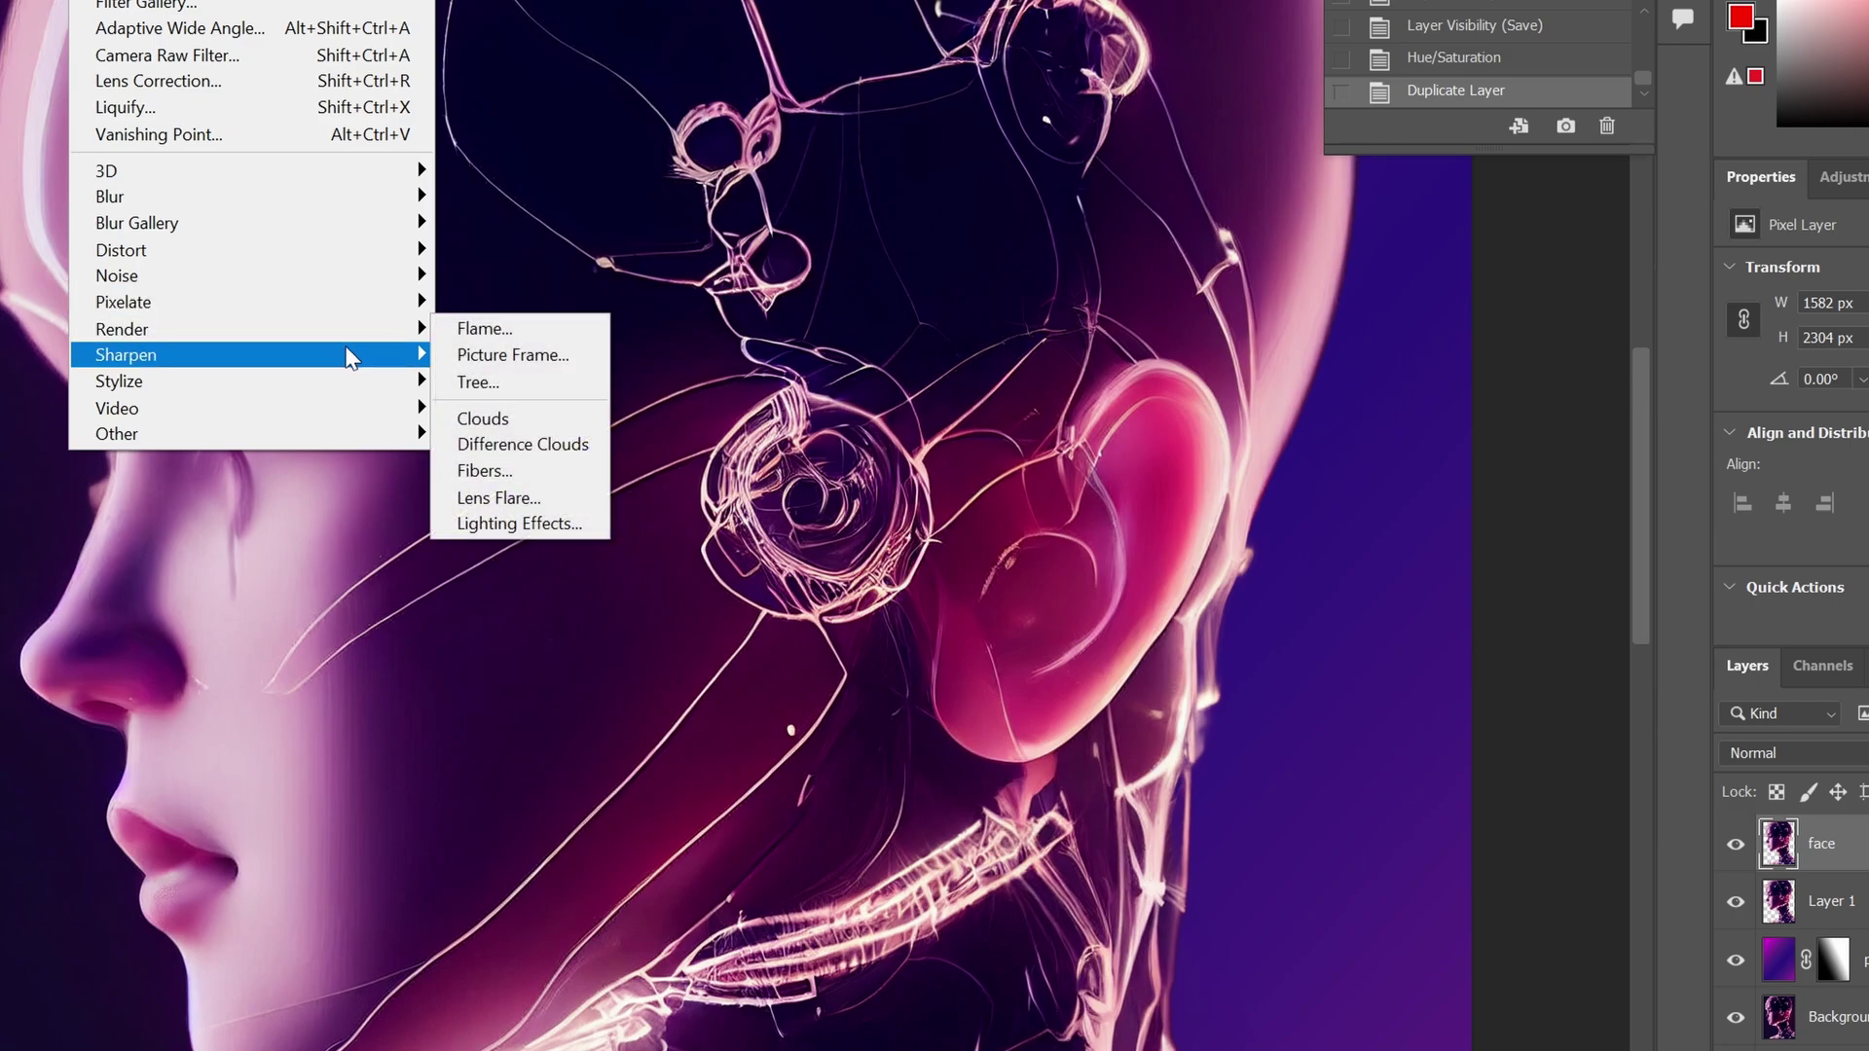
pyautogui.moveTo(358, 393)
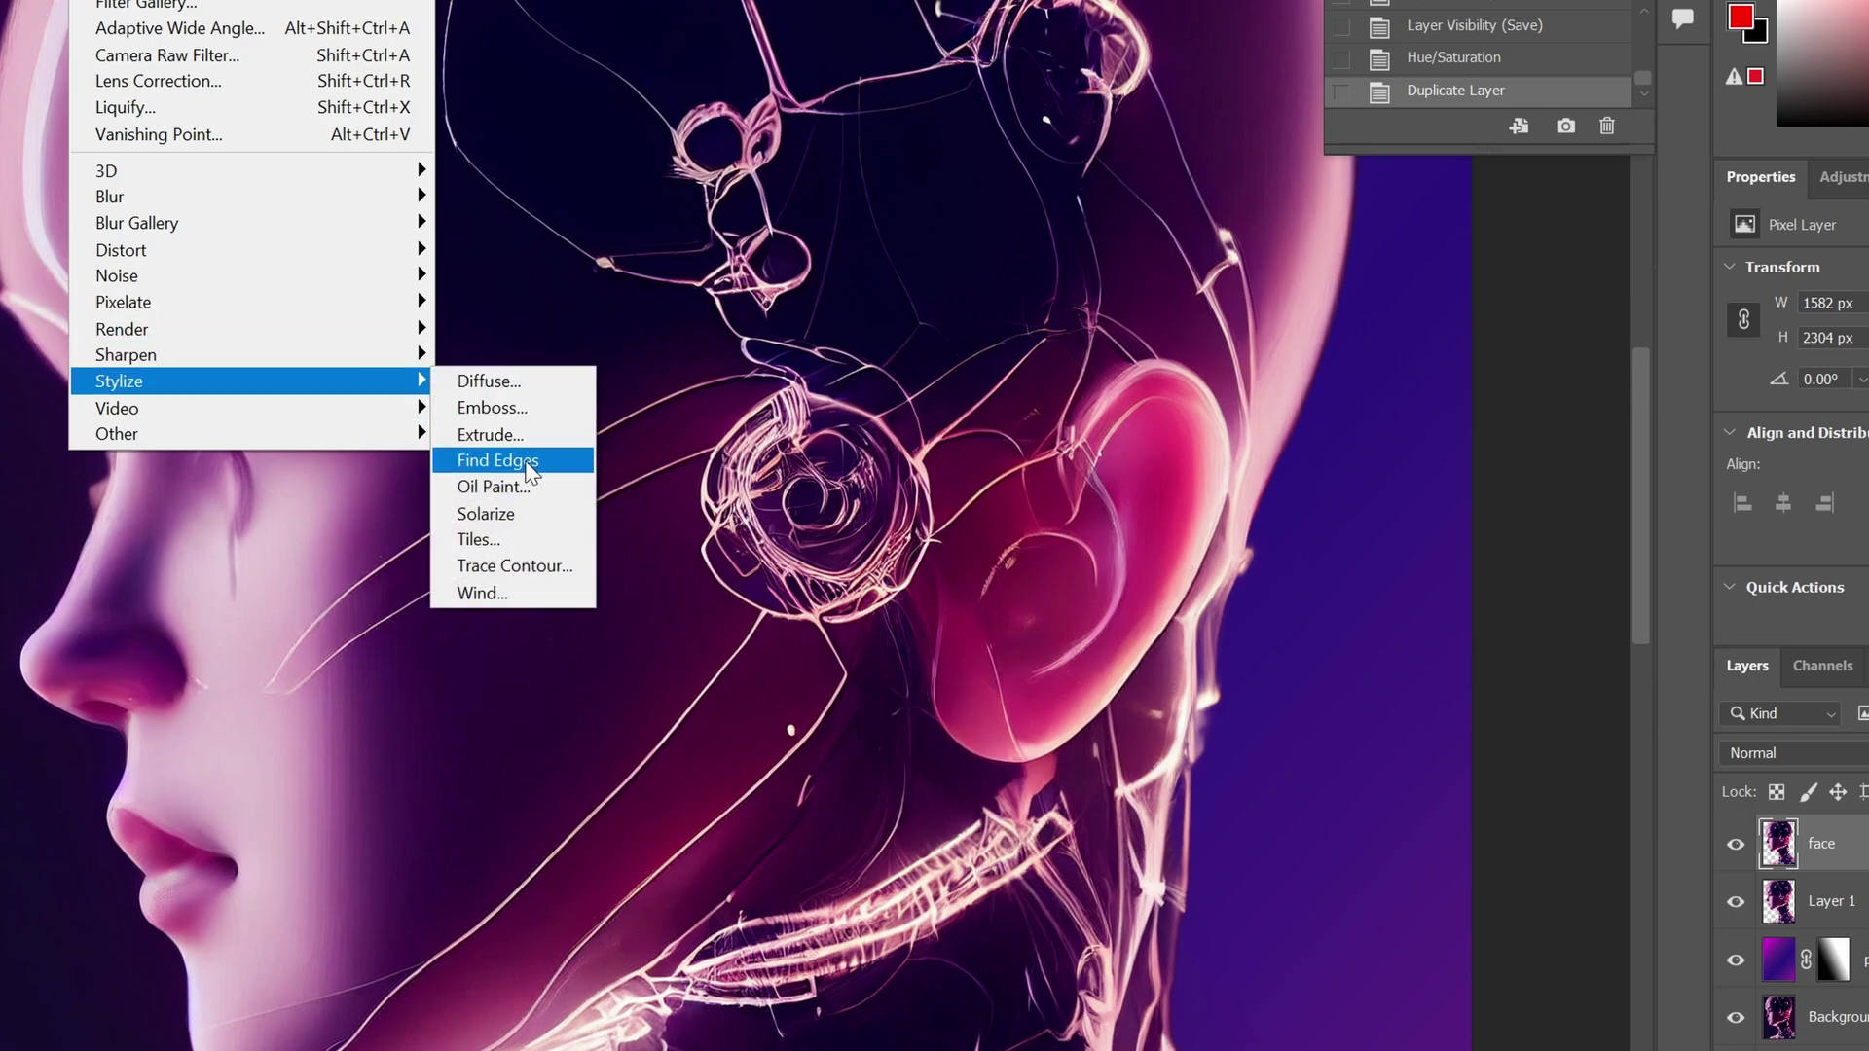
pyautogui.click(558, 570)
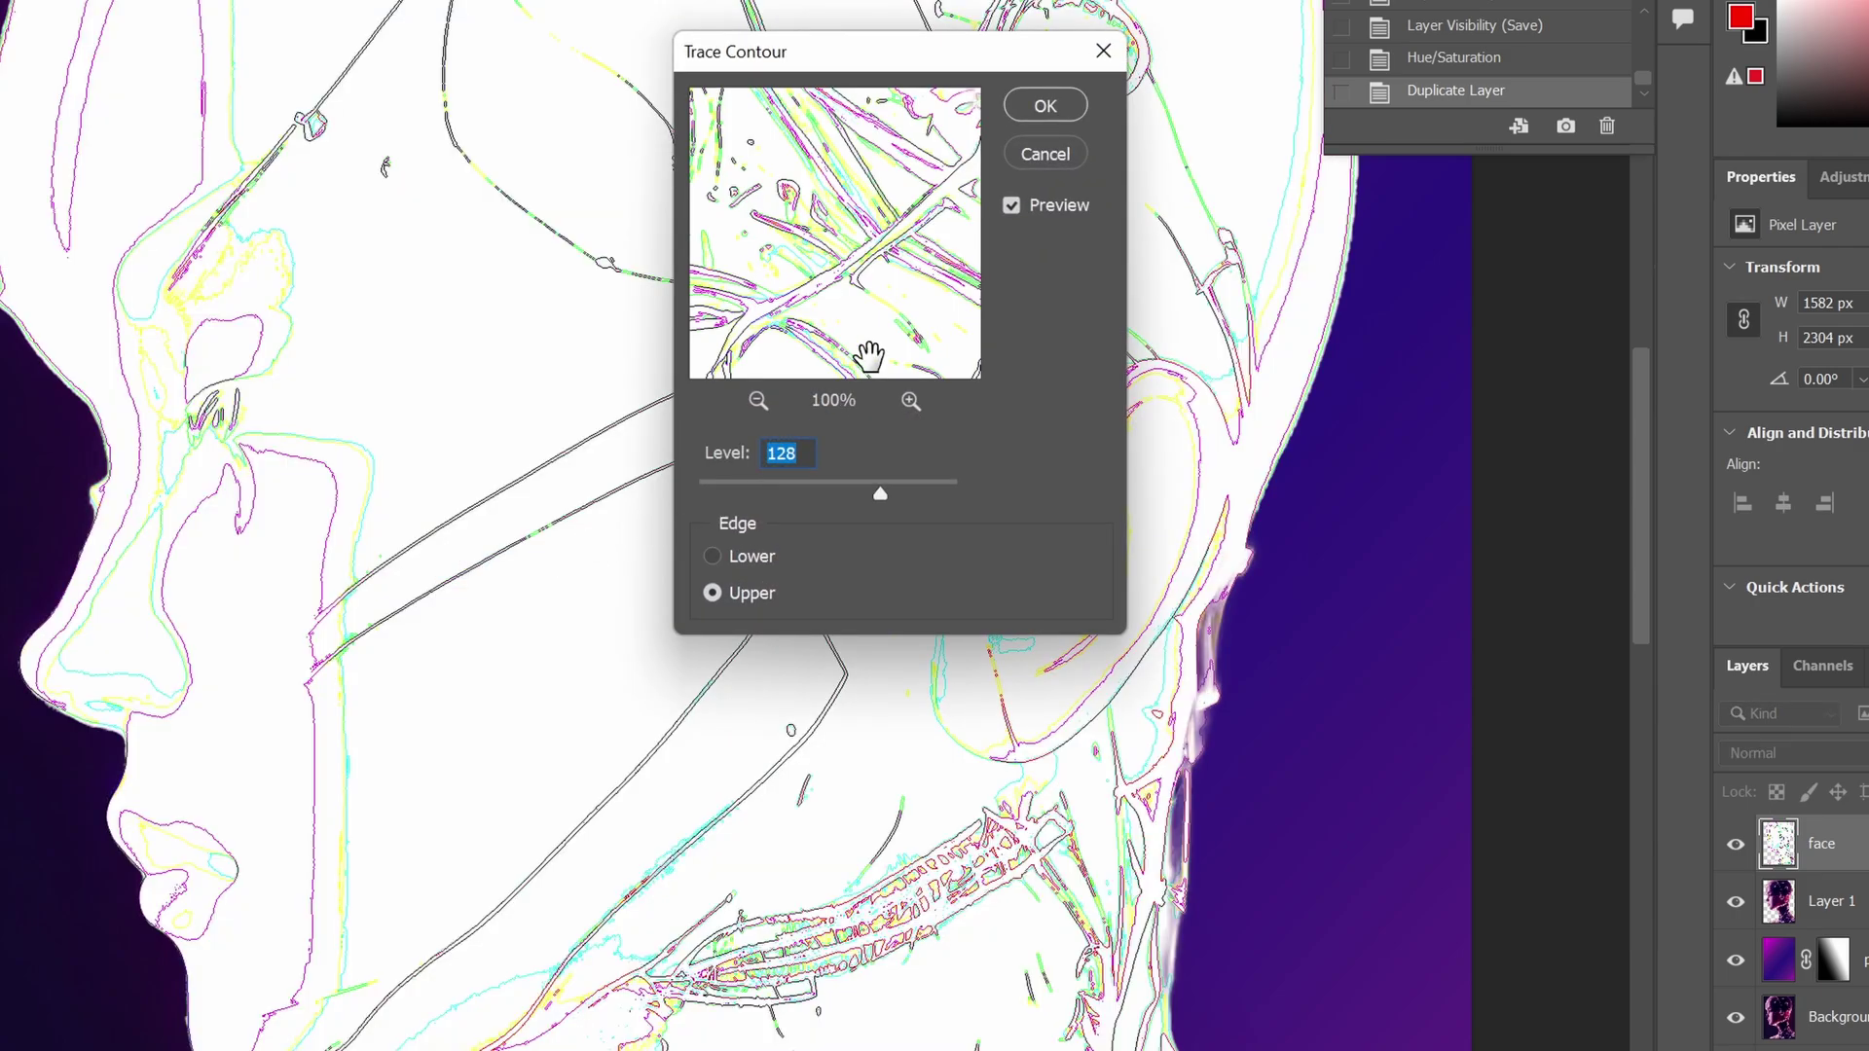
pyautogui.click(741, 561)
pyautogui.moveTo(880, 494); pyautogui.dragTo(921, 476)
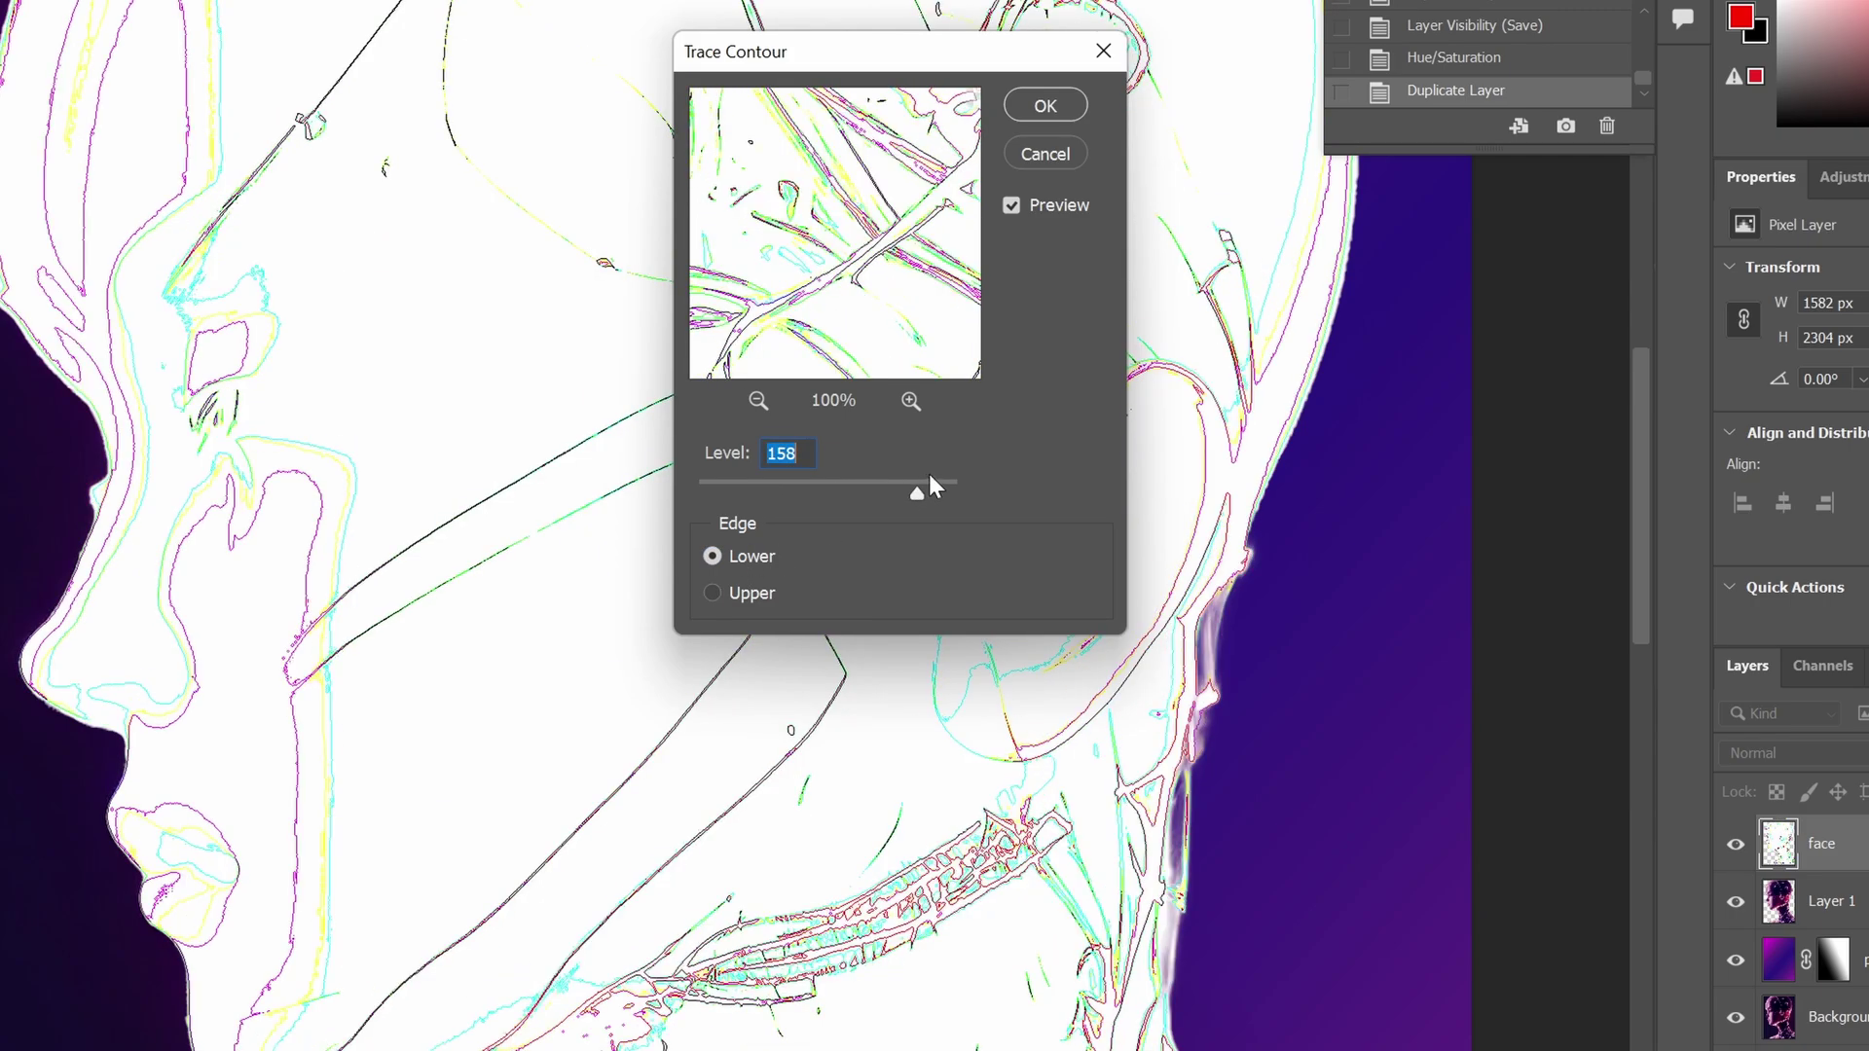
pyautogui.click(1045, 156)
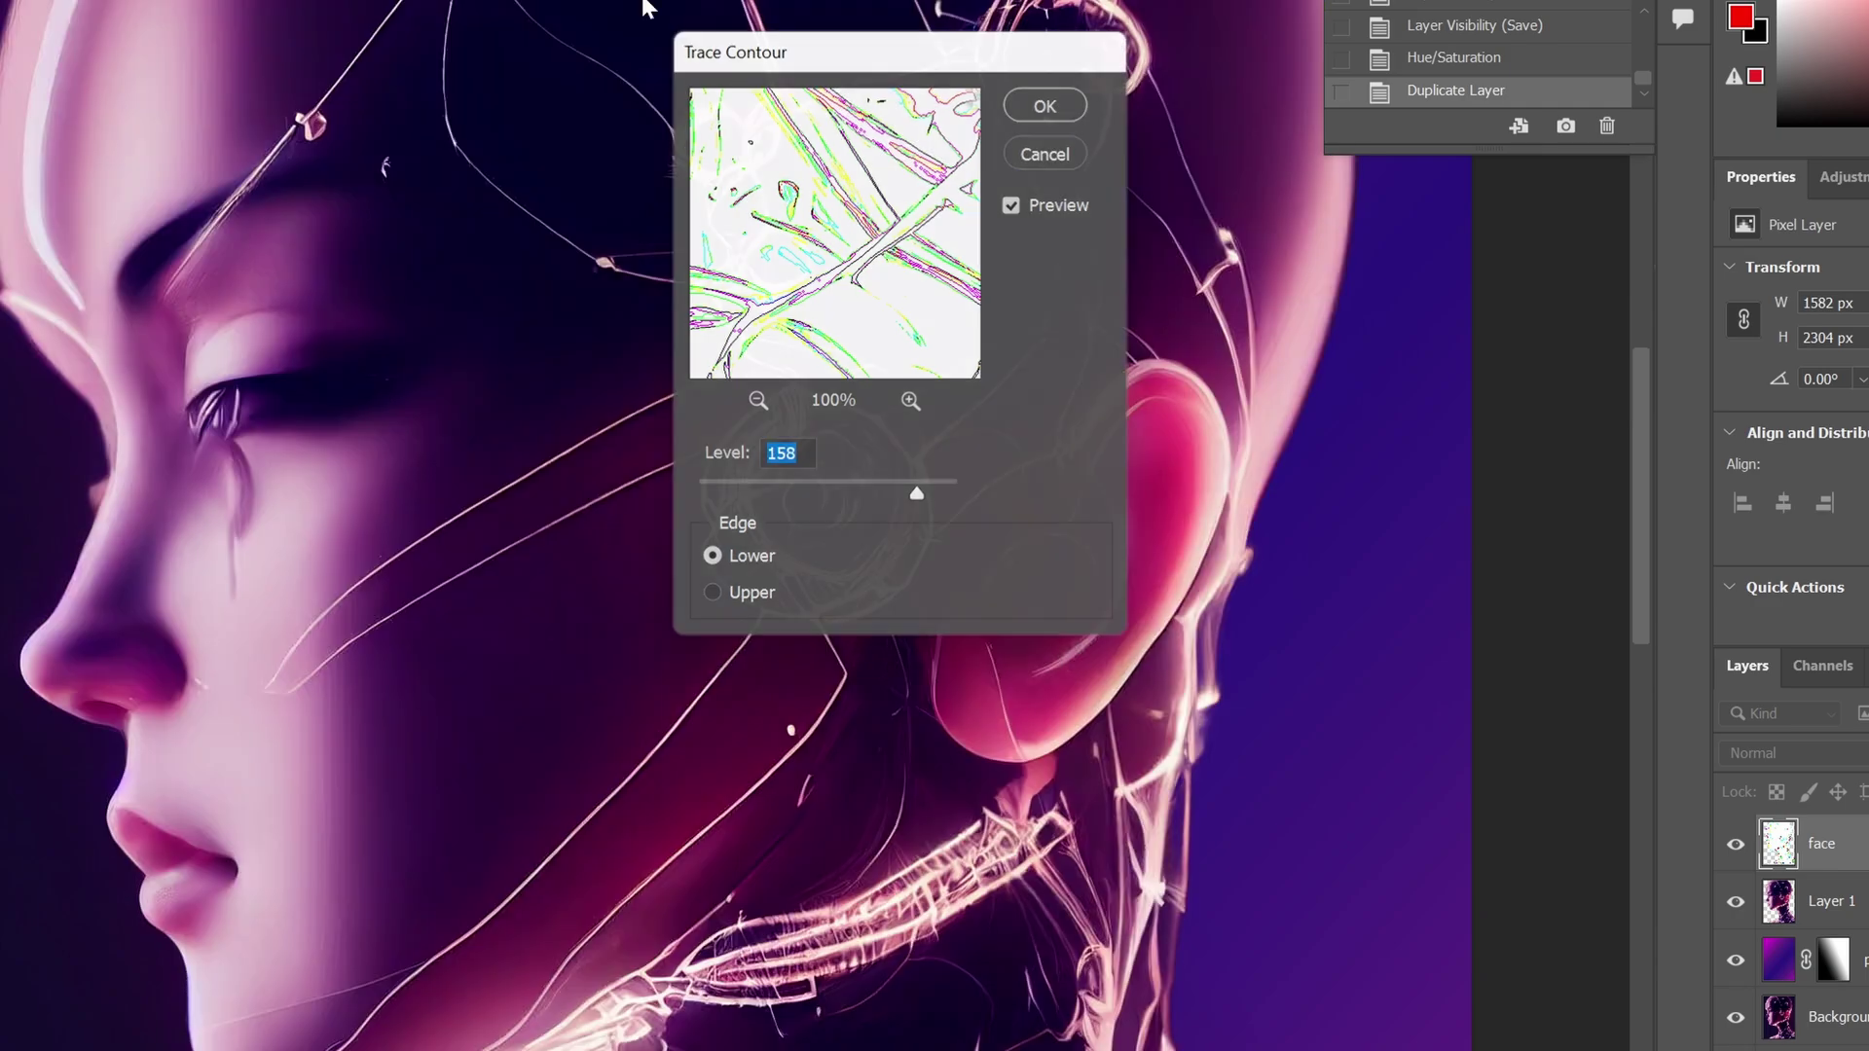
# Apply the Trace Contour filter to the face layer at level 138 with the Upper edge option
pyautogui.click(92, 1)
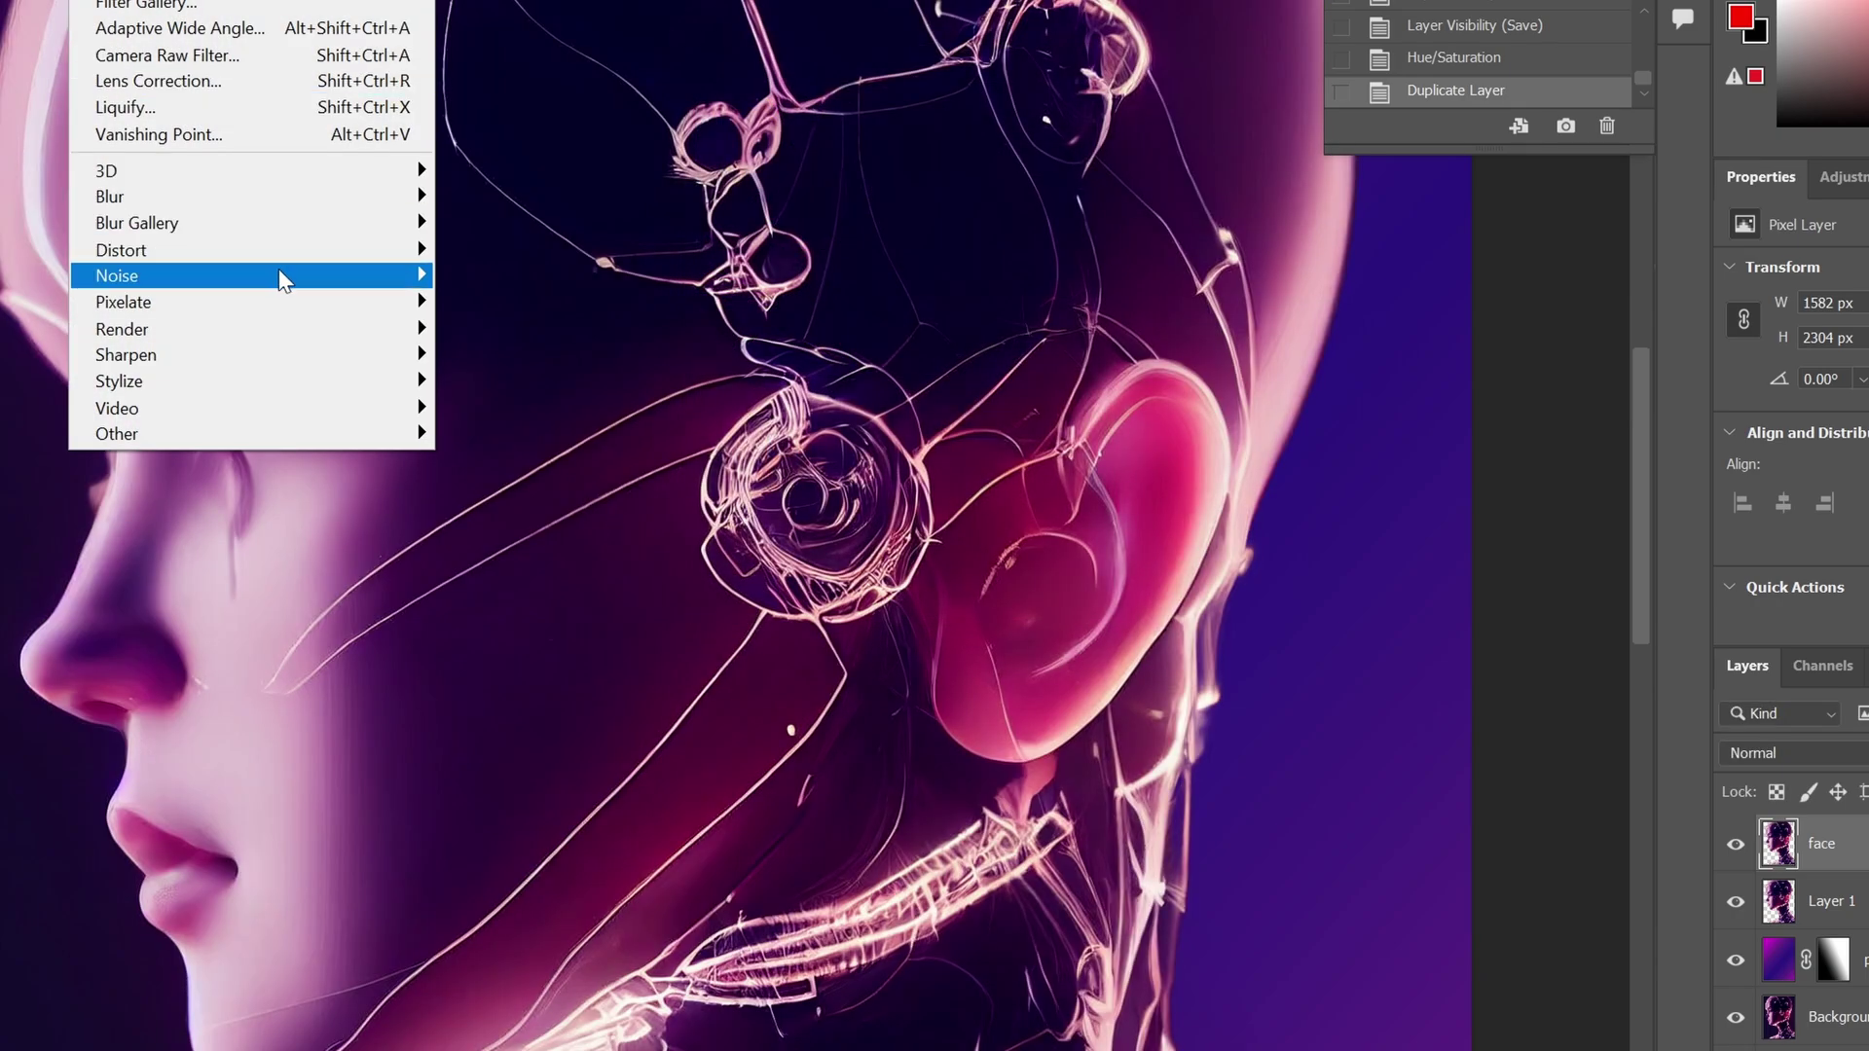
pyautogui.moveTo(331, 271)
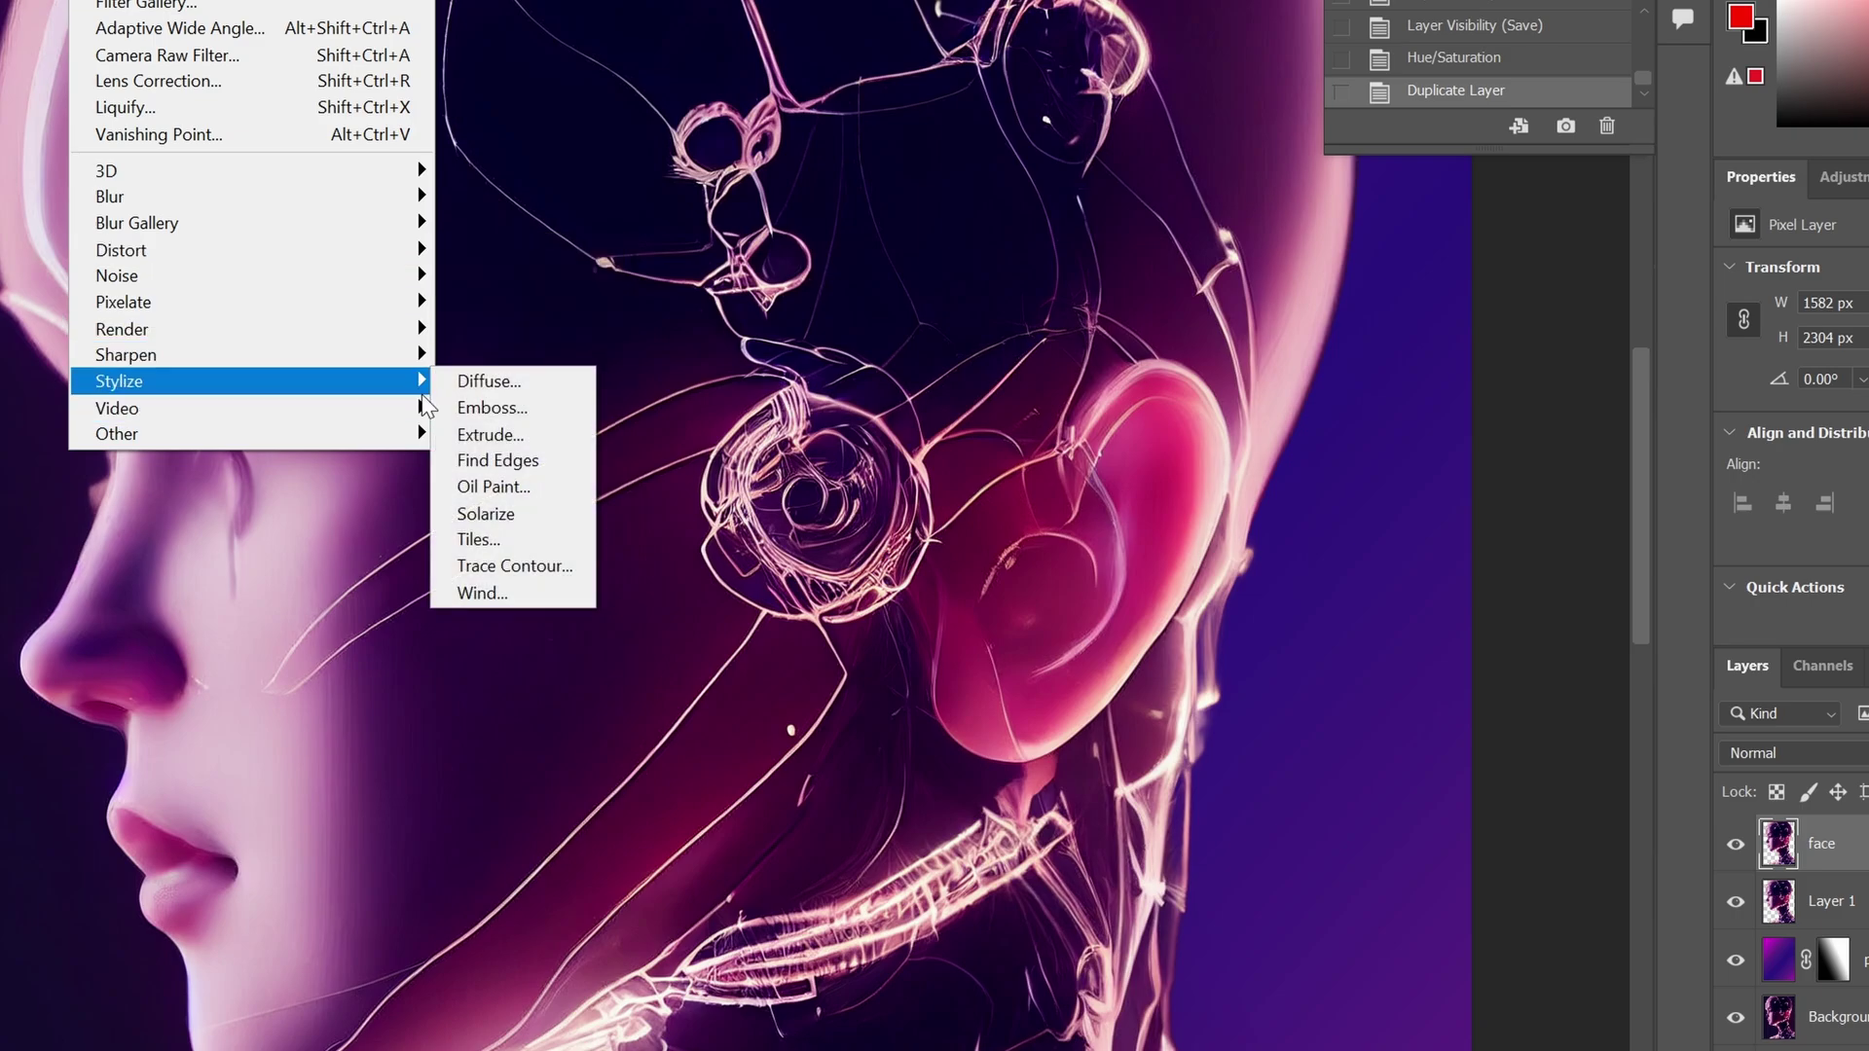
pyautogui.moveTo(411, 390)
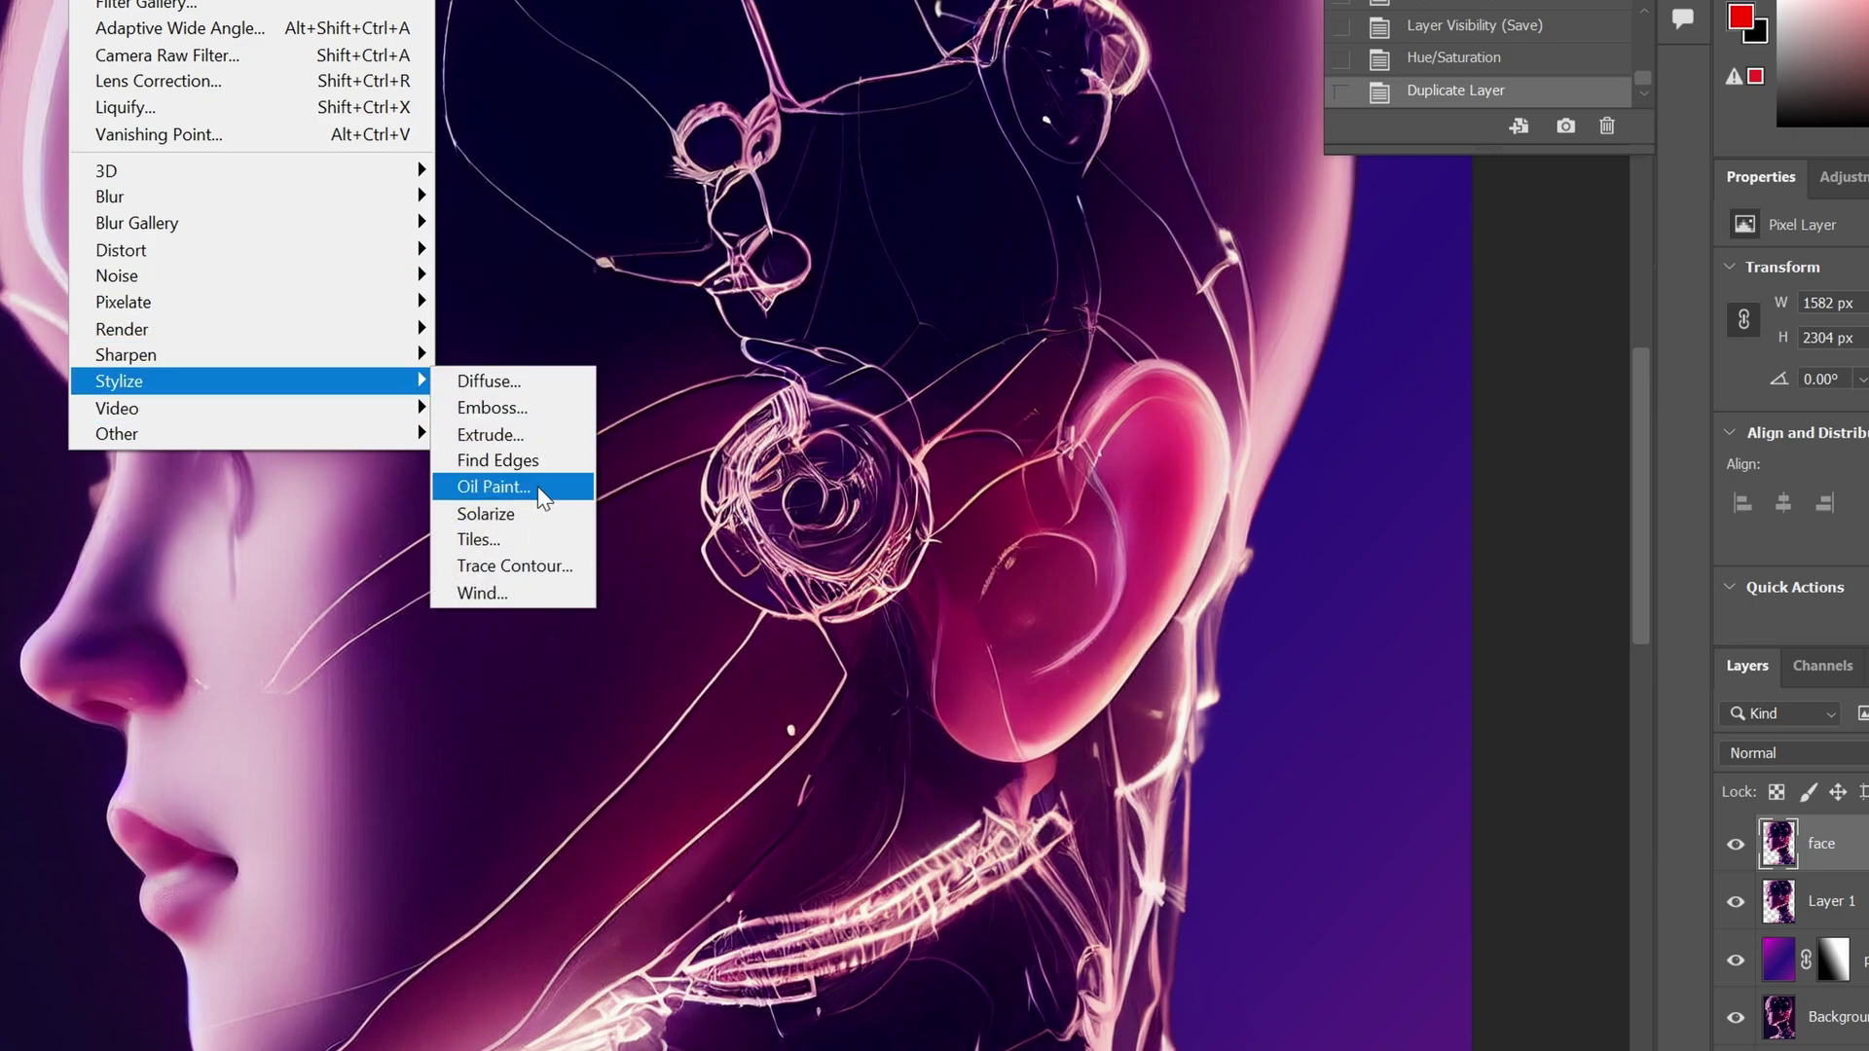
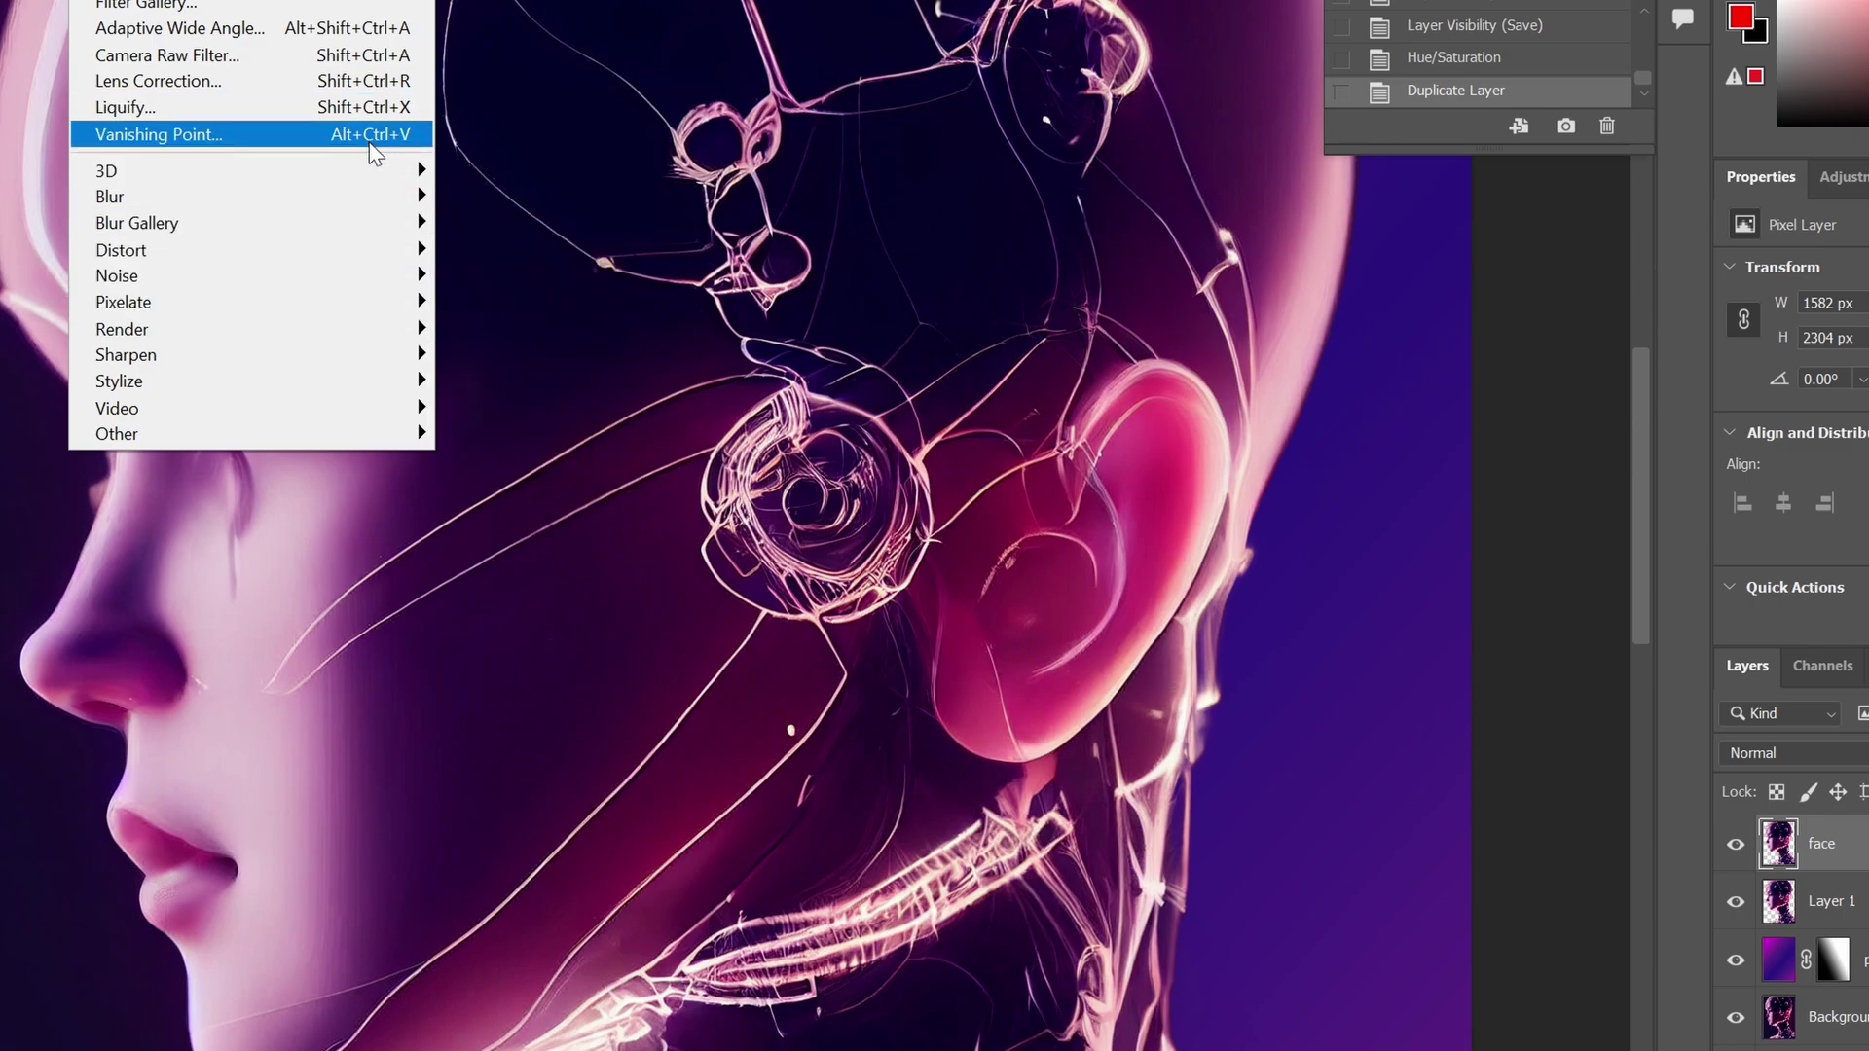
pyautogui.moveTo(366, 207)
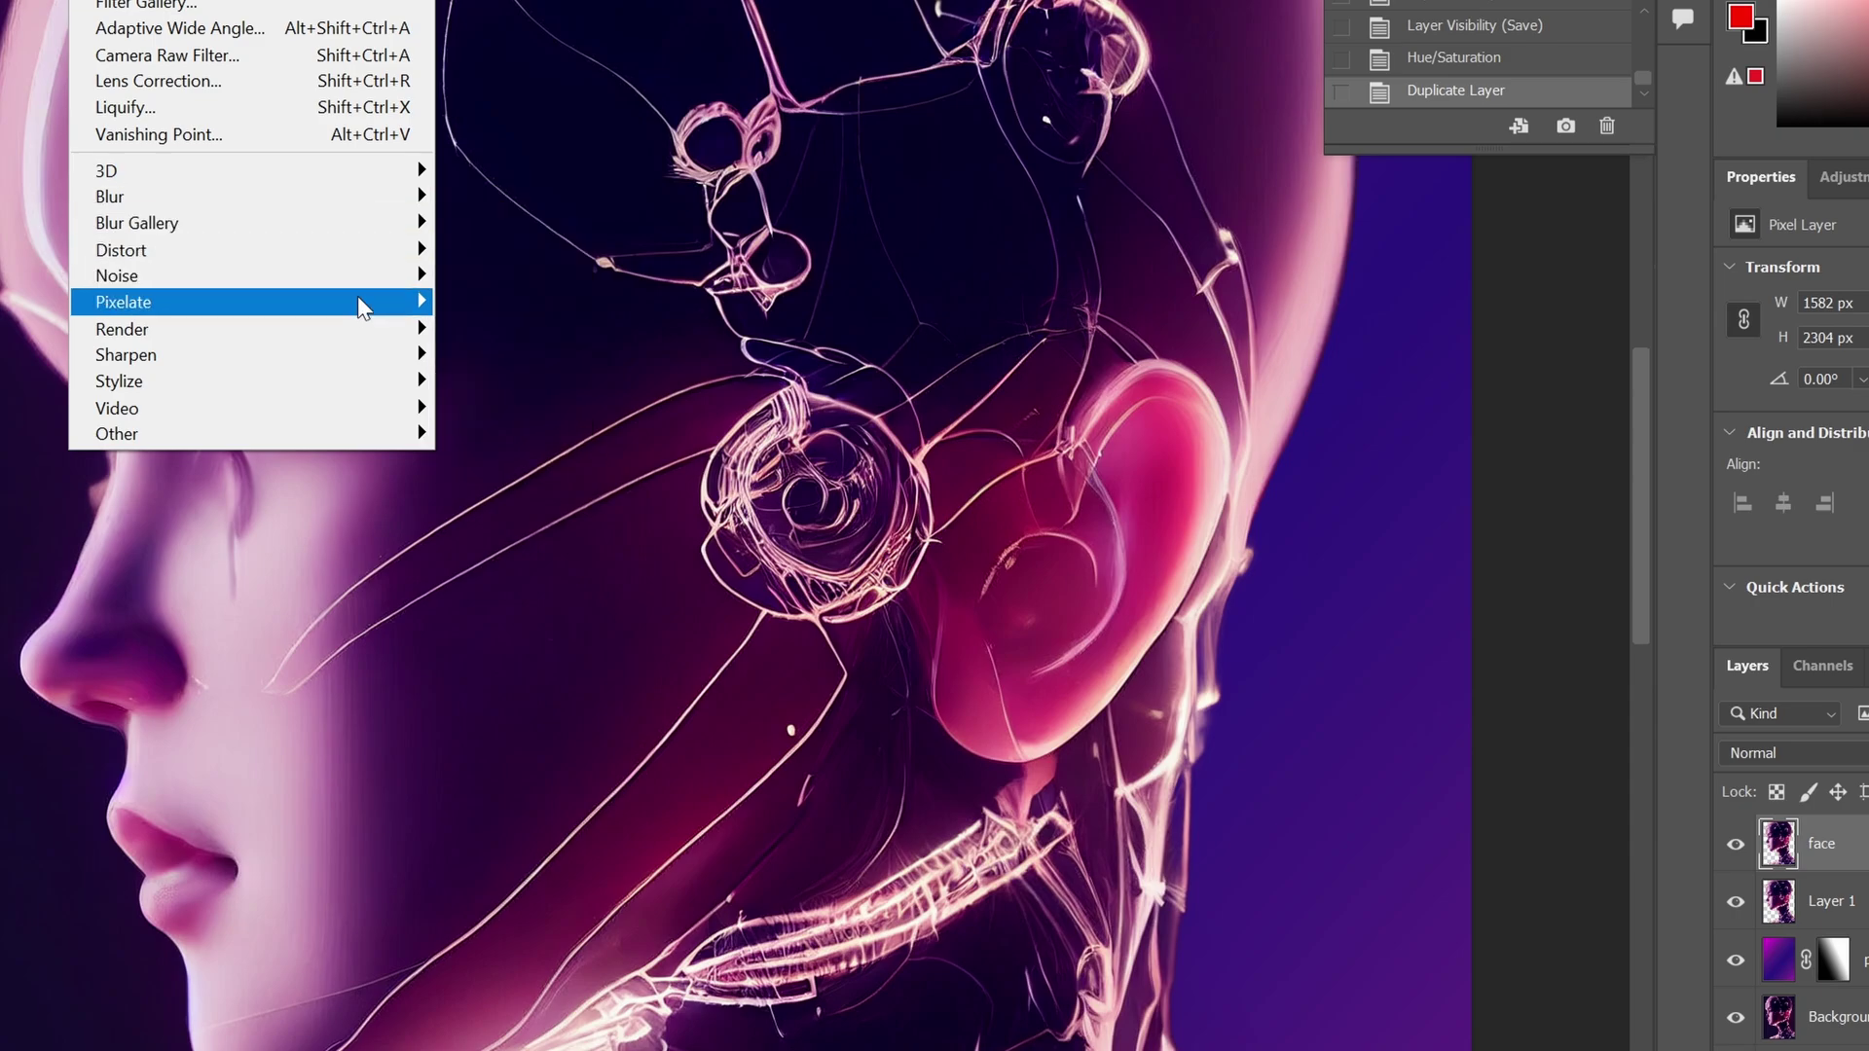
pyautogui.moveTo(373, 311)
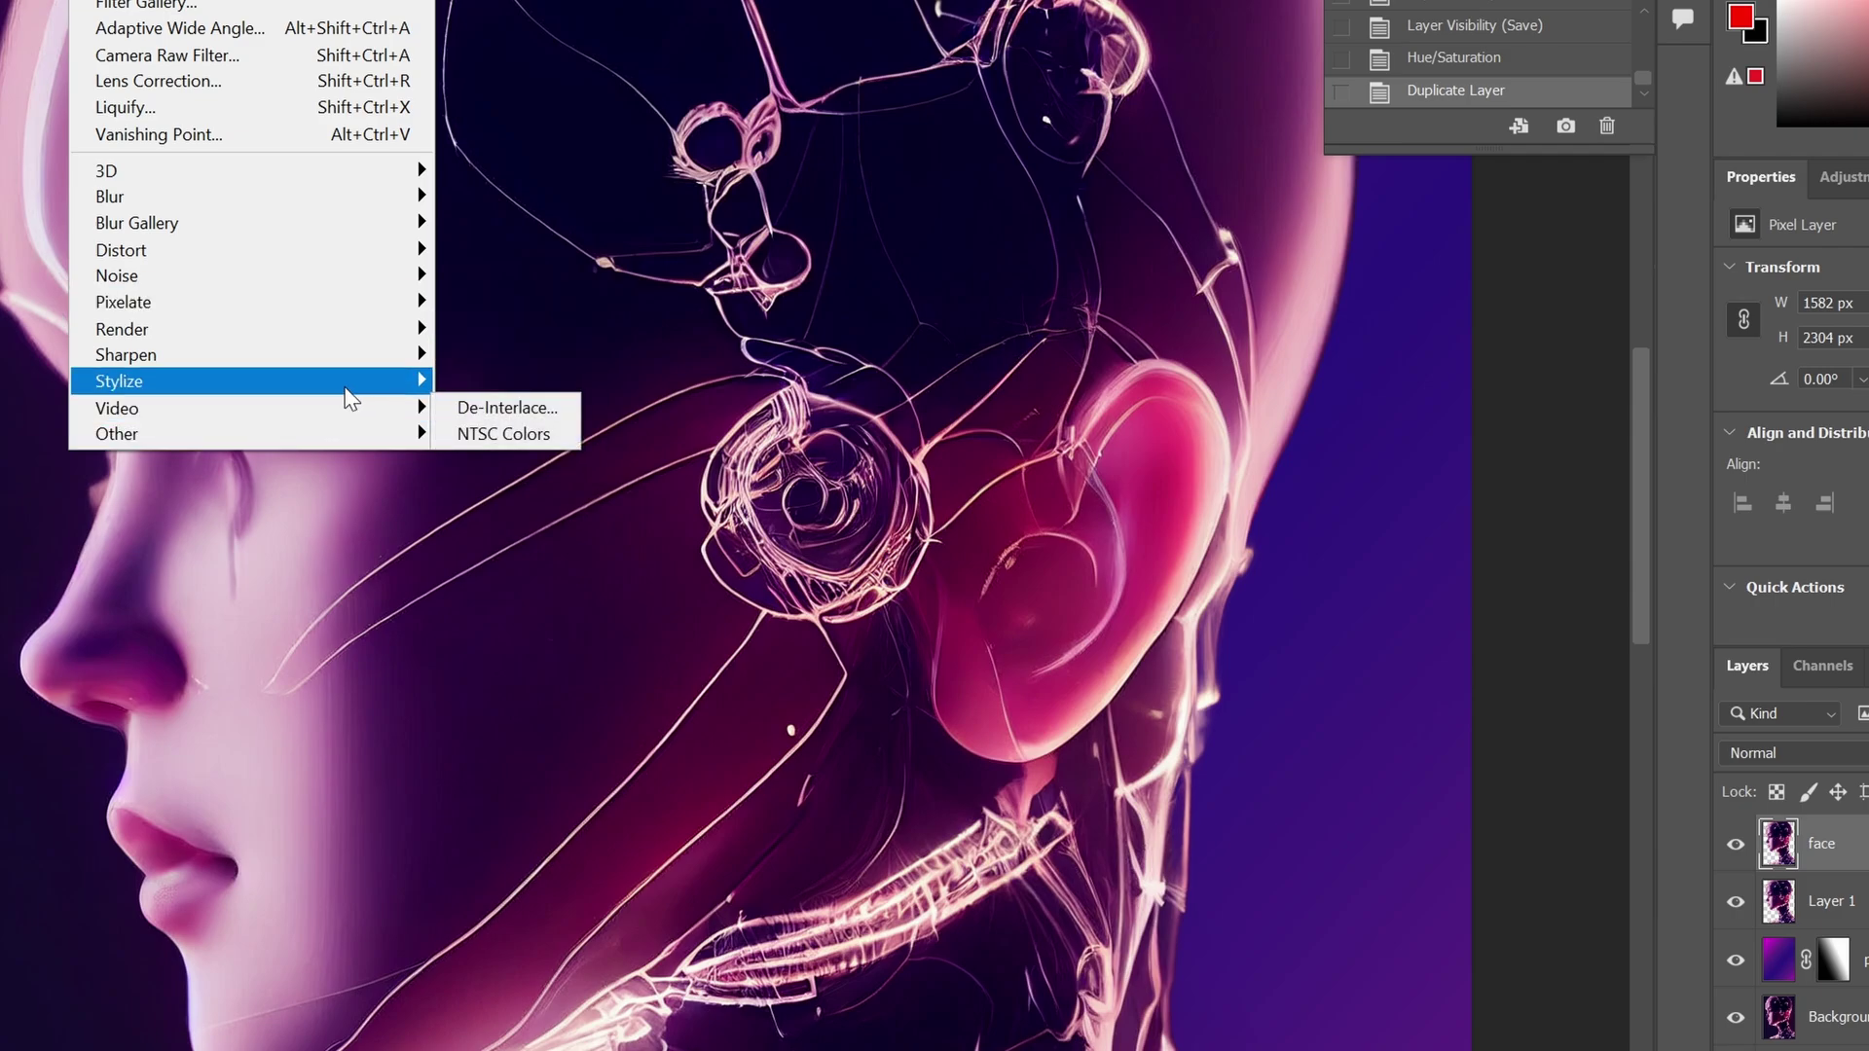
pyautogui.moveTo(358, 388)
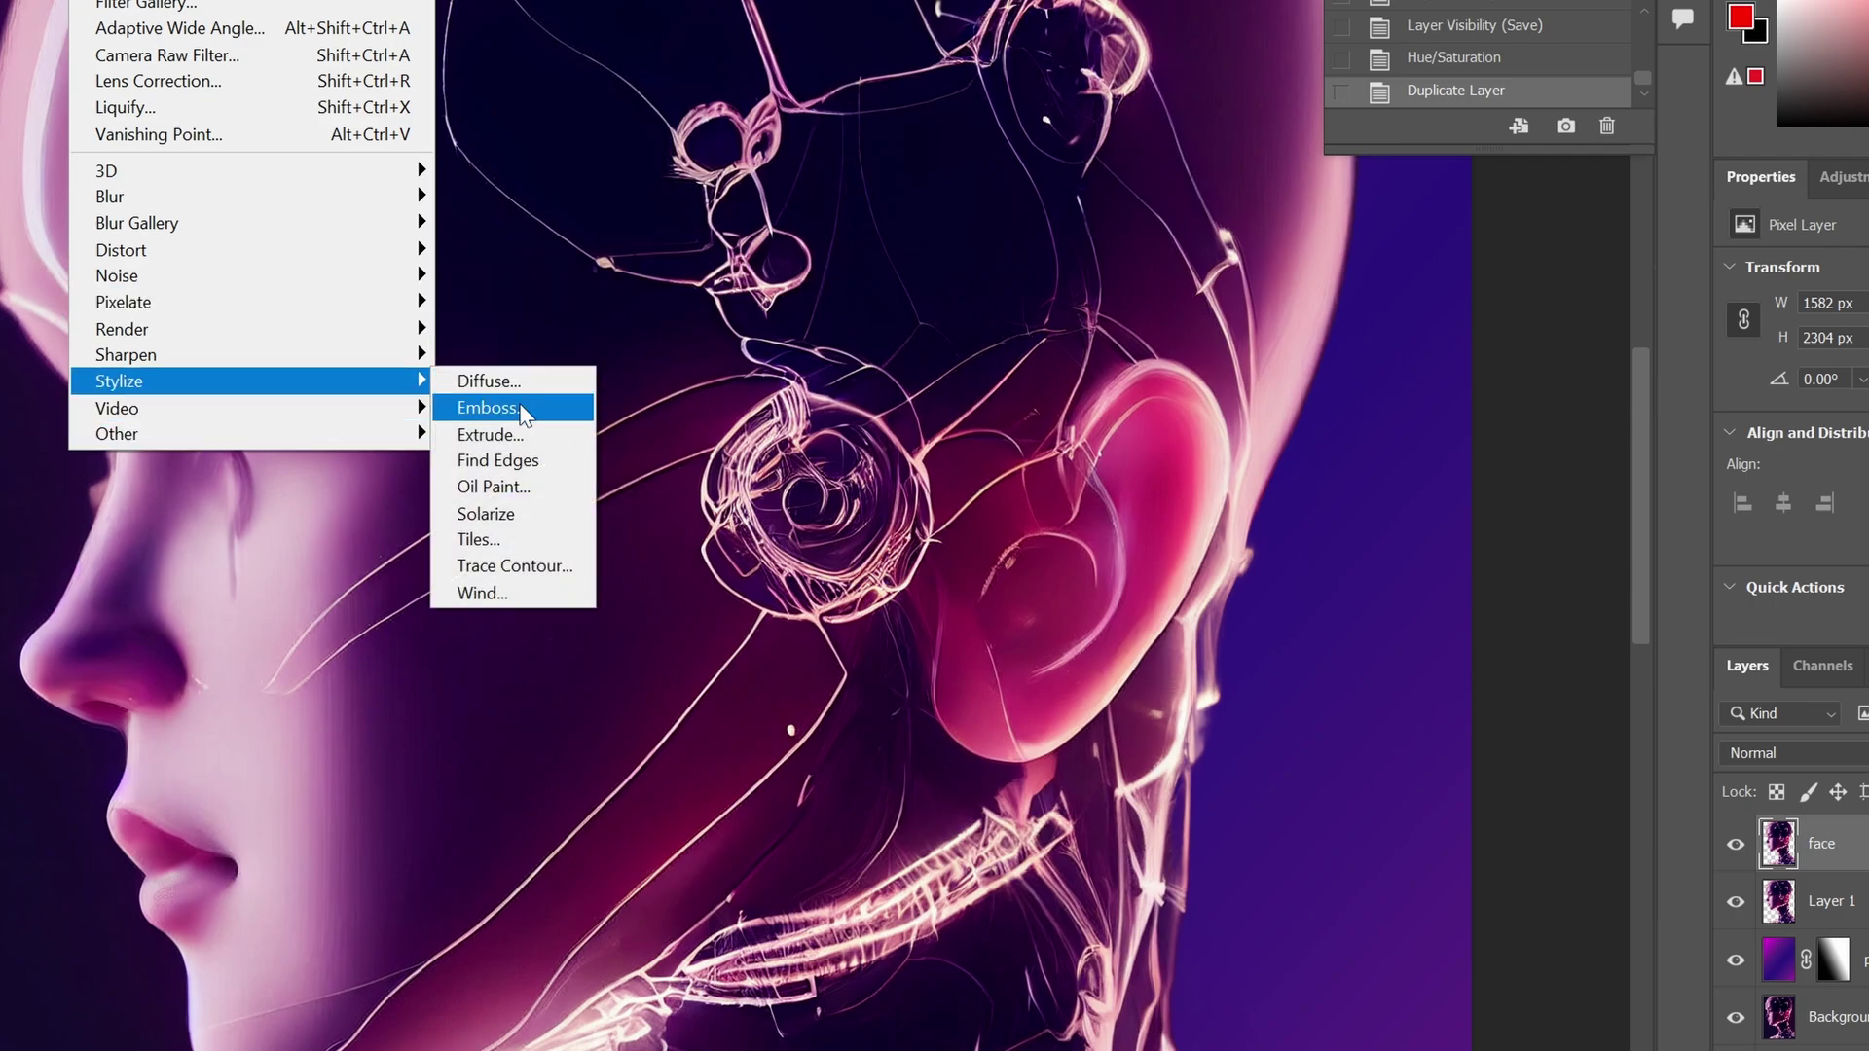
pyautogui.click(527, 566)
pyautogui.moveTo(892, 497)
pyautogui.mouseDown()
pyautogui.moveTo(927, 491)
pyautogui.moveTo(895, 491)
pyautogui.mouseUp()
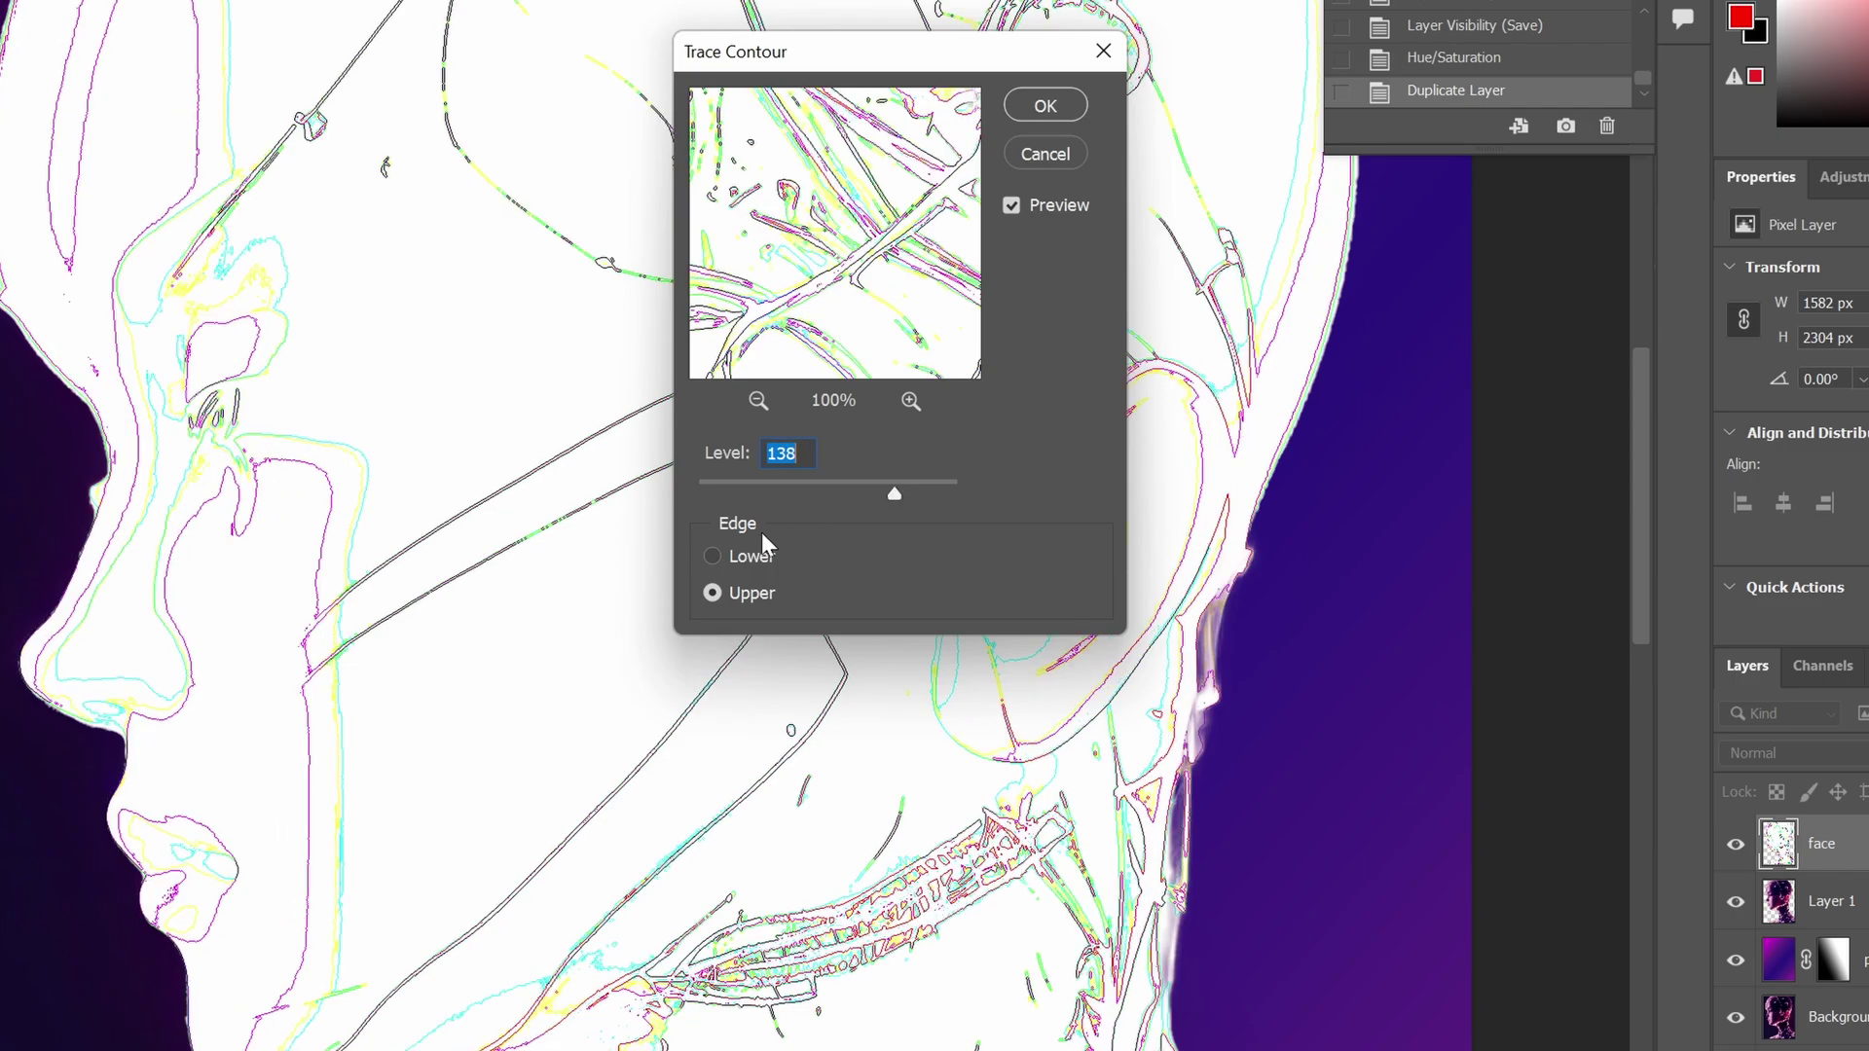
pyautogui.click(1038, 107)
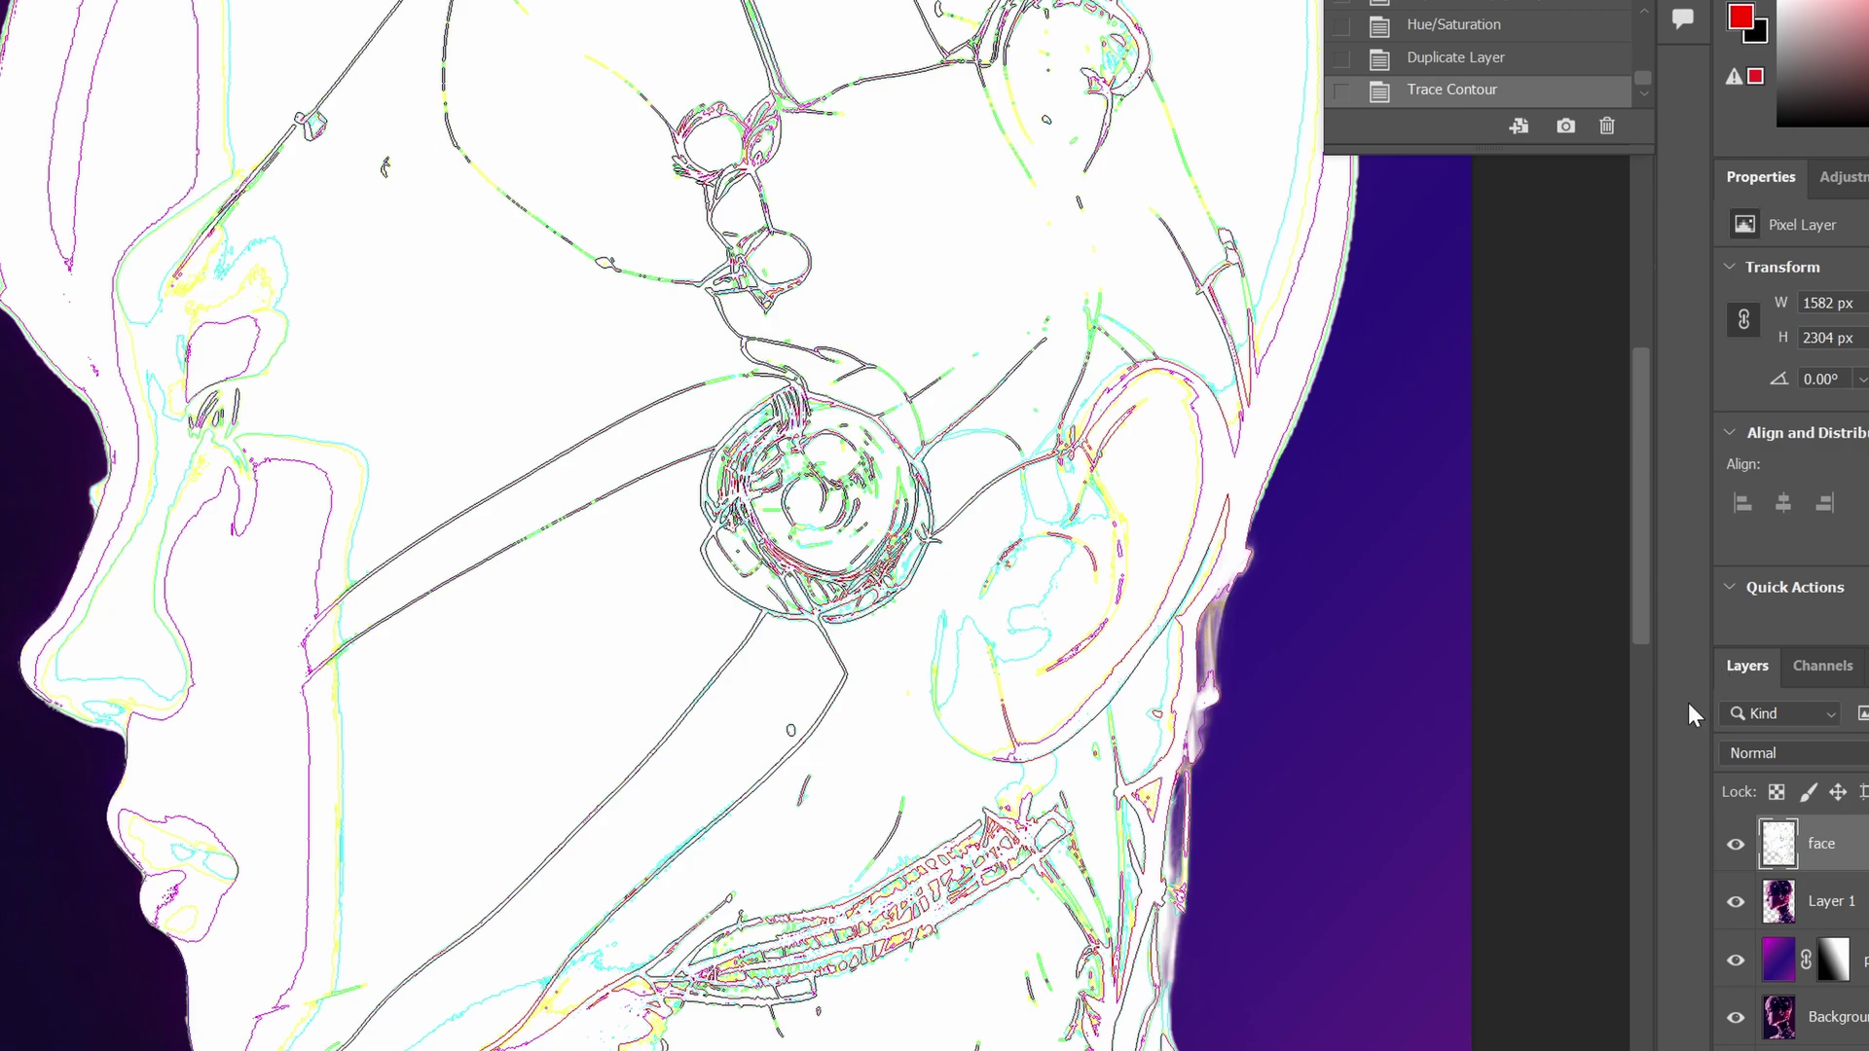
# Remove the colour from the face layer's contour lines by lowering the saturation with Hue/Saturation
pyautogui.hotkey('ctrl', 'u')
pyautogui.moveTo(1690, 725); pyautogui.dragTo(1524, 735)
pyautogui.press('Return')
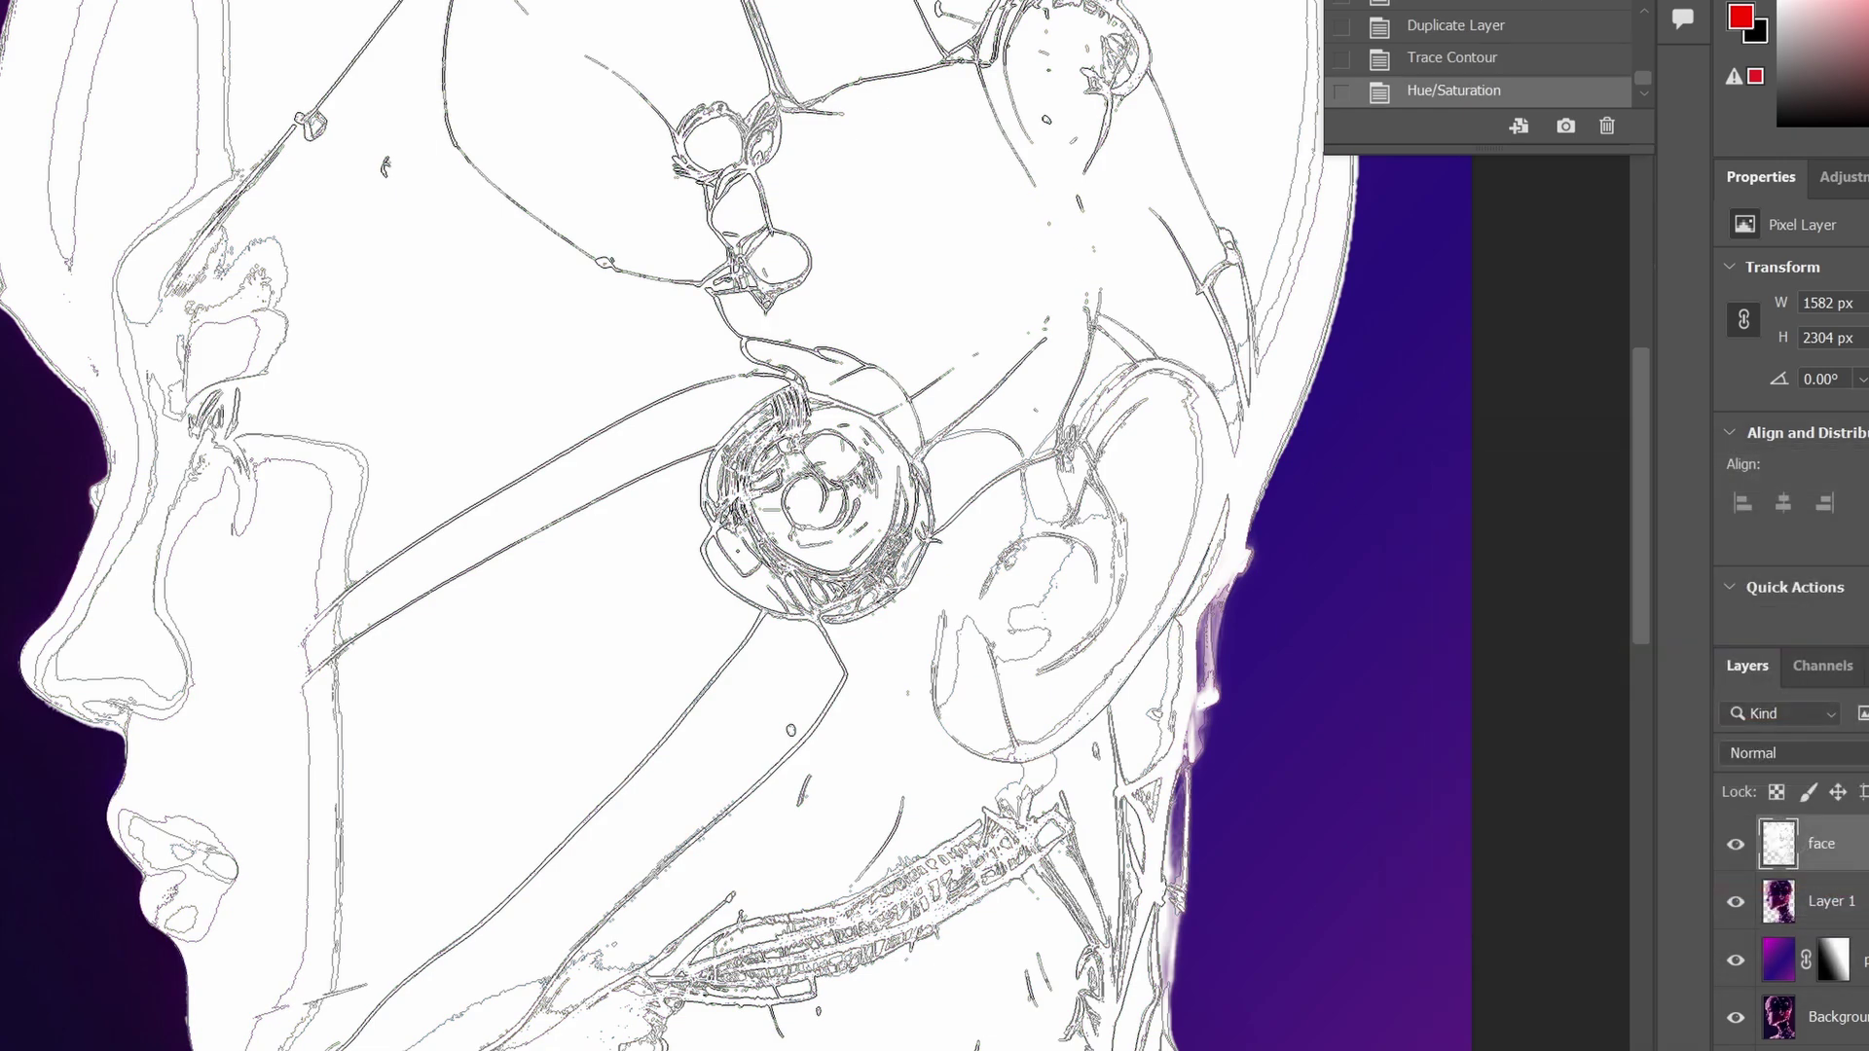
# Select the grey contour lines of the face layer with Color Range, sampling the line colour from the image
pyautogui.click(1836, 757)
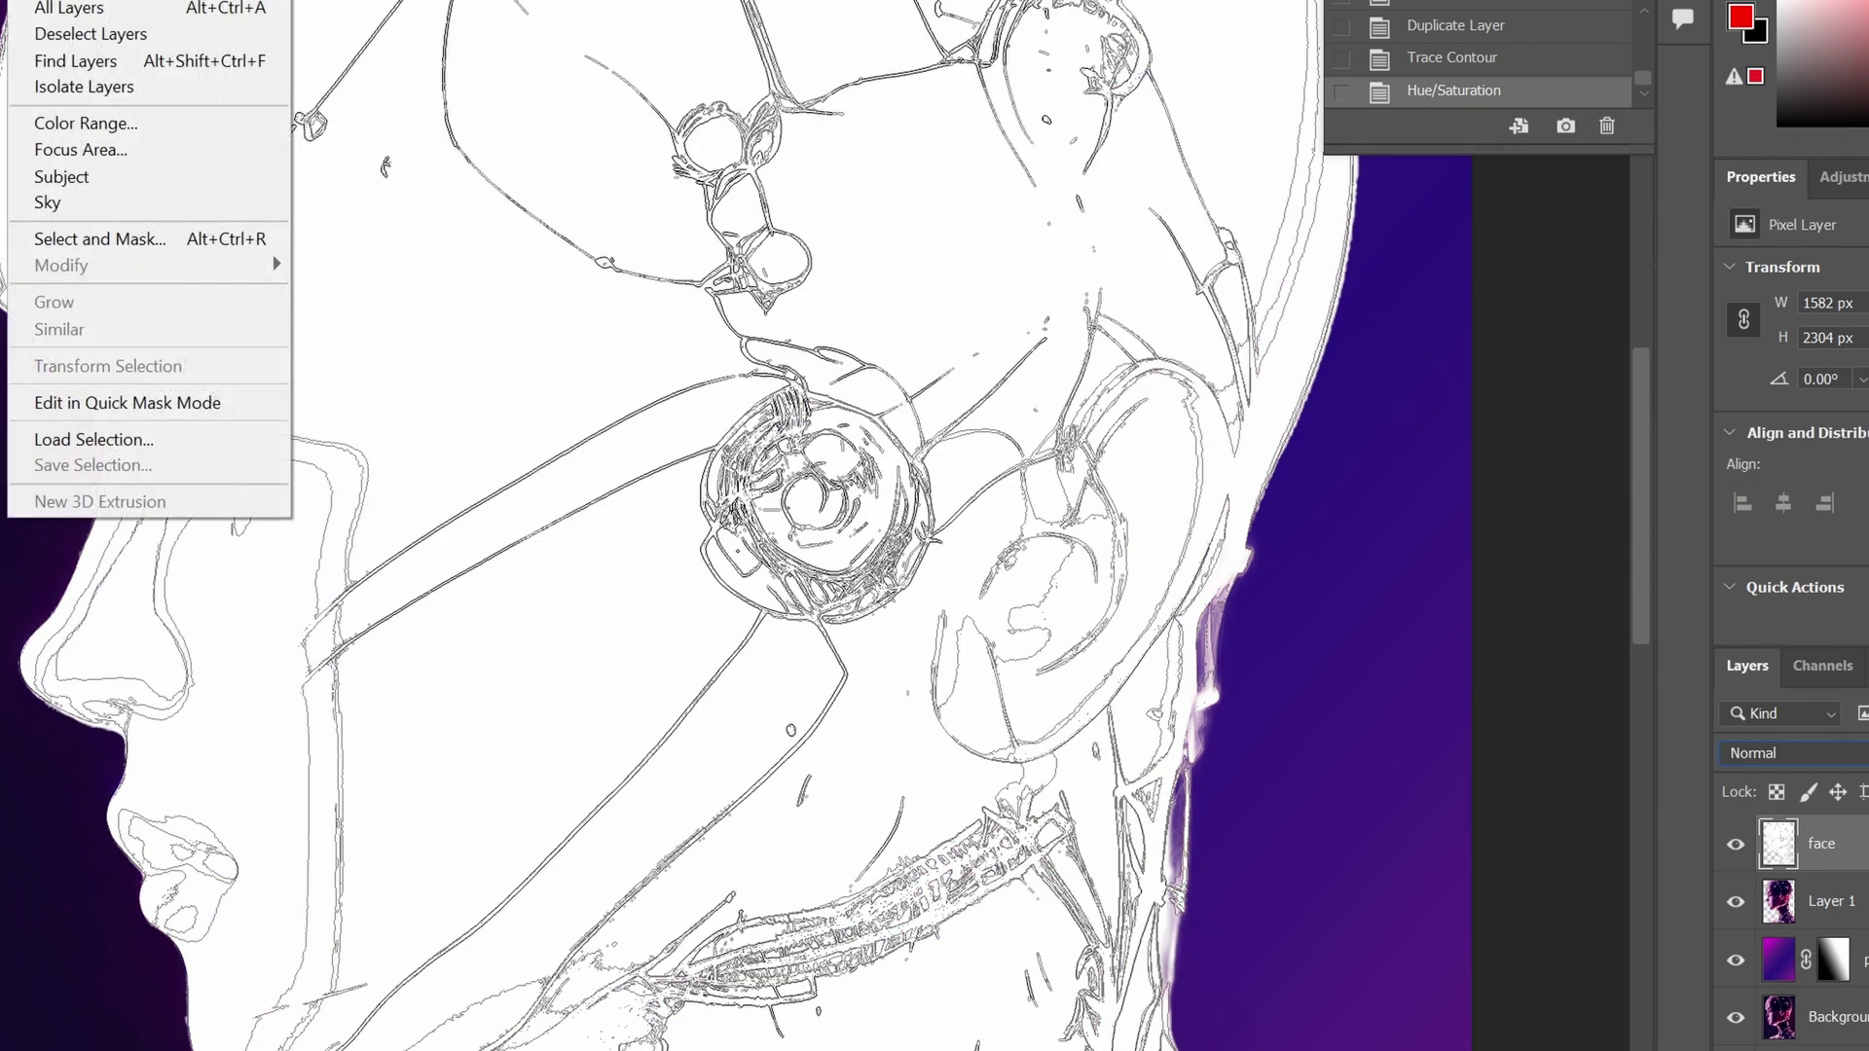
pyautogui.click(107, 124)
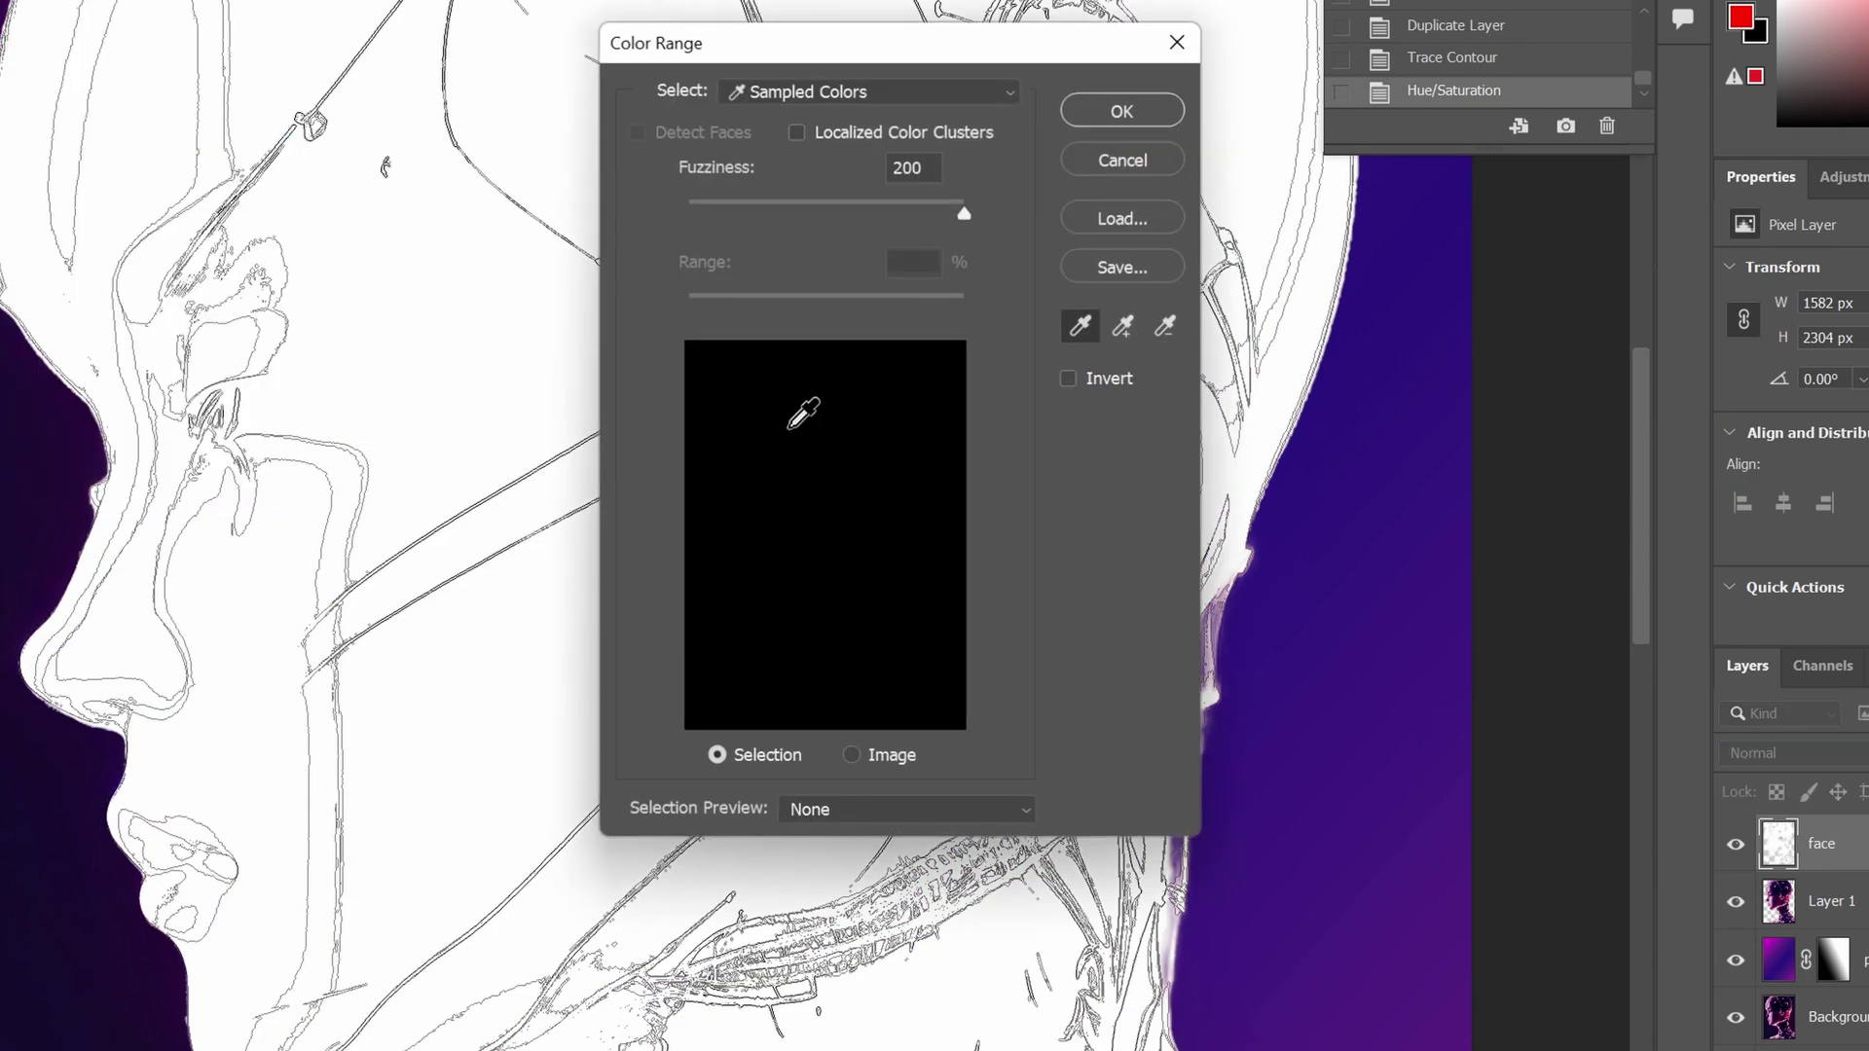
pyautogui.click(550, 461)
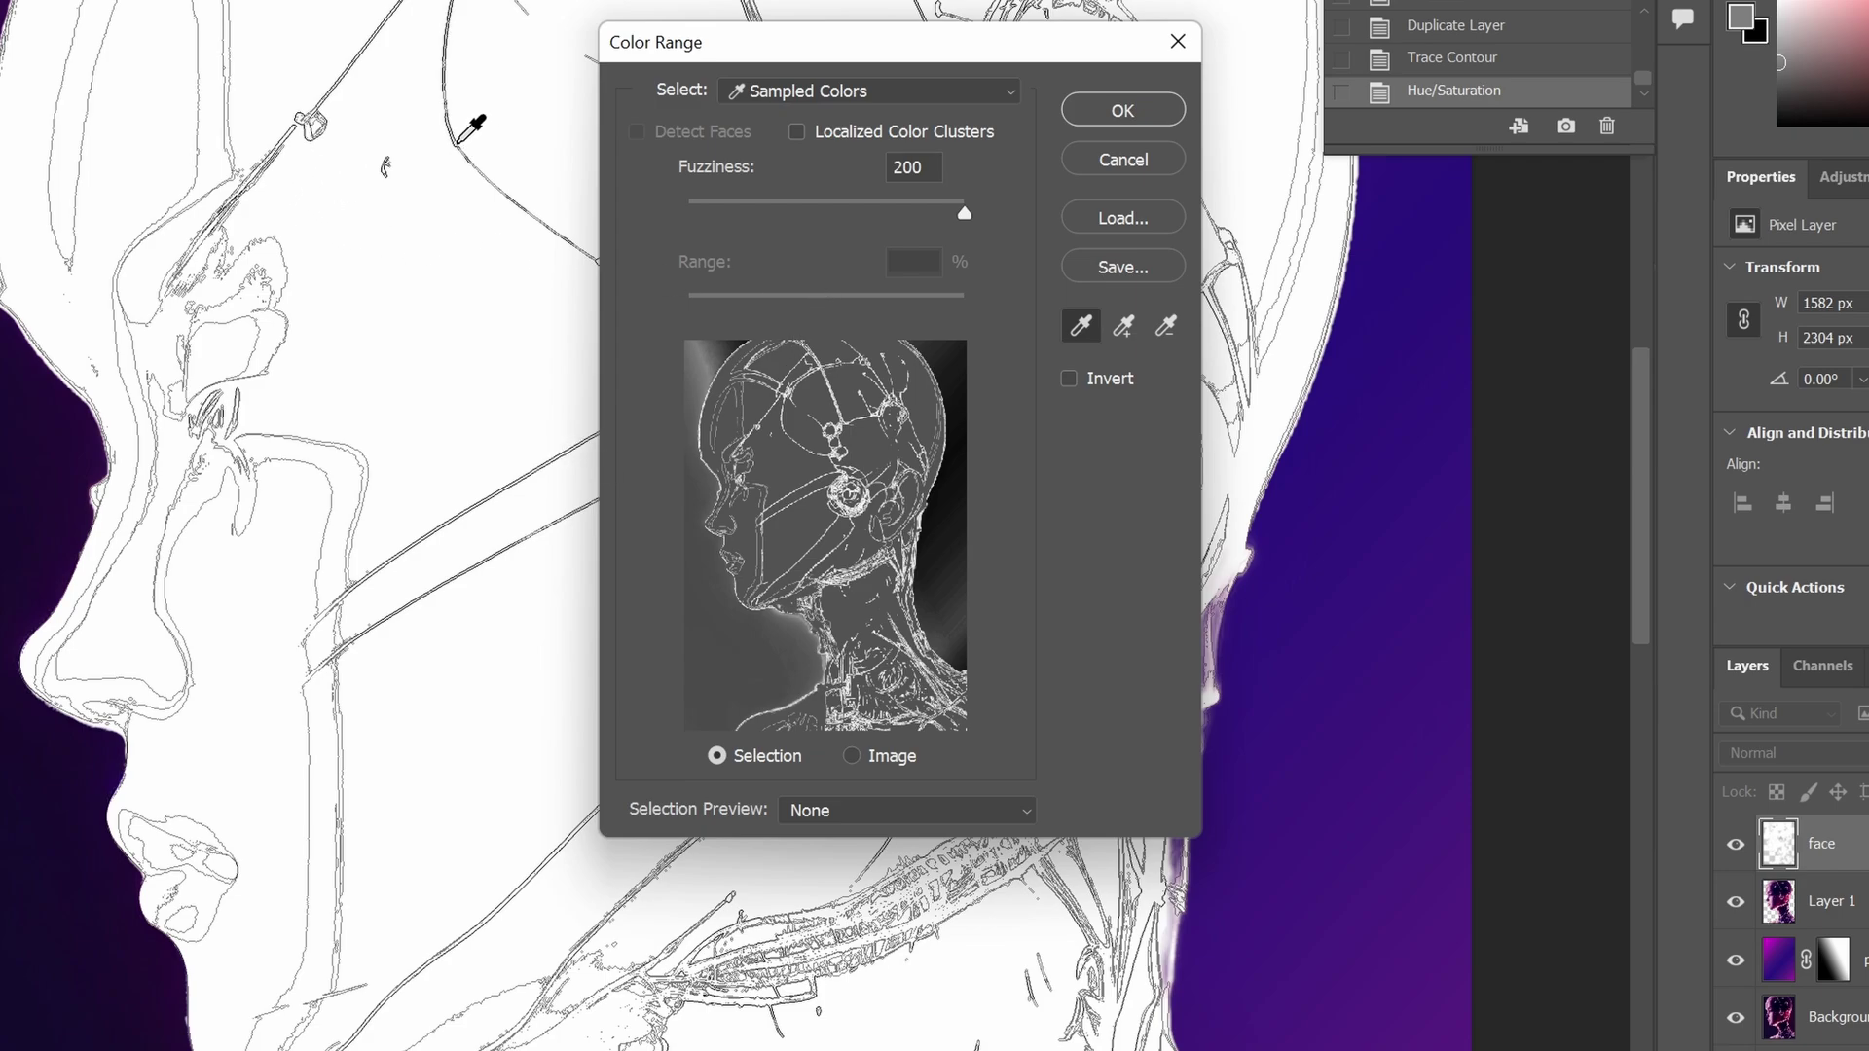
pyautogui.scroll(3, 493, 131)
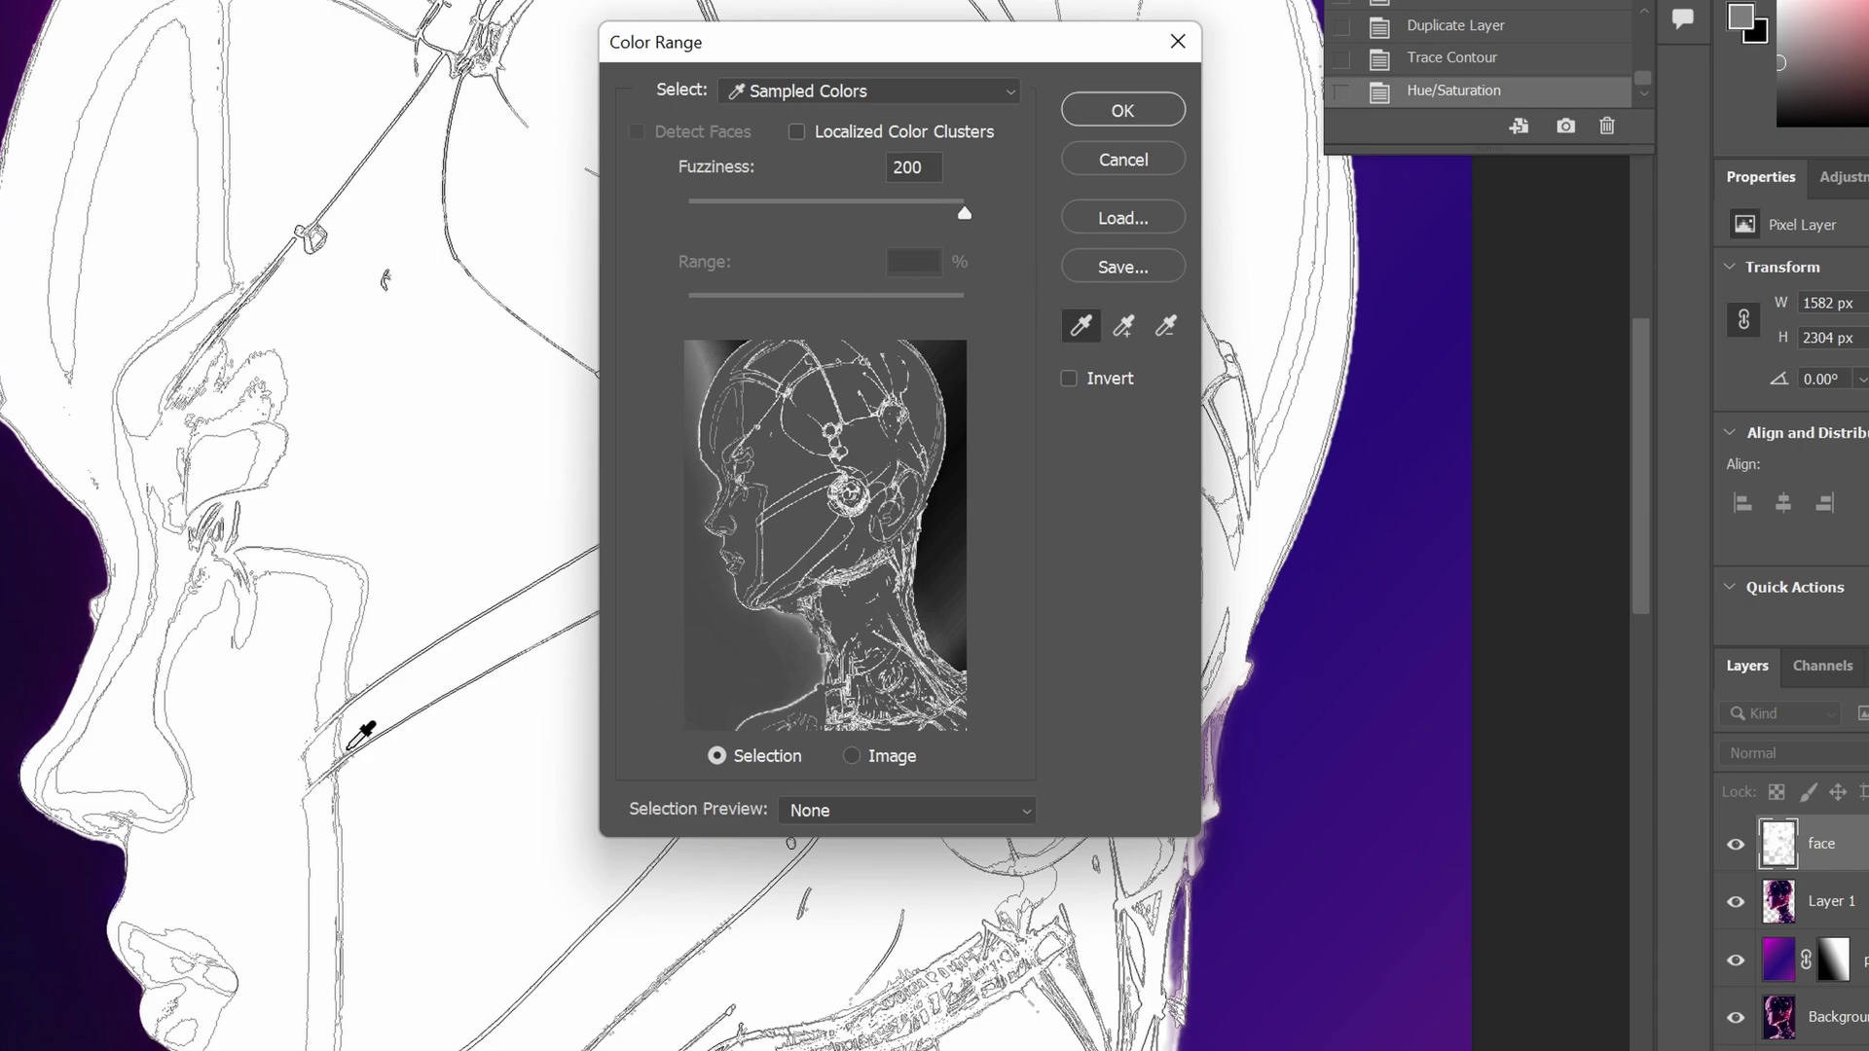
pyautogui.click(384, 730)
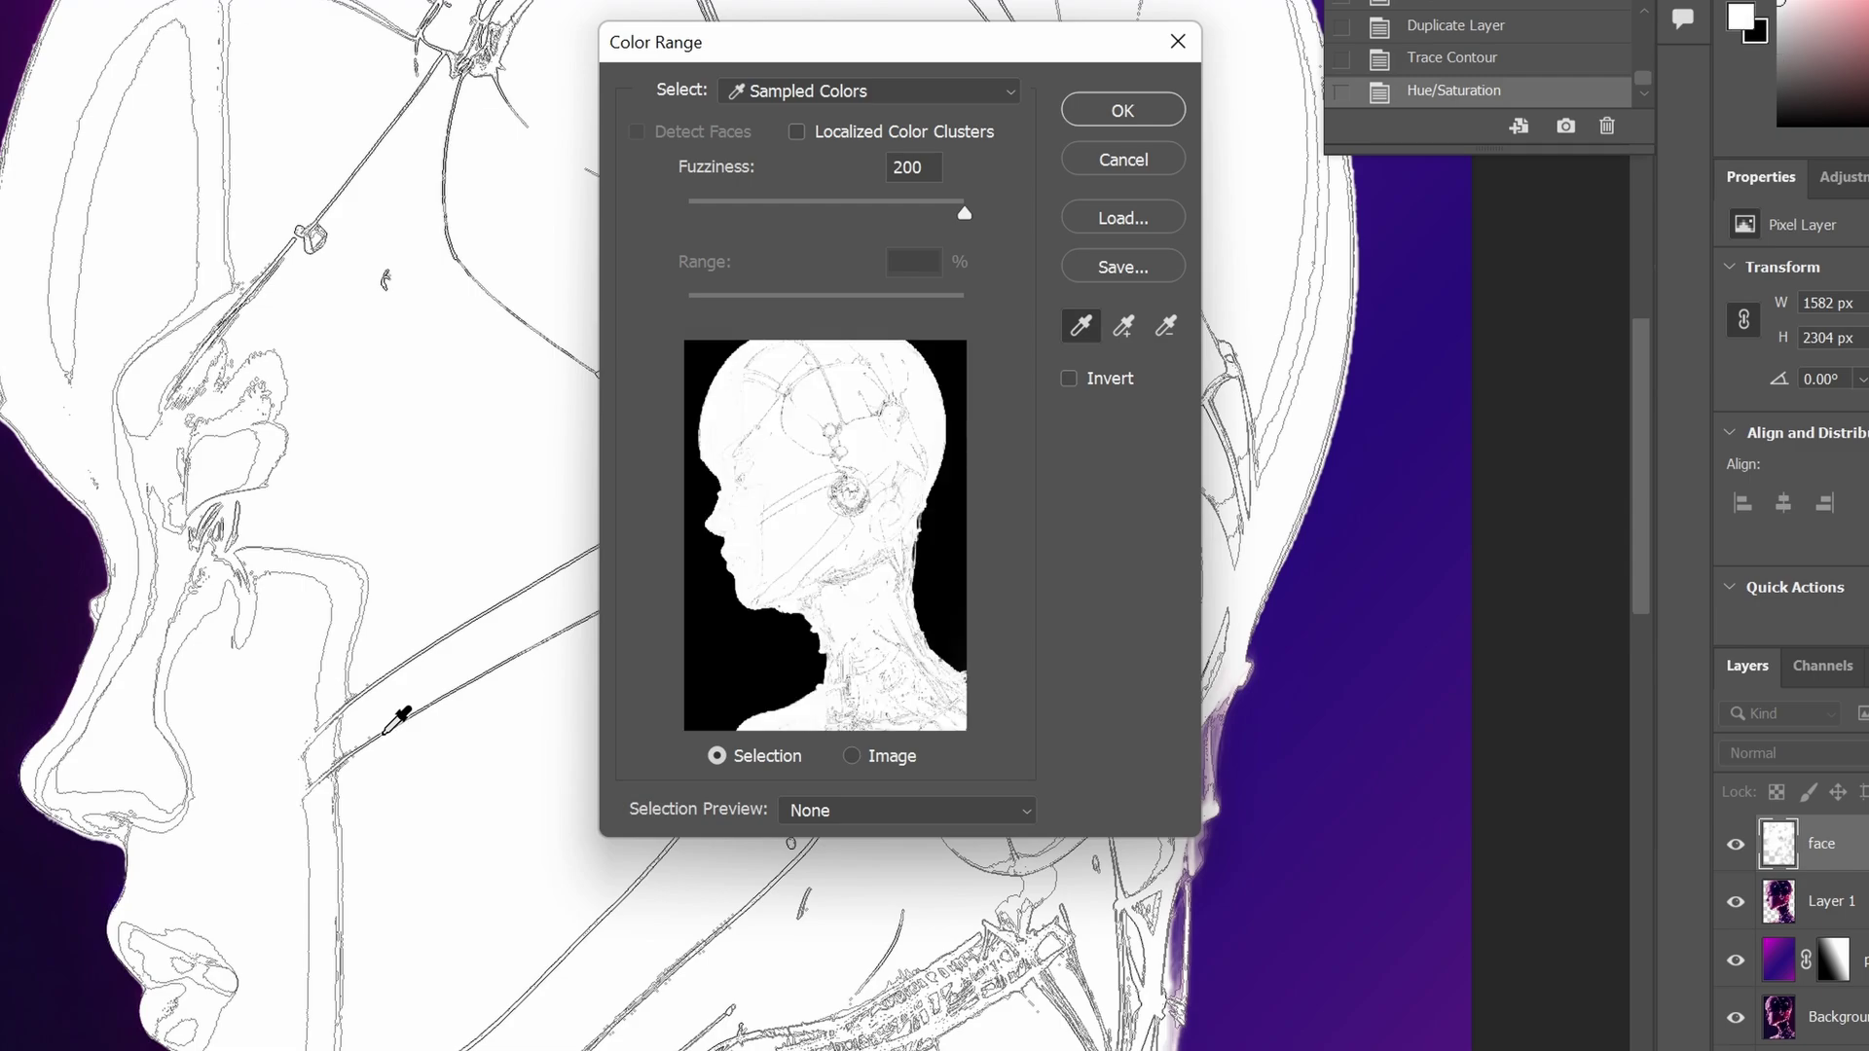
pyautogui.click(461, 687)
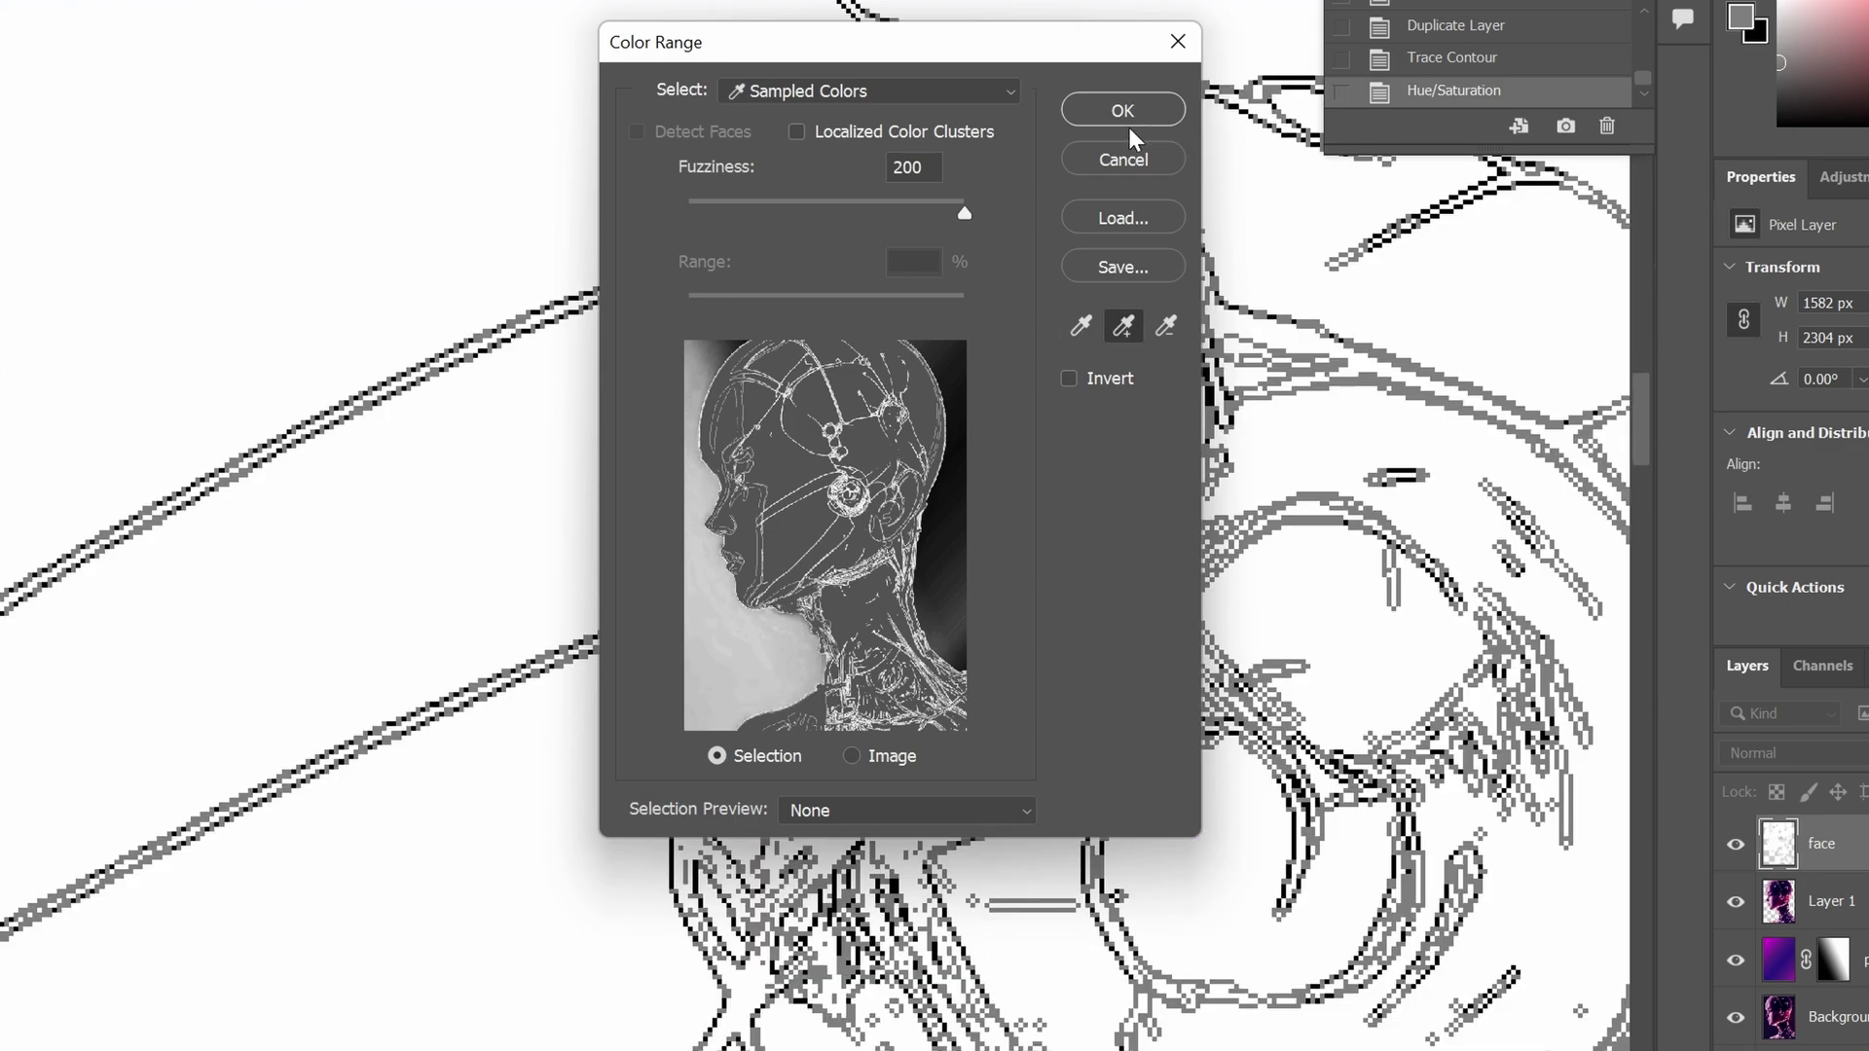
pyautogui.moveTo(814, 208); pyautogui.dragTo(801, 207)
pyautogui.click(1120, 115)
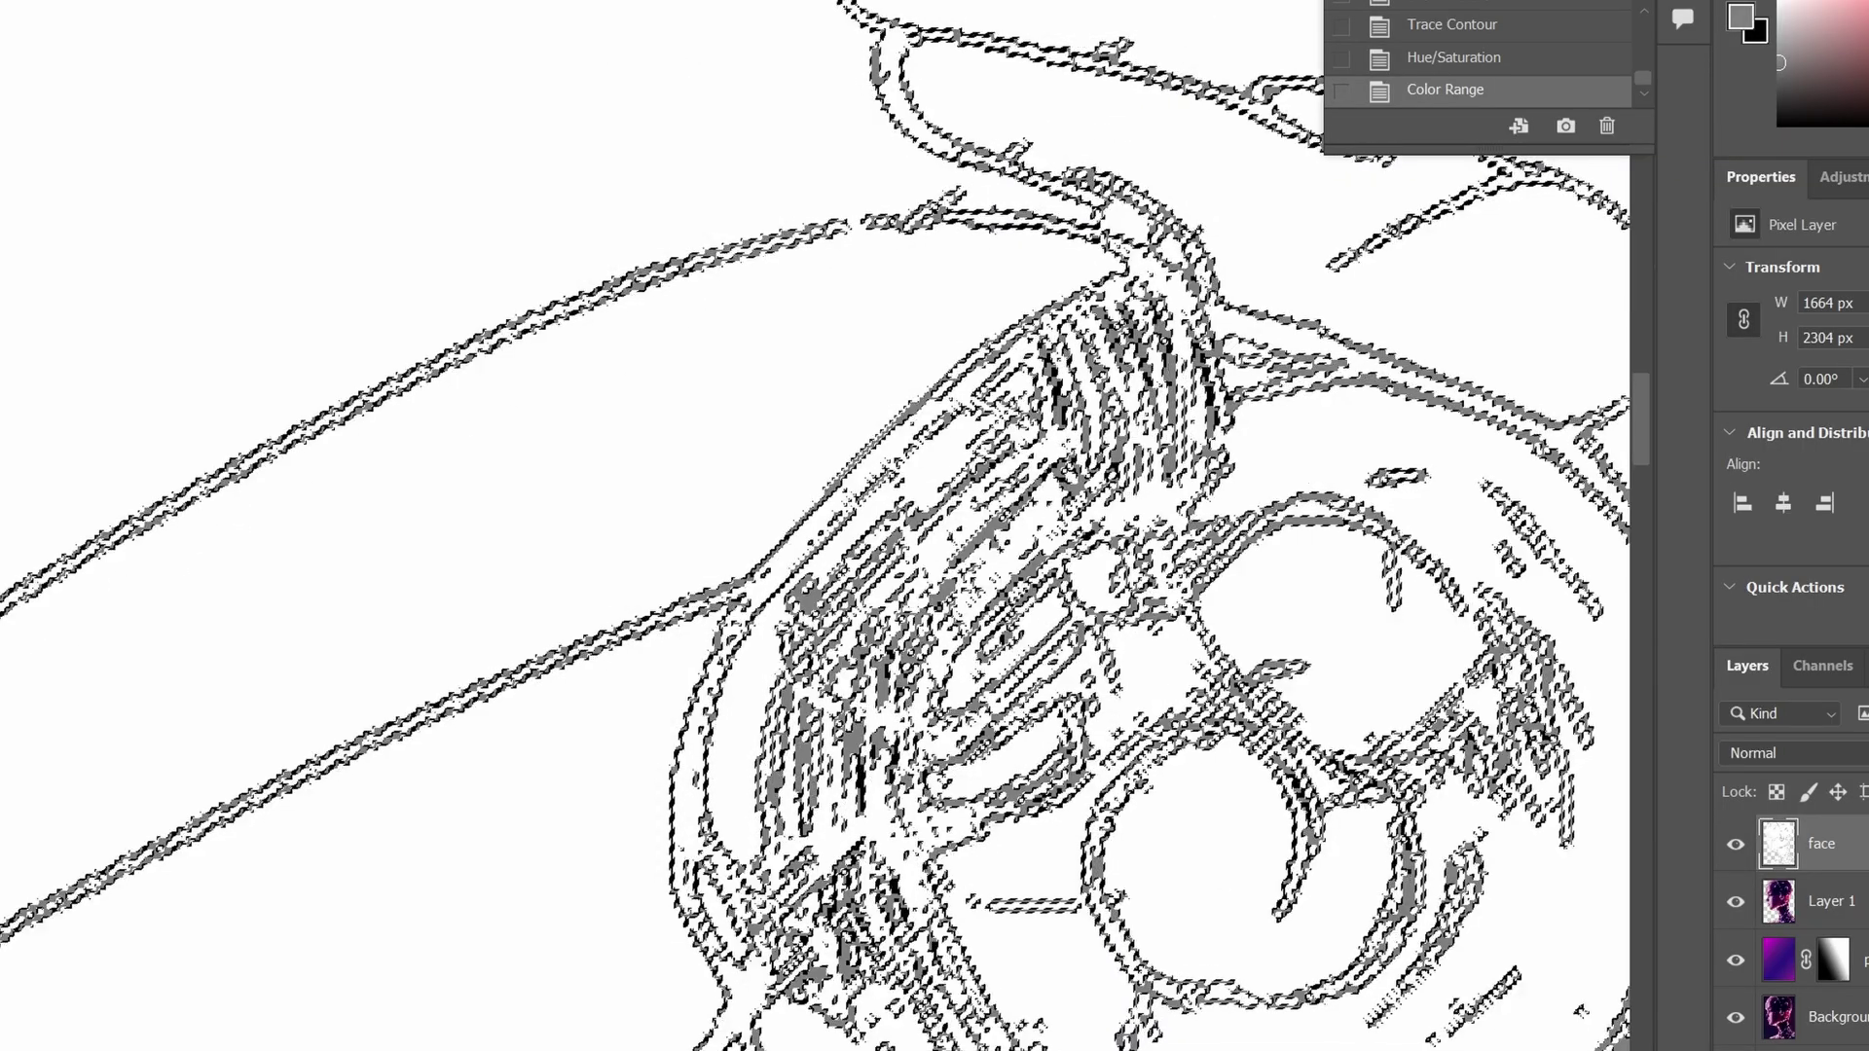
# Copy the selected contour lines from the face layer to a new layer
pyautogui.keyDown('alt'); pyautogui.click(537, 506); pyautogui.keyUp('alt')
pyautogui.keyDown('alt'); pyautogui.click(536, 506); pyautogui.keyUp('alt')
pyautogui.keyDown('alt'); pyautogui.click(536, 506); pyautogui.keyUp('alt')
pyautogui.keyDown('alt'); pyautogui.click(536, 506); pyautogui.keyUp('alt')
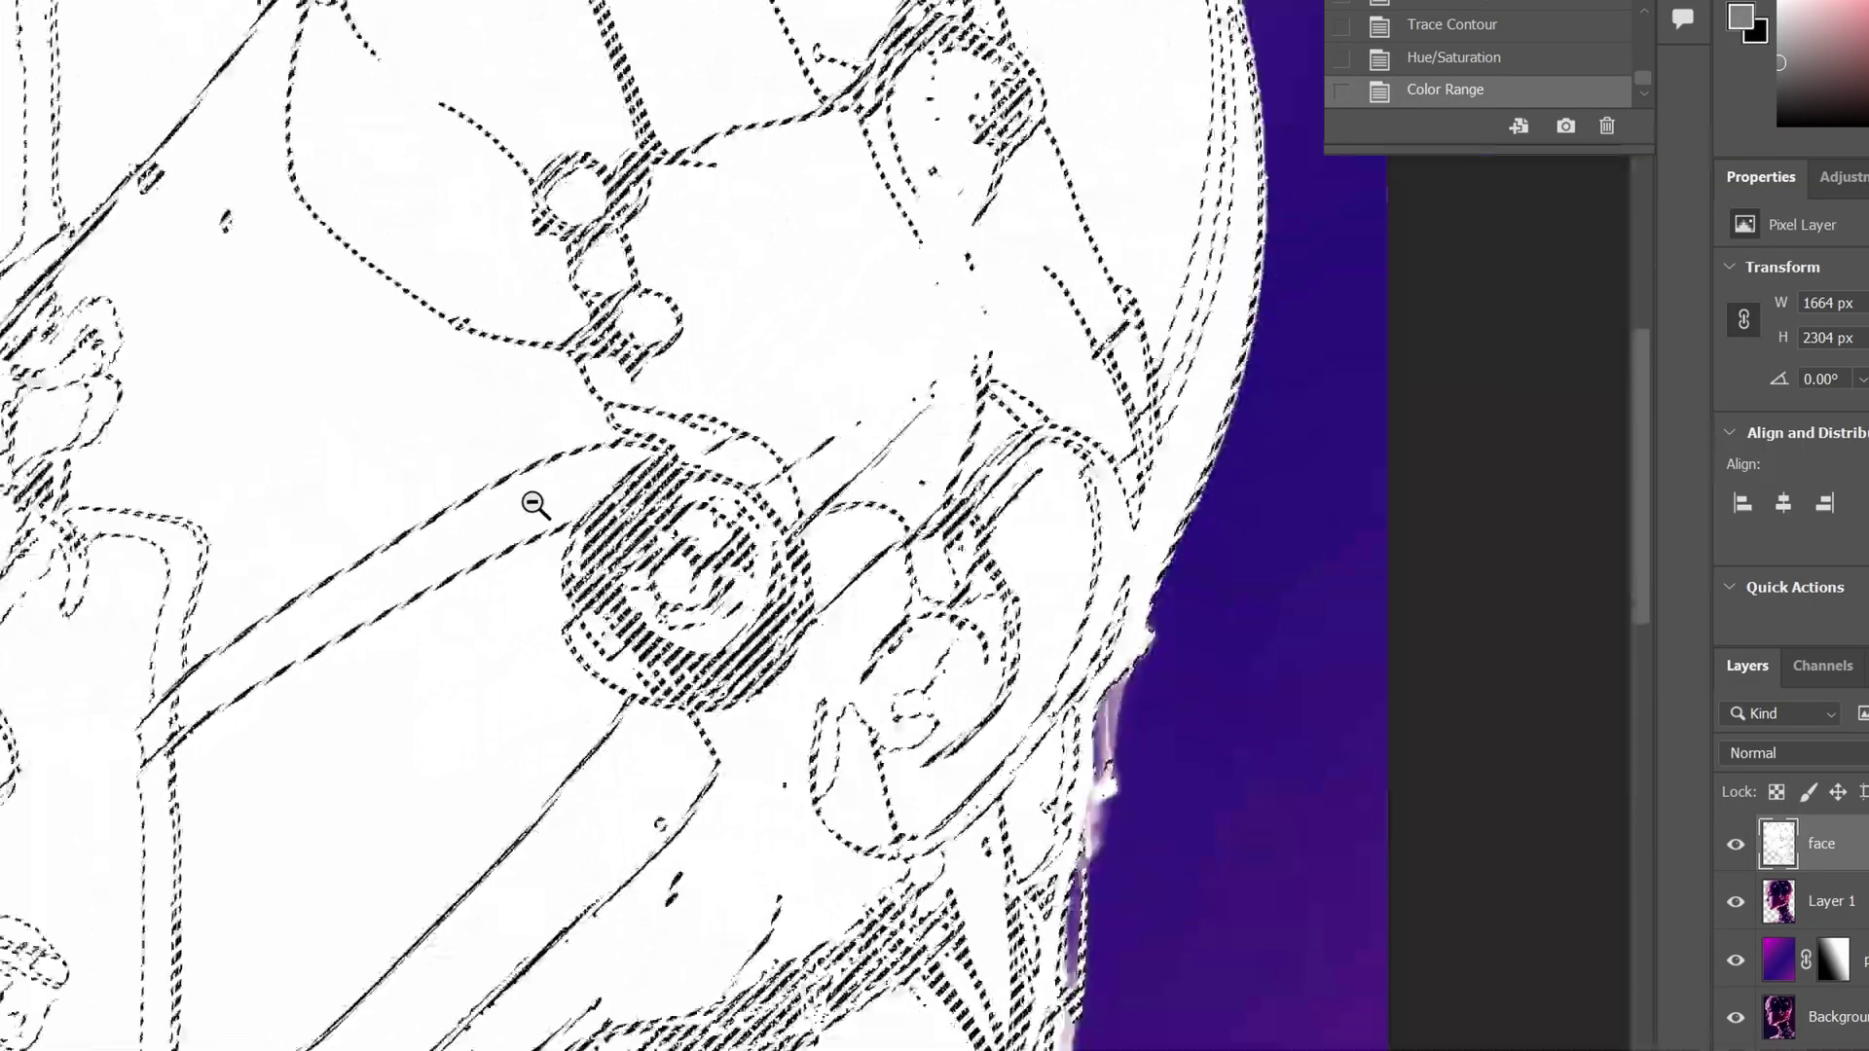
pyautogui.keyDown('alt'); pyautogui.click(536, 506); pyautogui.keyUp('alt')
pyautogui.hotkey('ctrl', '0')
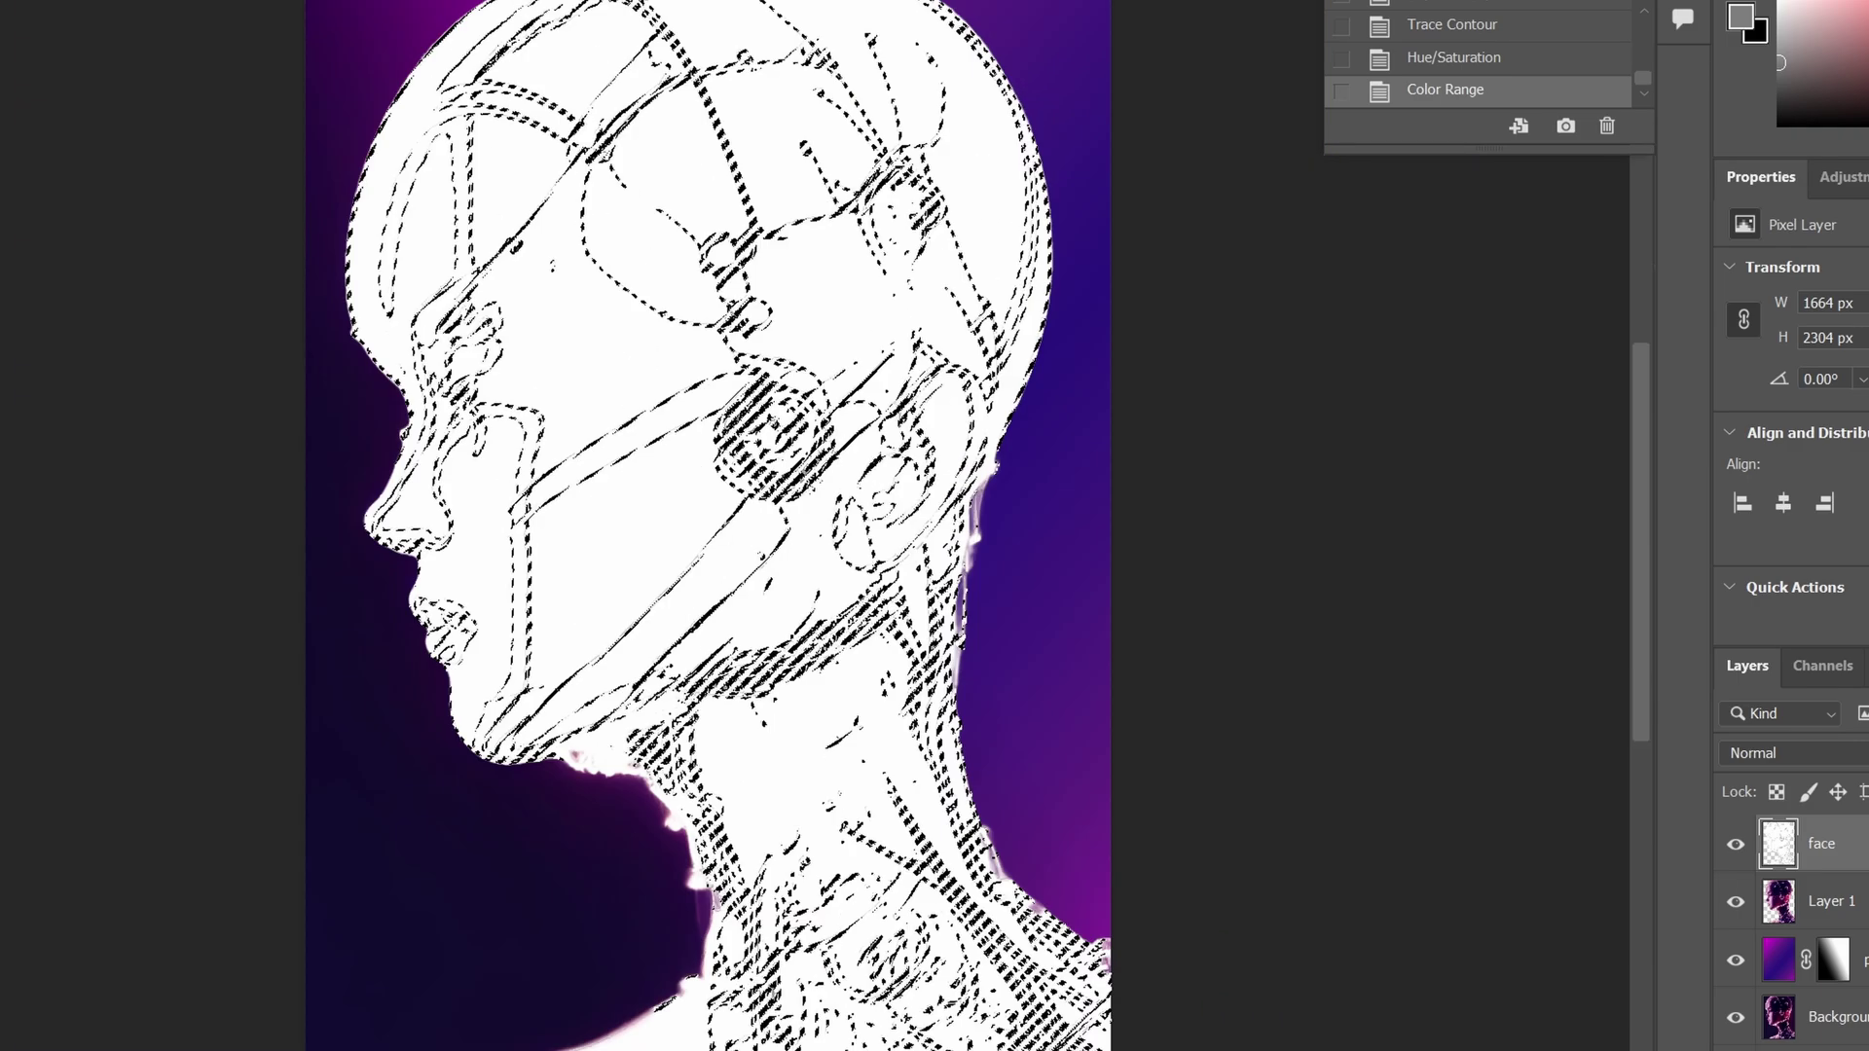
pyautogui.hotkey('ctrl', 'j')
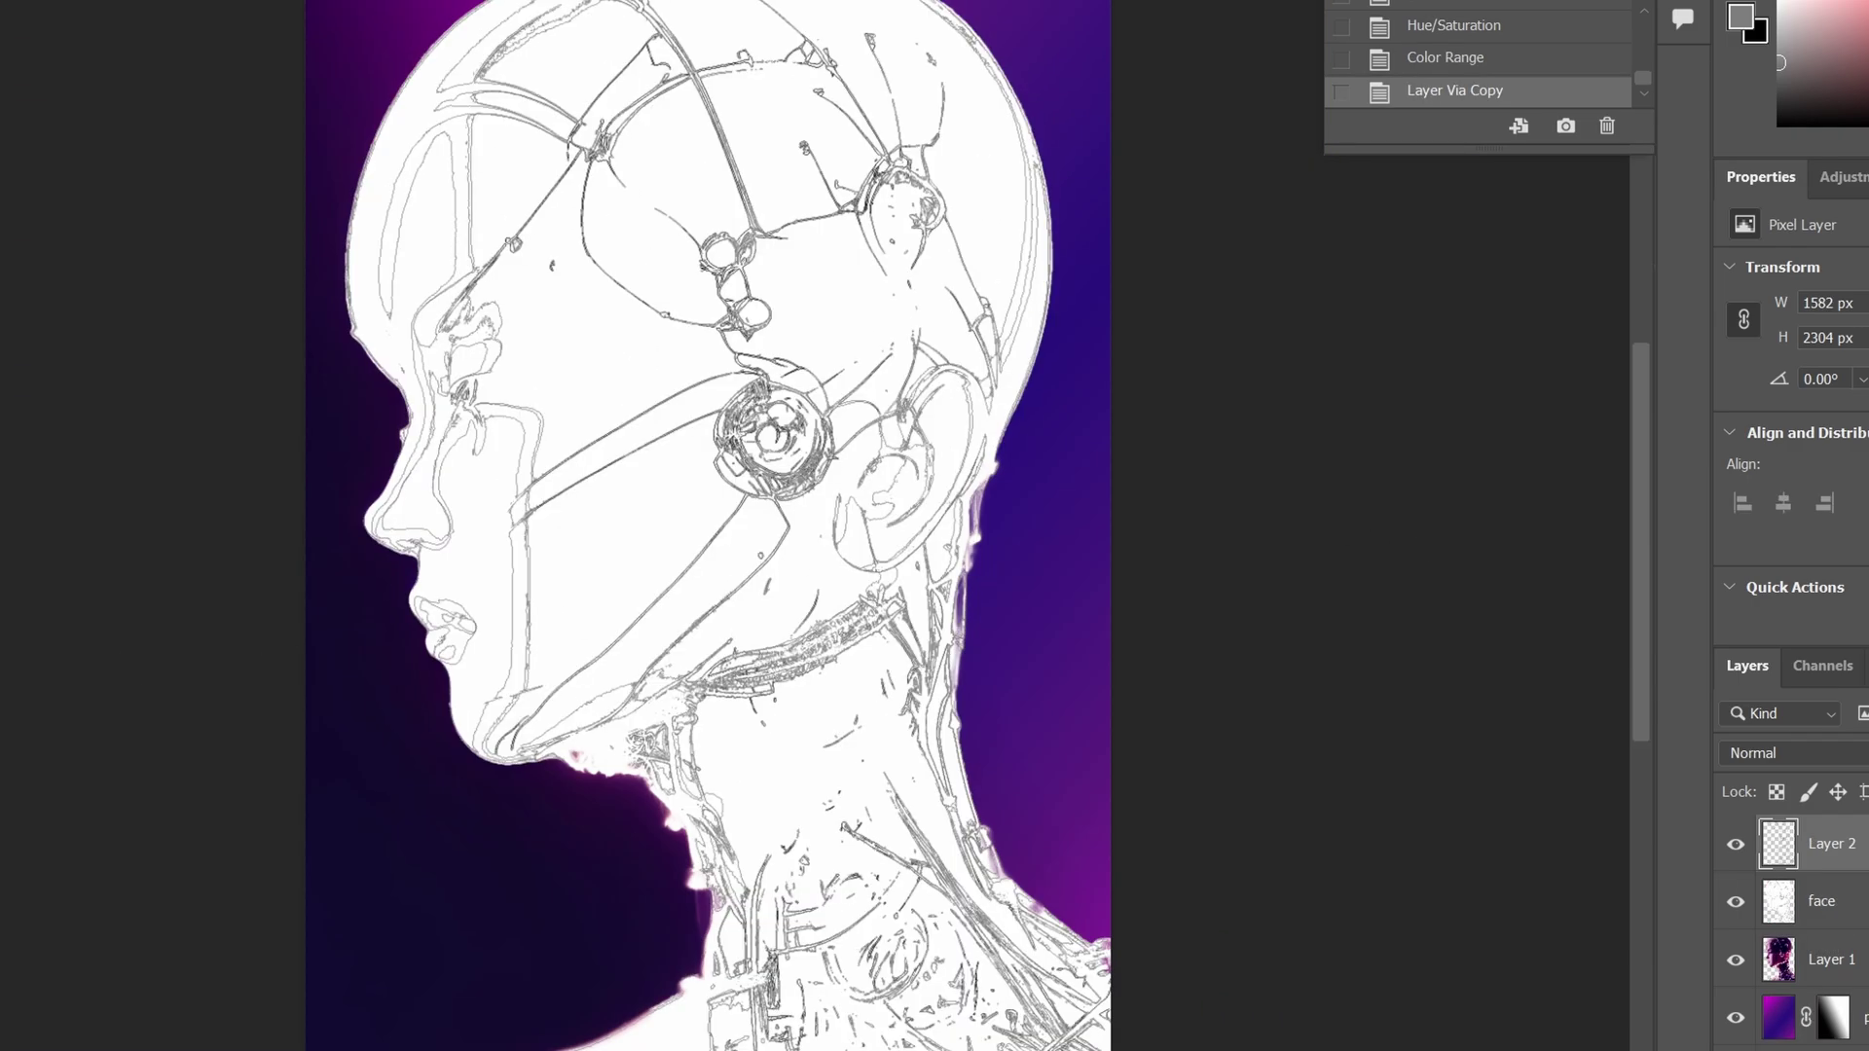
# Hide the face layer and compare the portrait with Layer 2's contour lines off and on
pyautogui.click(1736, 902)
pyautogui.click(1737, 844)
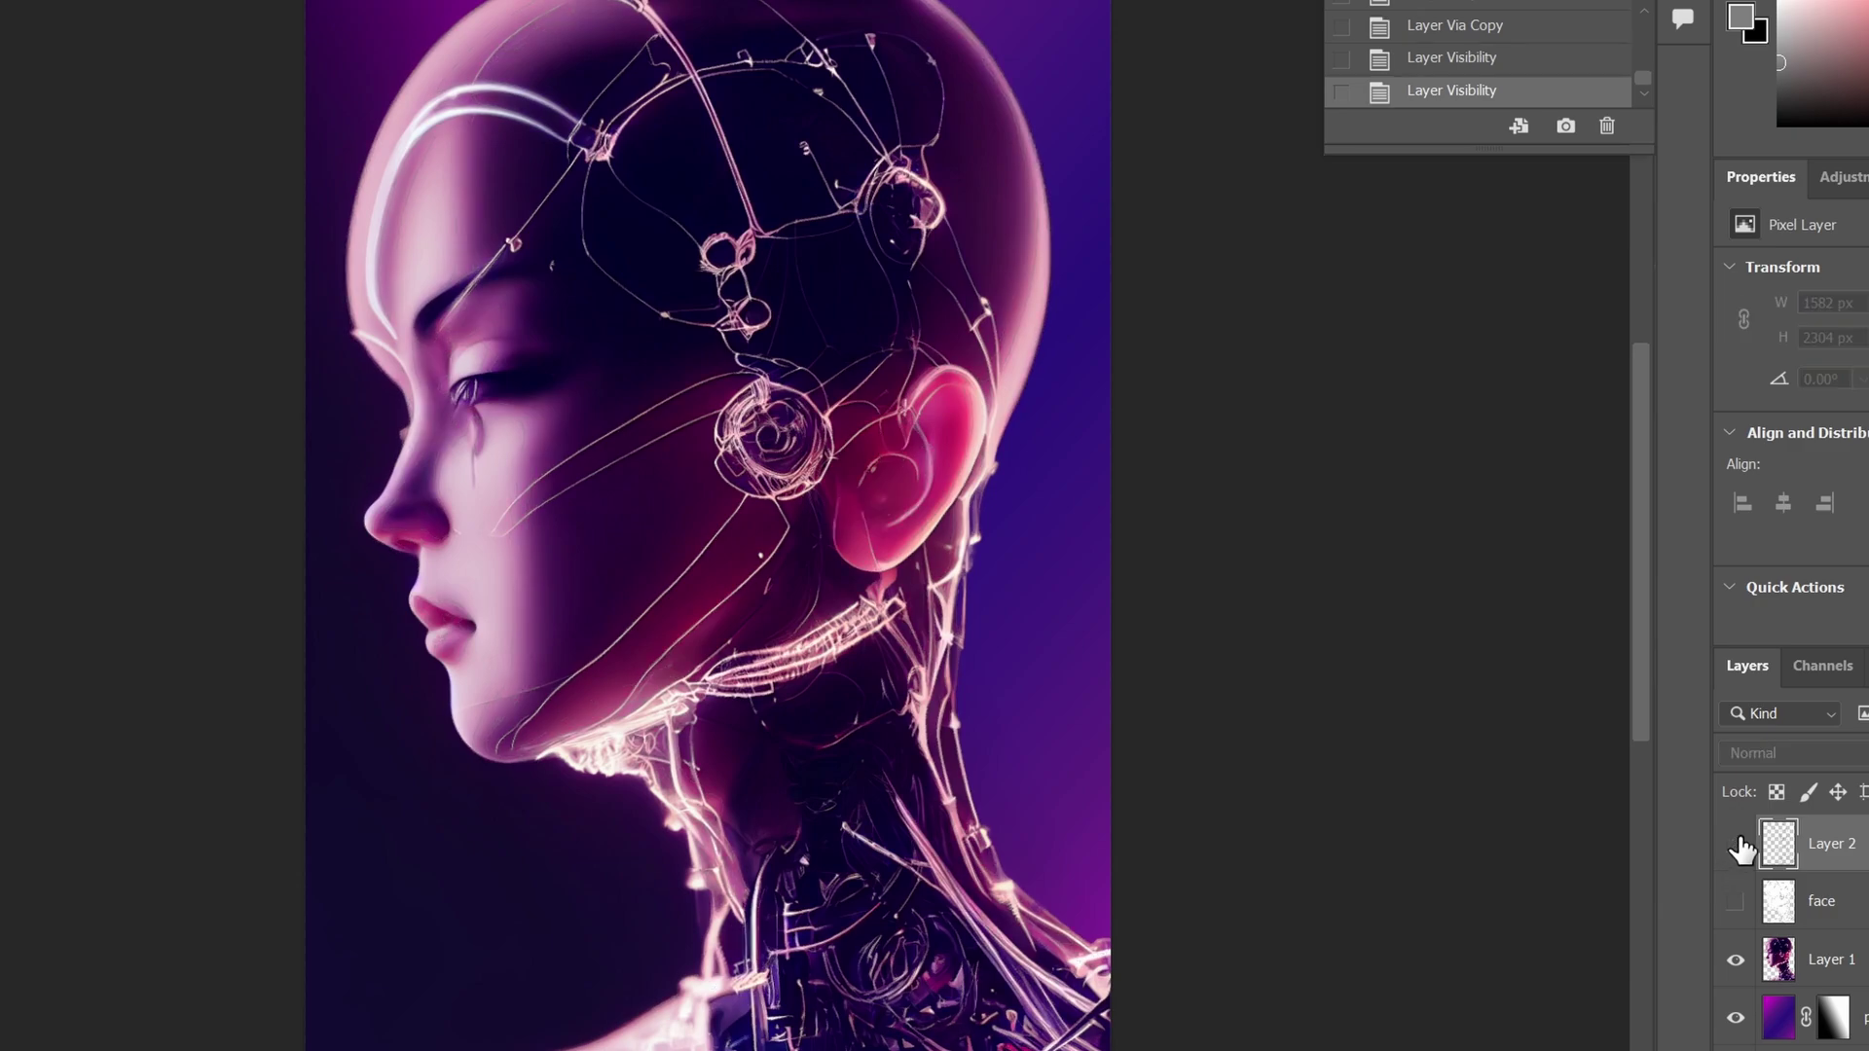
pyautogui.click(1736, 845)
pyautogui.click(1737, 845)
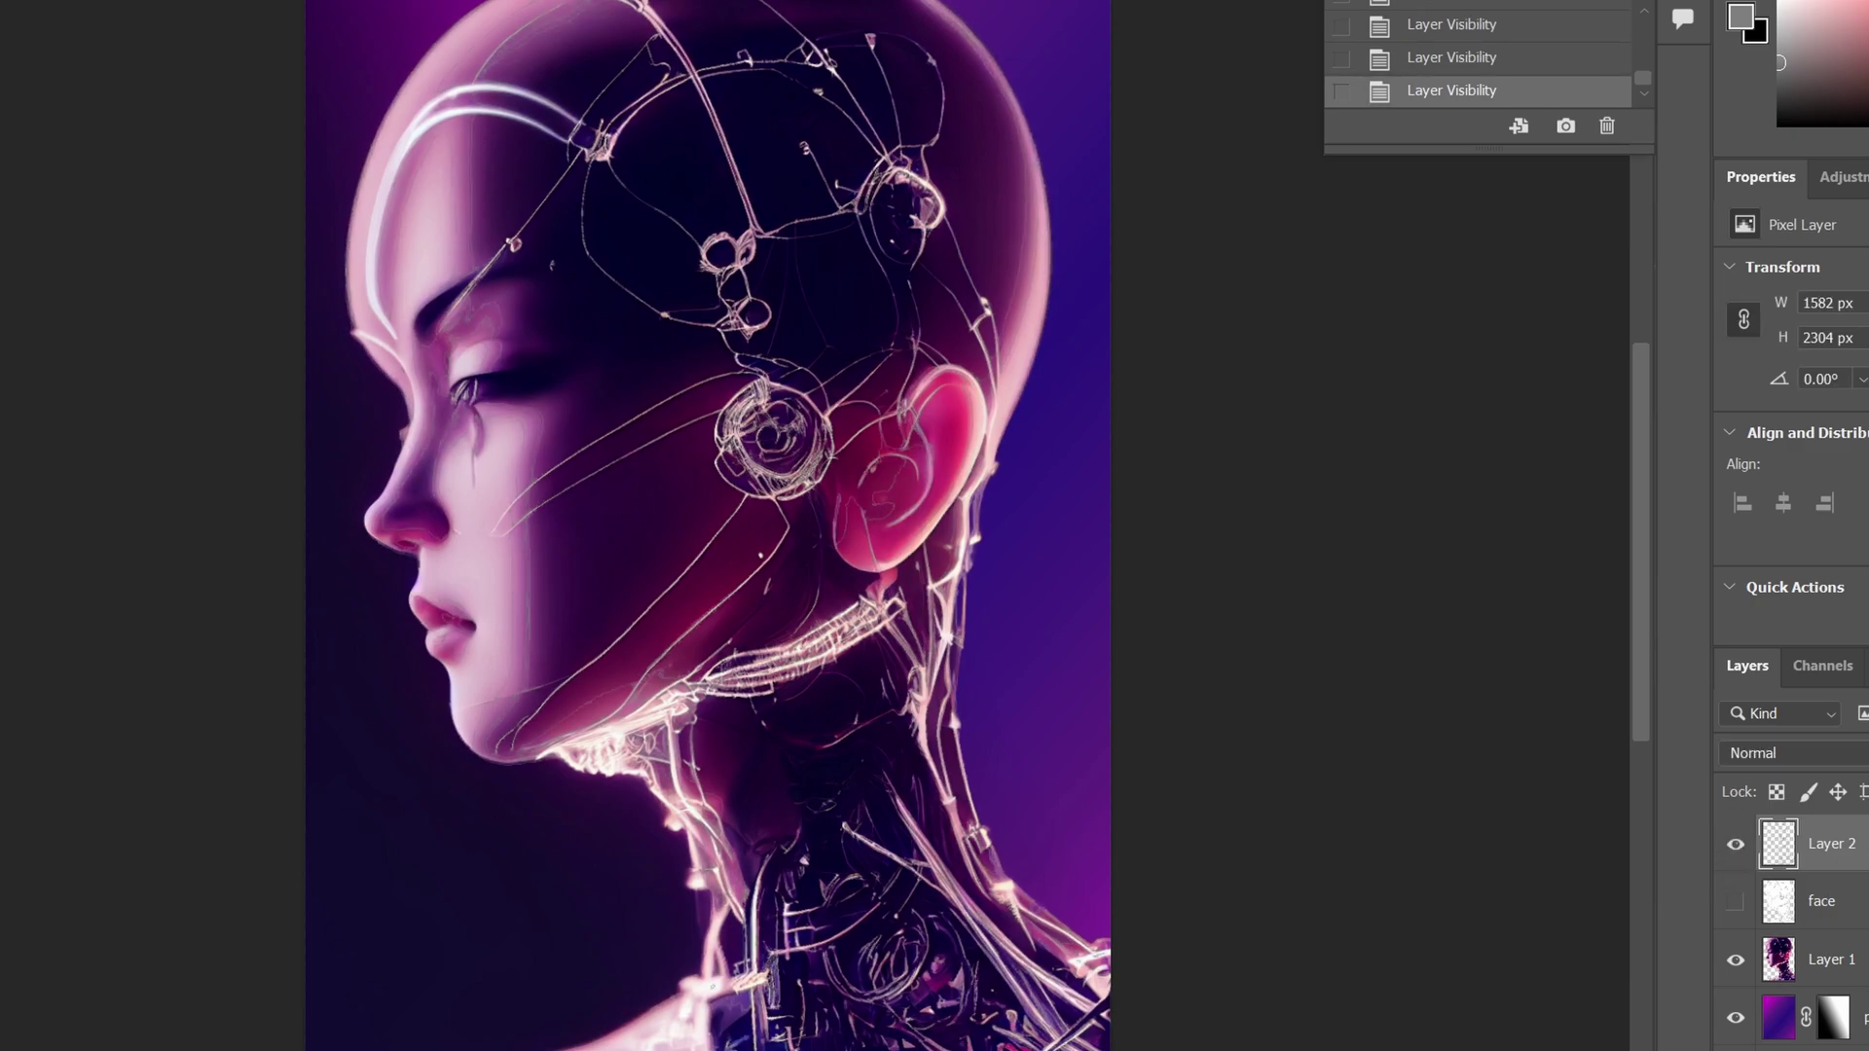
# Set Layer 2's fill opacity to 0% in its blending options and enable an Outer Glow effect
pyautogui.doubleClick(1863, 845)
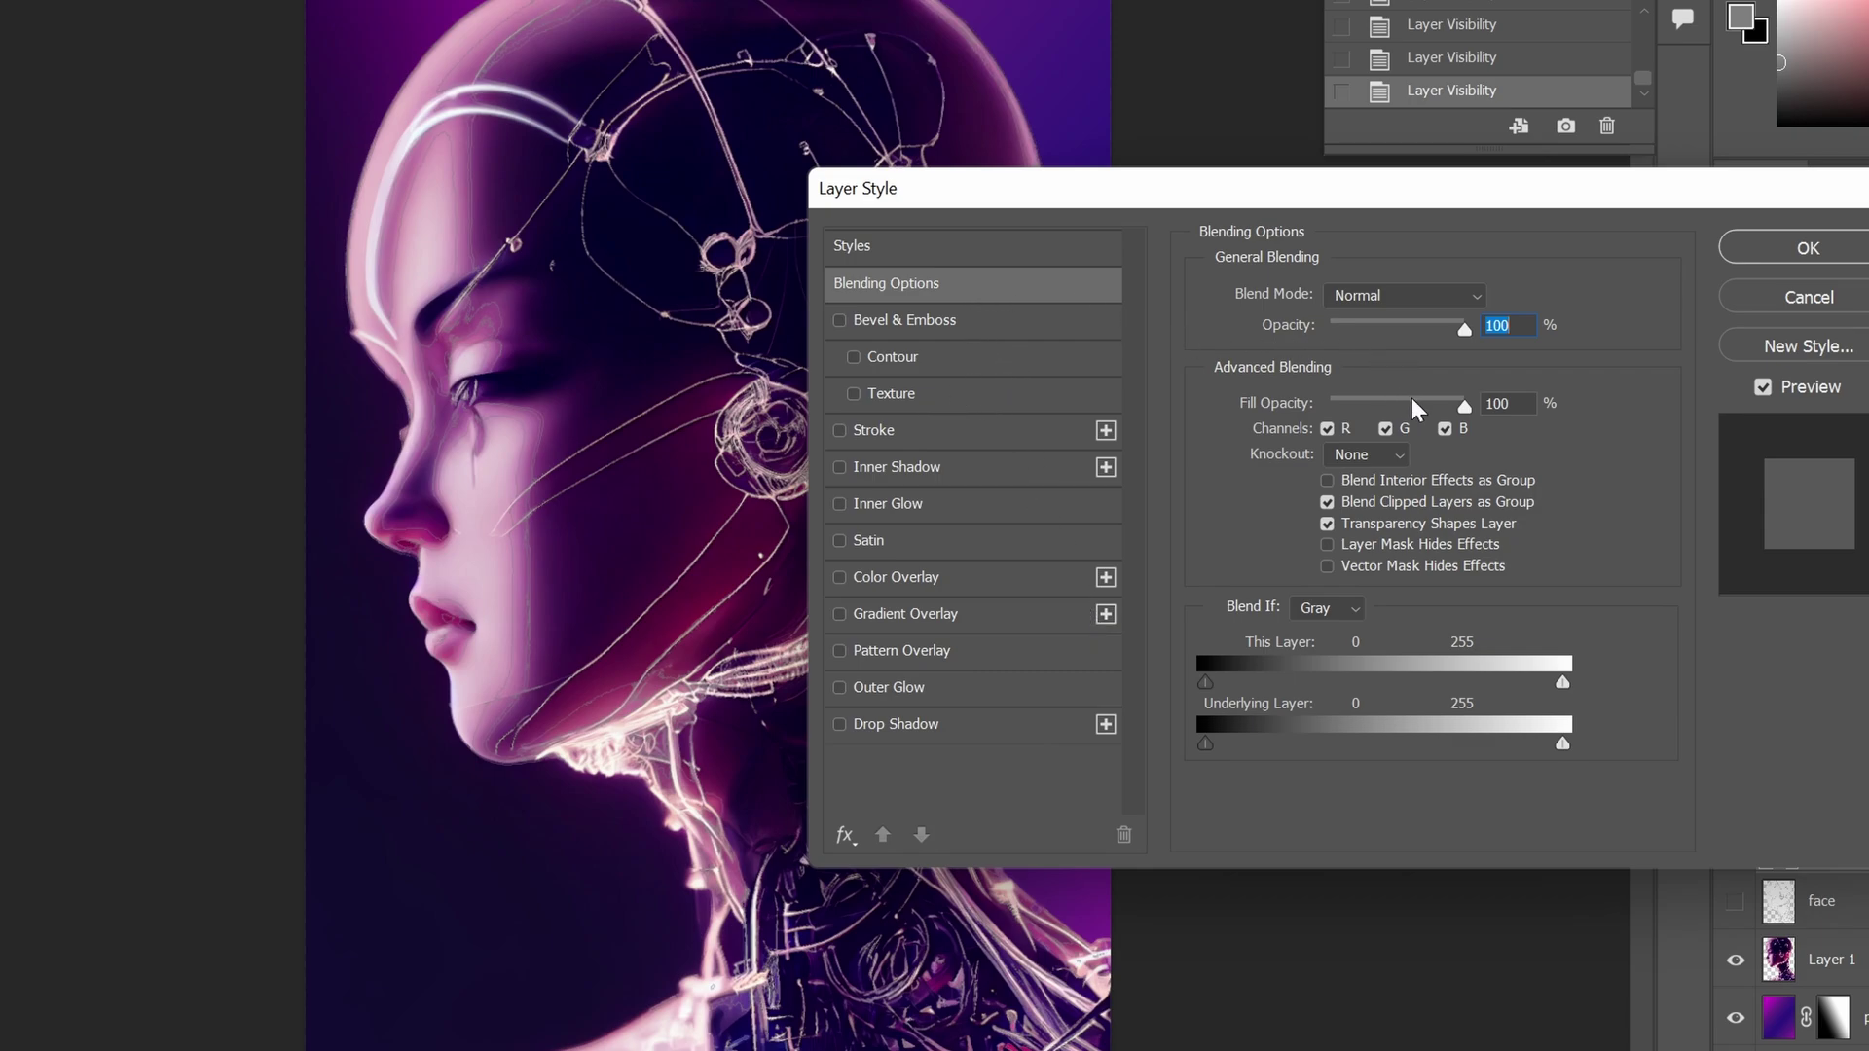
pyautogui.moveTo(1412, 399); pyautogui.dragTo(1242, 401)
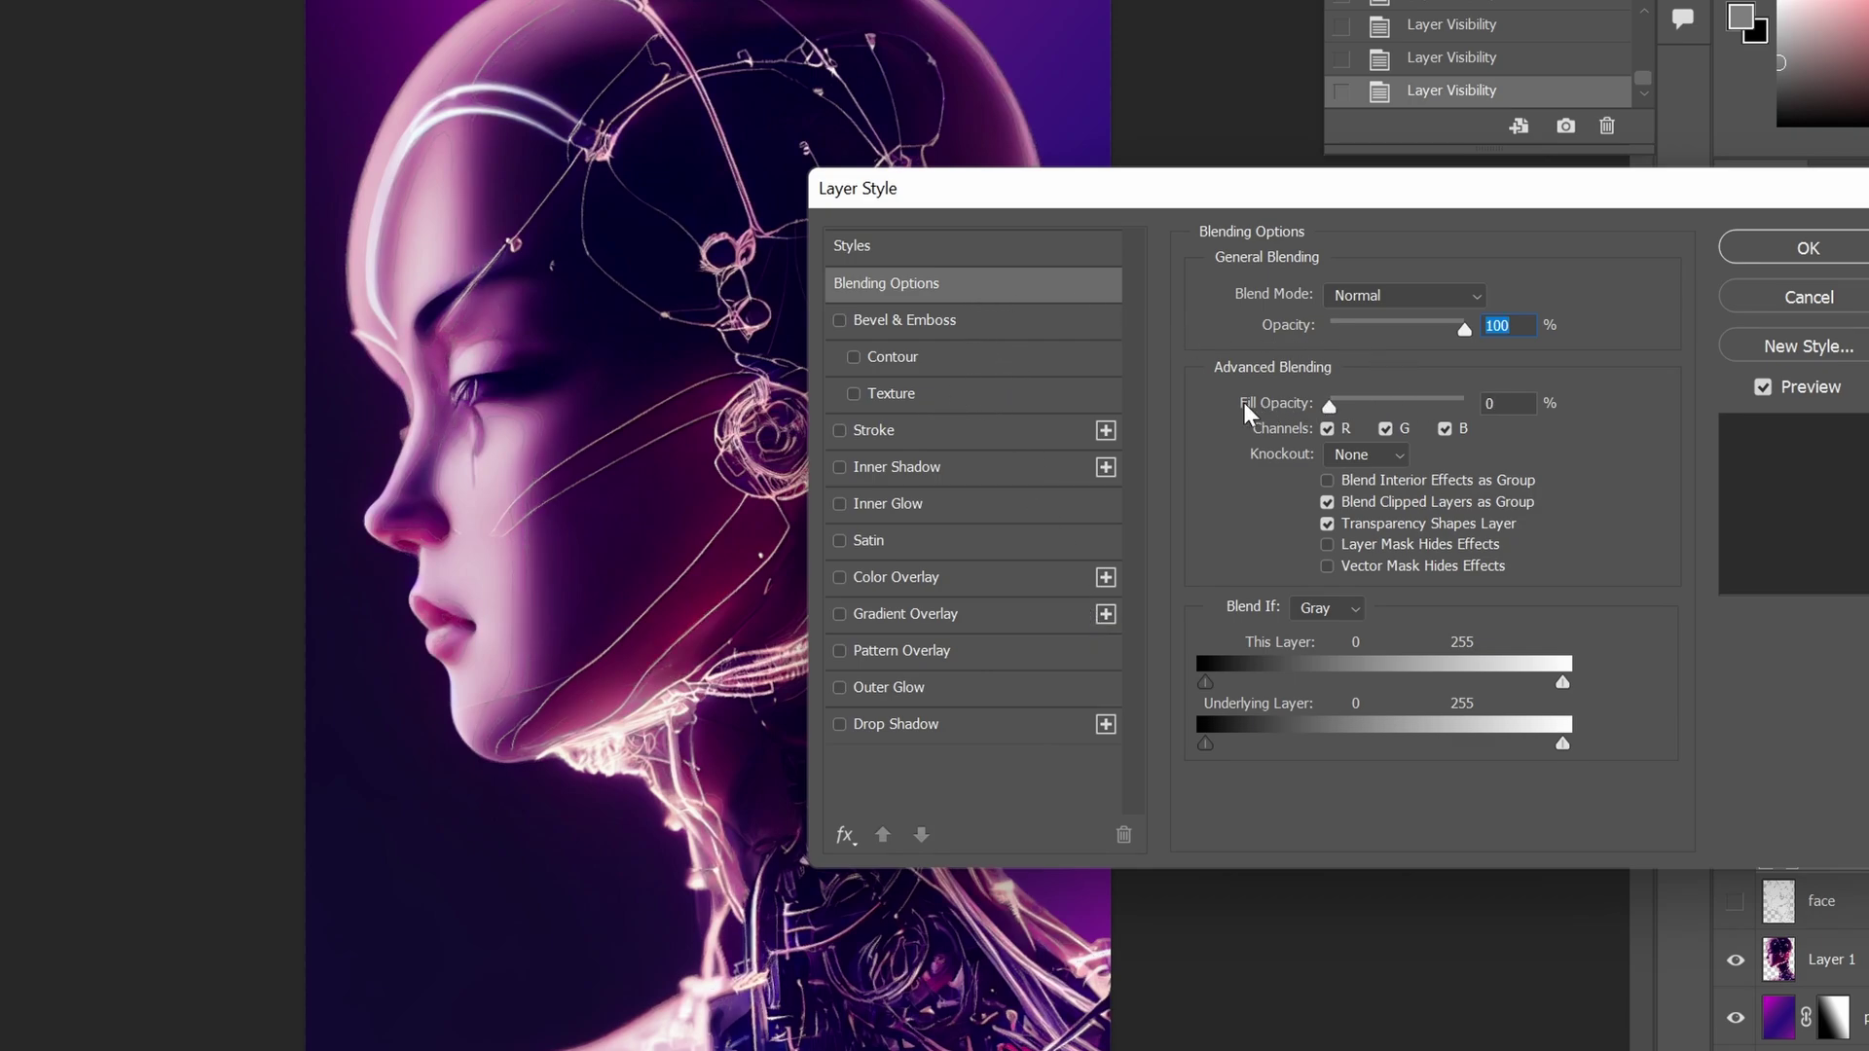
pyautogui.click(856, 690)
pyautogui.moveTo(1125, 190); pyautogui.dragTo(1399, 238)
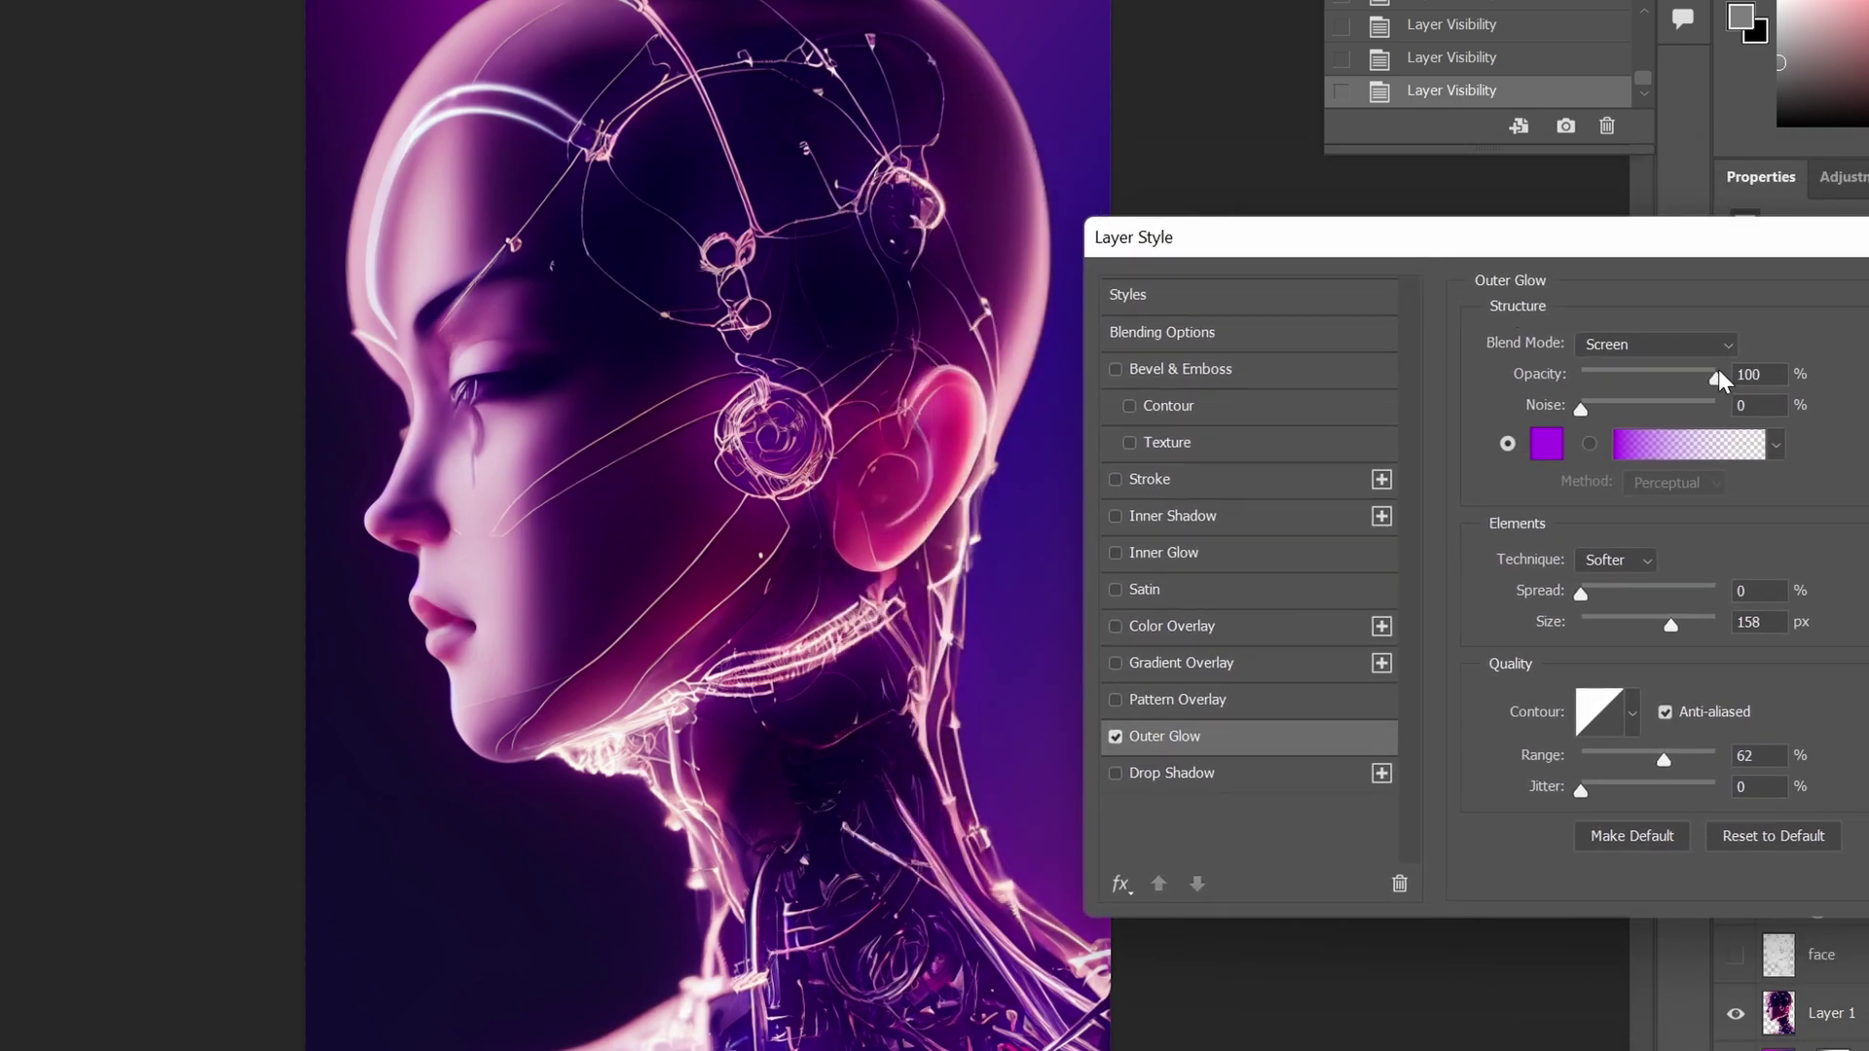
# Set the outer glow's opacity to 100% and its size to 21 px, trying lower opacity first
pyautogui.moveTo(1719, 370); pyautogui.dragTo(1701, 370)
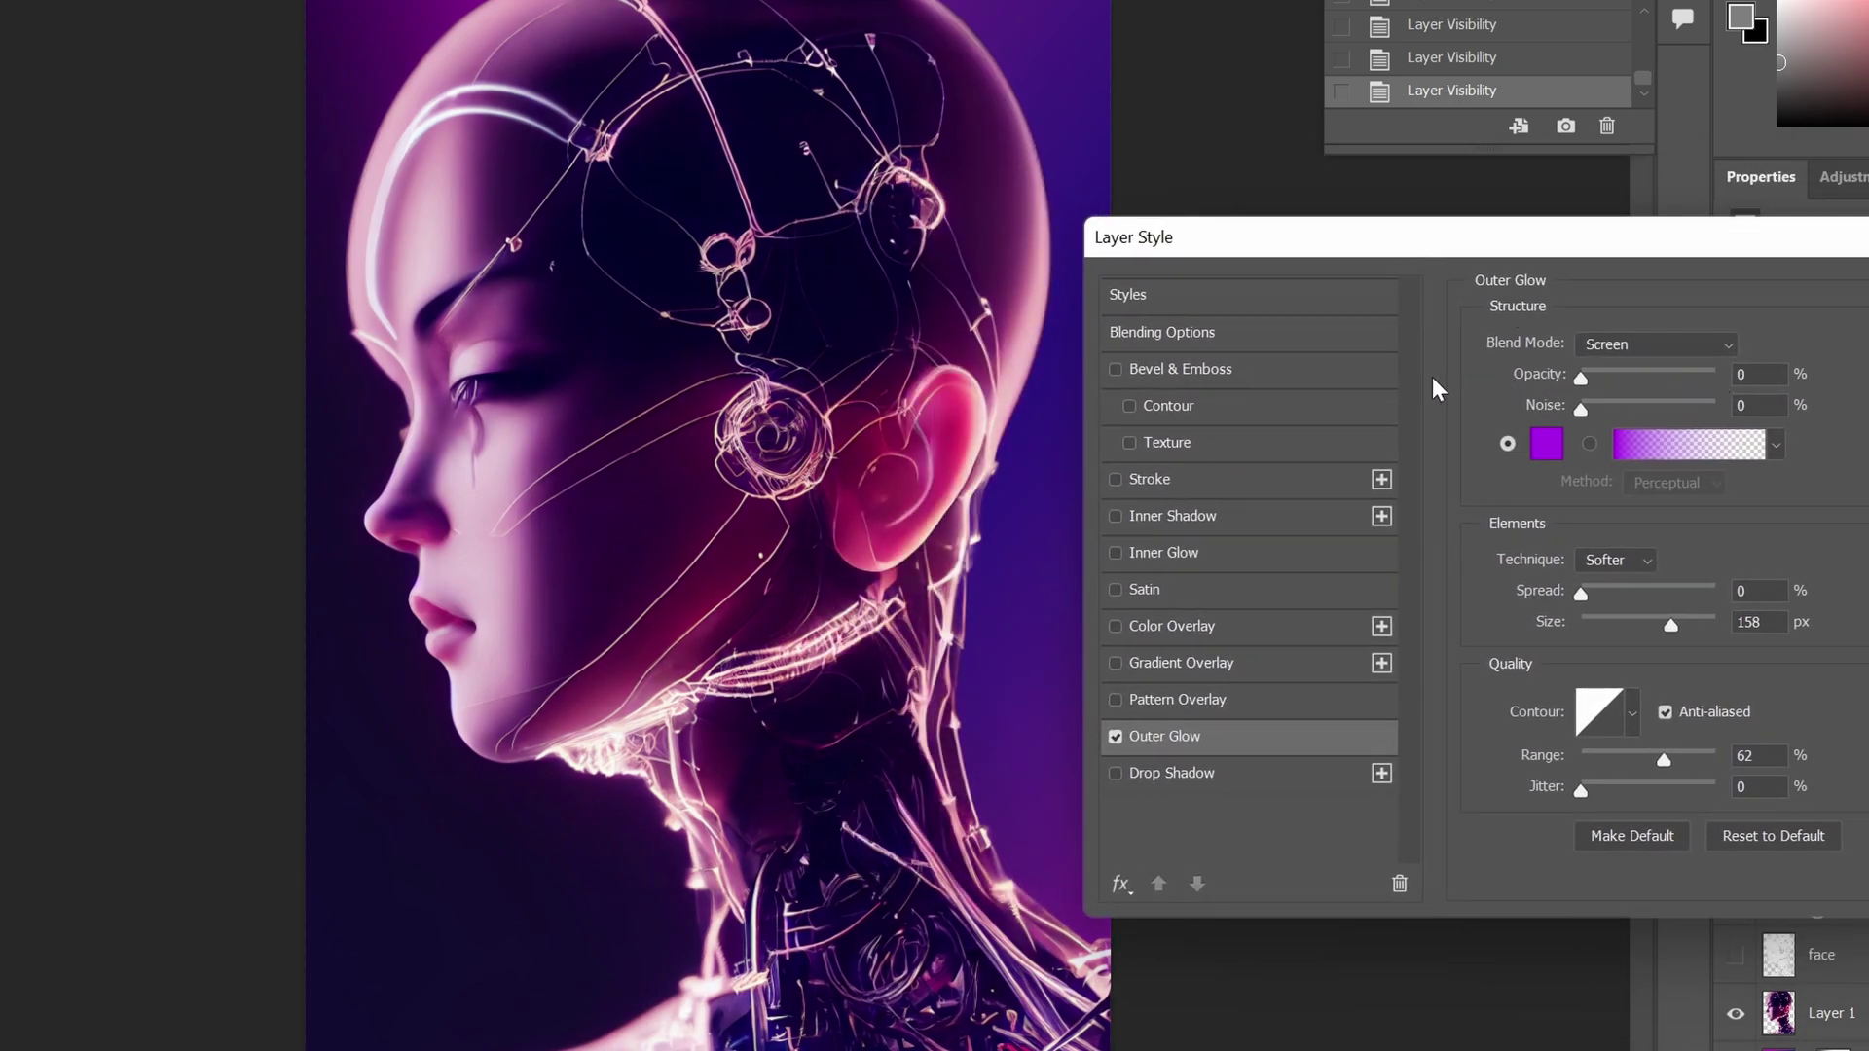
pyautogui.moveTo(1581, 377); pyautogui.dragTo(1772, 380)
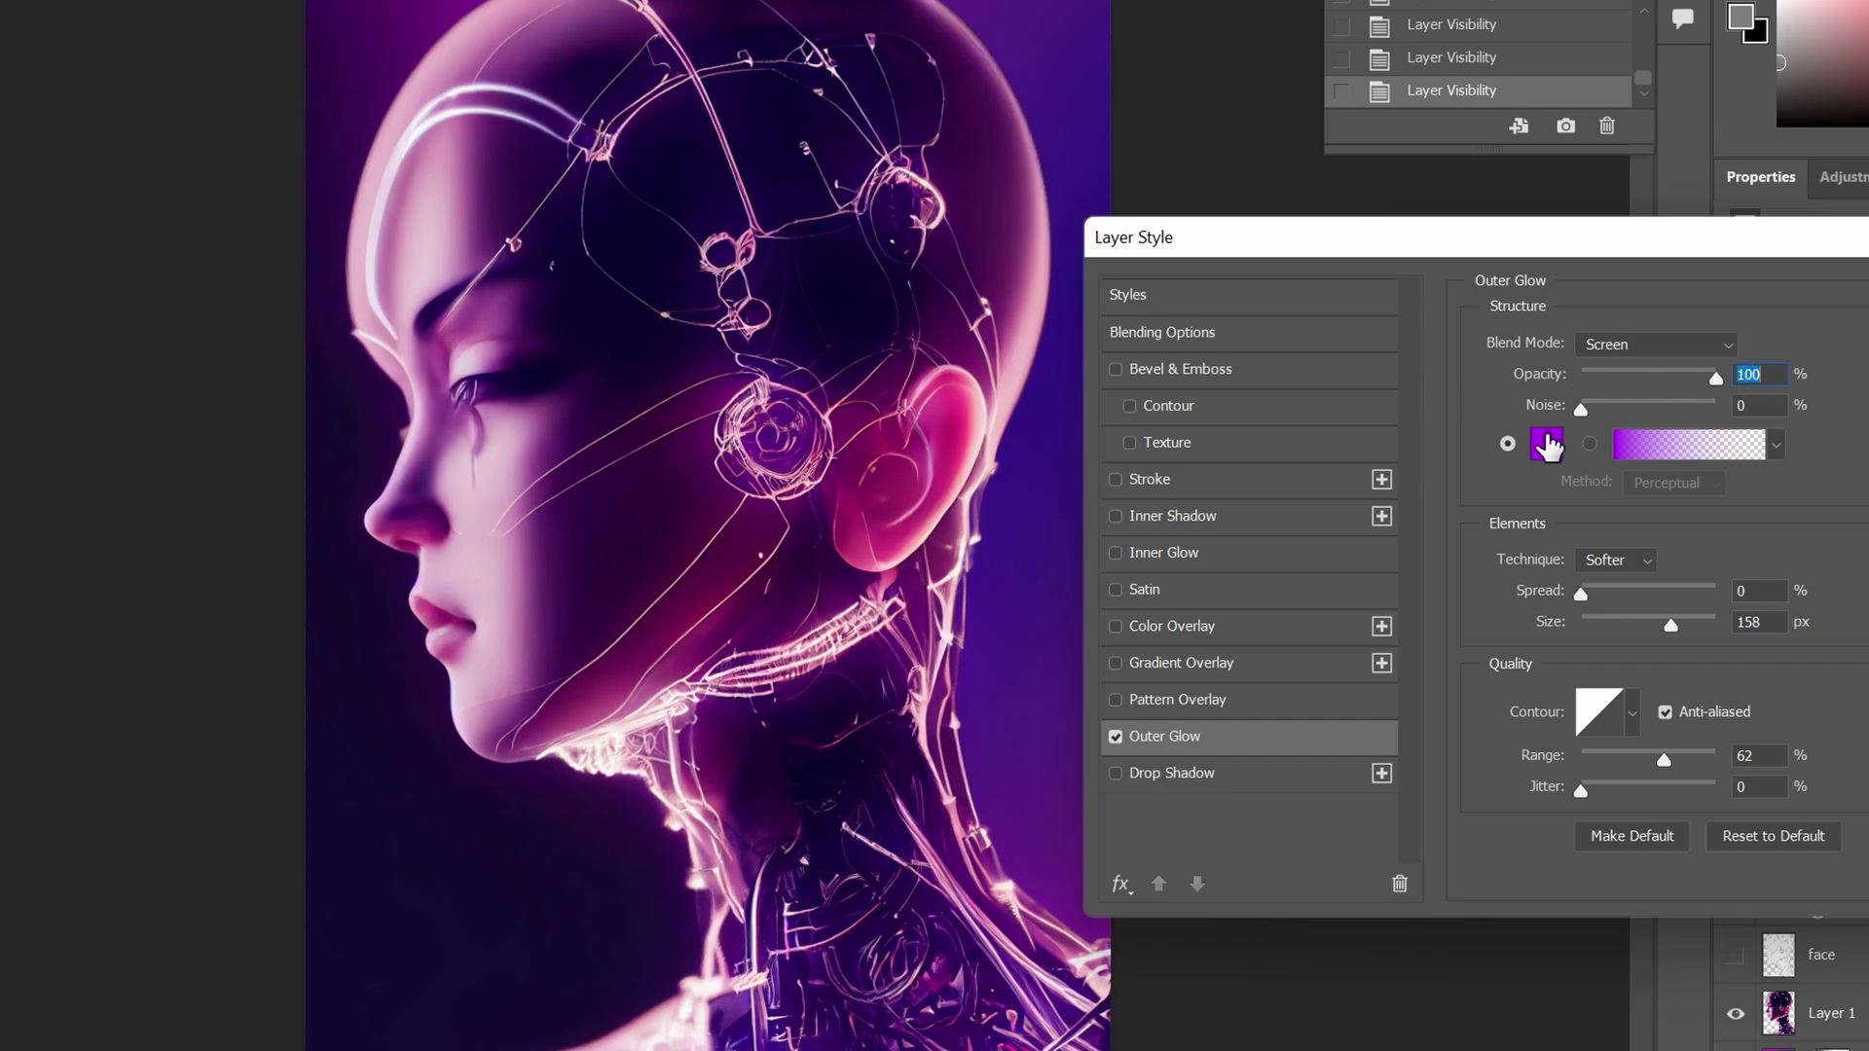
pyautogui.moveTo(1612, 635)
pyautogui.mouseDown()
pyautogui.moveTo(1532, 629)
pyautogui.moveTo(1685, 622)
pyautogui.moveTo(1599, 621)
pyautogui.mouseUp()
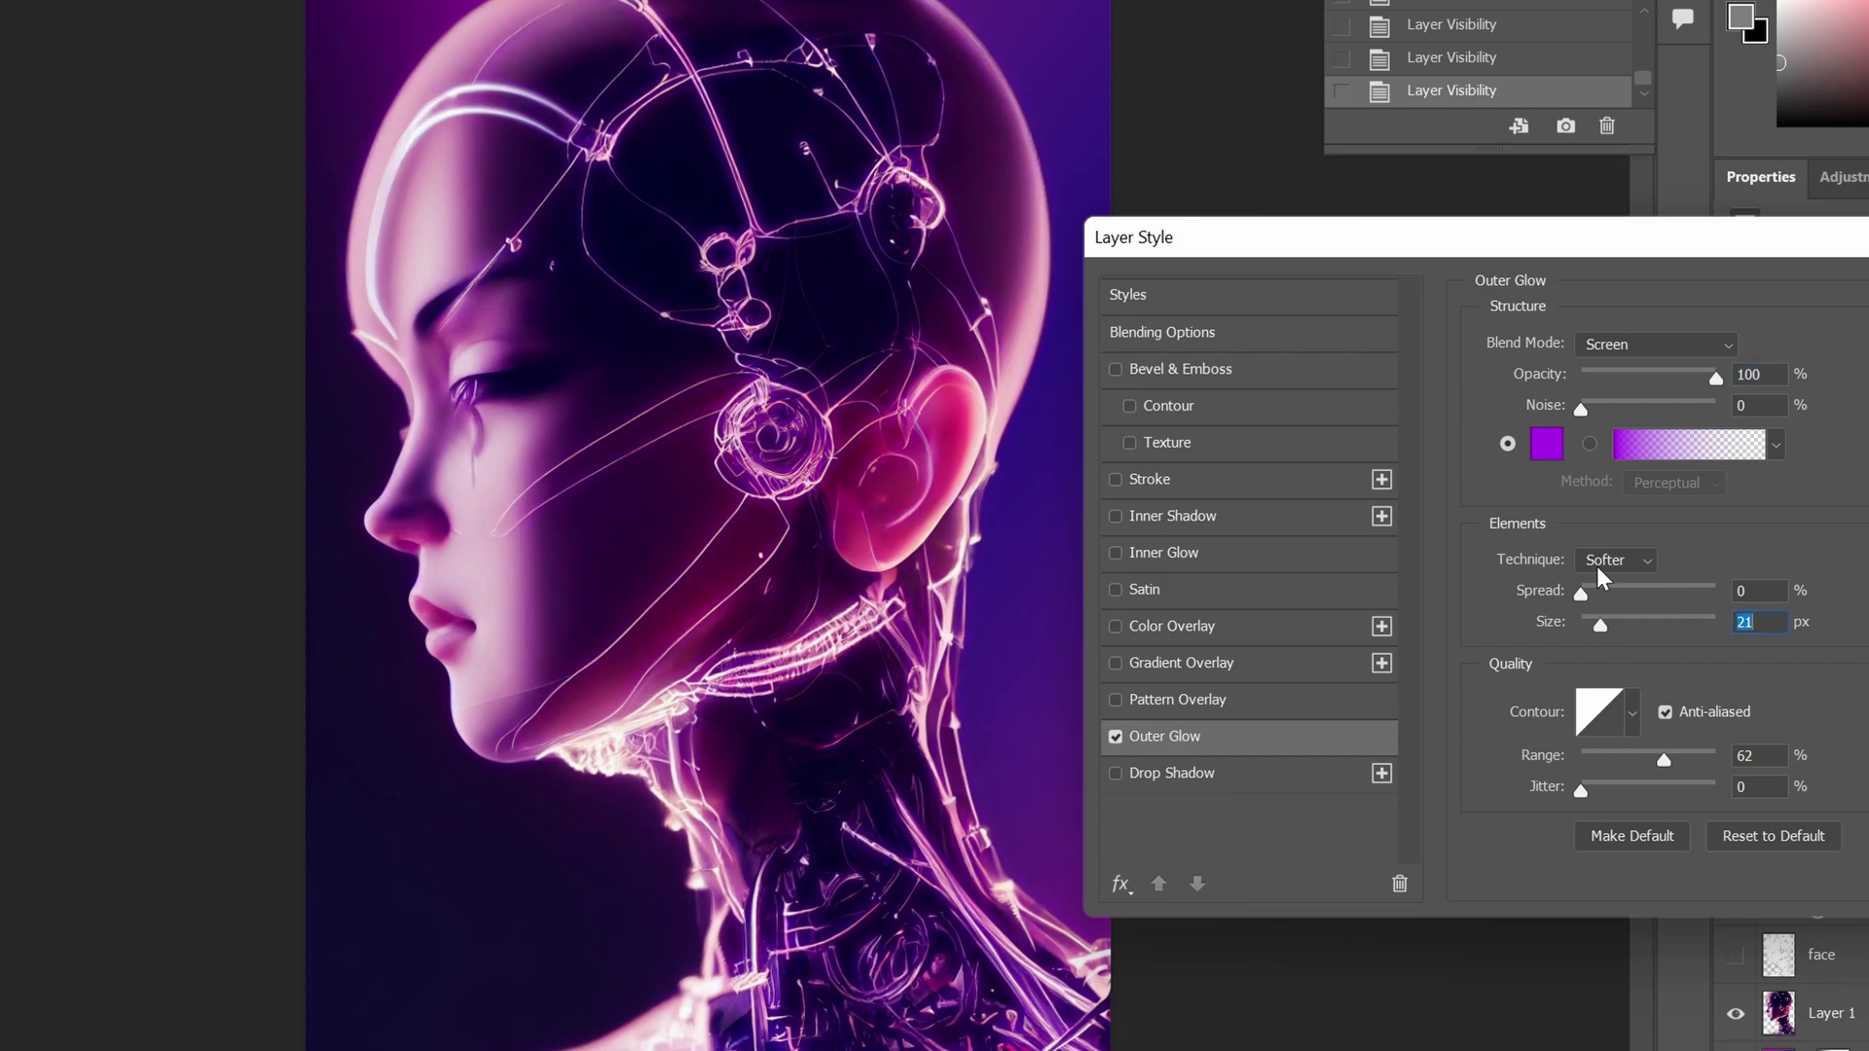
# Change the outer glow colour to a warm golden tone with hue 42
pyautogui.click(1548, 442)
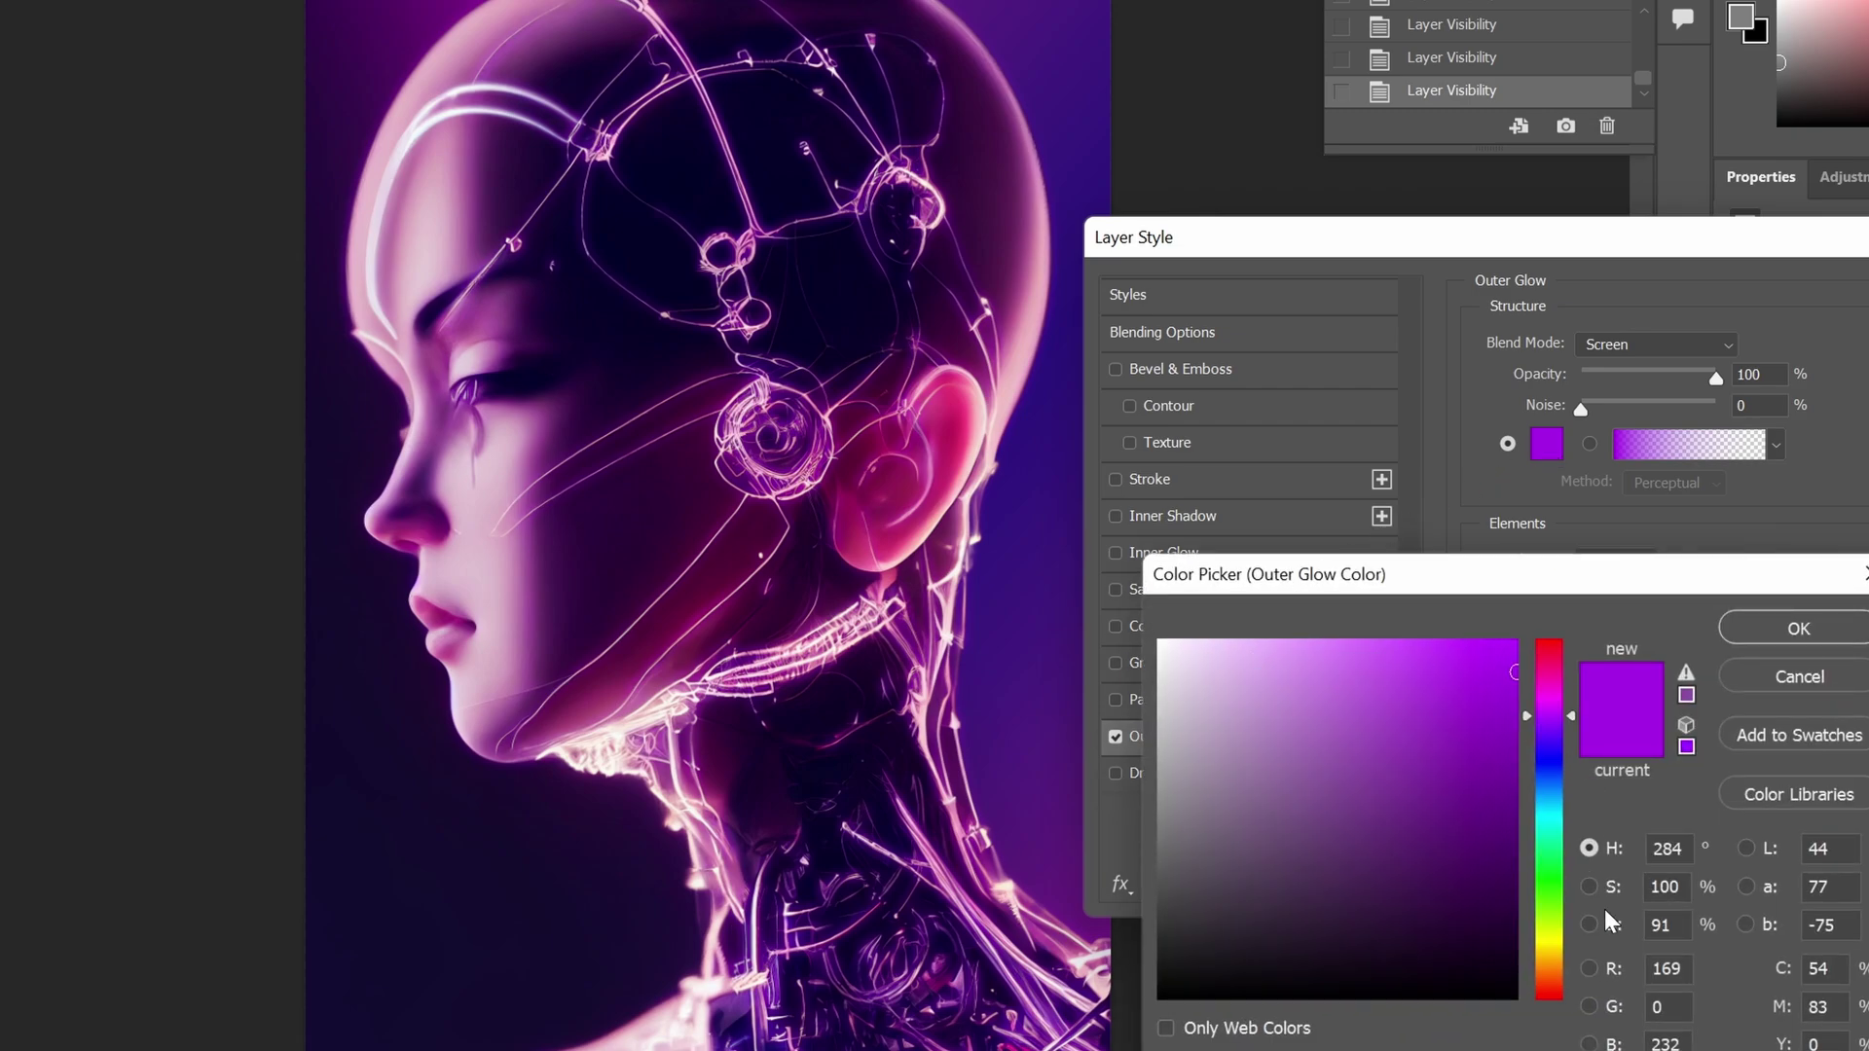
pyautogui.moveTo(1343, 782); pyautogui.dragTo(1147, 618)
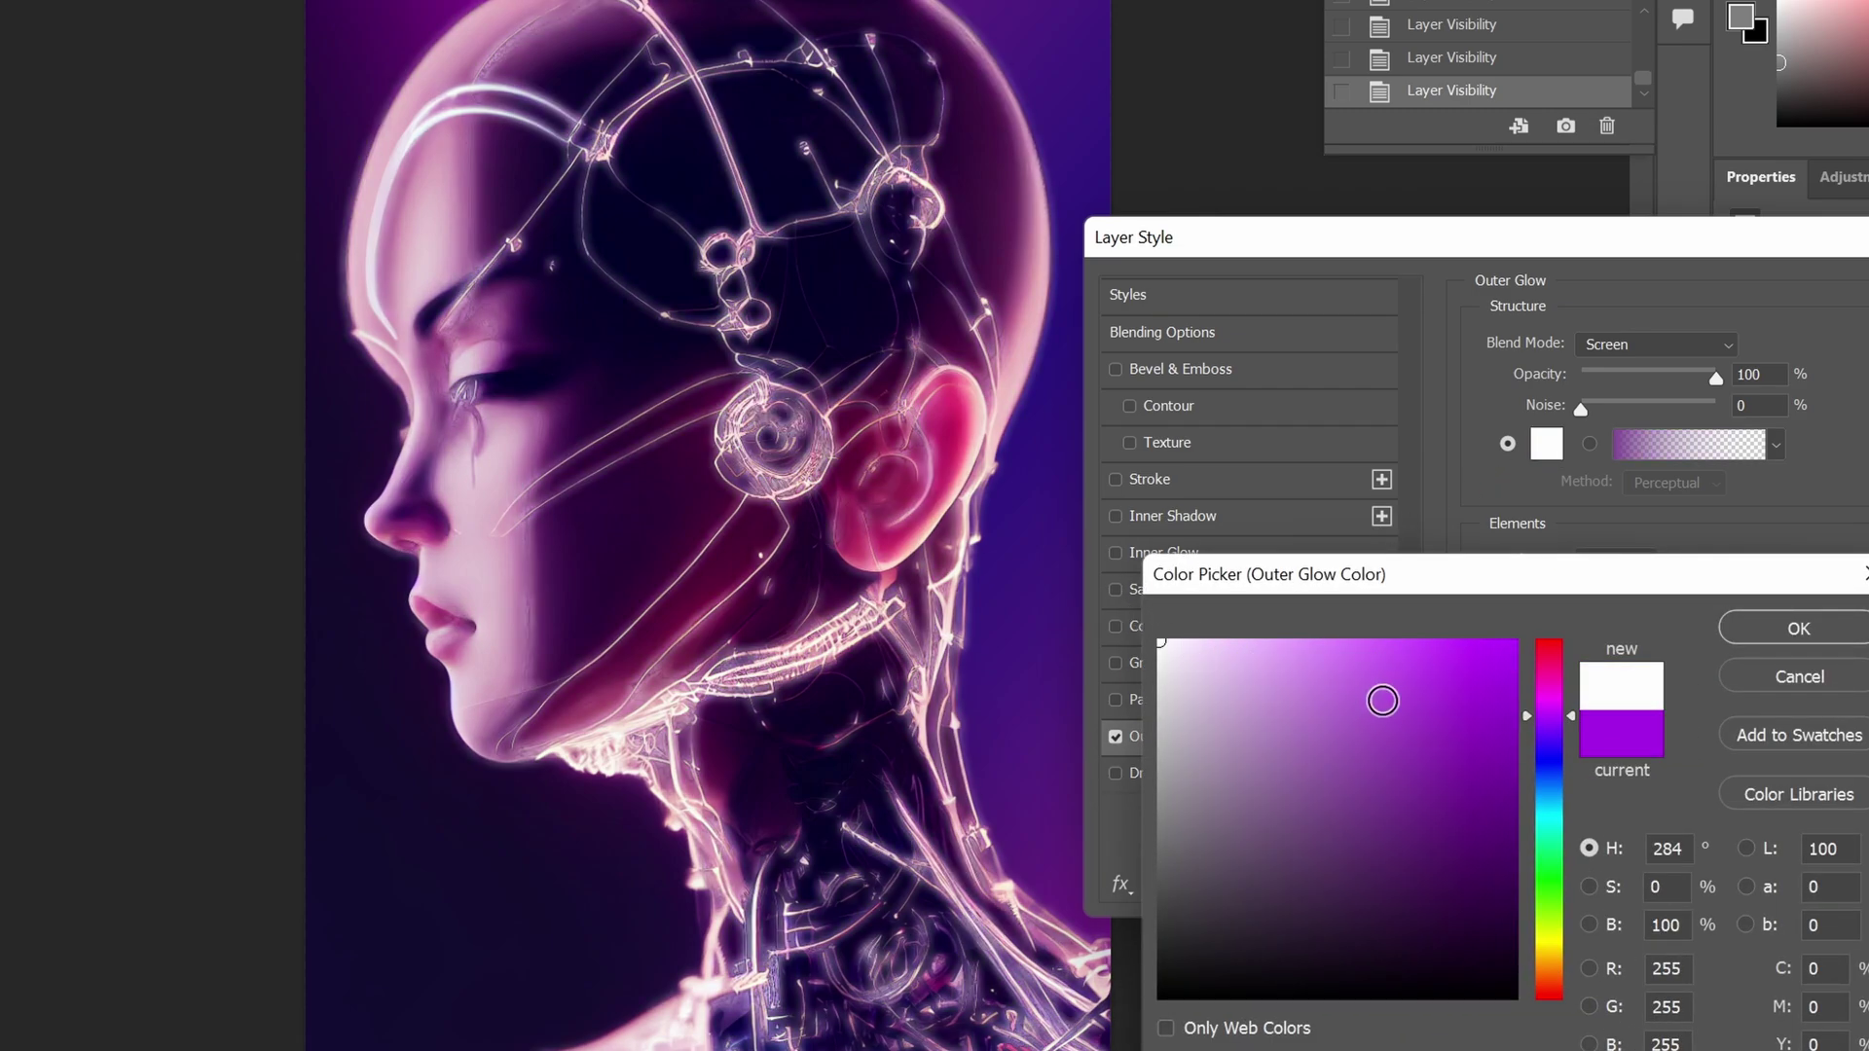
pyautogui.click(1551, 958)
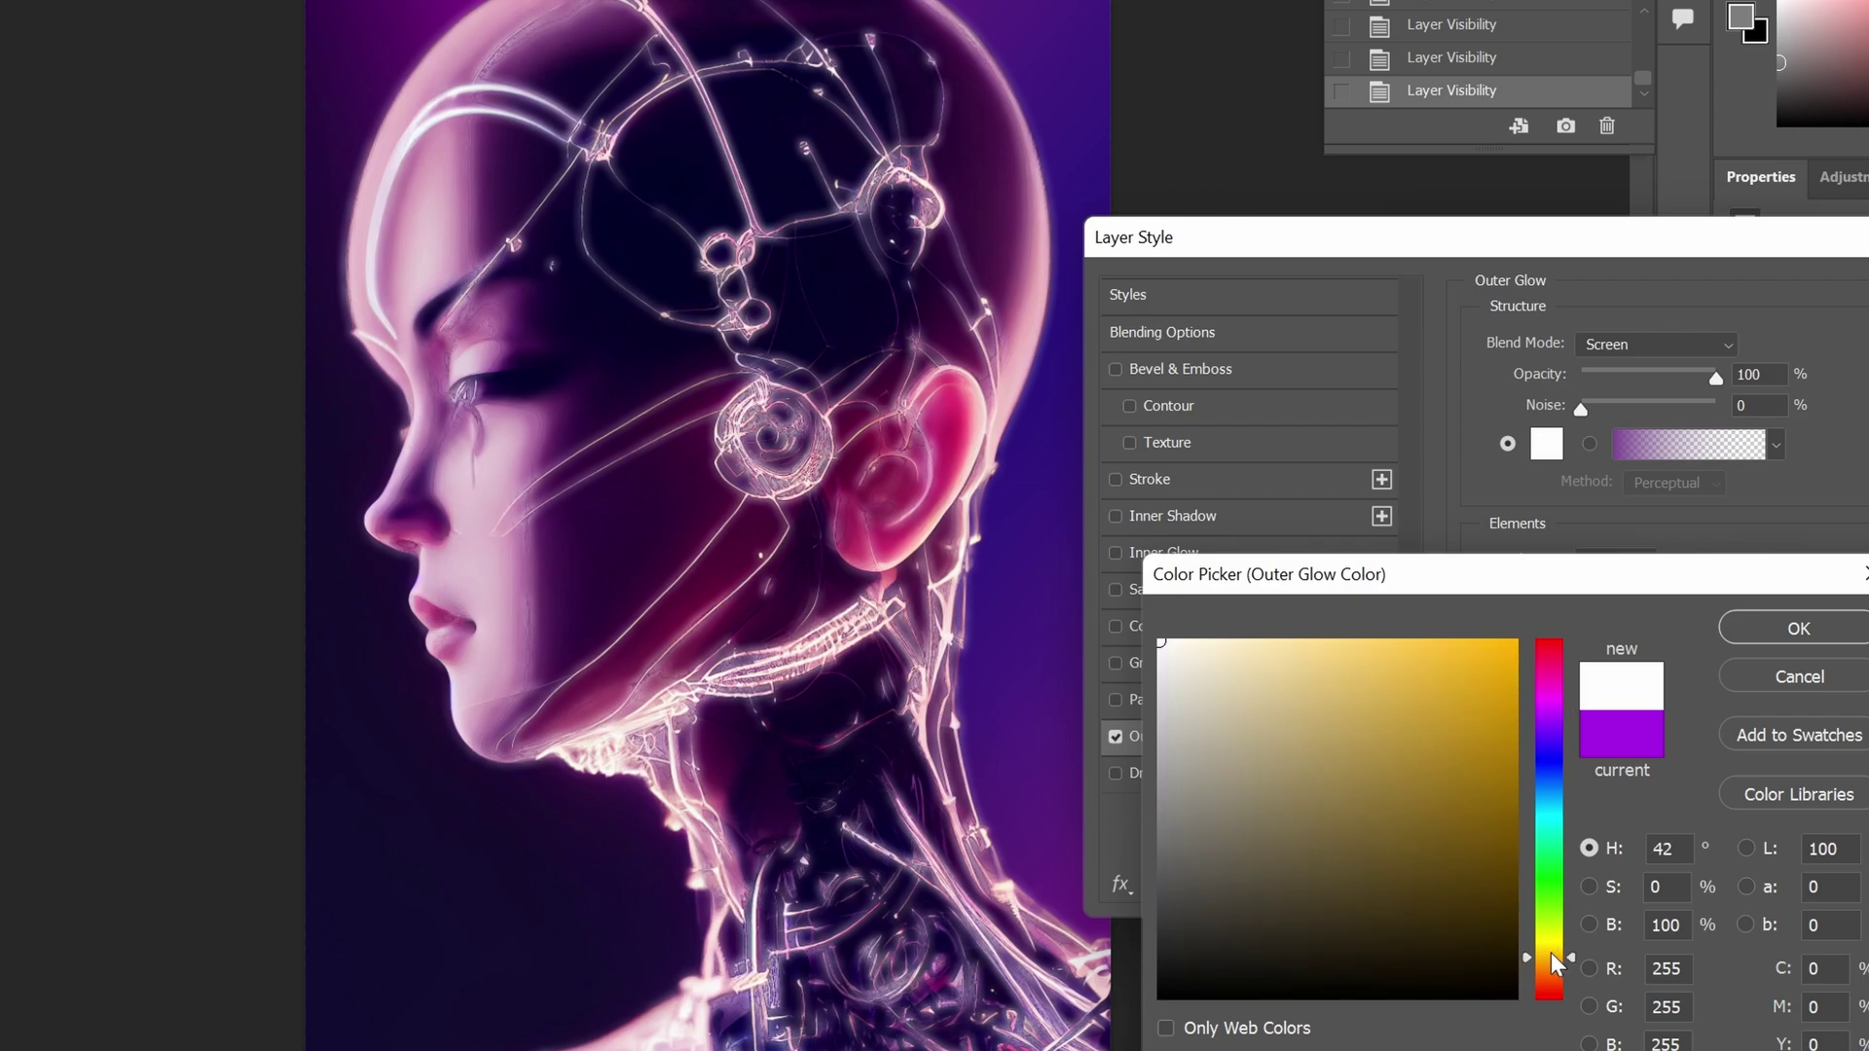
pyautogui.click(1478, 640)
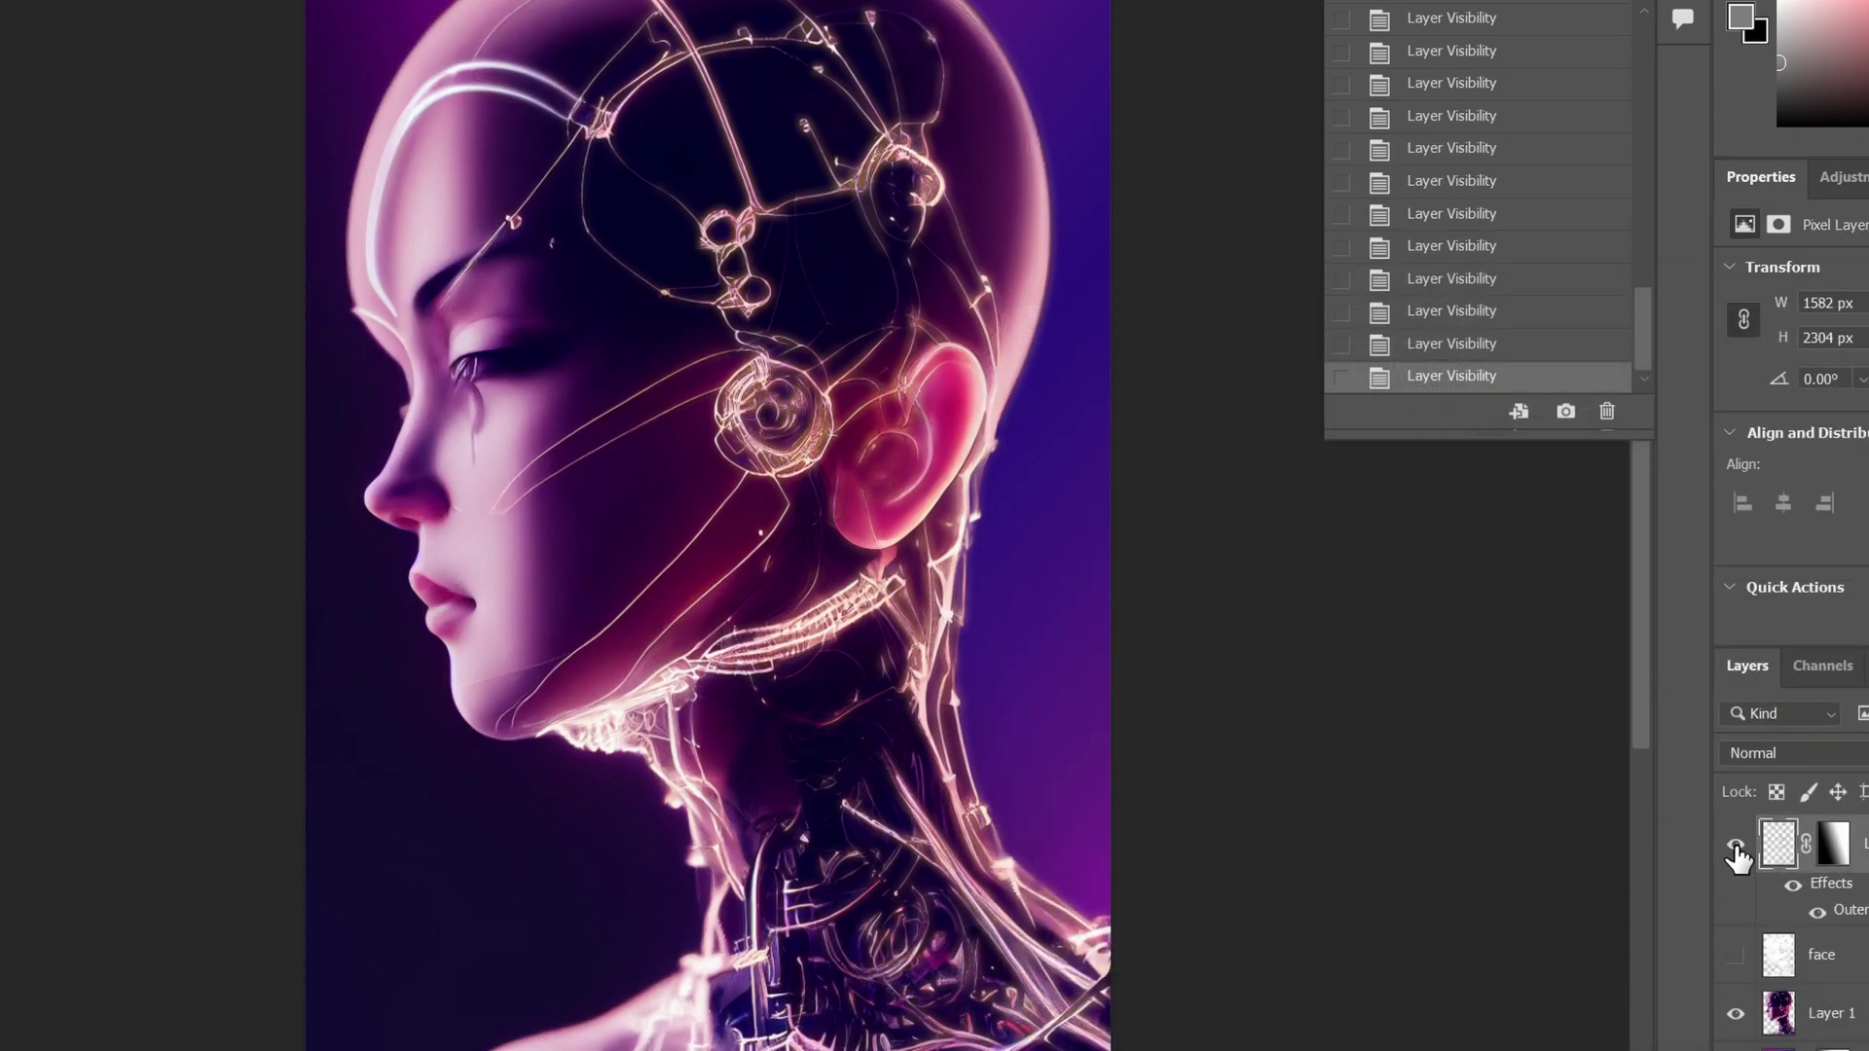
# Compare the portrait with the masked glow layer on and off and inspect the glow around the jaw and neck
pyautogui.click(1735, 844)
pyautogui.click(1736, 845)
pyautogui.click(1736, 844)
pyautogui.click(1736, 845)
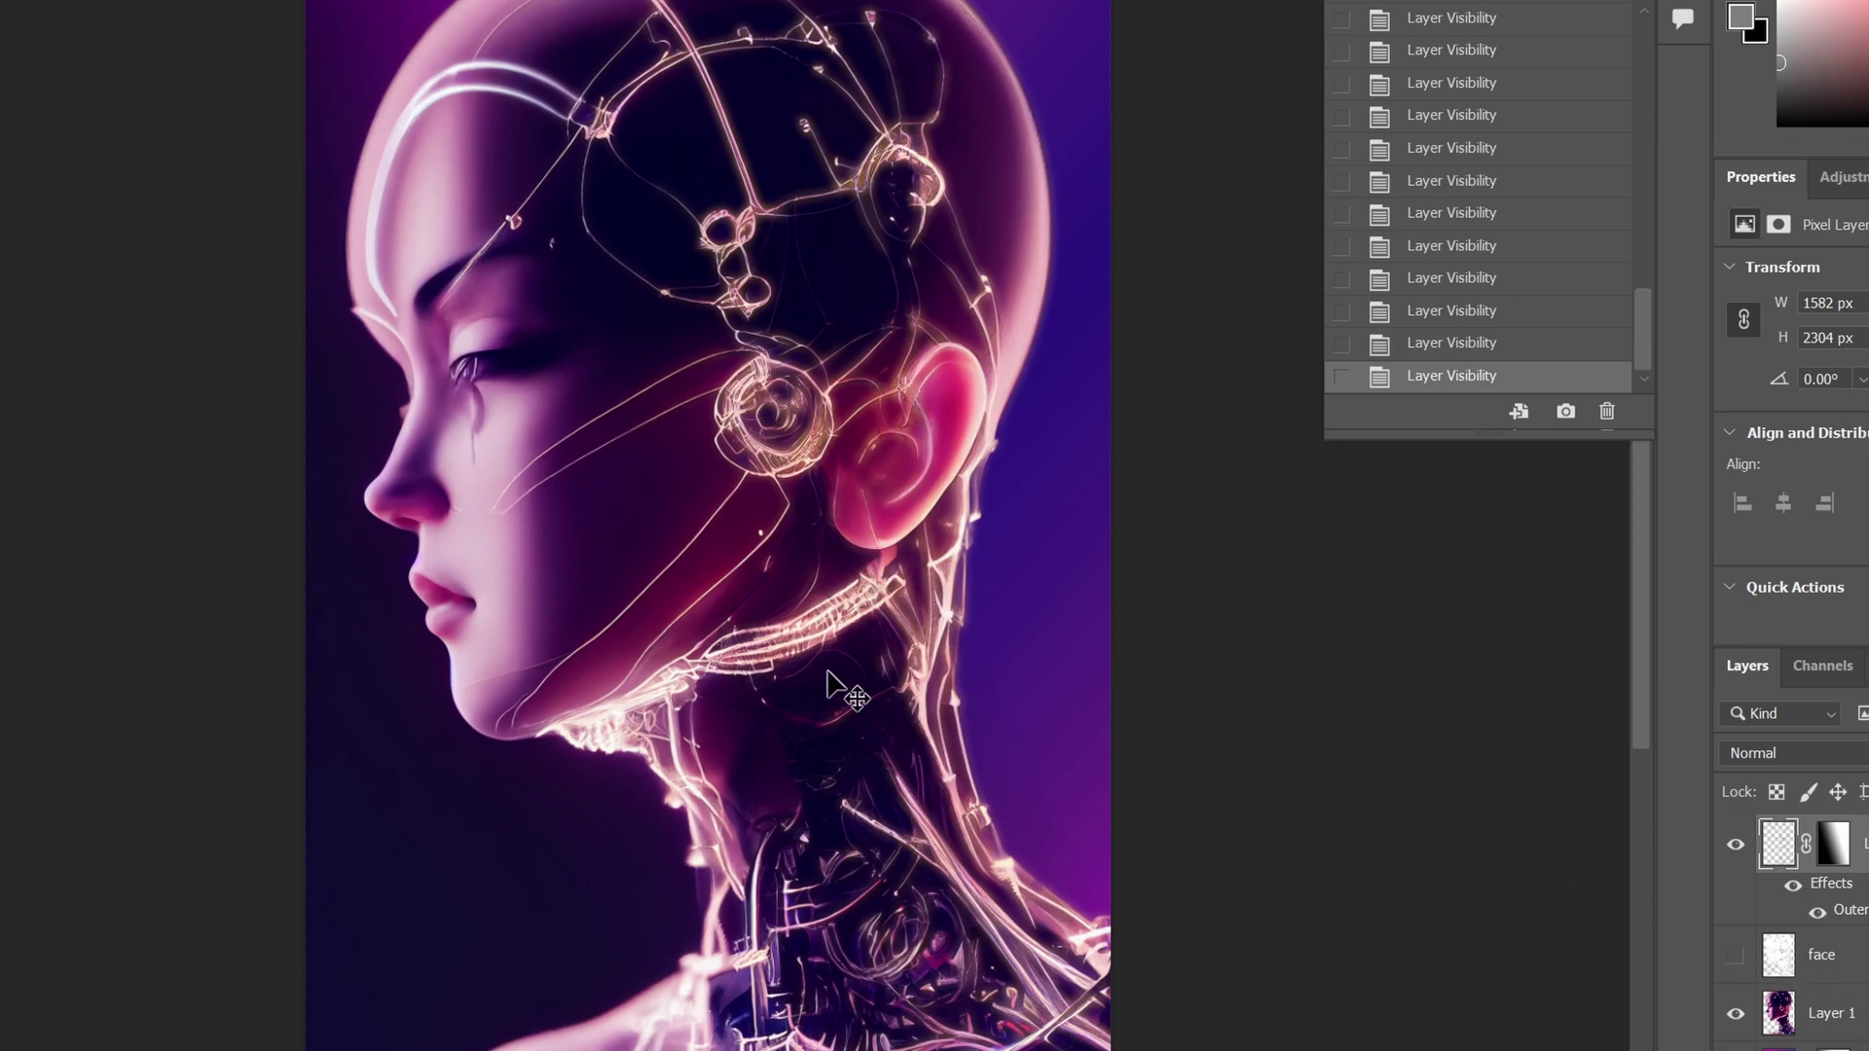
pyautogui.scroll(1, 707, 525)
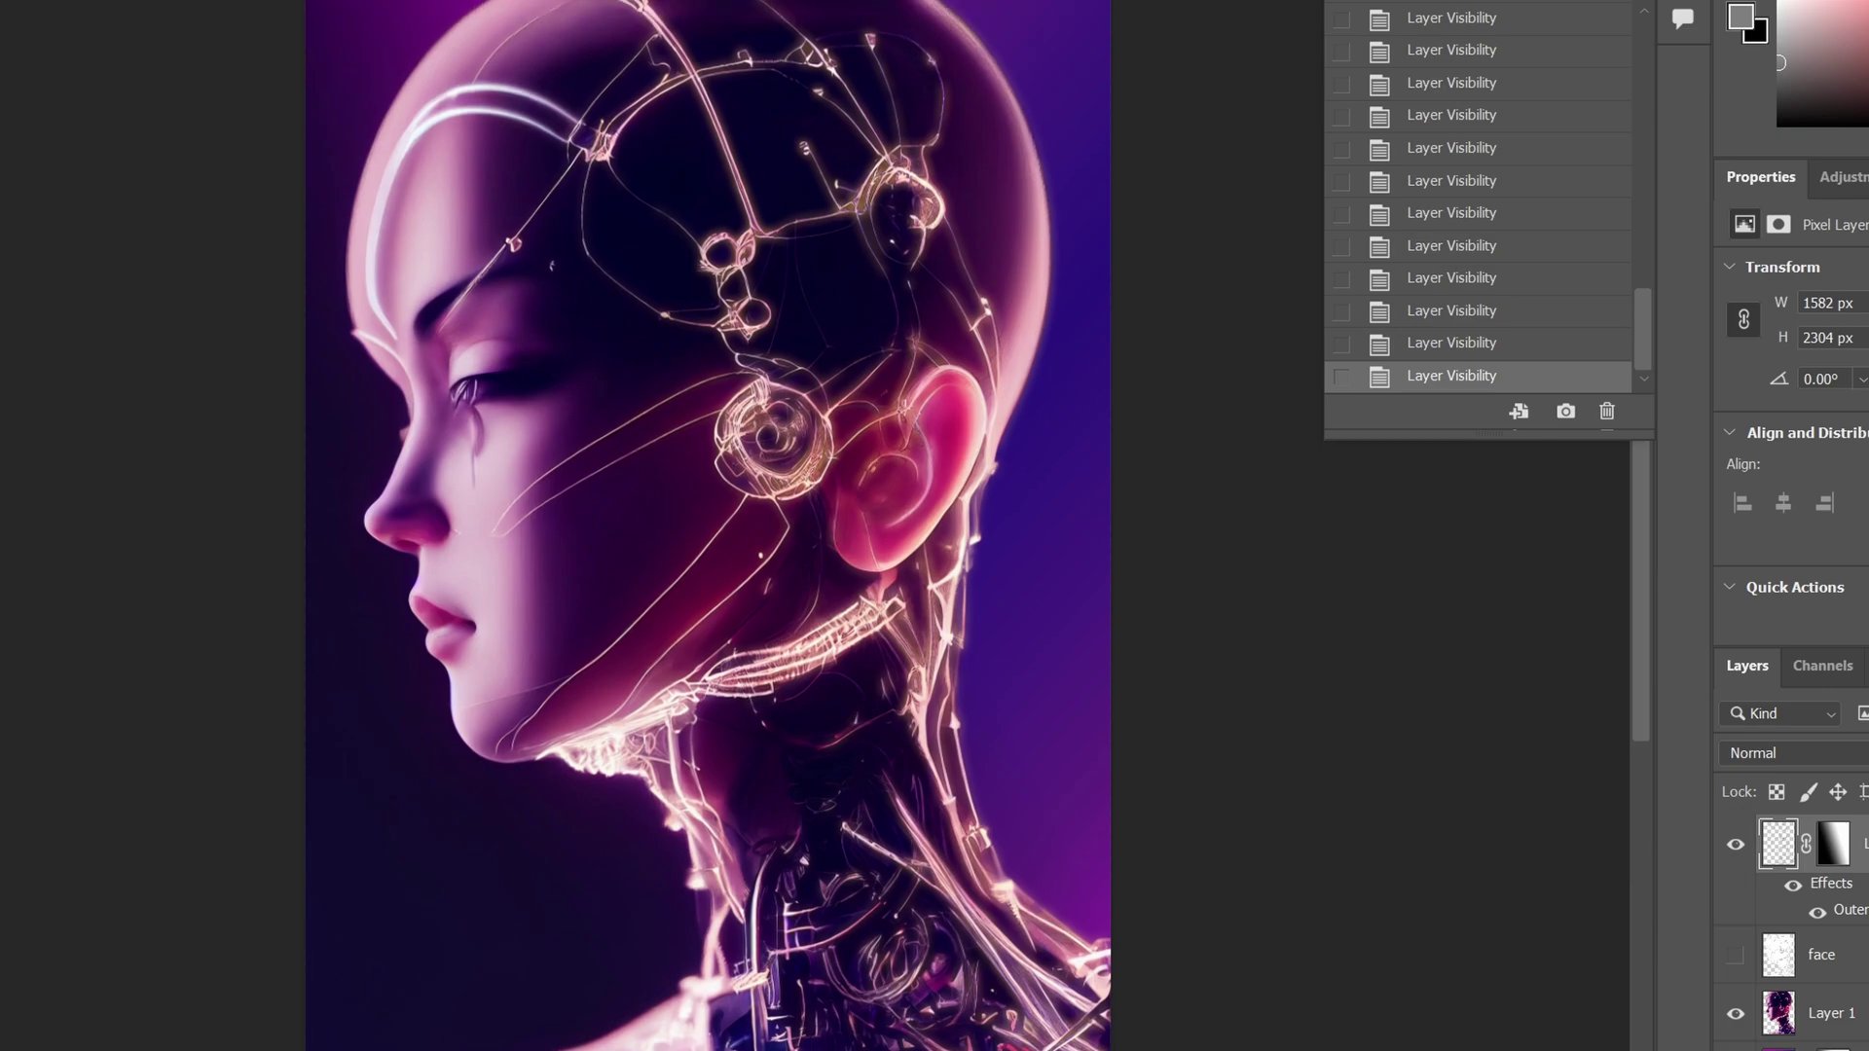
pyautogui.moveTo(504, 710); pyautogui.dragTo(700, 810)
pyautogui.moveTo(1012, 834); pyautogui.dragTo(838, 692)
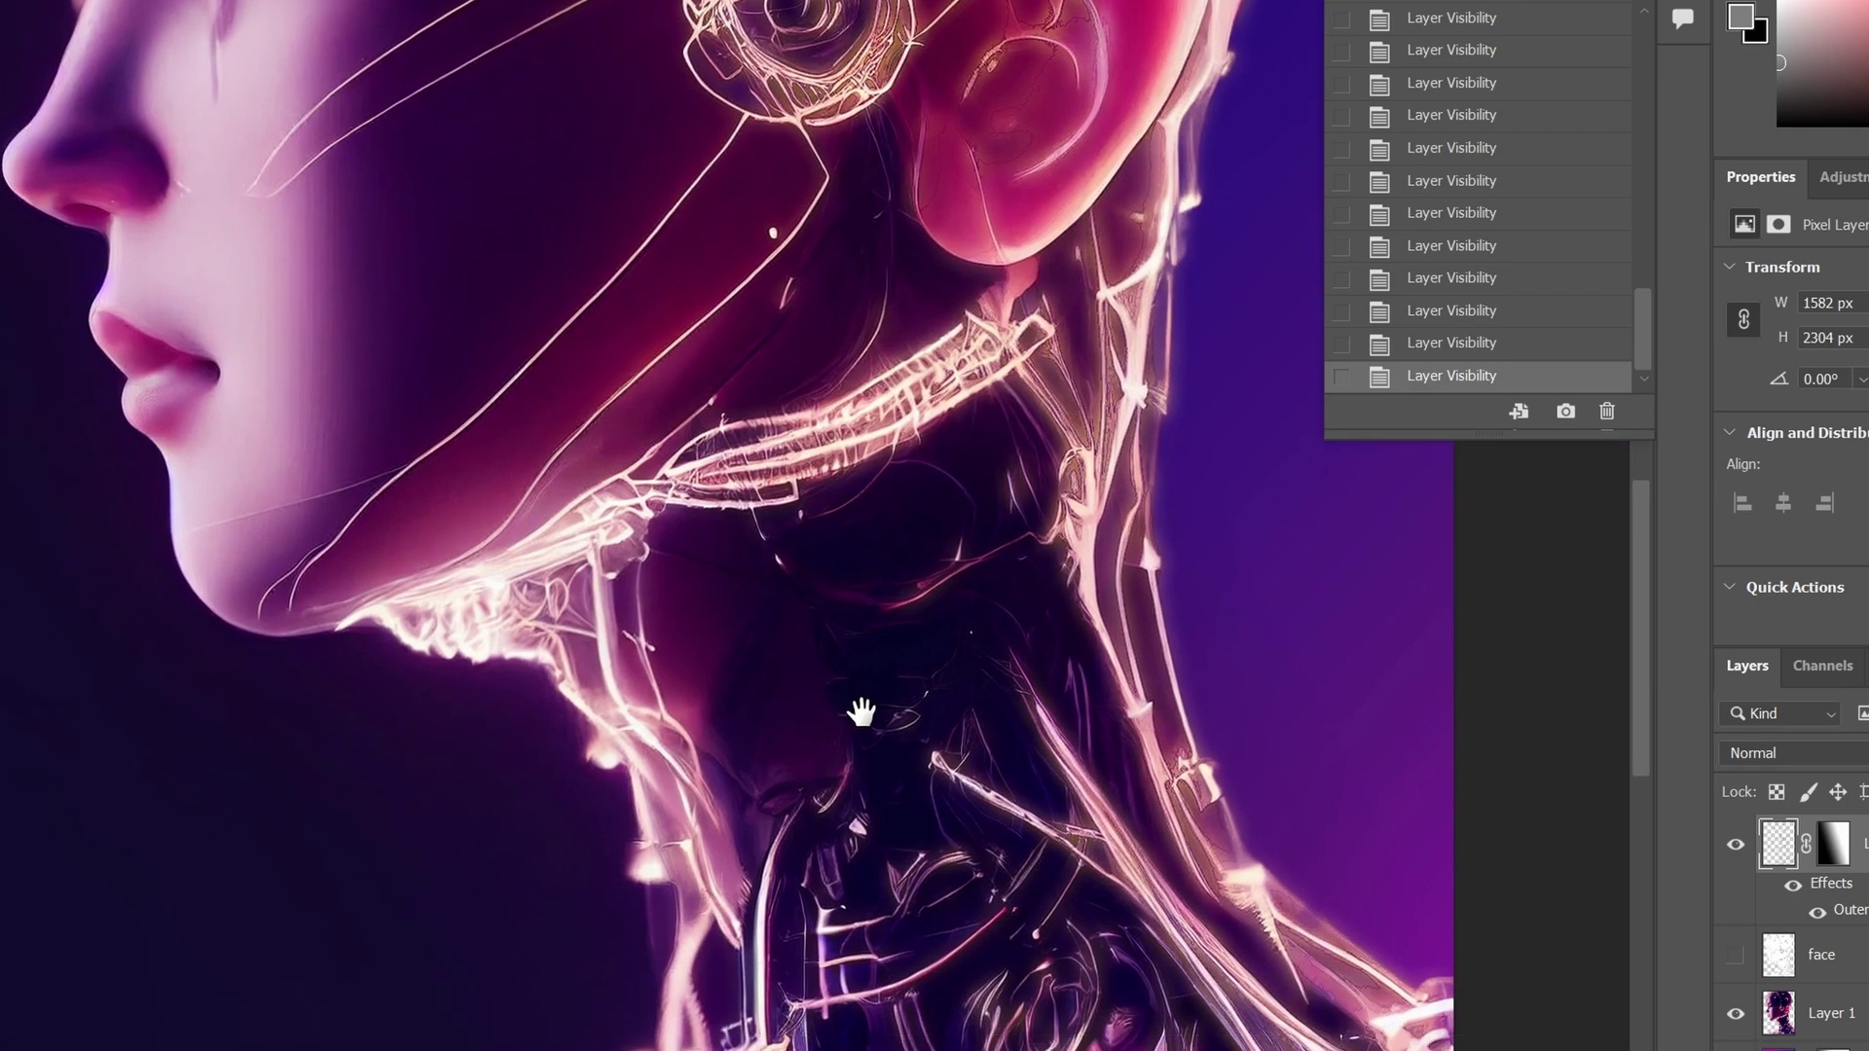
# Duplicate Layer 1 under the name sharpness and collapse the edit history
pyautogui.click(1844, 1019)
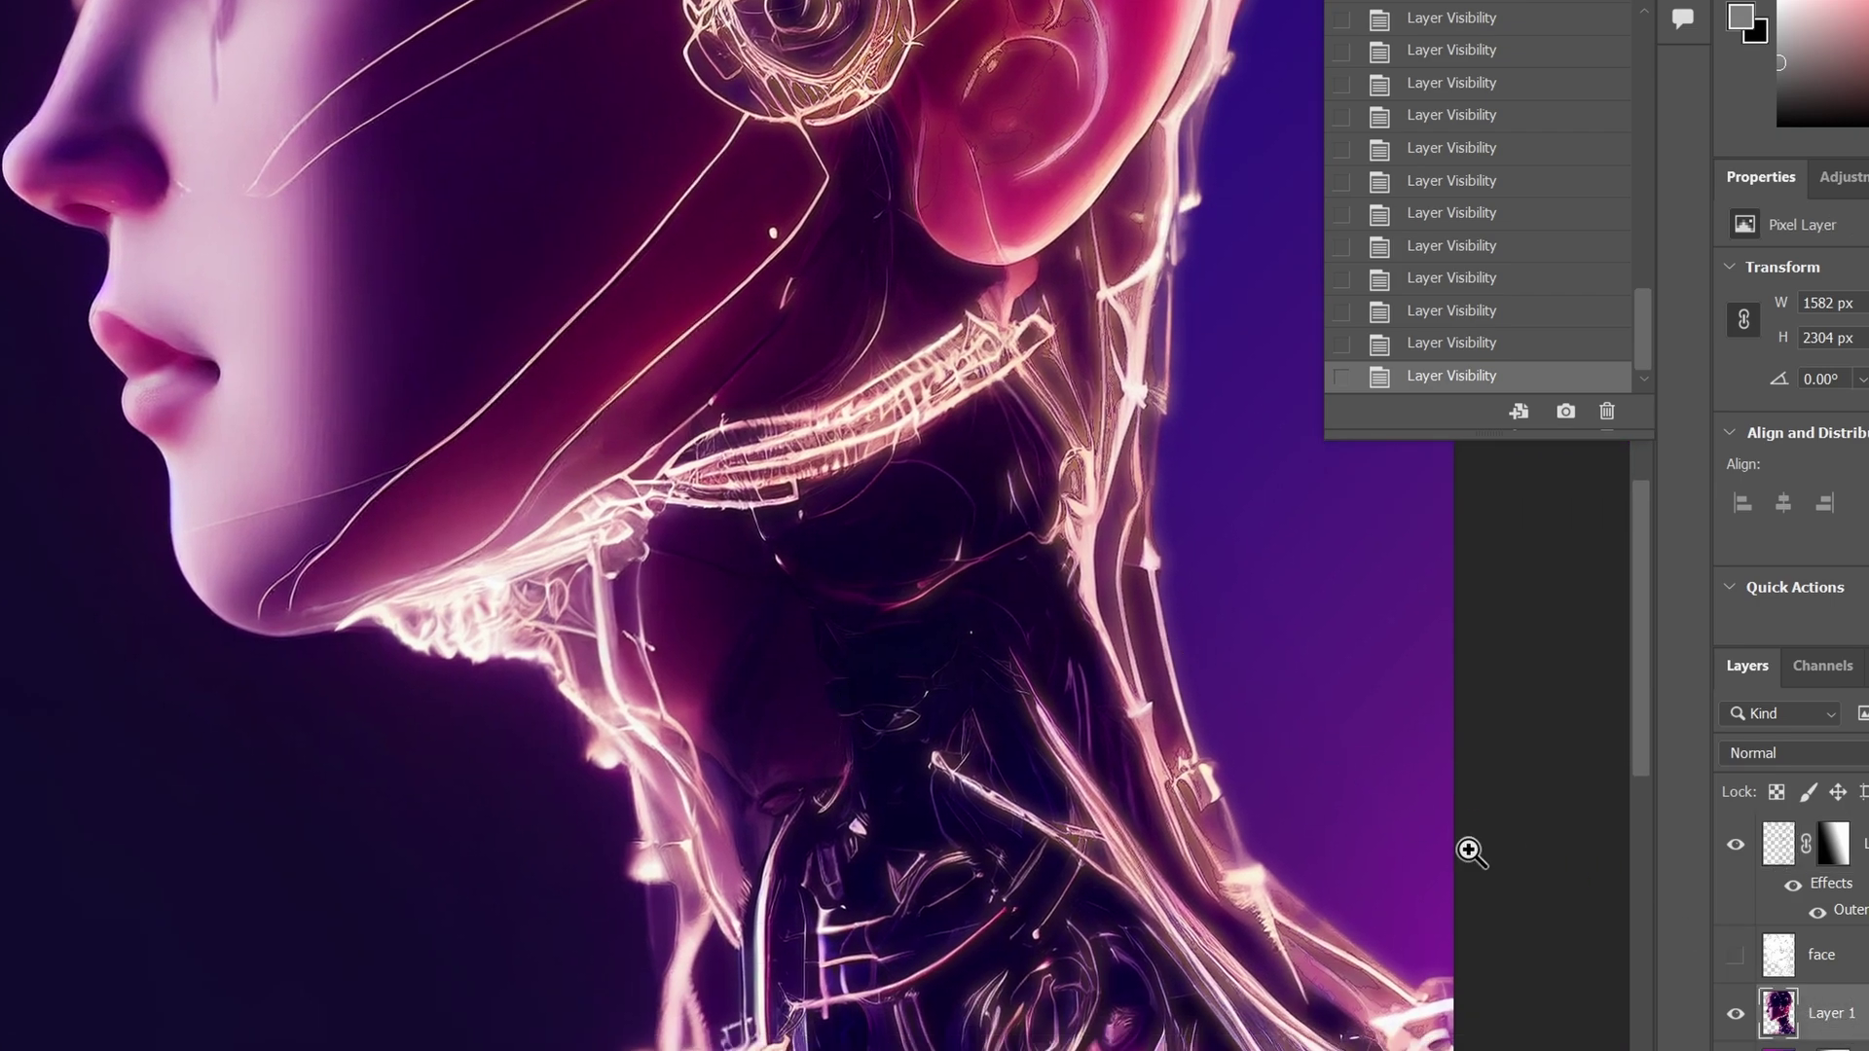
pyautogui.moveTo(1039, 574); pyautogui.dragTo(1022, 860)
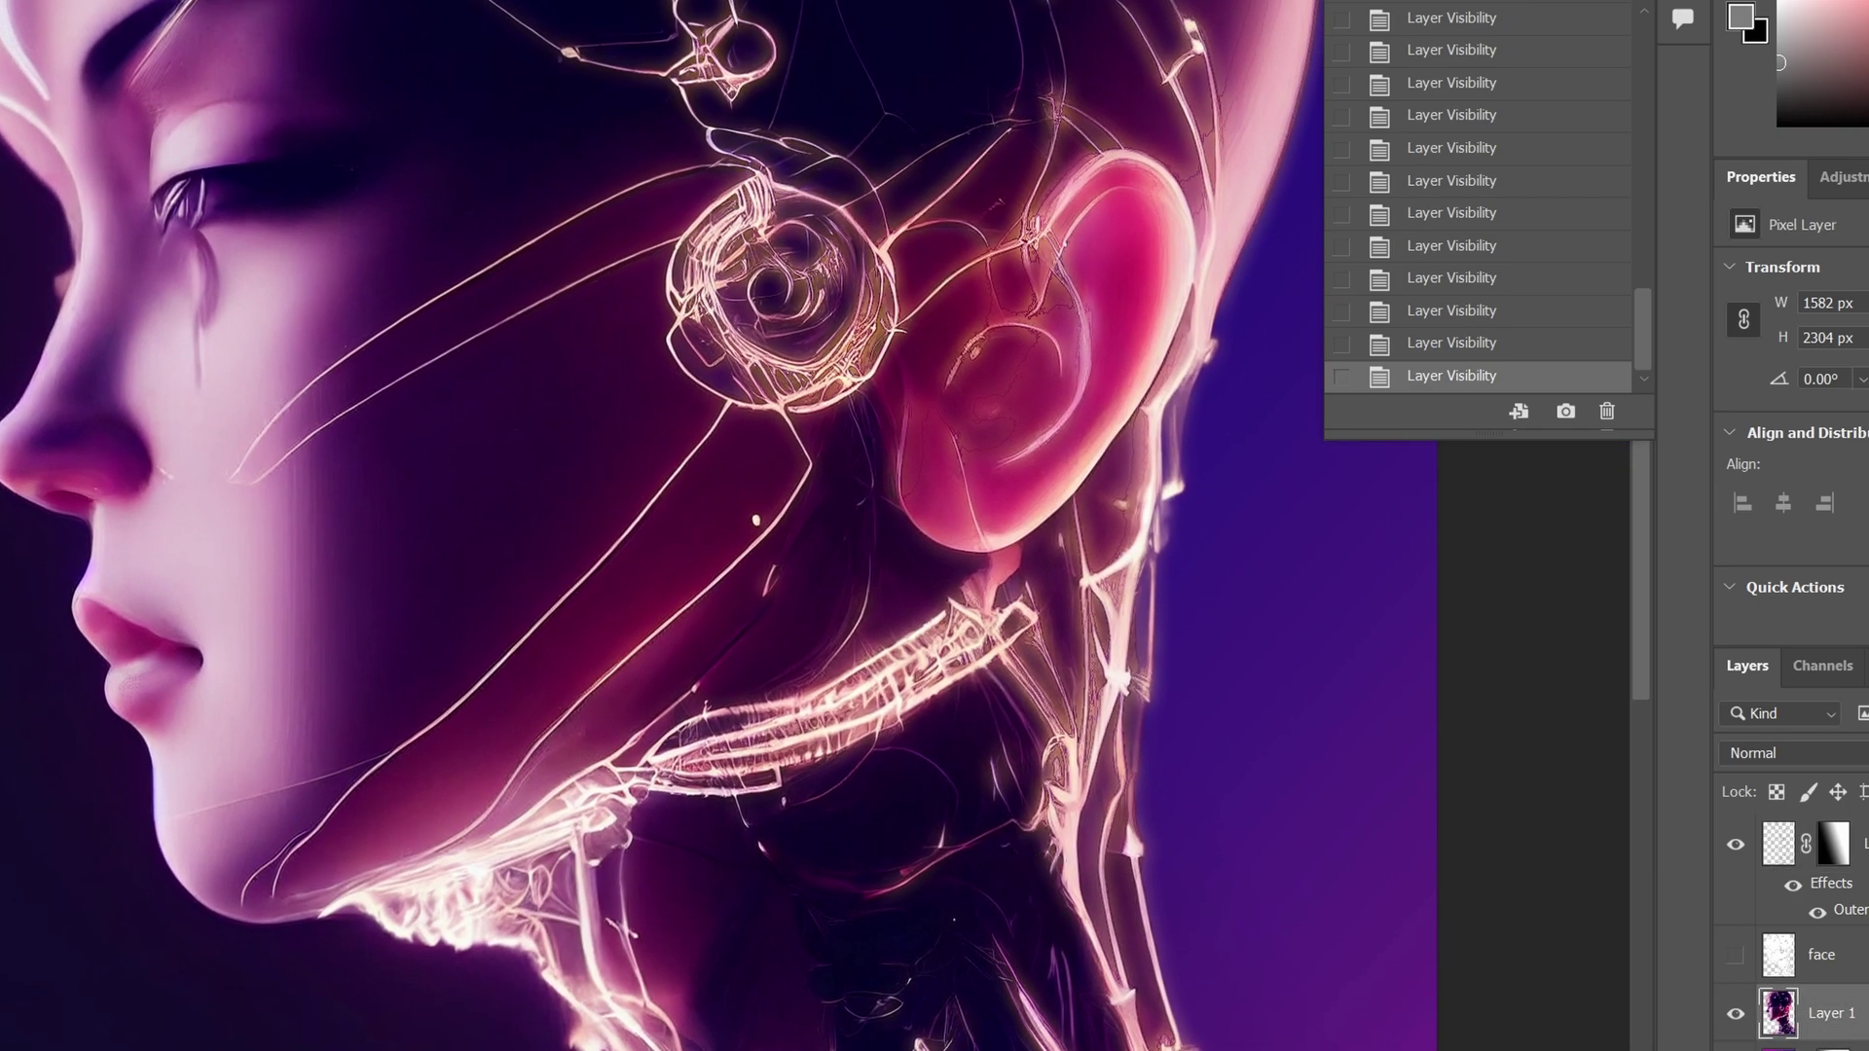
pyautogui.rightClick(1830, 1013)
pyautogui.click(1611, 42)
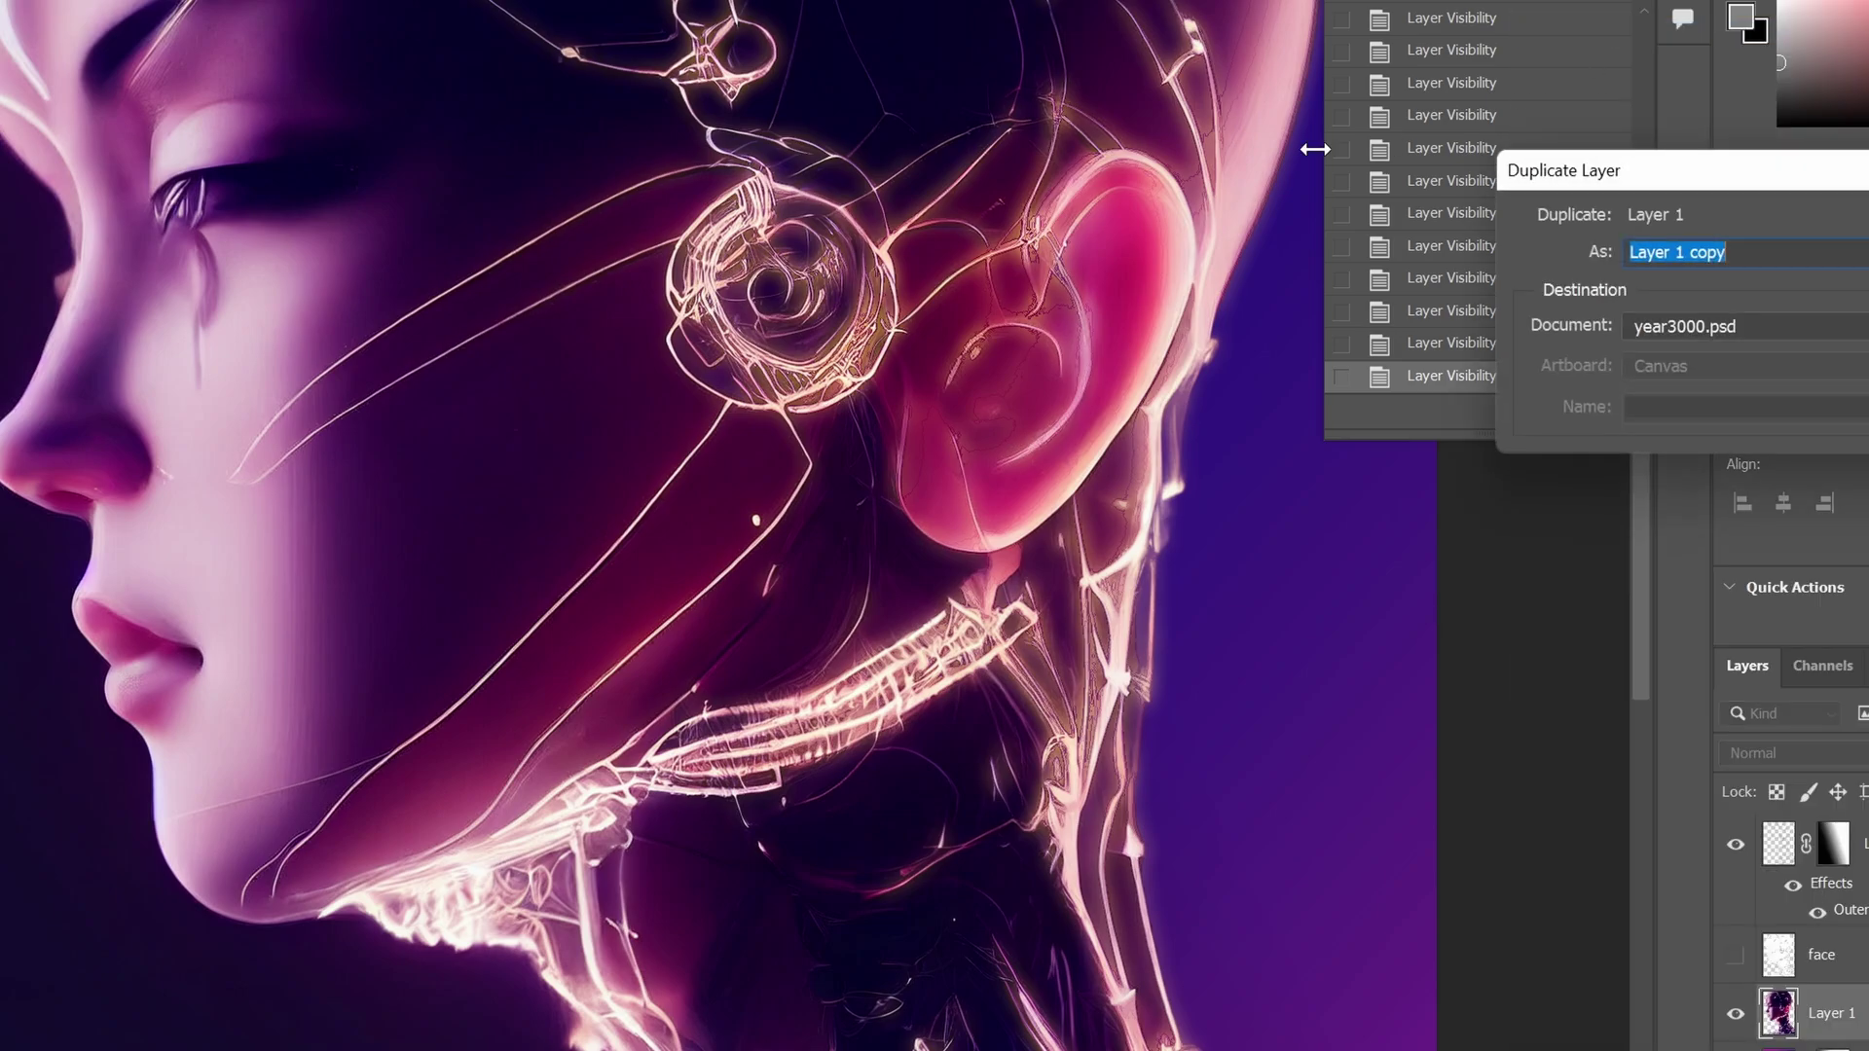
pyautogui.write('sharpness')
pyautogui.press('Return')
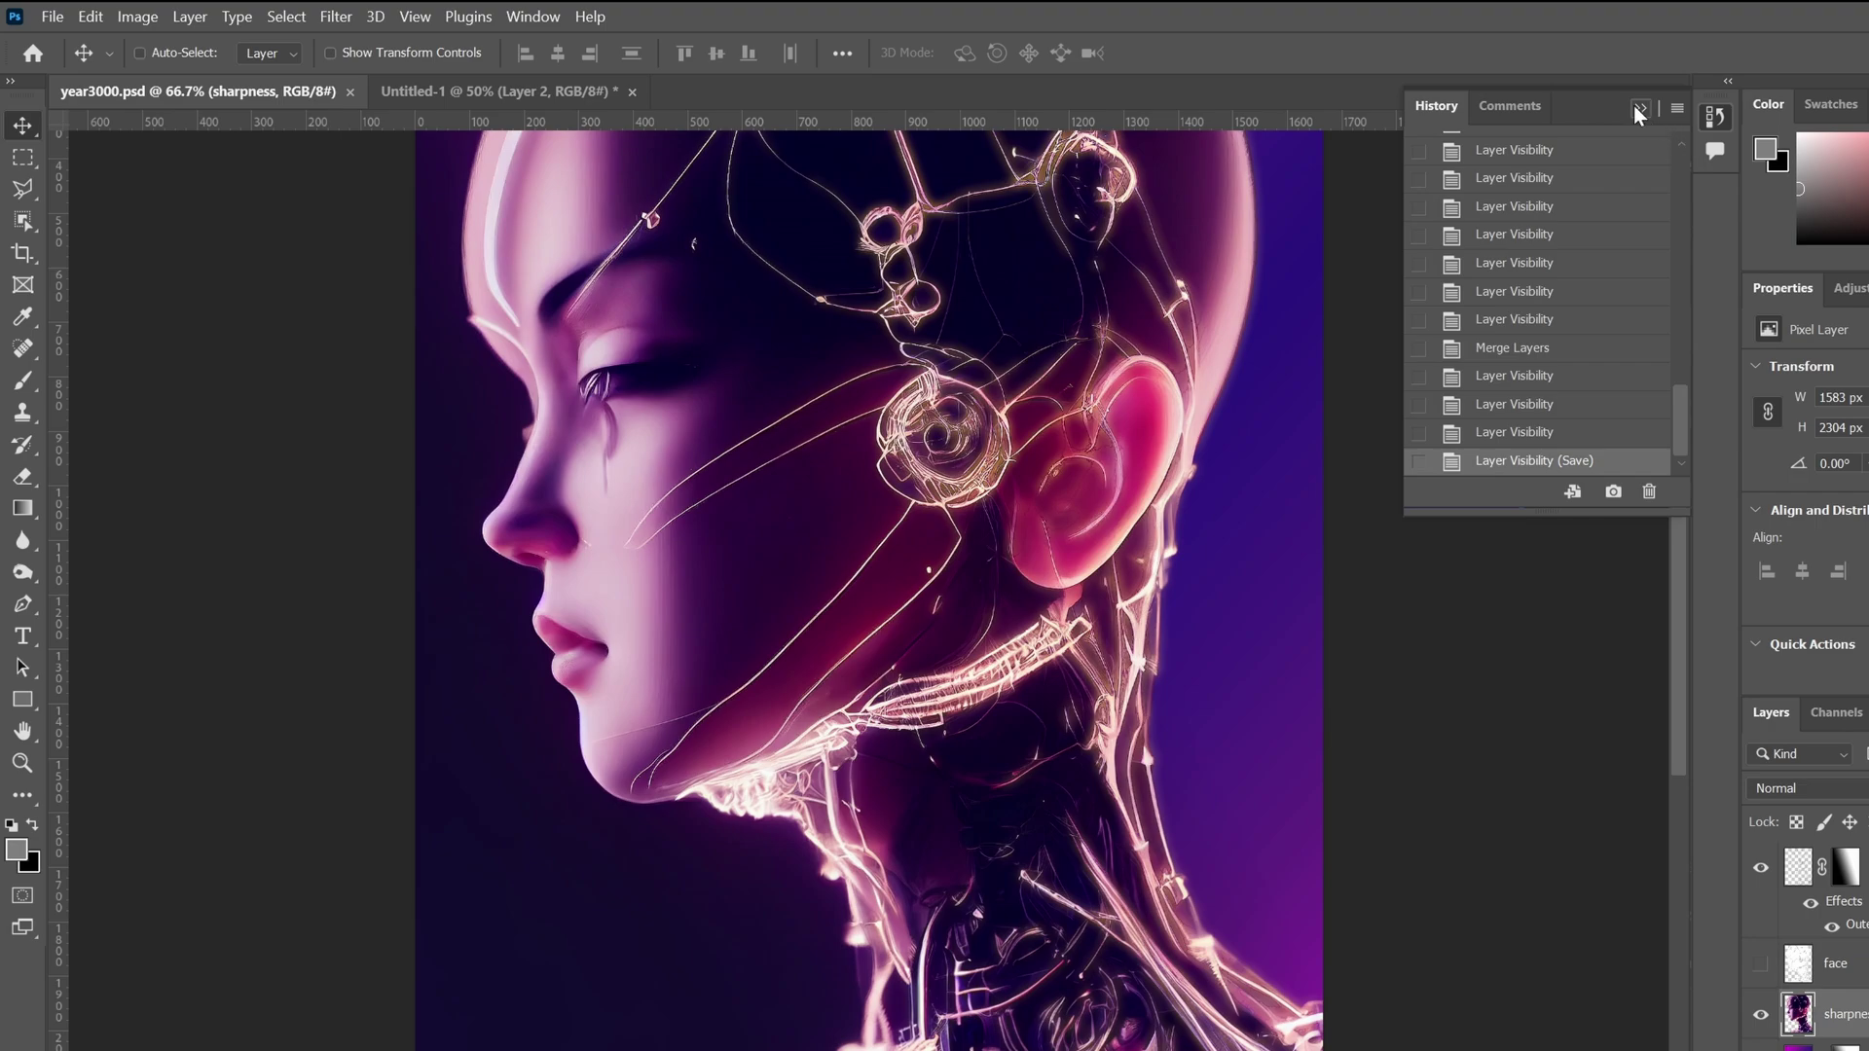
pyautogui.click(1640, 109)
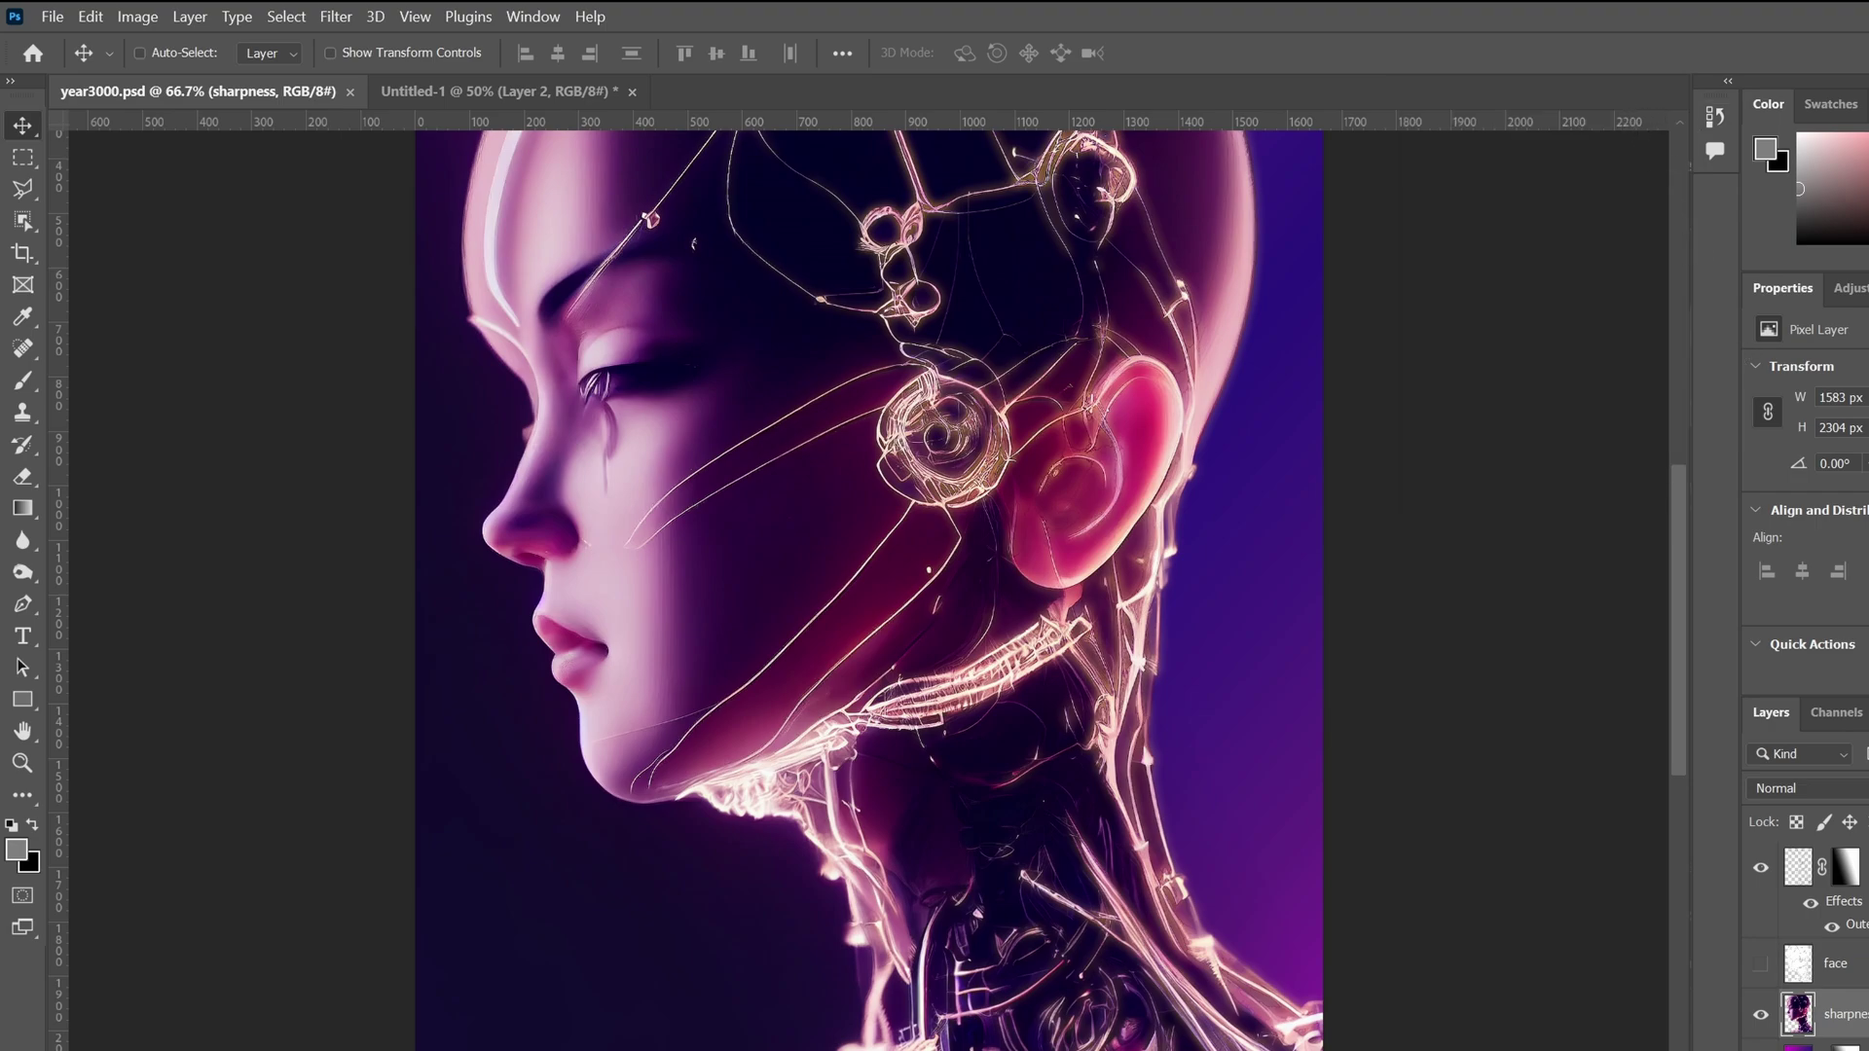
pyautogui.doubleClick(1861, 1015)
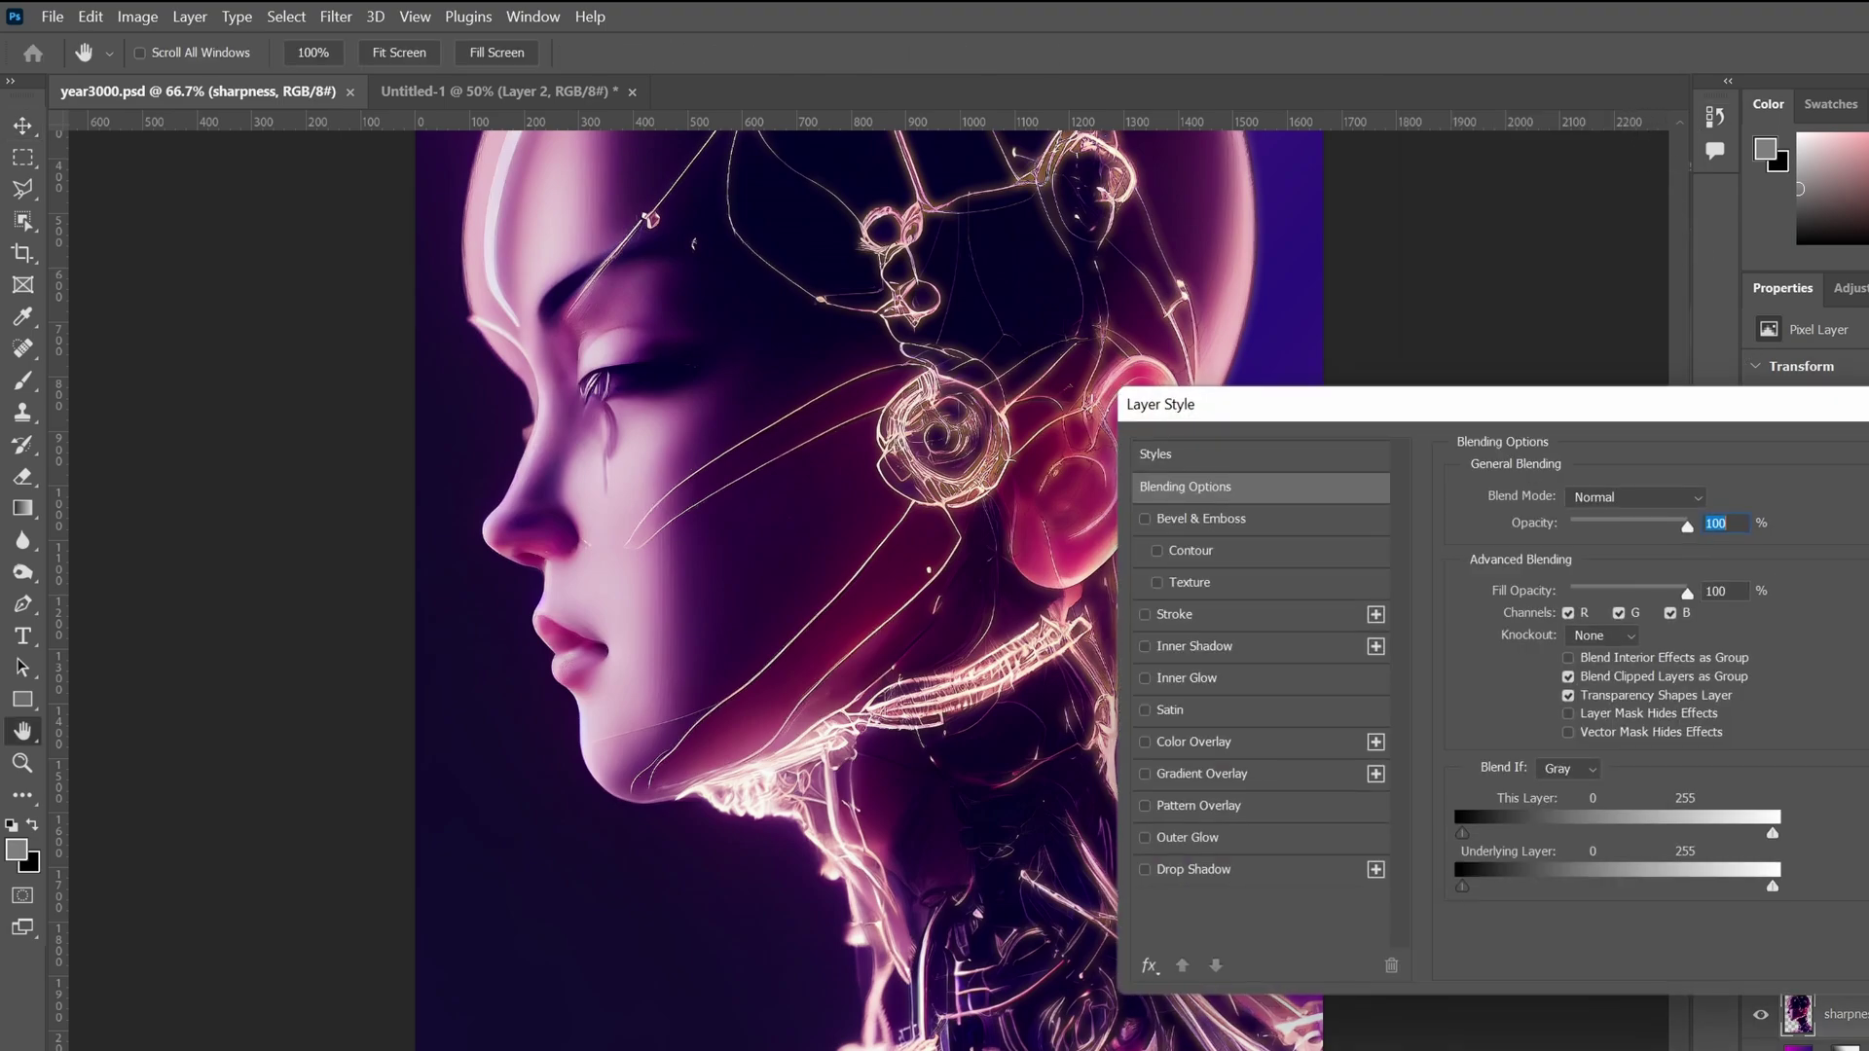
pyautogui.click(1175, 615)
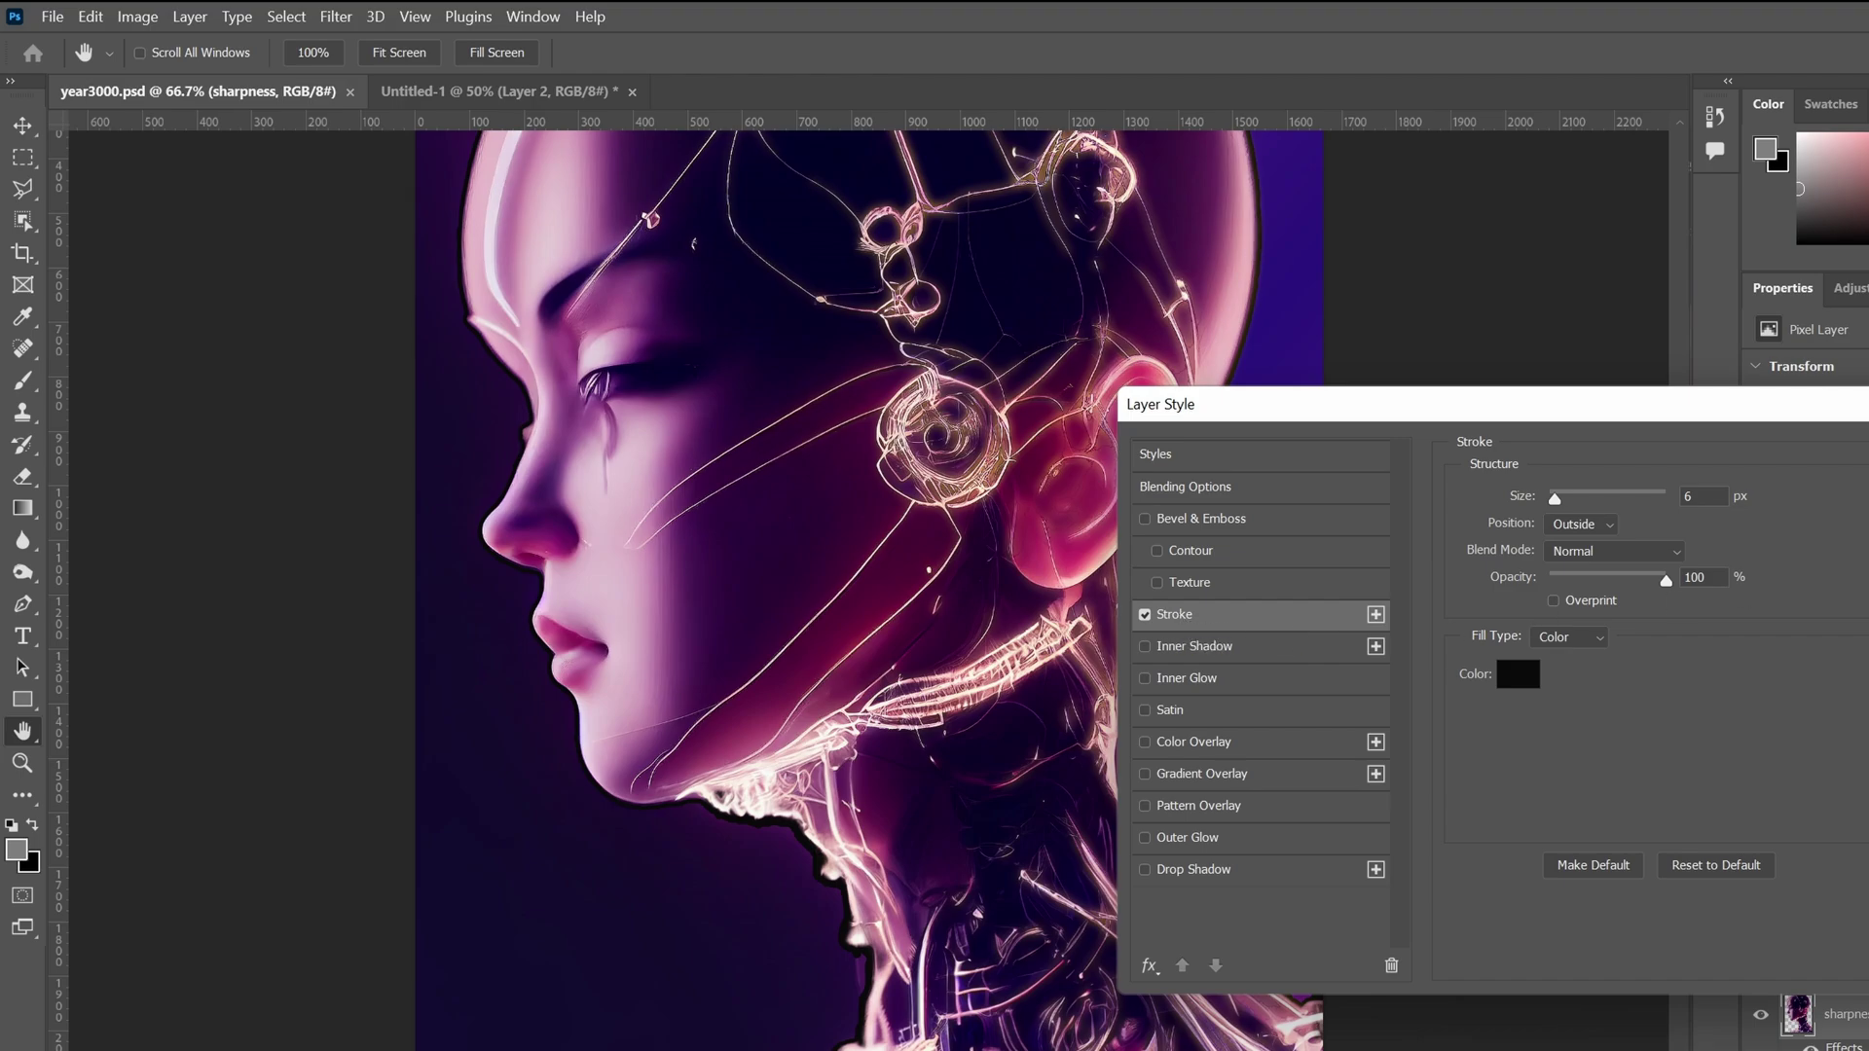
pyautogui.press('Escape')
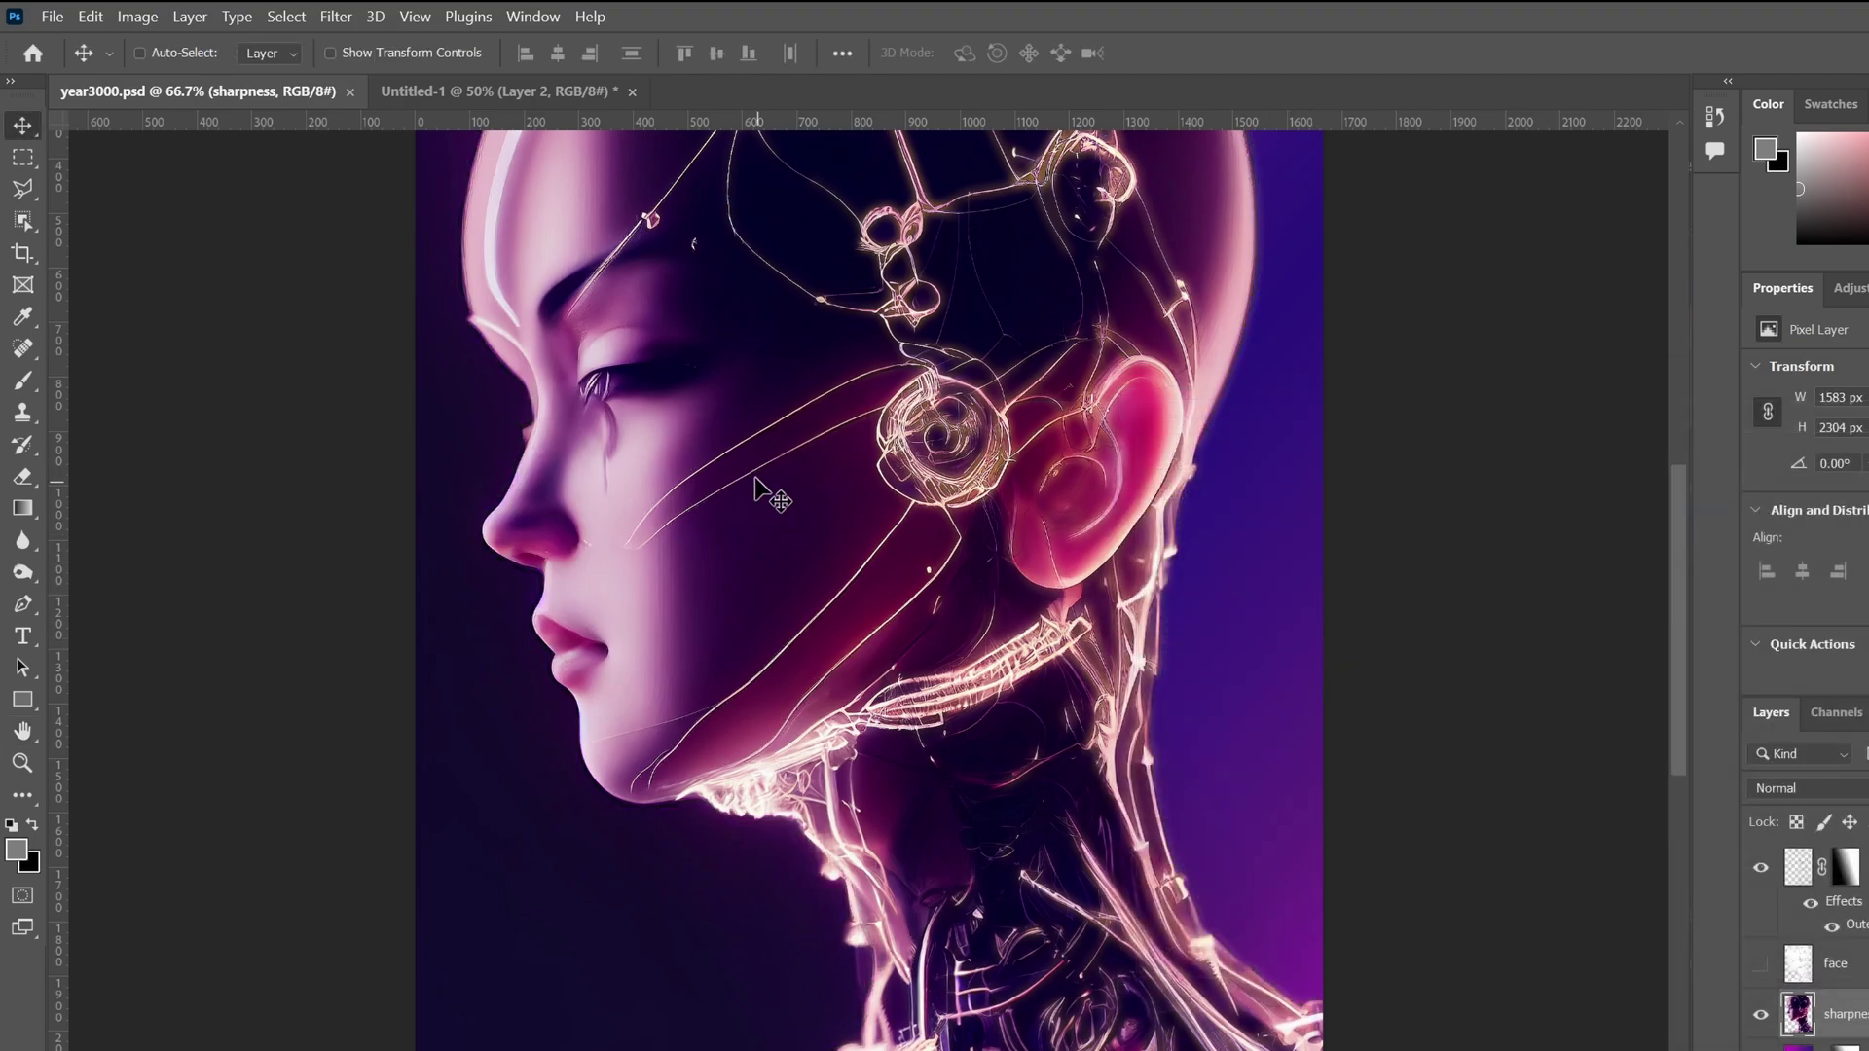
# Shift the sharpness layer's midtones toward cyan to about -47 with Color Balance, and adjust its shadow colour balance
pyautogui.moveTo(775, 538); pyautogui.dragTo(775, 633)
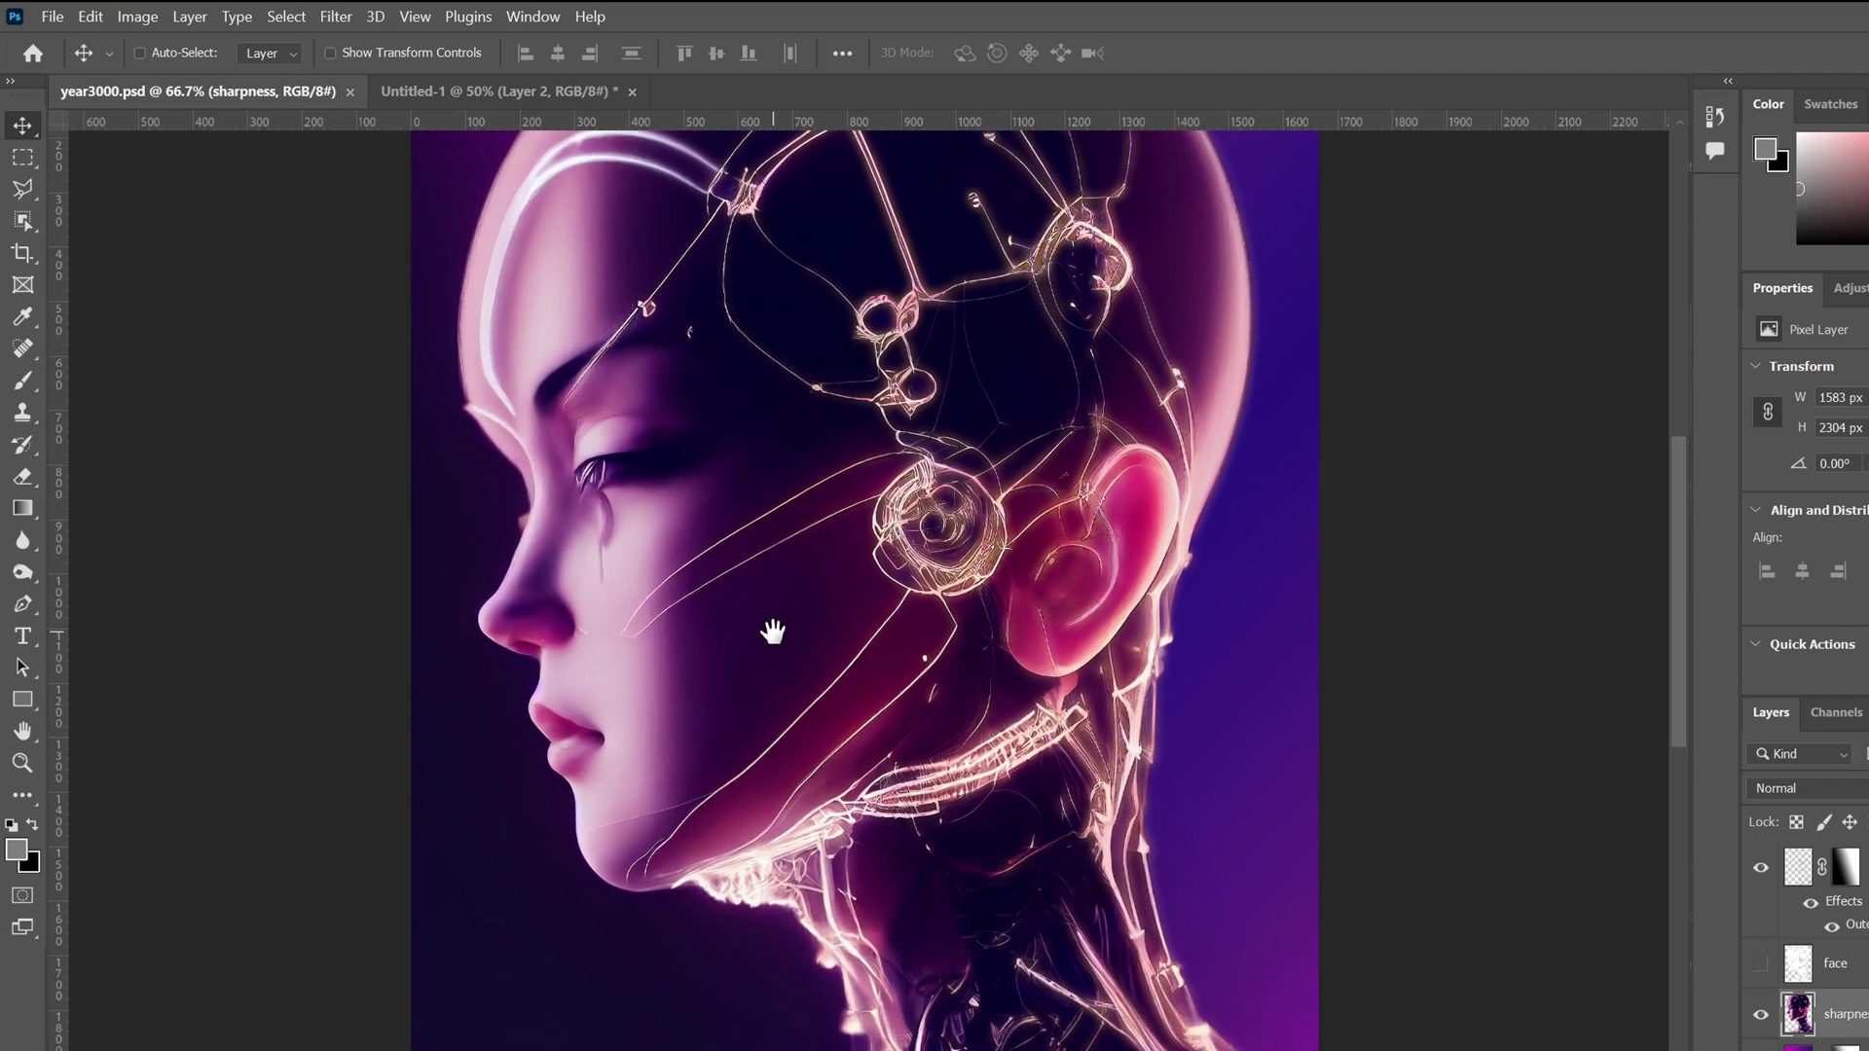
pyautogui.click(139, 17)
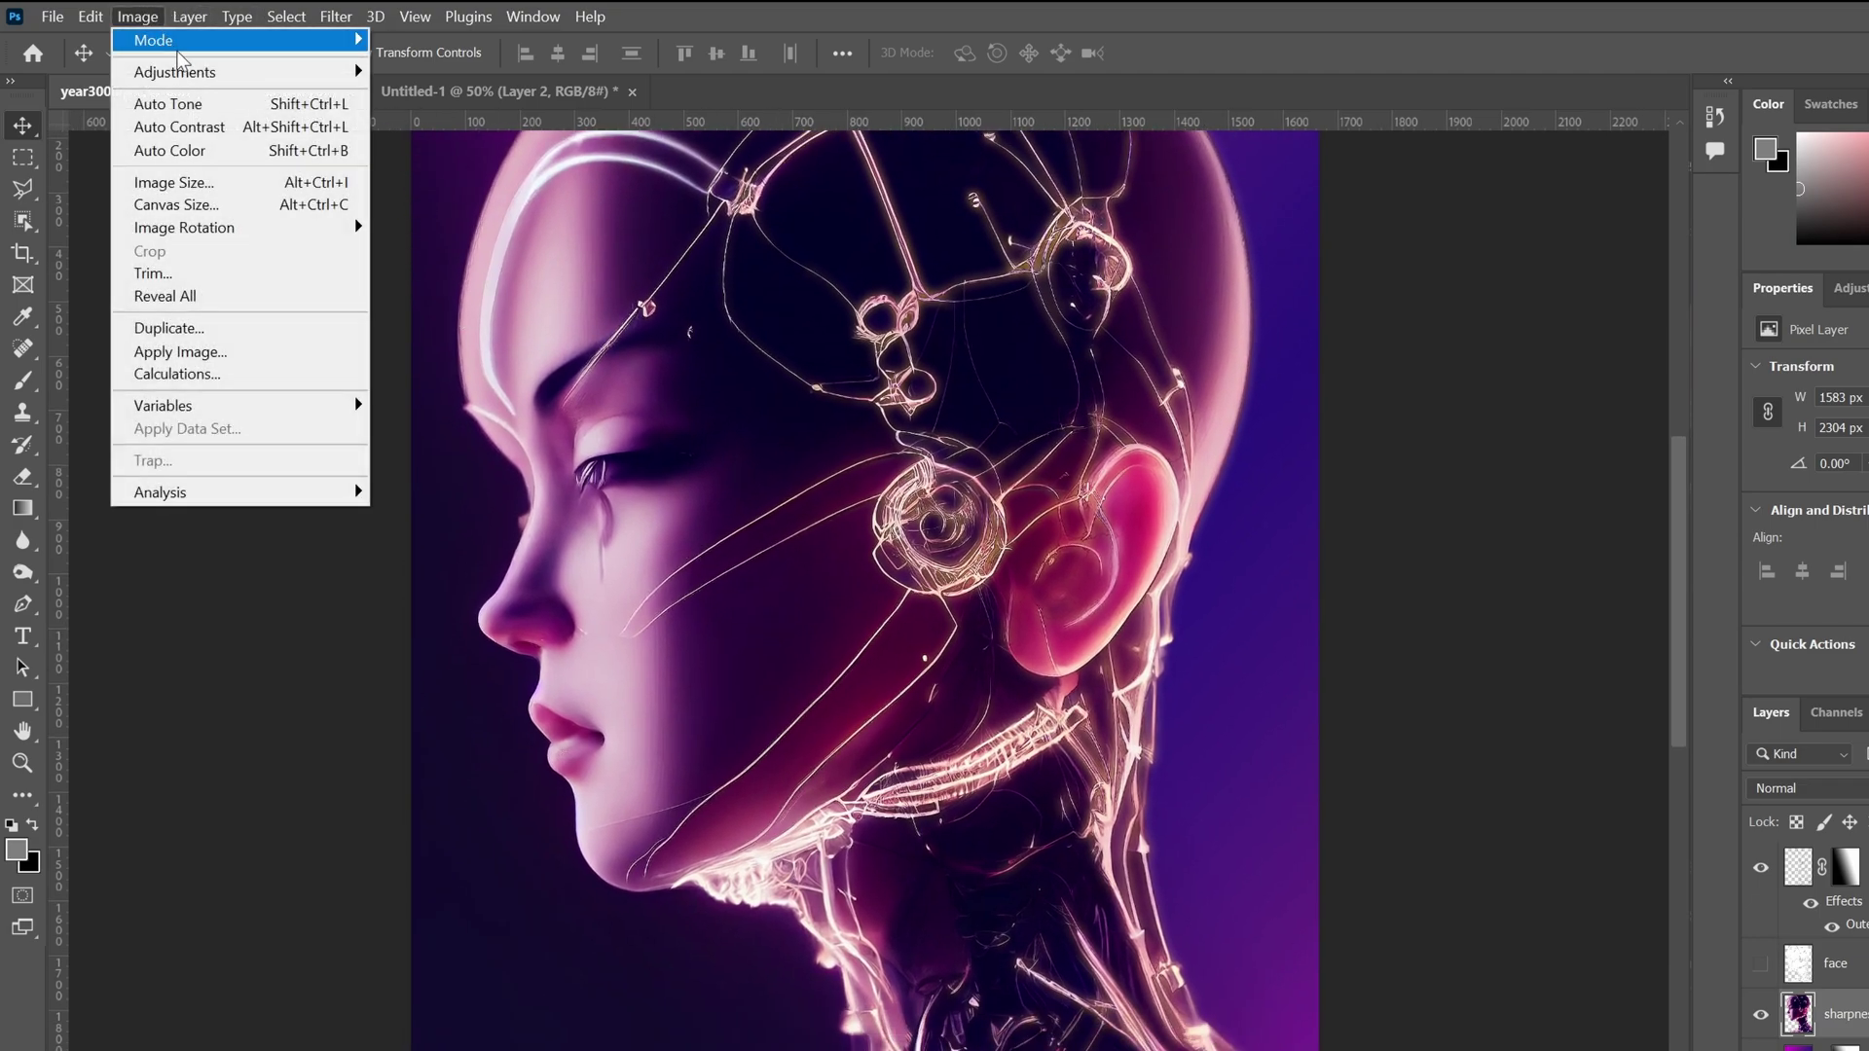
pyautogui.moveTo(238, 75)
pyautogui.click(443, 219)
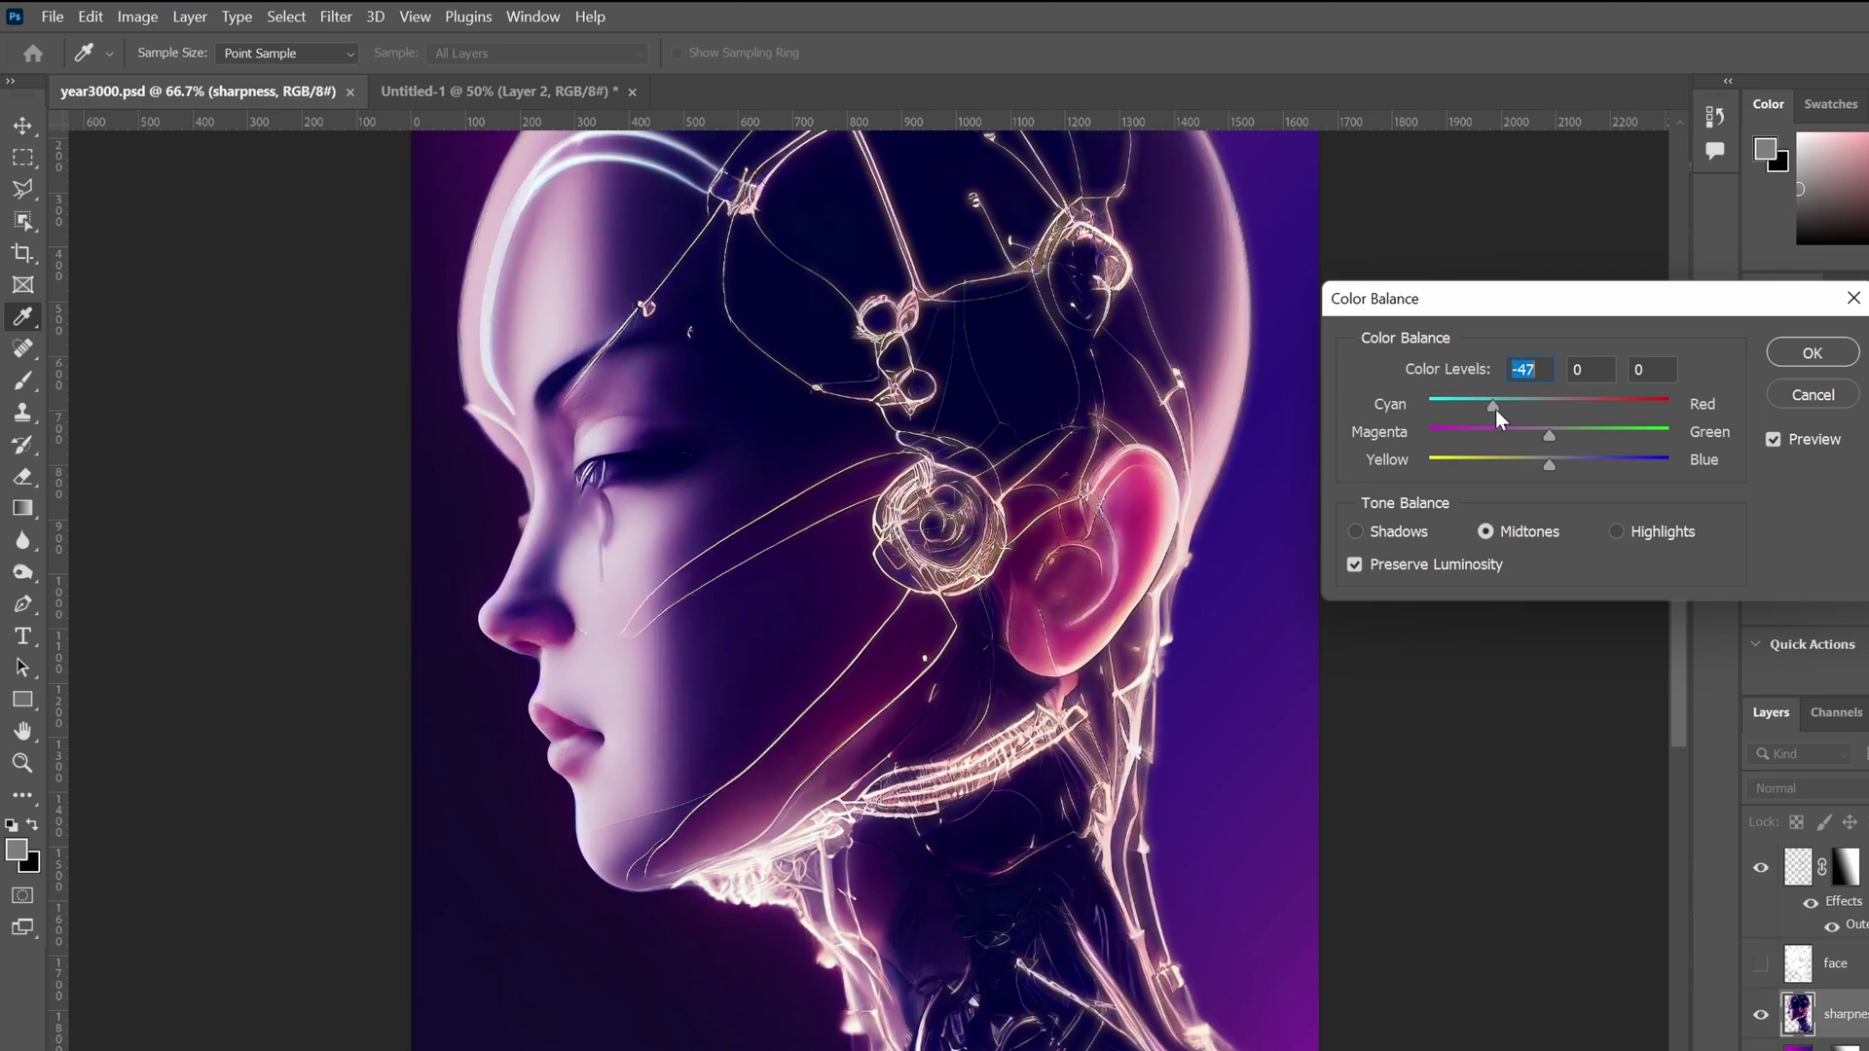
pyautogui.click(1778, 444)
pyautogui.click(1778, 444)
pyautogui.moveTo(1500, 403); pyautogui.dragTo(1503, 403)
pyautogui.click(1355, 531)
pyautogui.moveTo(1548, 465); pyautogui.dragTo(1528, 411)
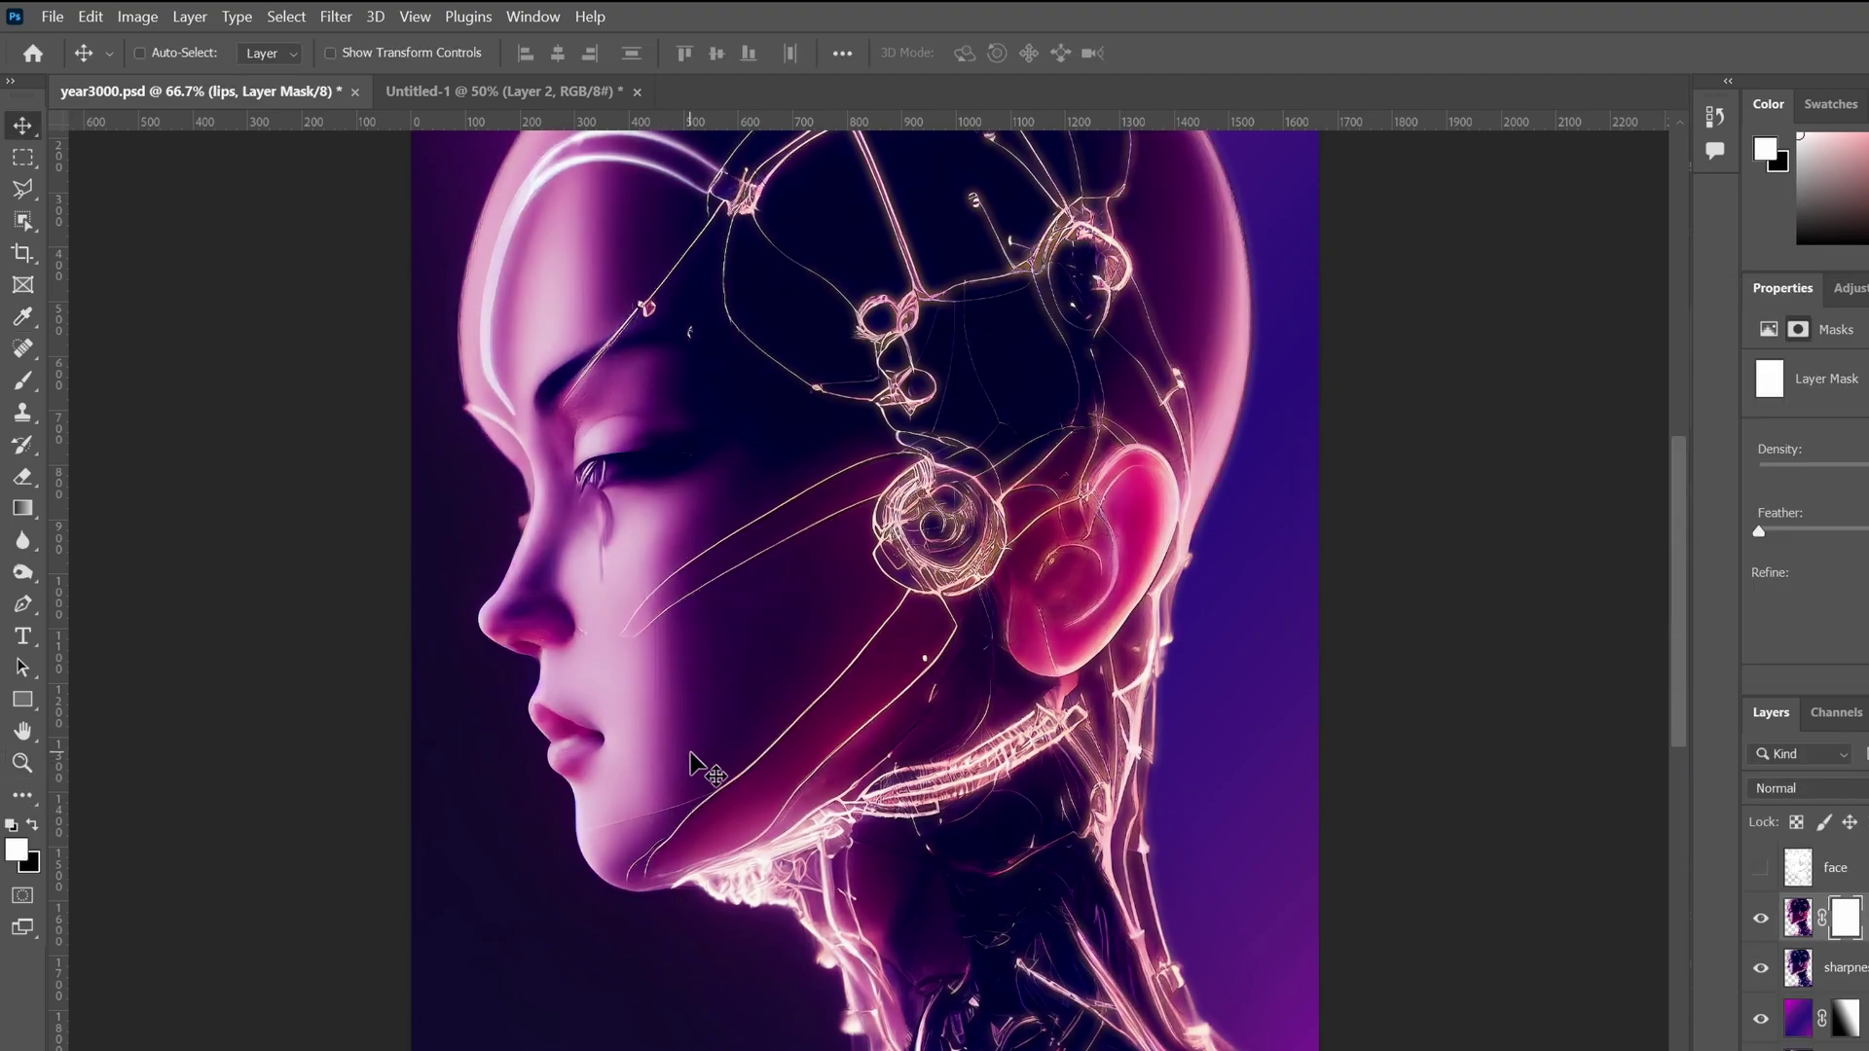
# Invert the lips layer's mask and paint white over the upper and lower lips to restore their pink colour
pyautogui.hotkey('ctrl', 'i')
pyautogui.click(22, 762)
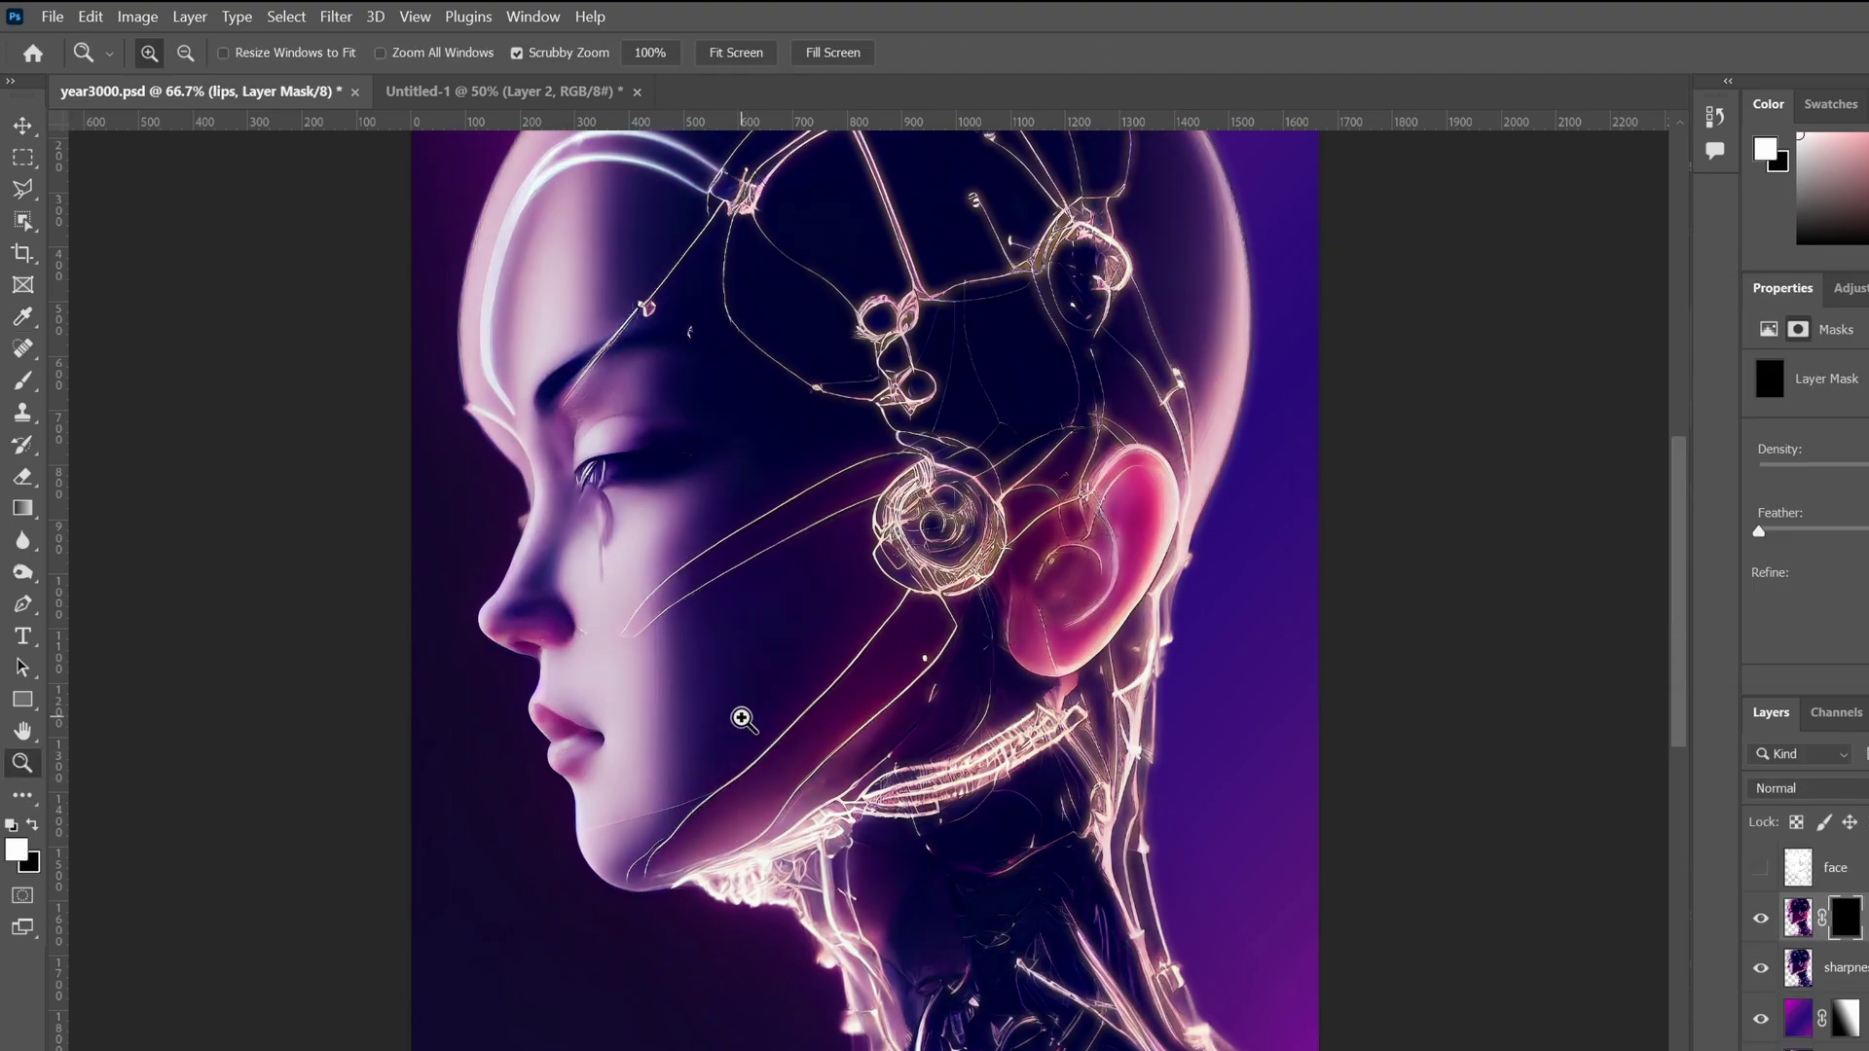
pyautogui.click(538, 782)
pyautogui.click(538, 720)
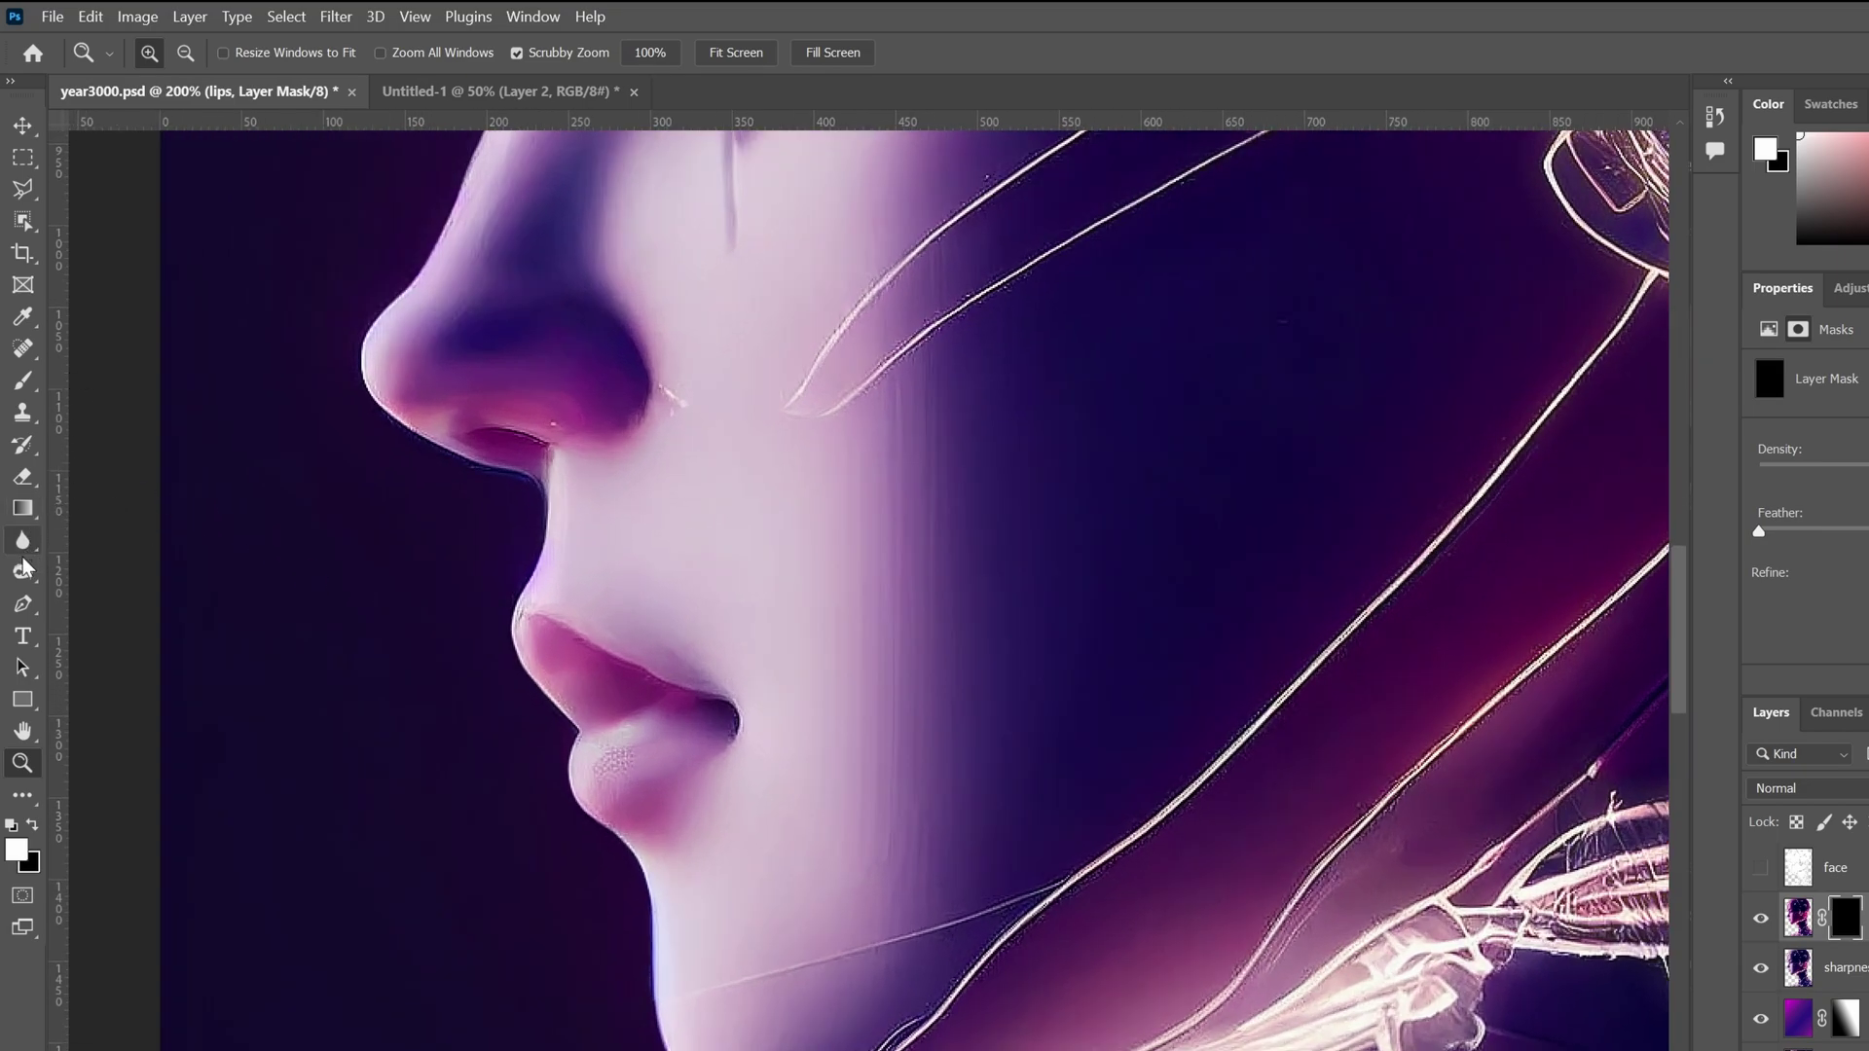
pyautogui.click(23, 381)
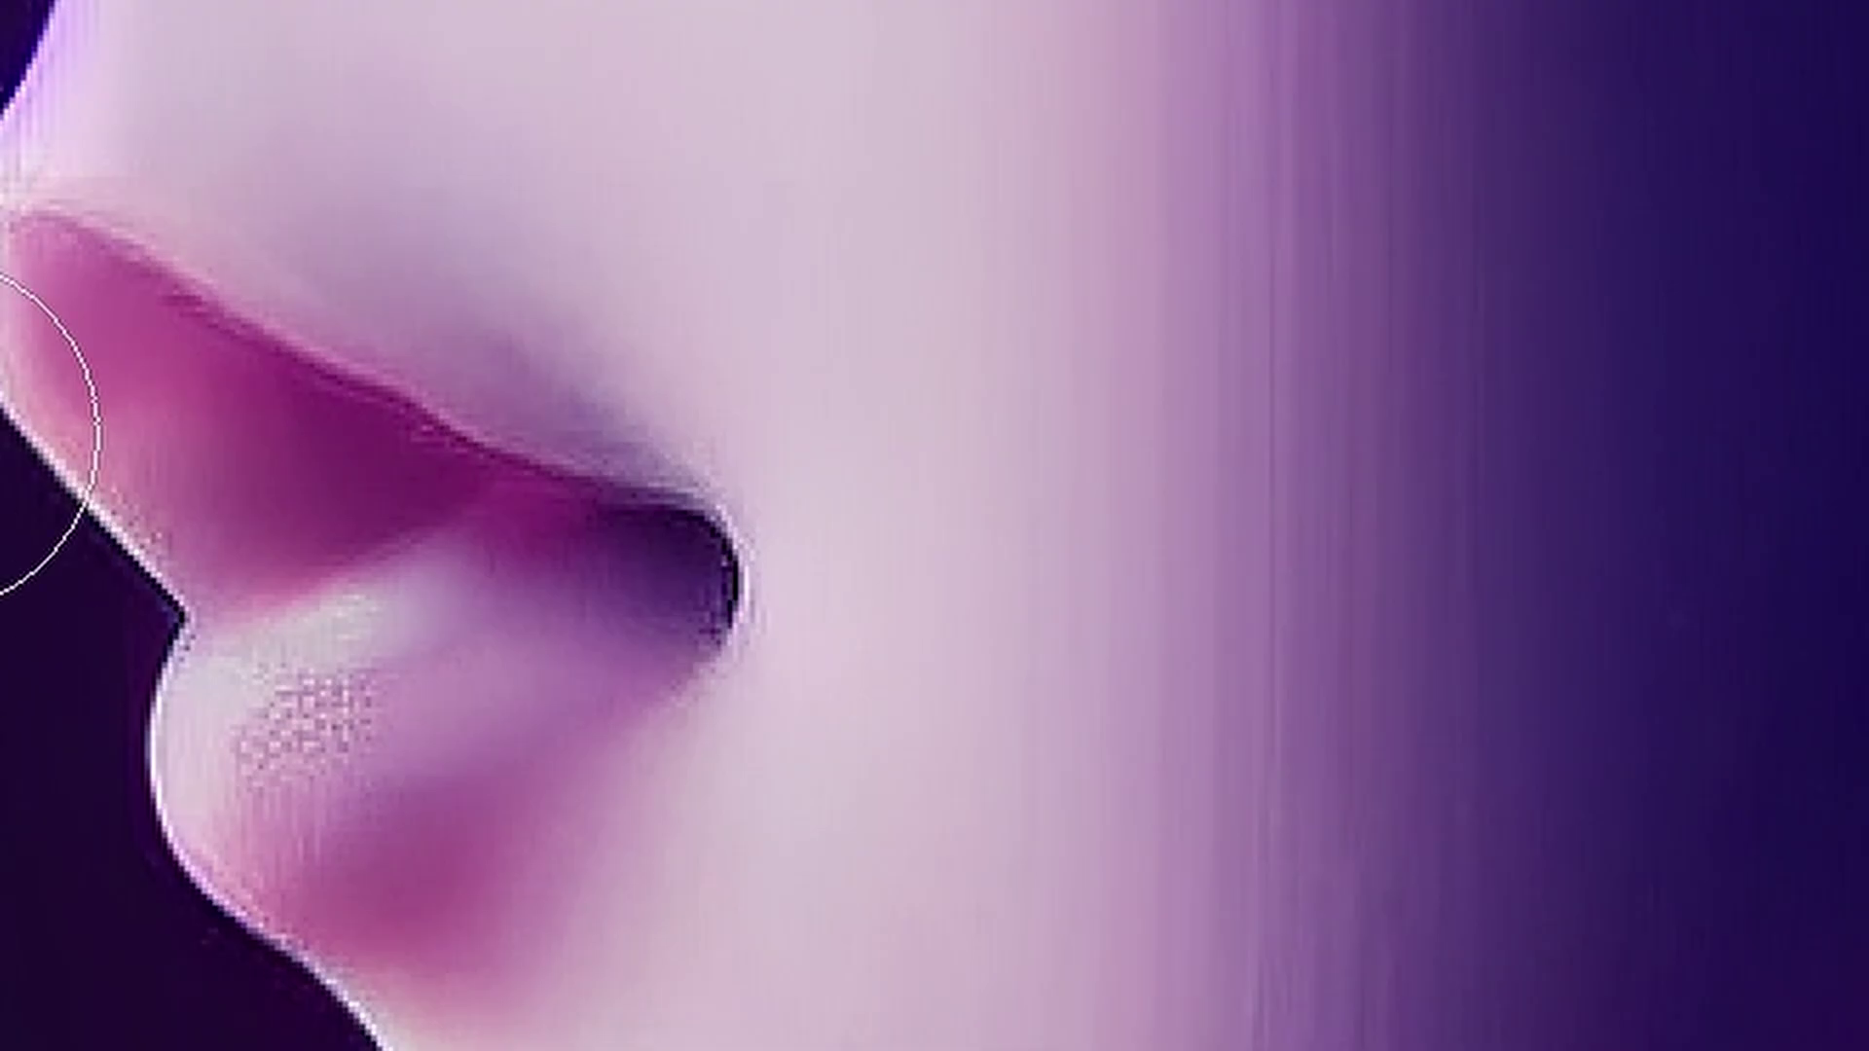
pyautogui.moveTo(162, 563)
pyautogui.mouseDown()
pyautogui.moveTo(285, 657)
pyautogui.moveTo(442, 612)
pyautogui.mouseUp()
pyautogui.press('[')
pyautogui.press('[')
pyautogui.press('[')
pyautogui.press('[')
pyautogui.press('[')
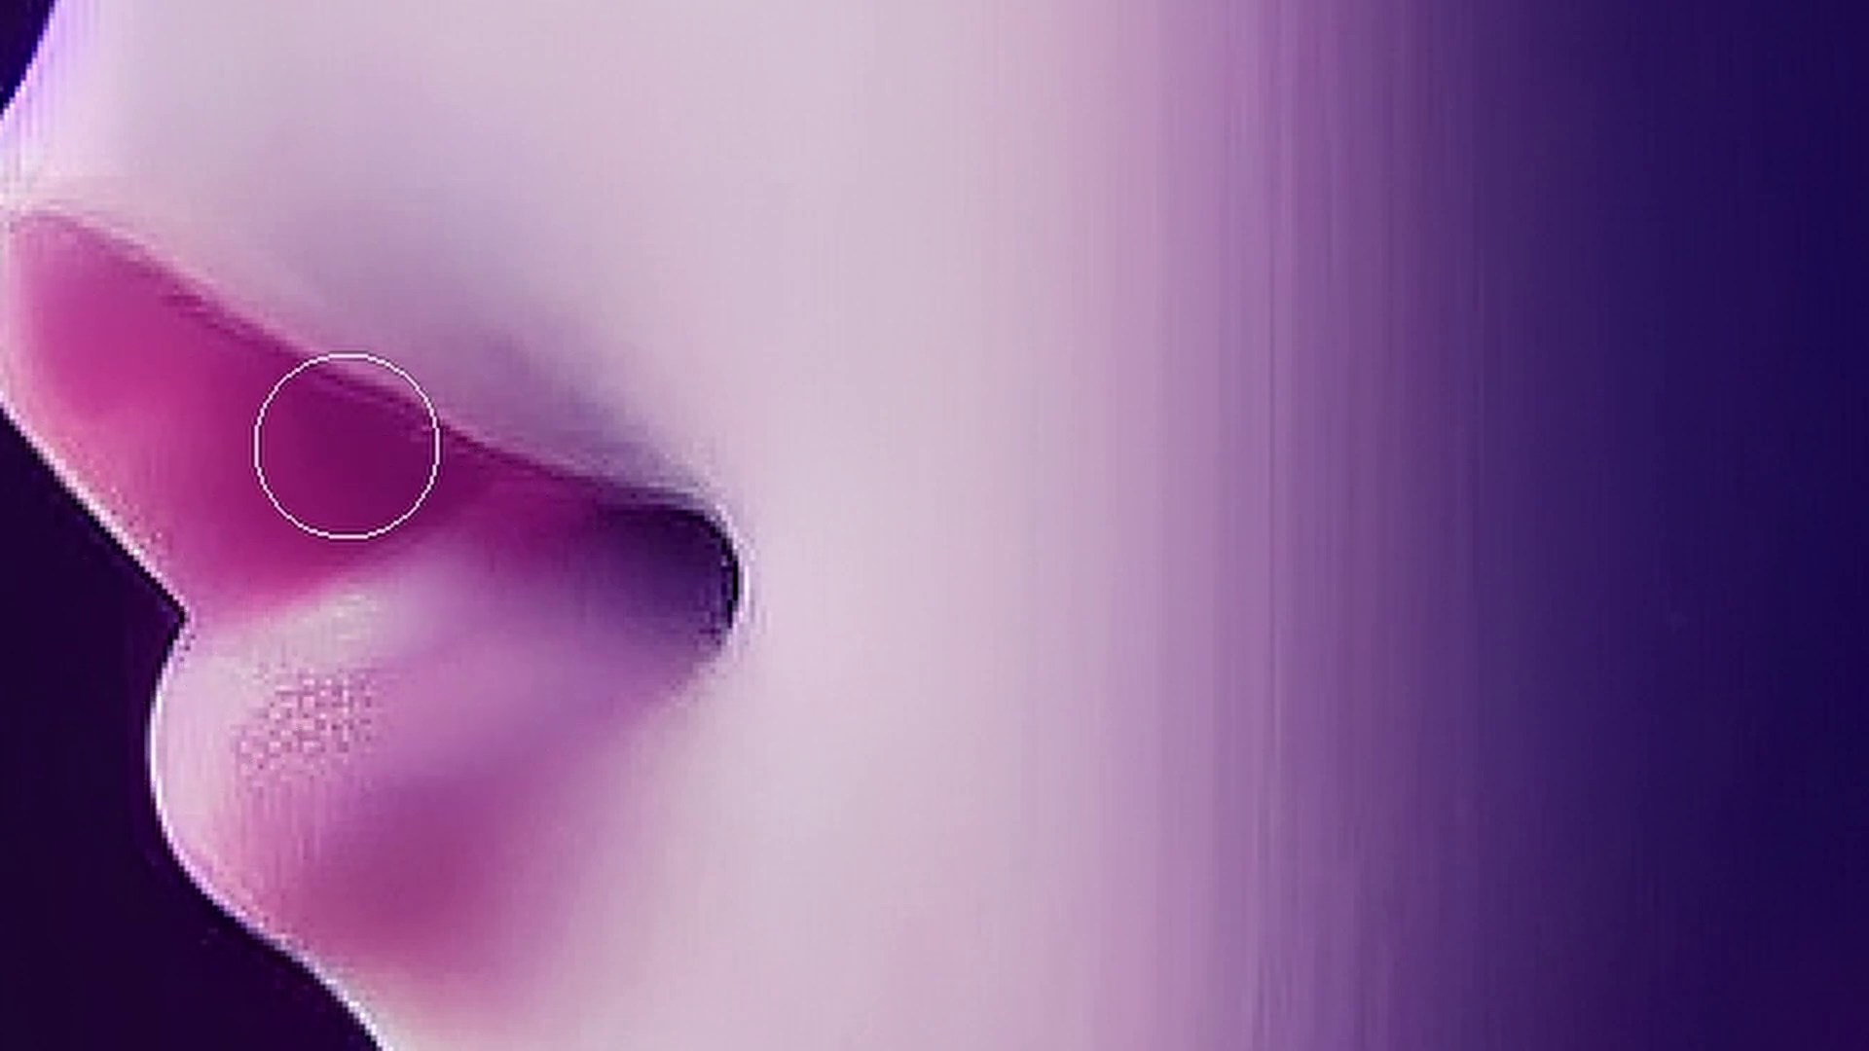
pyautogui.moveTo(348, 446)
pyautogui.mouseDown()
pyautogui.moveTo(350, 710)
pyautogui.moveTo(375, 534)
pyautogui.moveTo(2, 294)
pyautogui.moveTo(401, 731)
pyautogui.mouseUp()
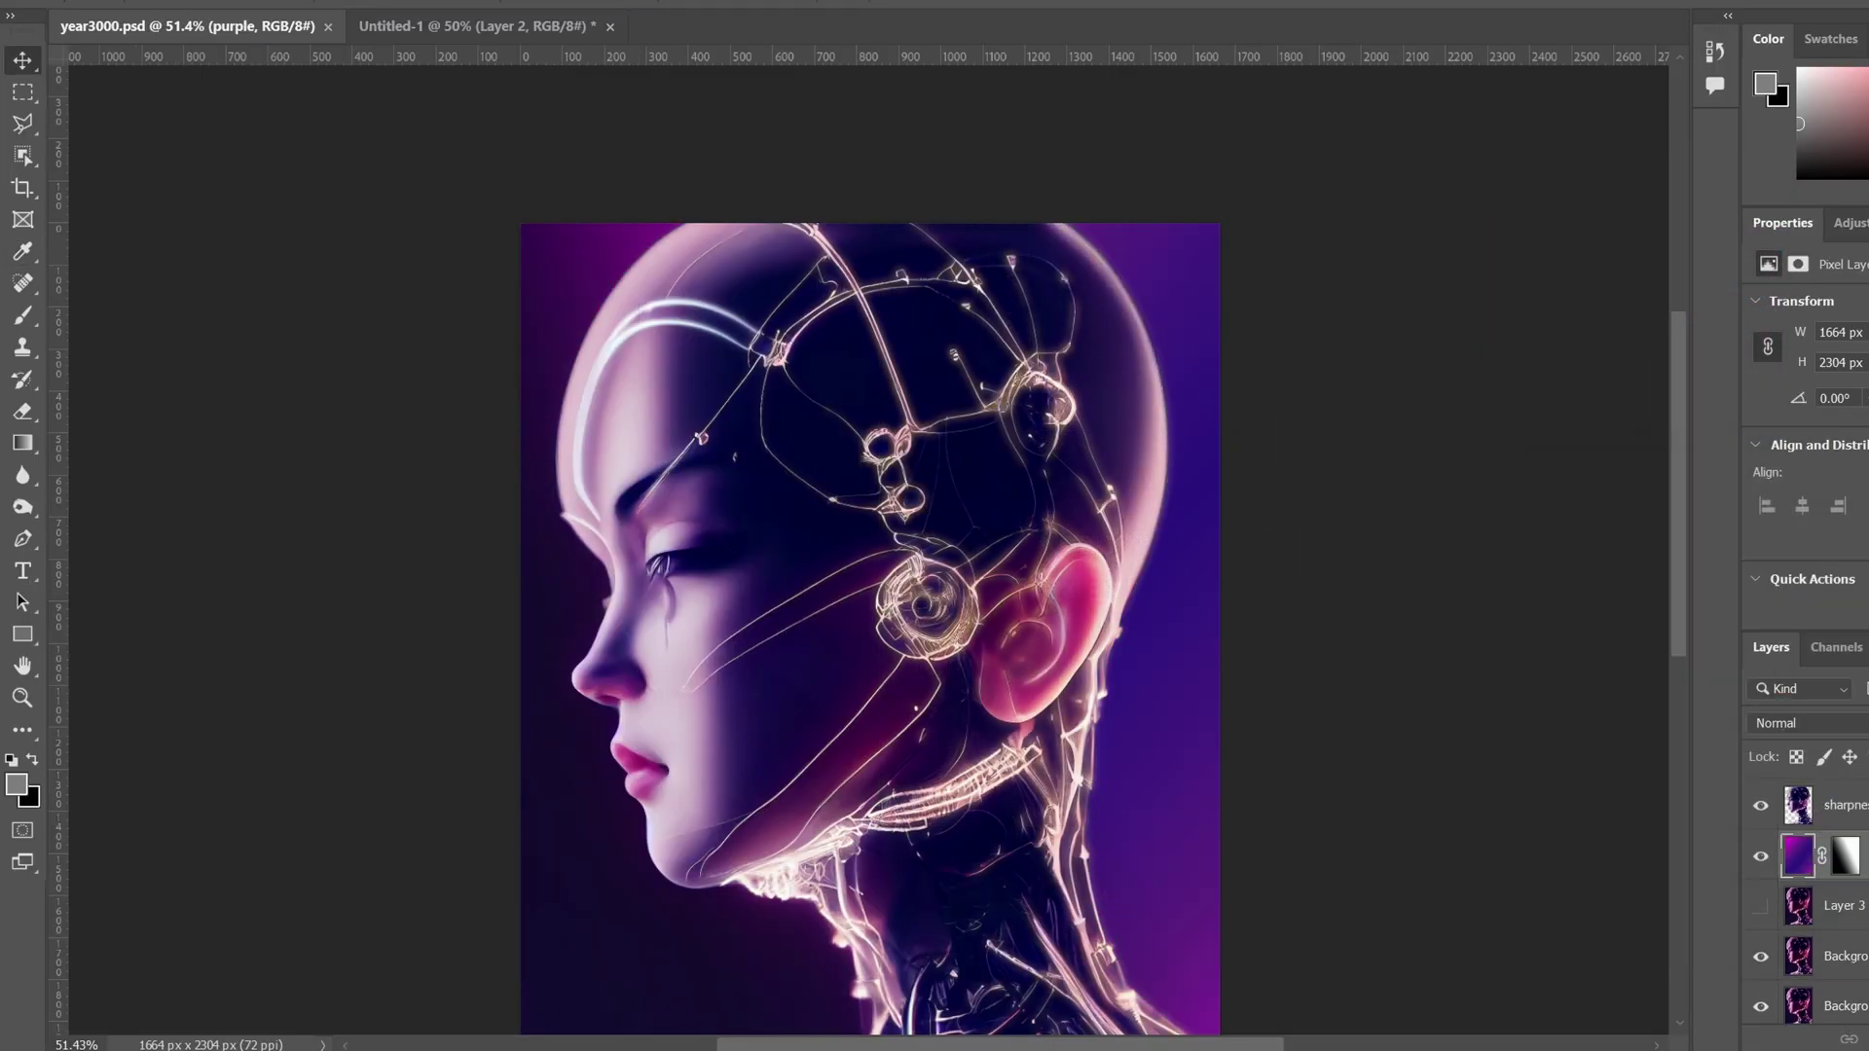
# Duplicate the purple layer and redraw the gradient diagonally on the copy's mask, checking the result
pyautogui.rightClick(1854, 857)
pyautogui.click(1674, 117)
pyautogui.press('Return')
pyautogui.click(1846, 859)
pyautogui.press('g')
pyautogui.moveTo(1013, 650); pyautogui.dragTo(820, 925)
pyautogui.click(1756, 859)
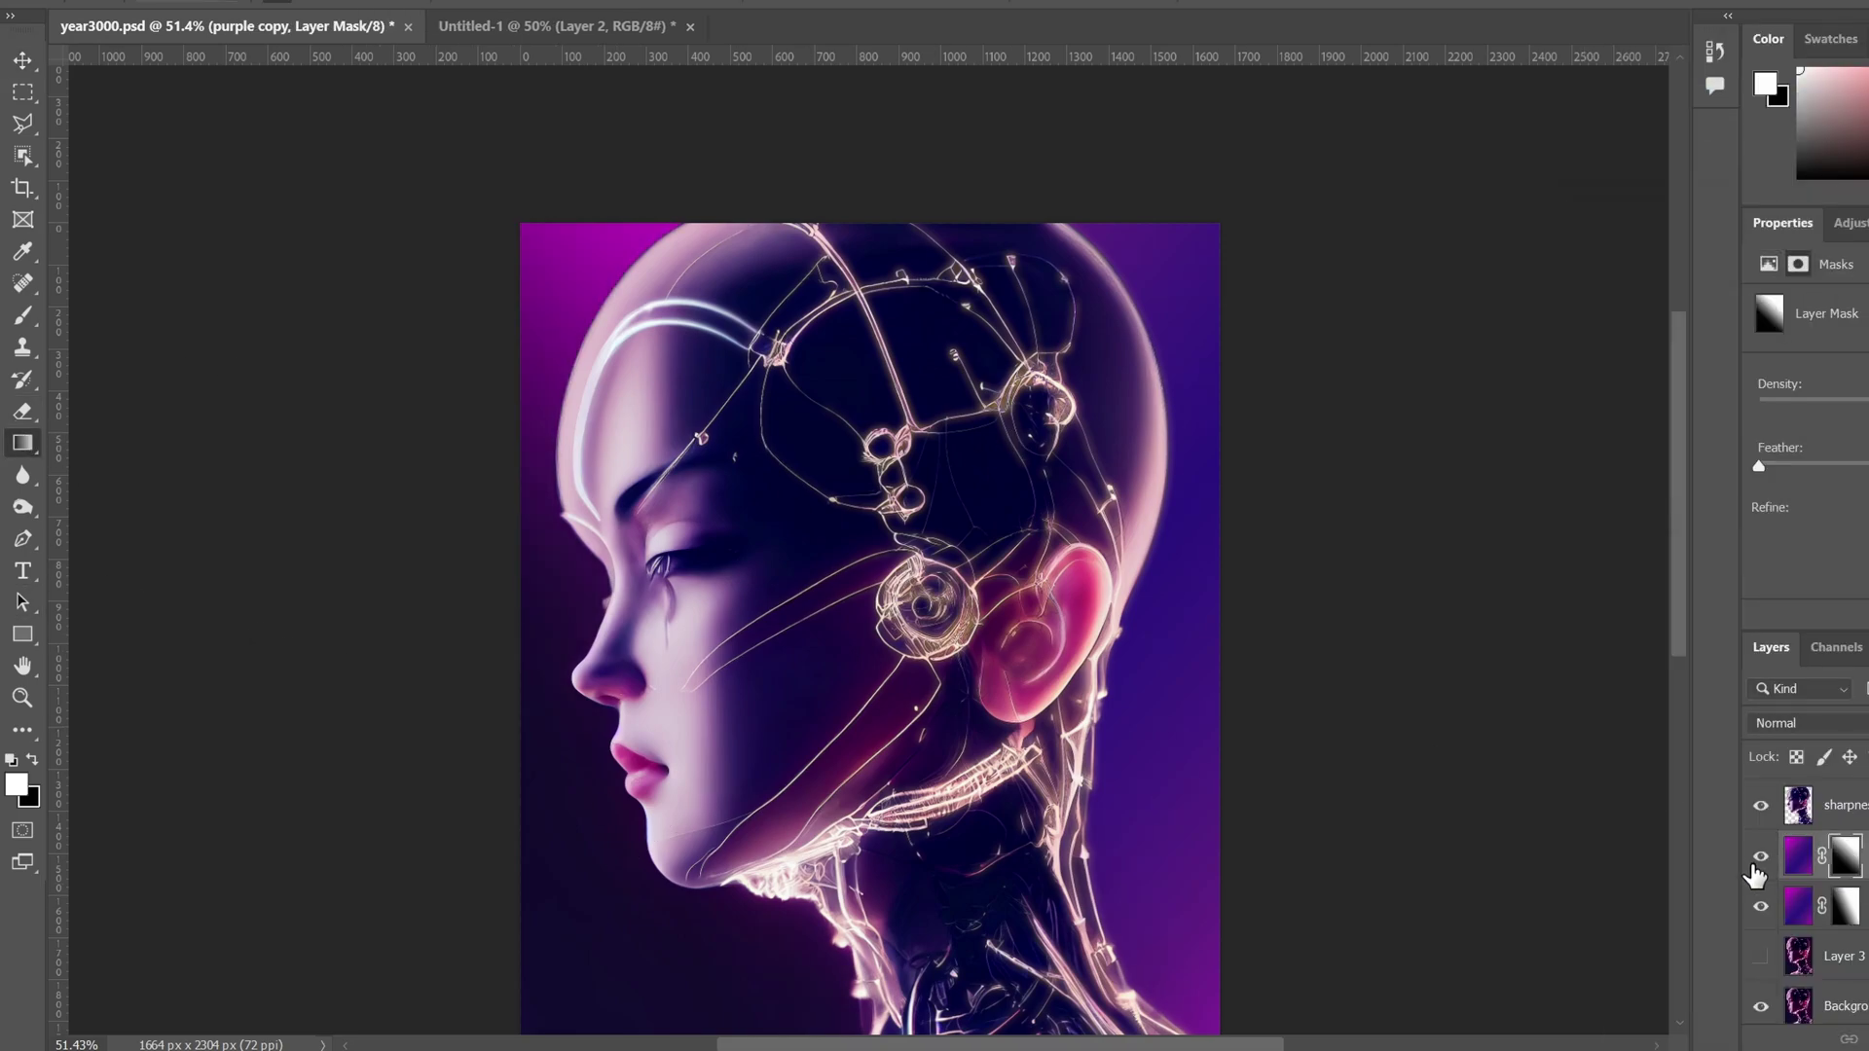
# Try shifting the hue of the purple copy layer with Hue/Saturation
pyautogui.click(1798, 855)
pyautogui.hotkey('ctrl', 'u')
pyautogui.moveTo(1675, 637); pyautogui.dragTo(1712, 637)
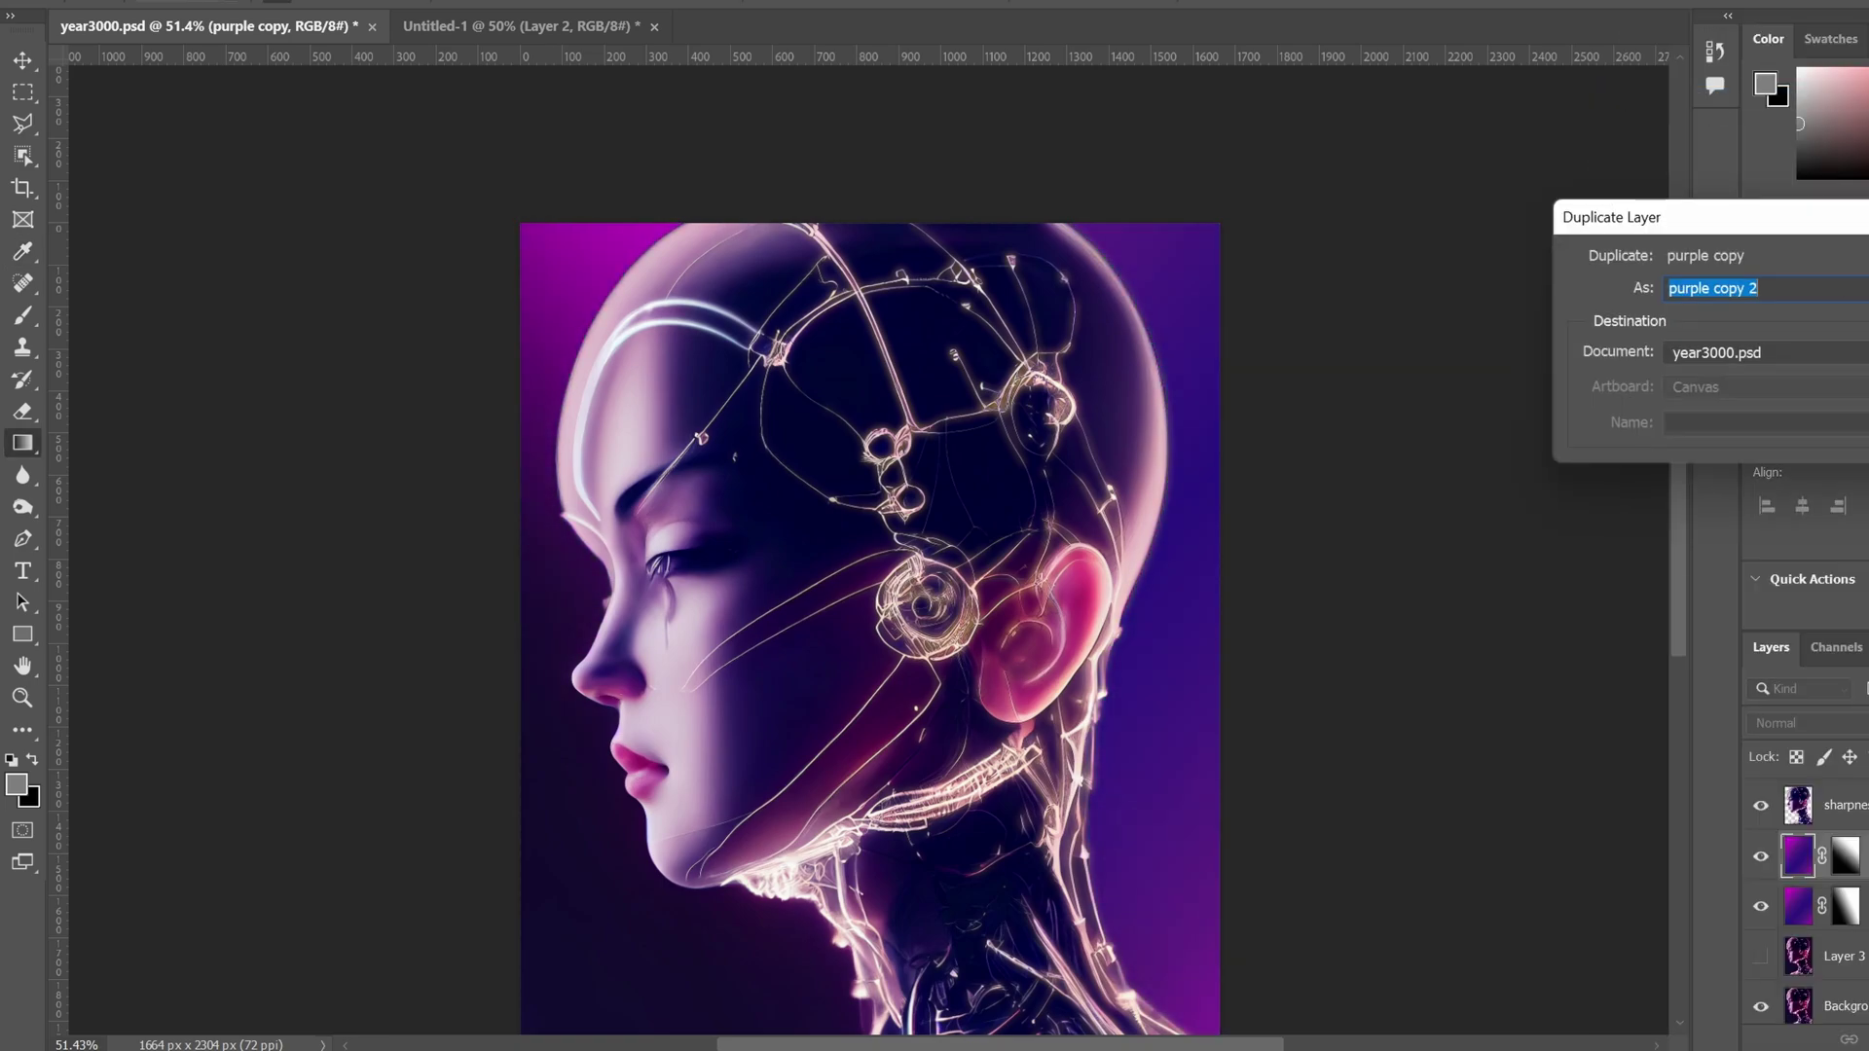
# Duplicate the purple copy layer as purple copy 2 and shift its hue toward magenta, trying hue -77 along the way
pyautogui.press('Return')
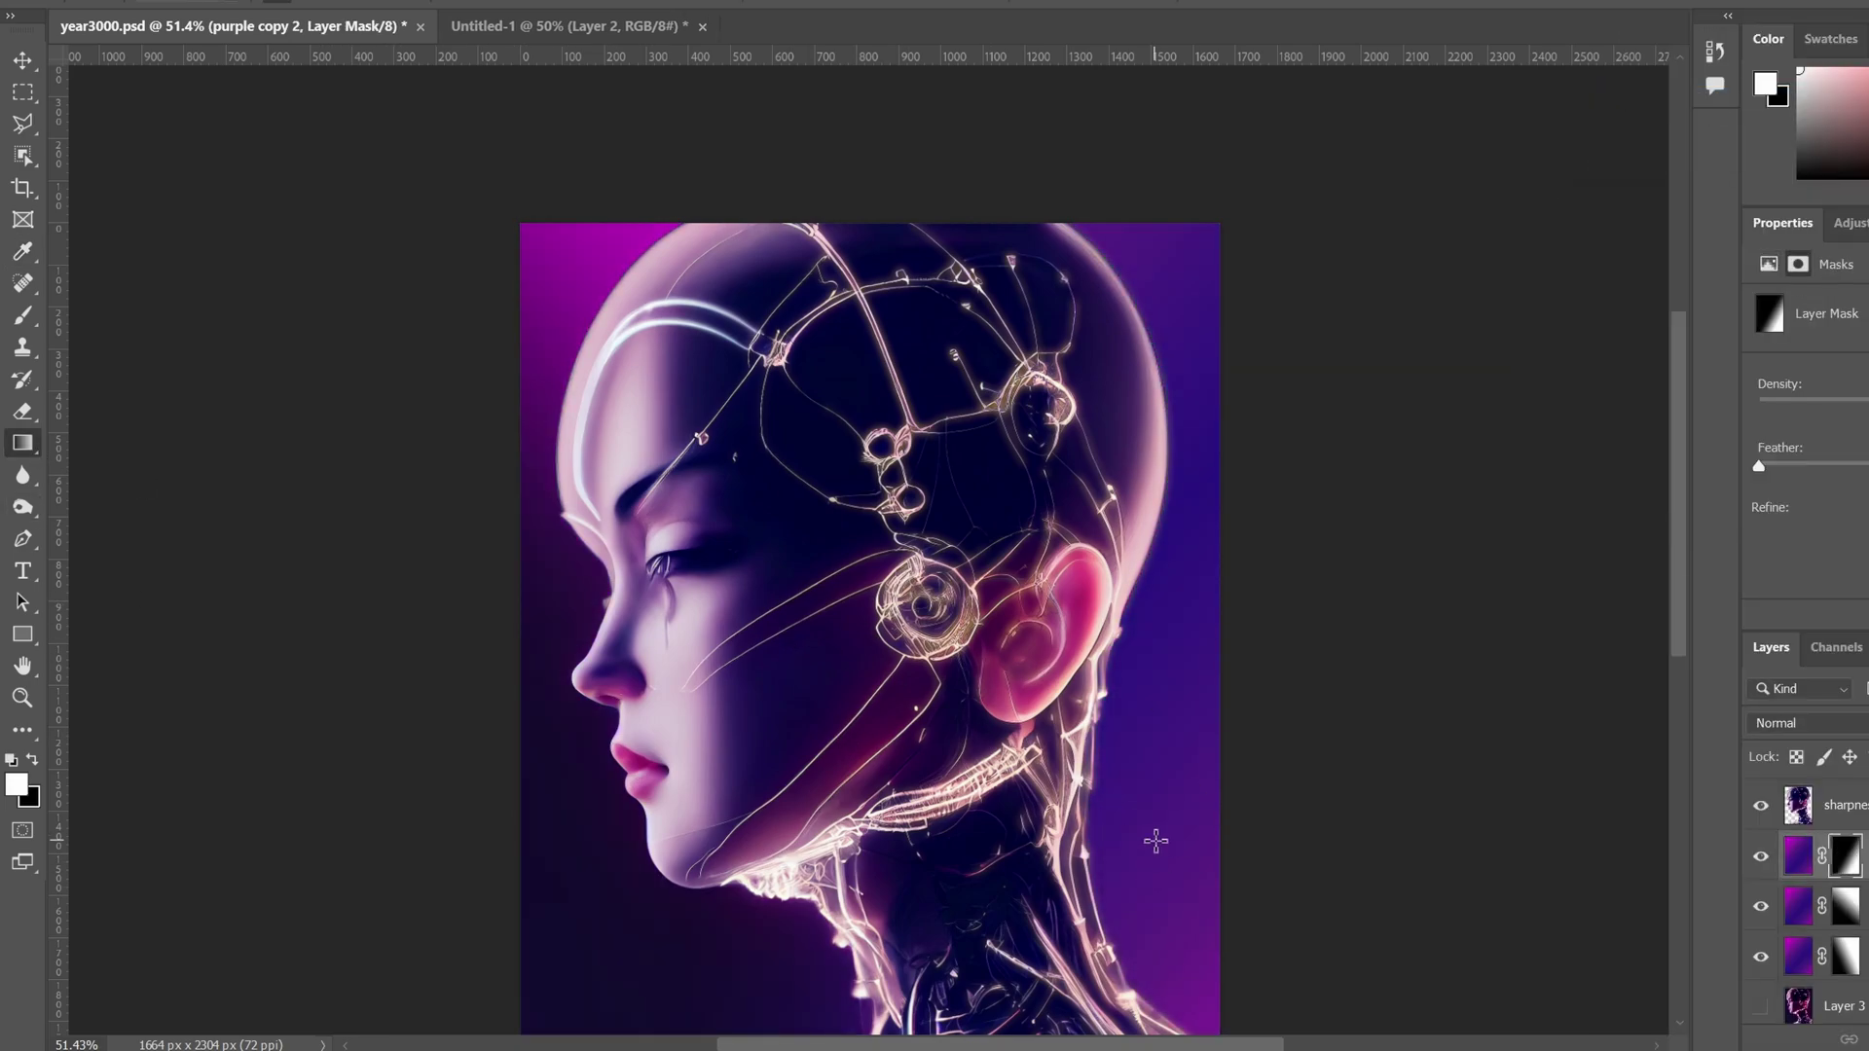
pyautogui.hotkey('ctrl', 'u')
pyautogui.moveTo(1711, 643); pyautogui.dragTo(1762, 642)
pyautogui.moveTo(1711, 705); pyautogui.dragTo(1752, 644)
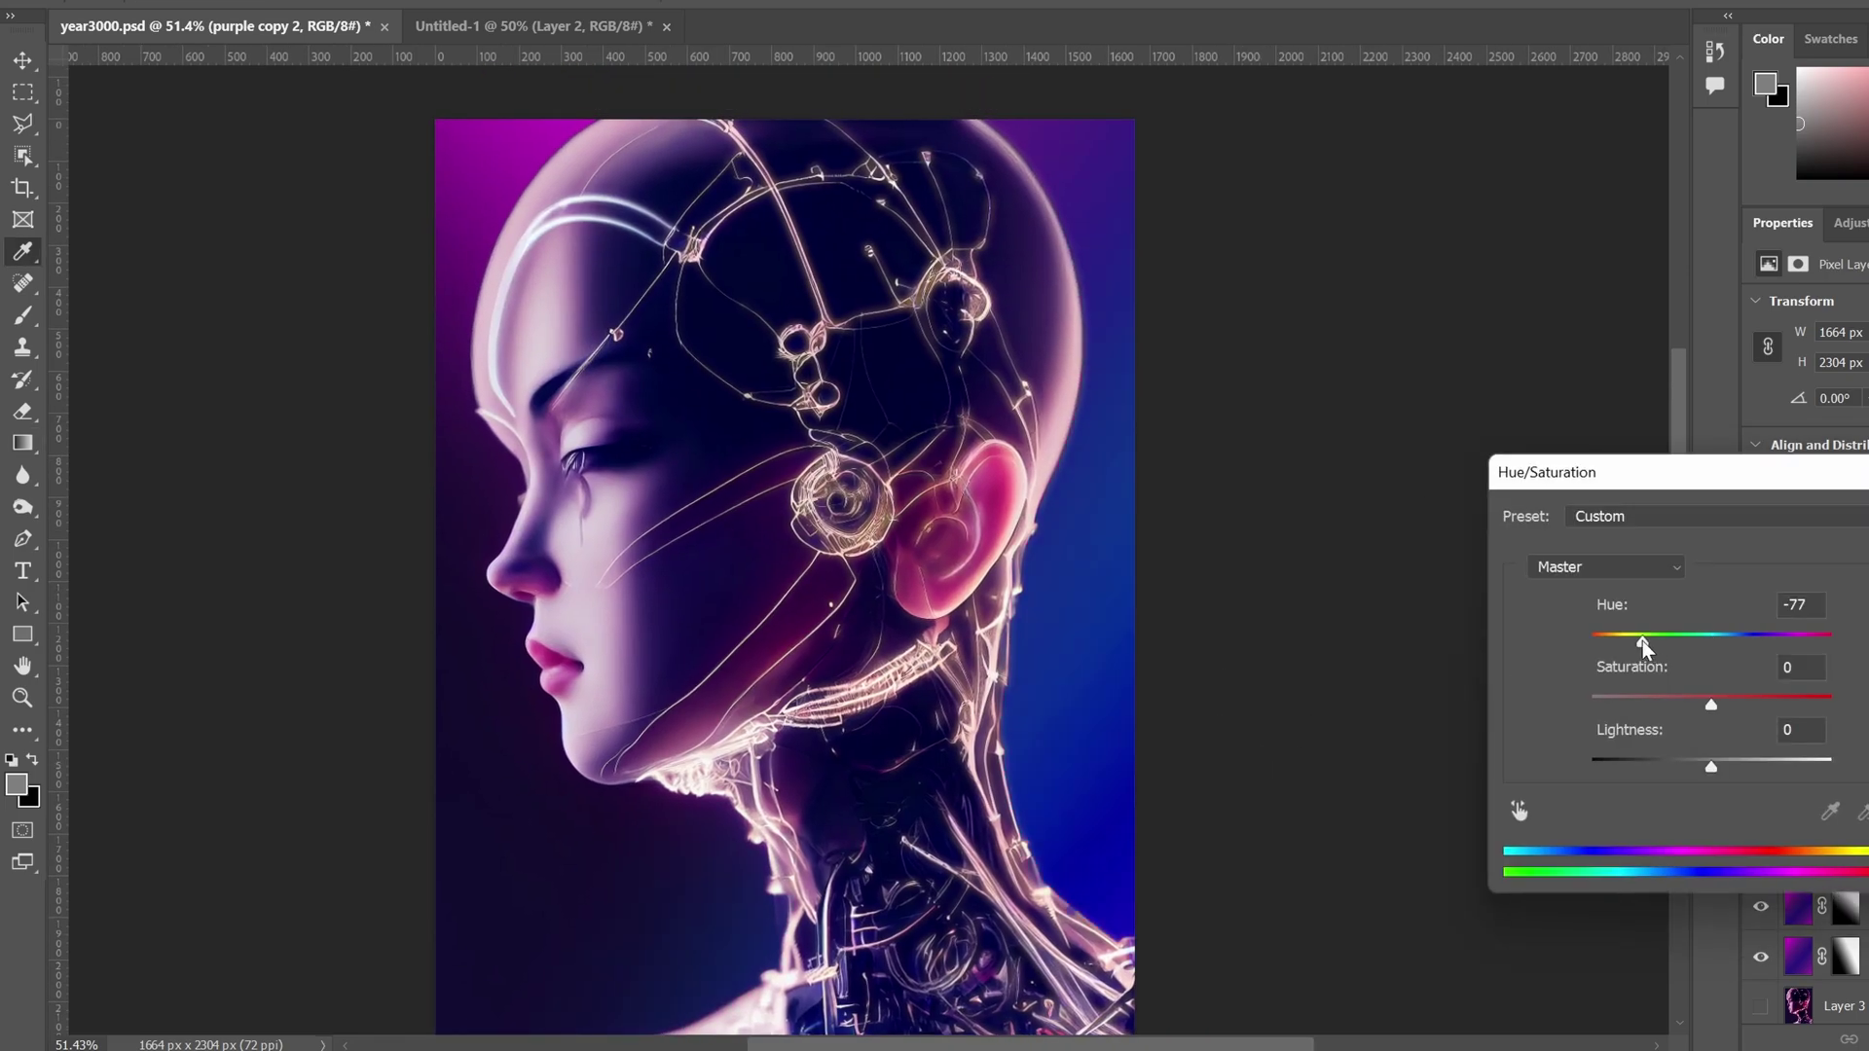
pyautogui.moveTo(1643, 641); pyautogui.dragTo(1611, 640)
pyautogui.moveTo(1606, 472); pyautogui.dragTo(1415, 406)
pyautogui.moveTo(1421, 567); pyautogui.dragTo(1594, 567)
# Duplicate the recoloured magenta layer and open Hue/Saturation for the duplicate
pyautogui.click(1667, 95)
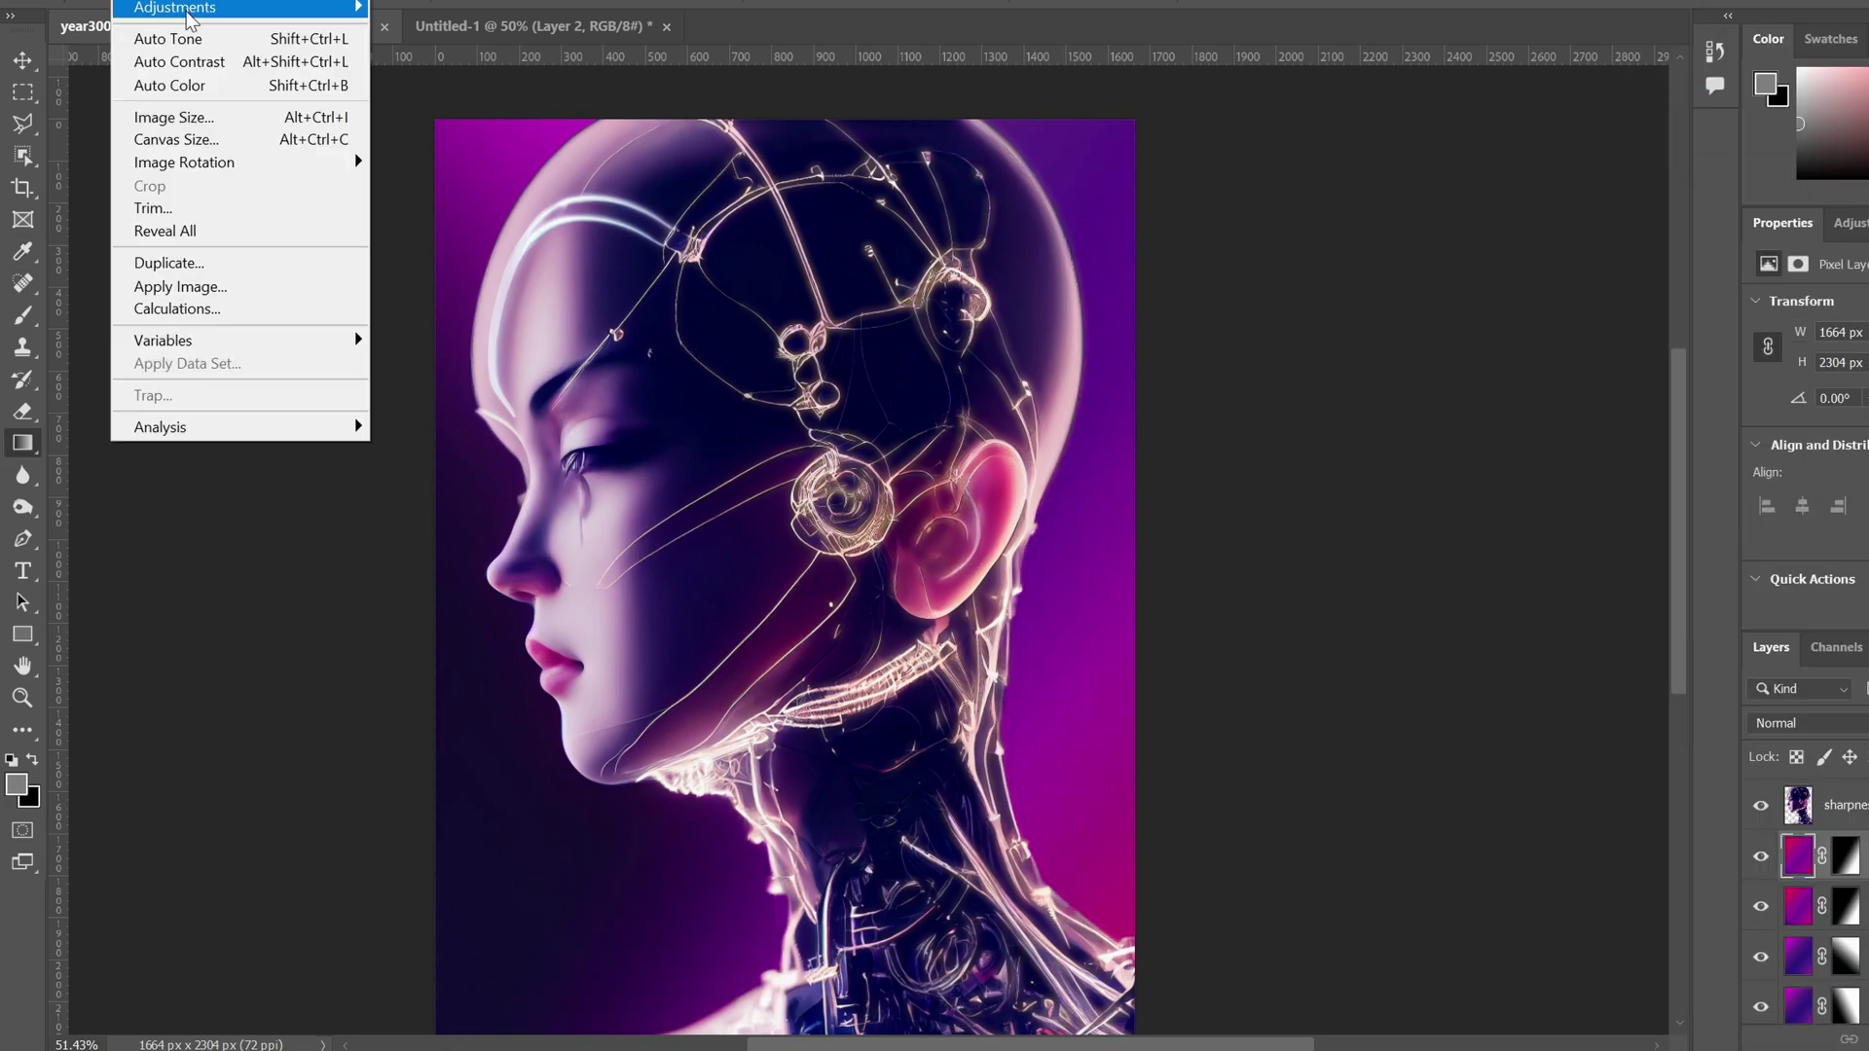
pyautogui.hotkey('ctrl', 'u')
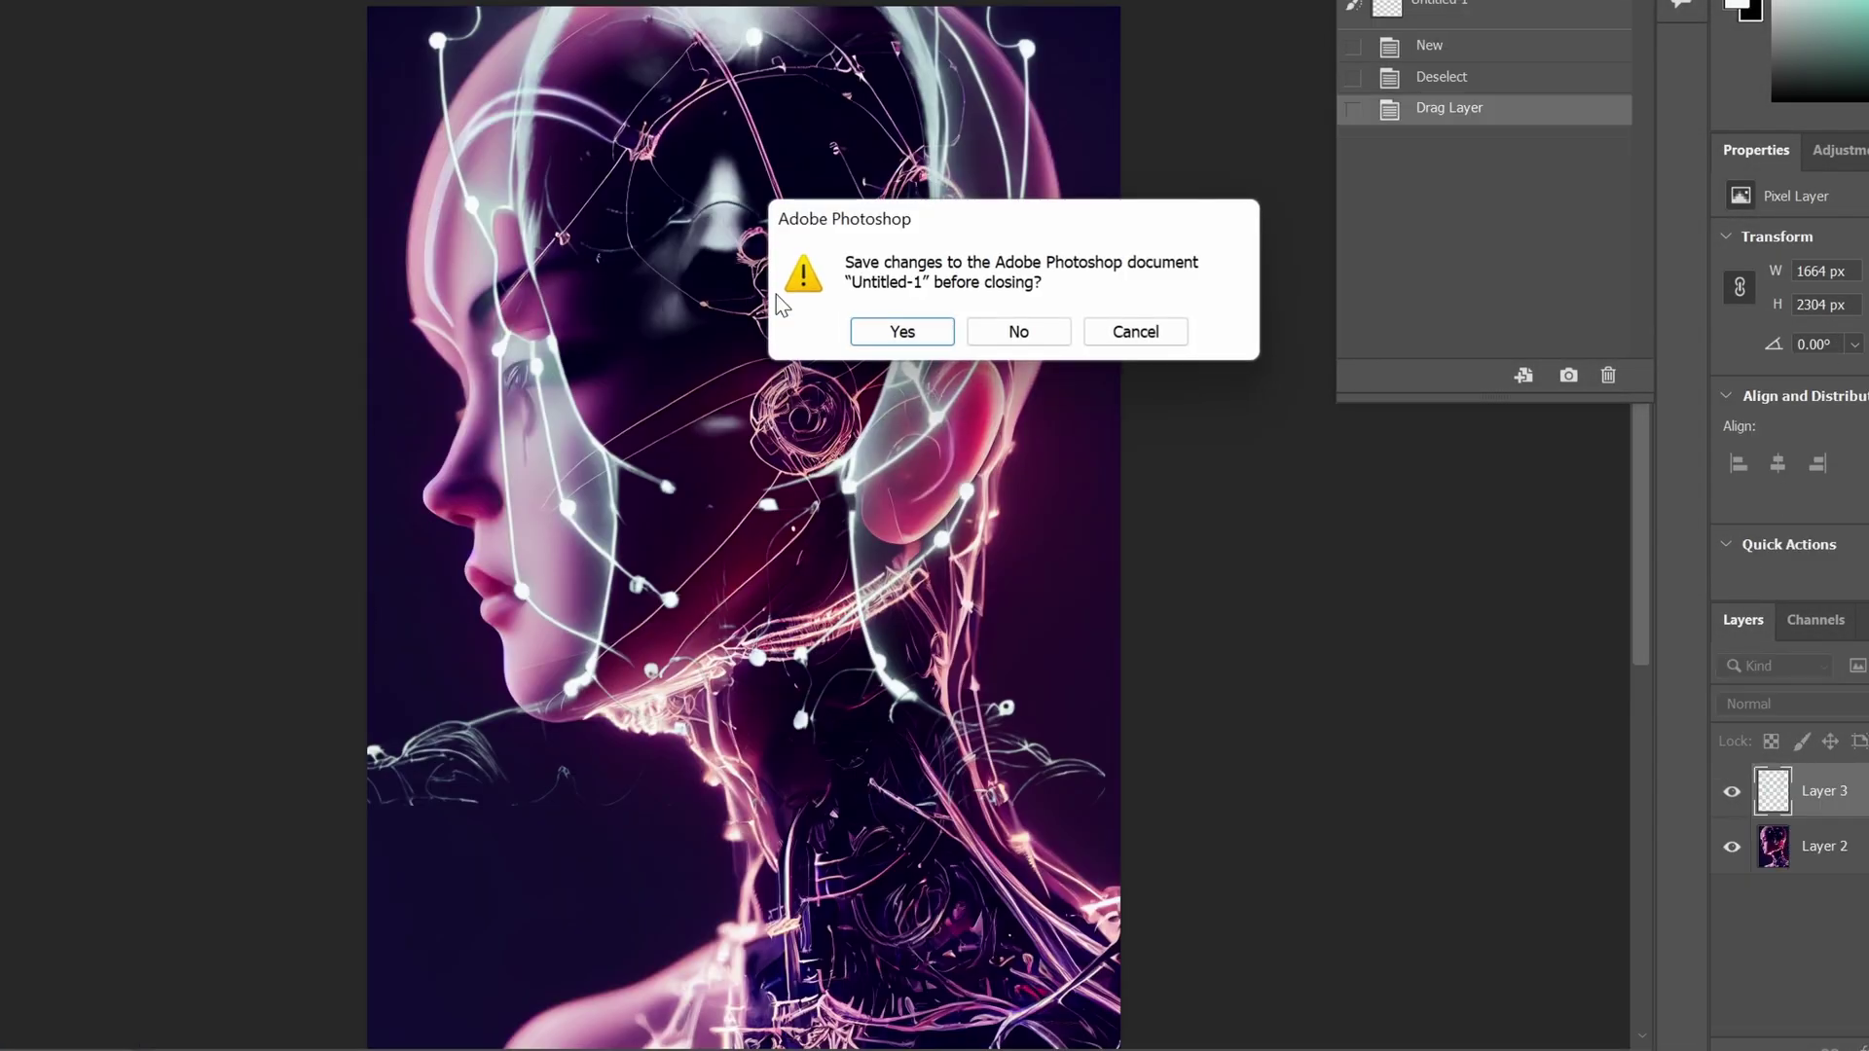
# Close the Untitled-1 document without saving and position the colourful light-streak image behind the portrait
pyautogui.click(1054, 332)
pyautogui.moveTo(598, 313); pyautogui.dragTo(682, 507)
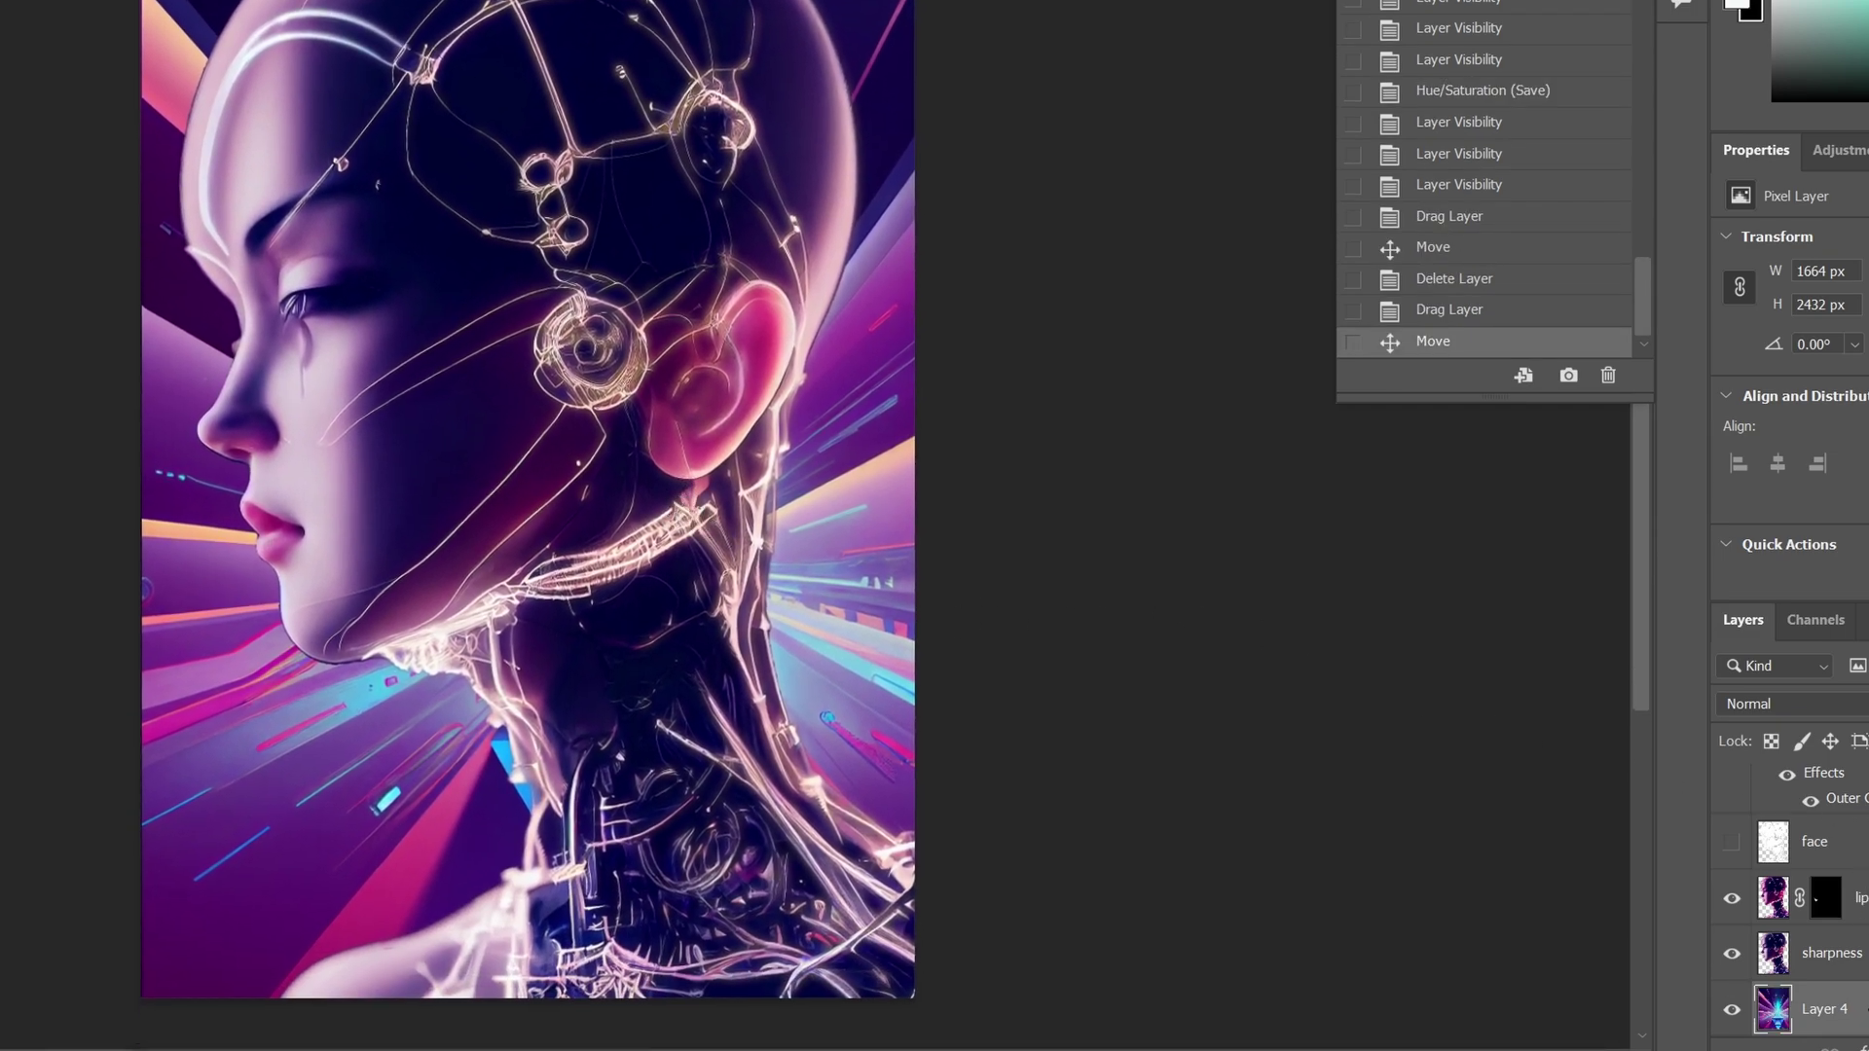
# Set the blending mode of the light-streak background, Layer 4, to Overlay
pyautogui.scroll(-3, 1863, 974)
pyautogui.scroll(3, 1863, 963)
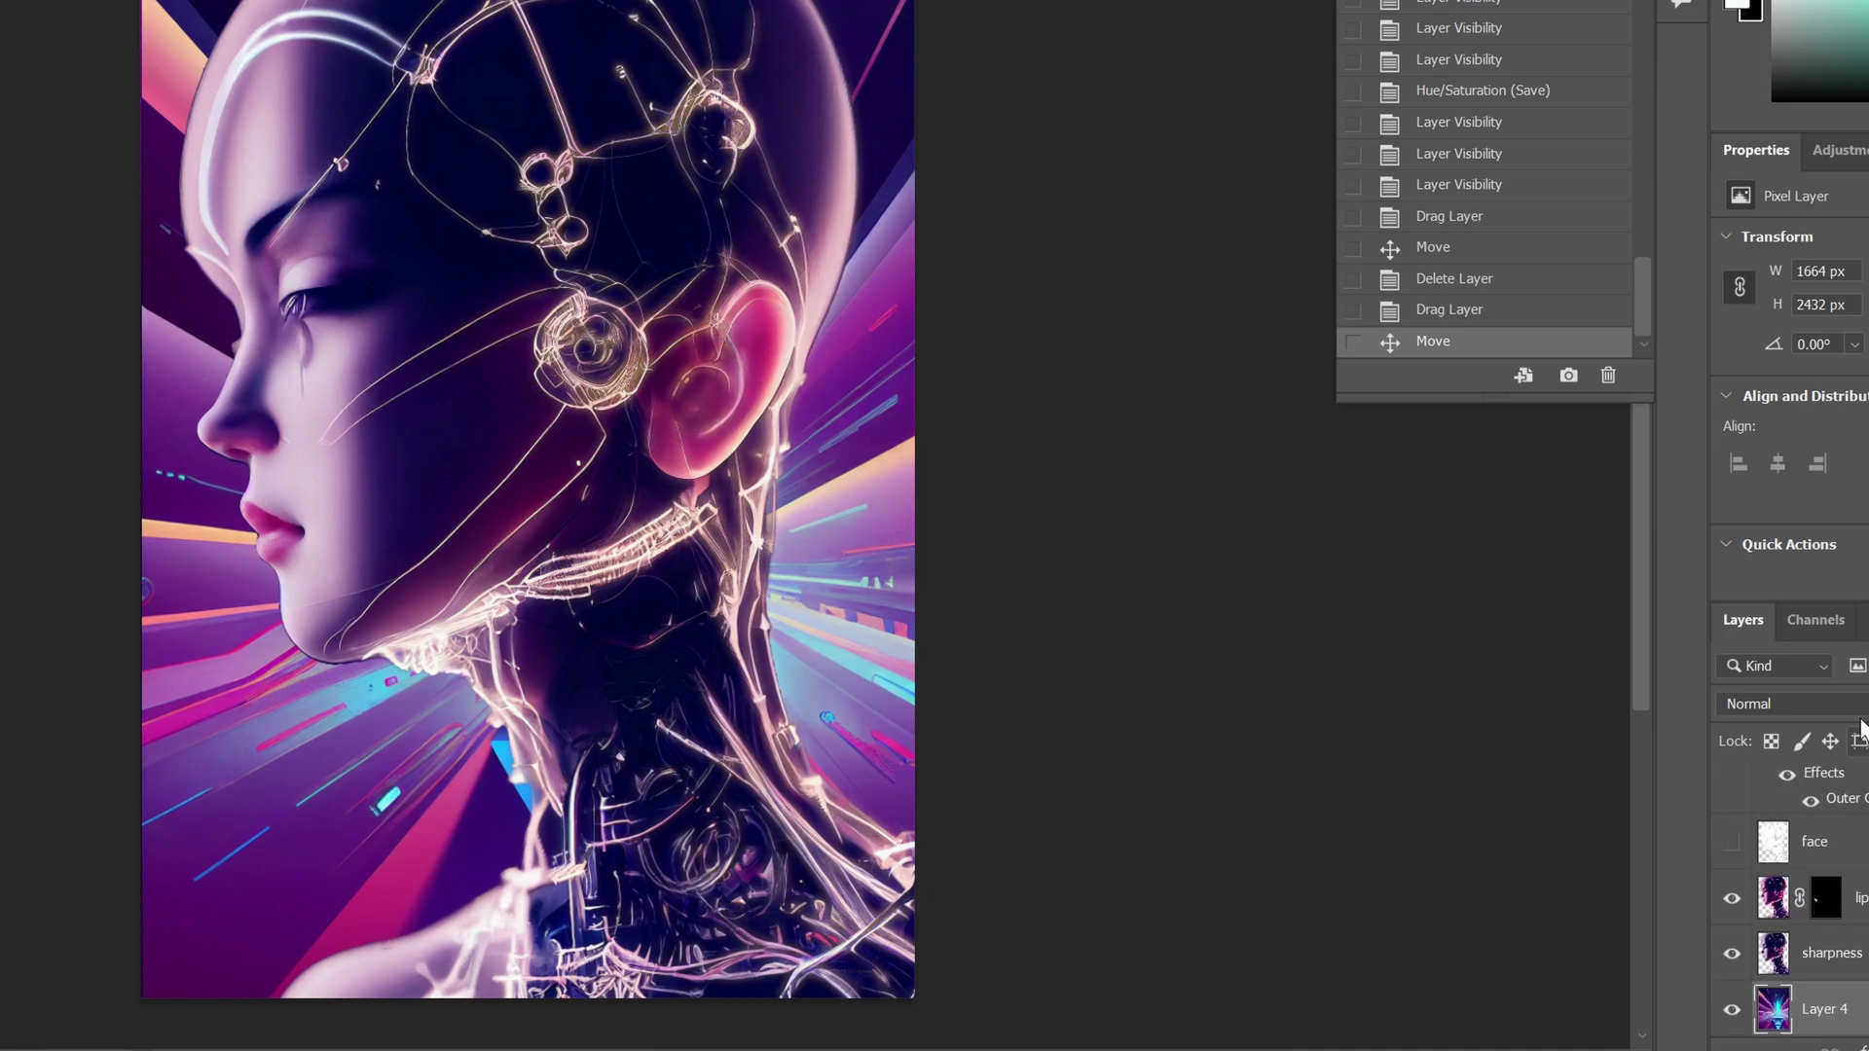
pyautogui.click(1798, 703)
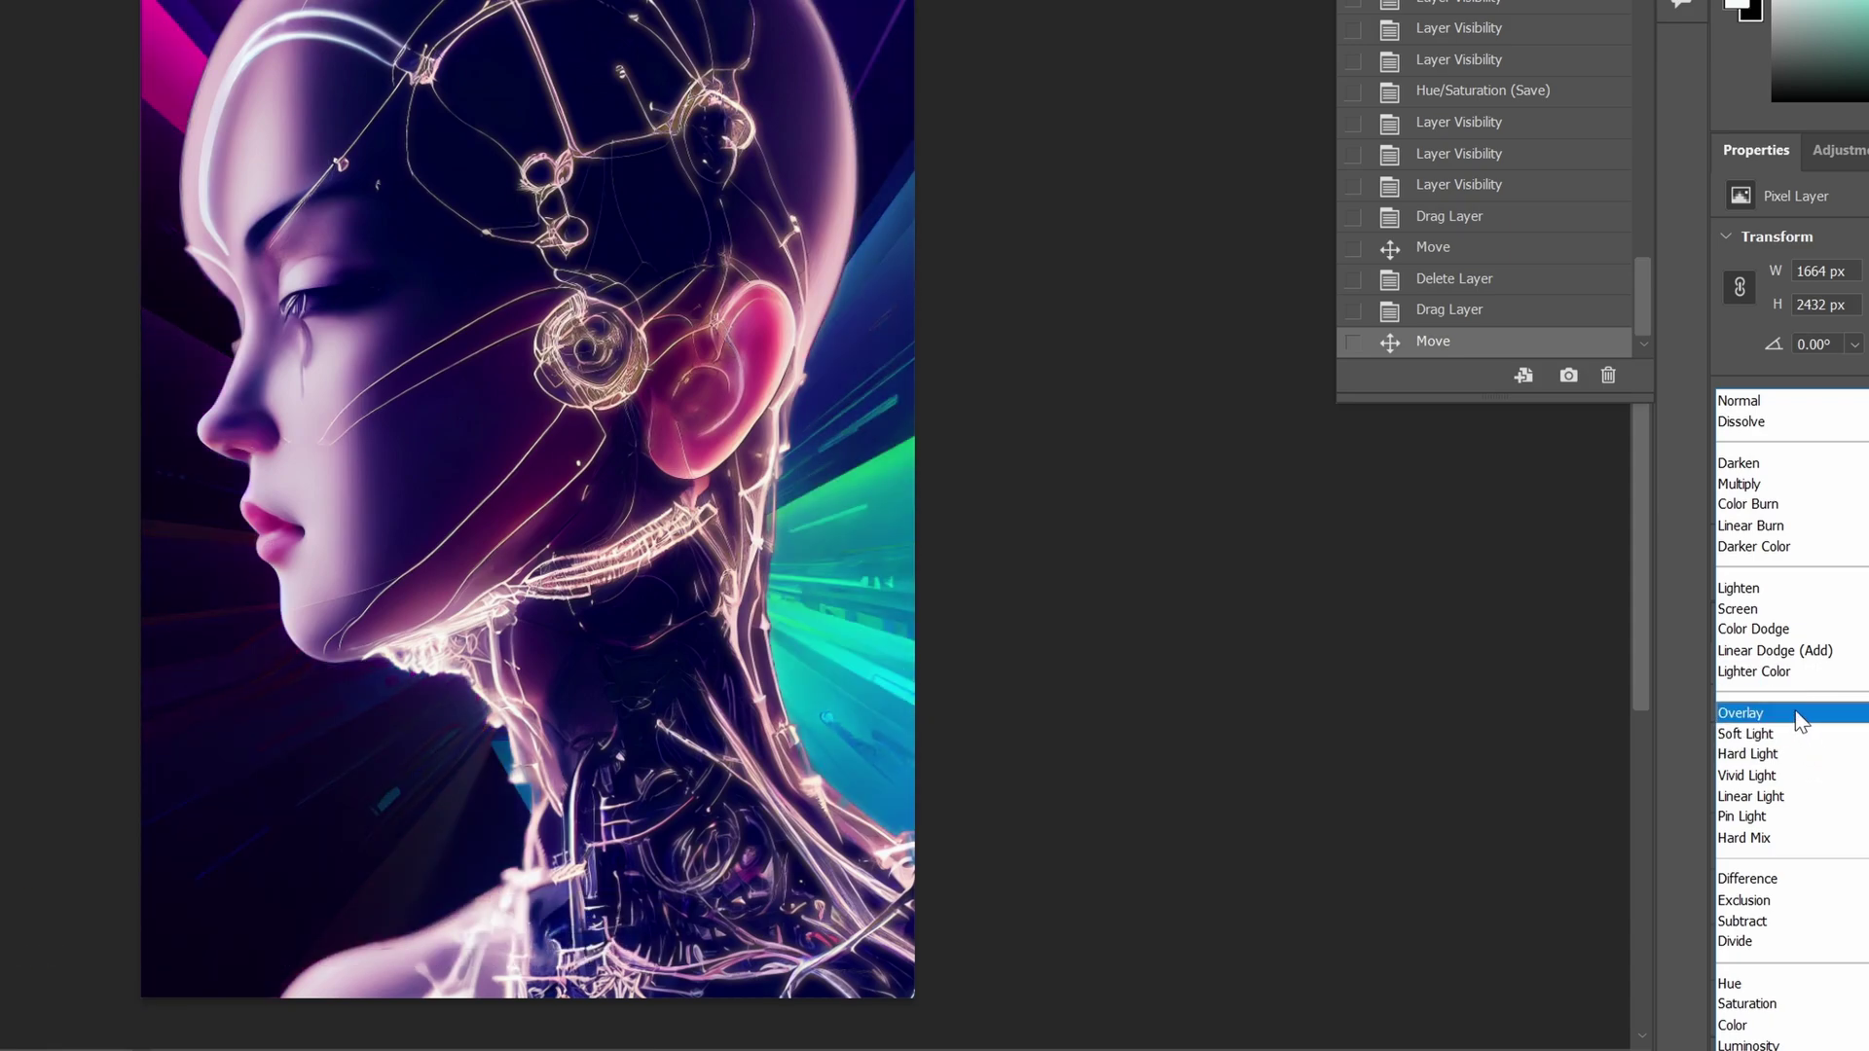
pyautogui.click(1803, 713)
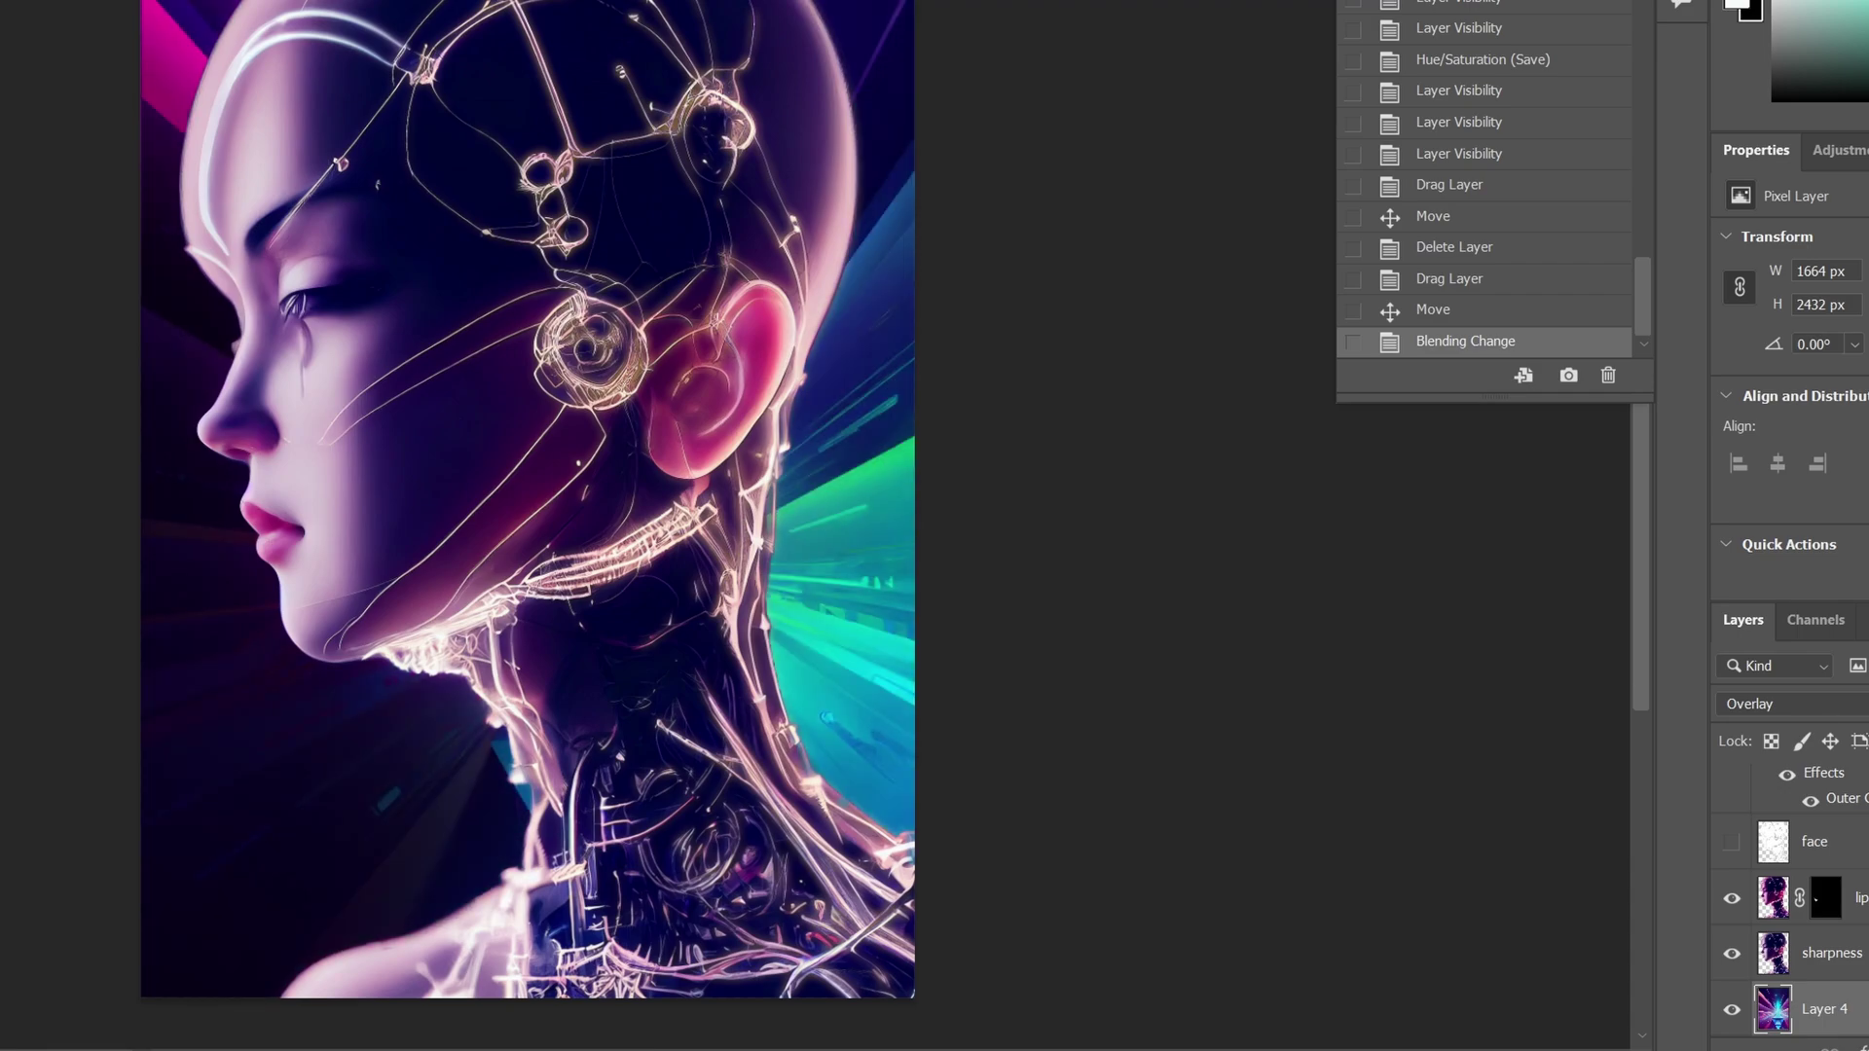
# Scale Layer 4 up slightly to 1701 × 2486 px and save the document
pyautogui.moveTo(1071, 603); pyautogui.dragTo(1090, 725)
pyautogui.hotkey('ctrl', 't')
pyautogui.moveTo(159, 615); pyautogui.dragTo(151, 614)
pyautogui.press('Return')
pyautogui.hotkey('ctrl', 's')
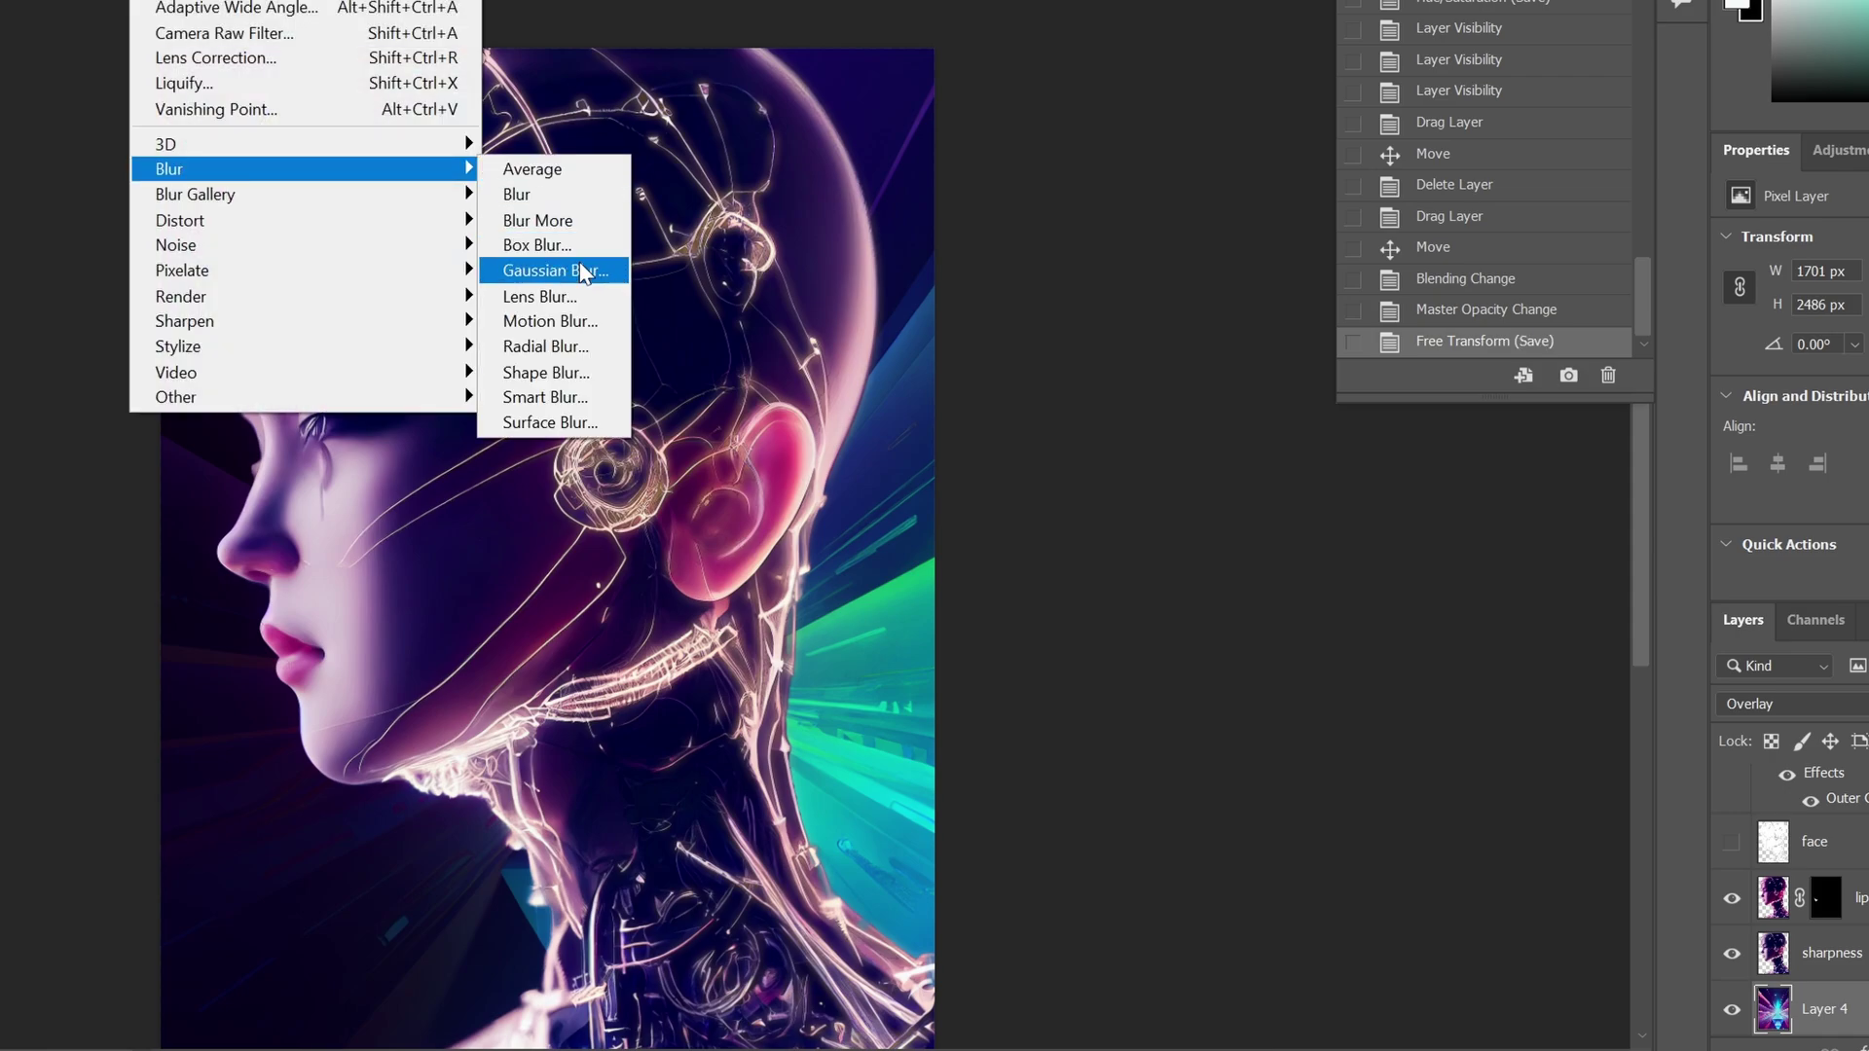
# Duplicate Layer 4 and try a Gaussian Blur on the copy, comparing the background with the copy hidden and shown
pyautogui.click(574, 268)
pyautogui.press('Return')
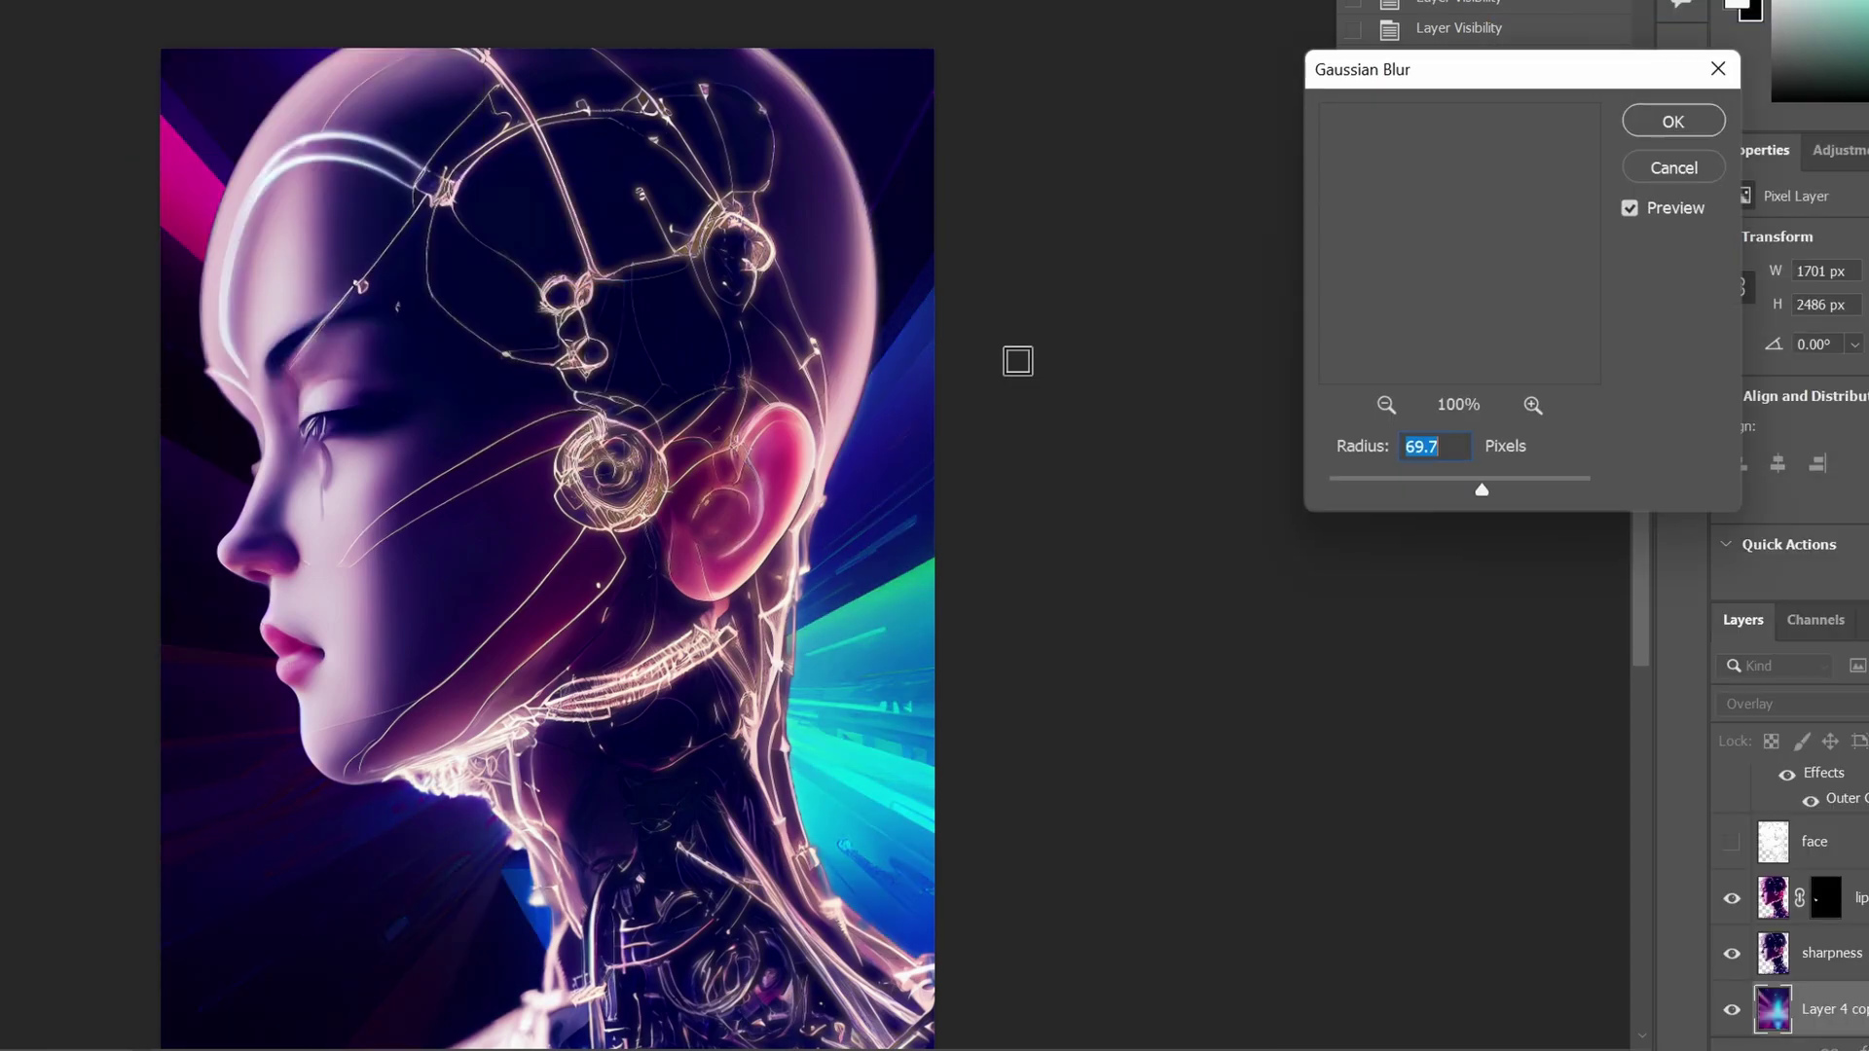
pyautogui.moveTo(1480, 488); pyautogui.dragTo(1544, 483)
pyautogui.click(1732, 901)
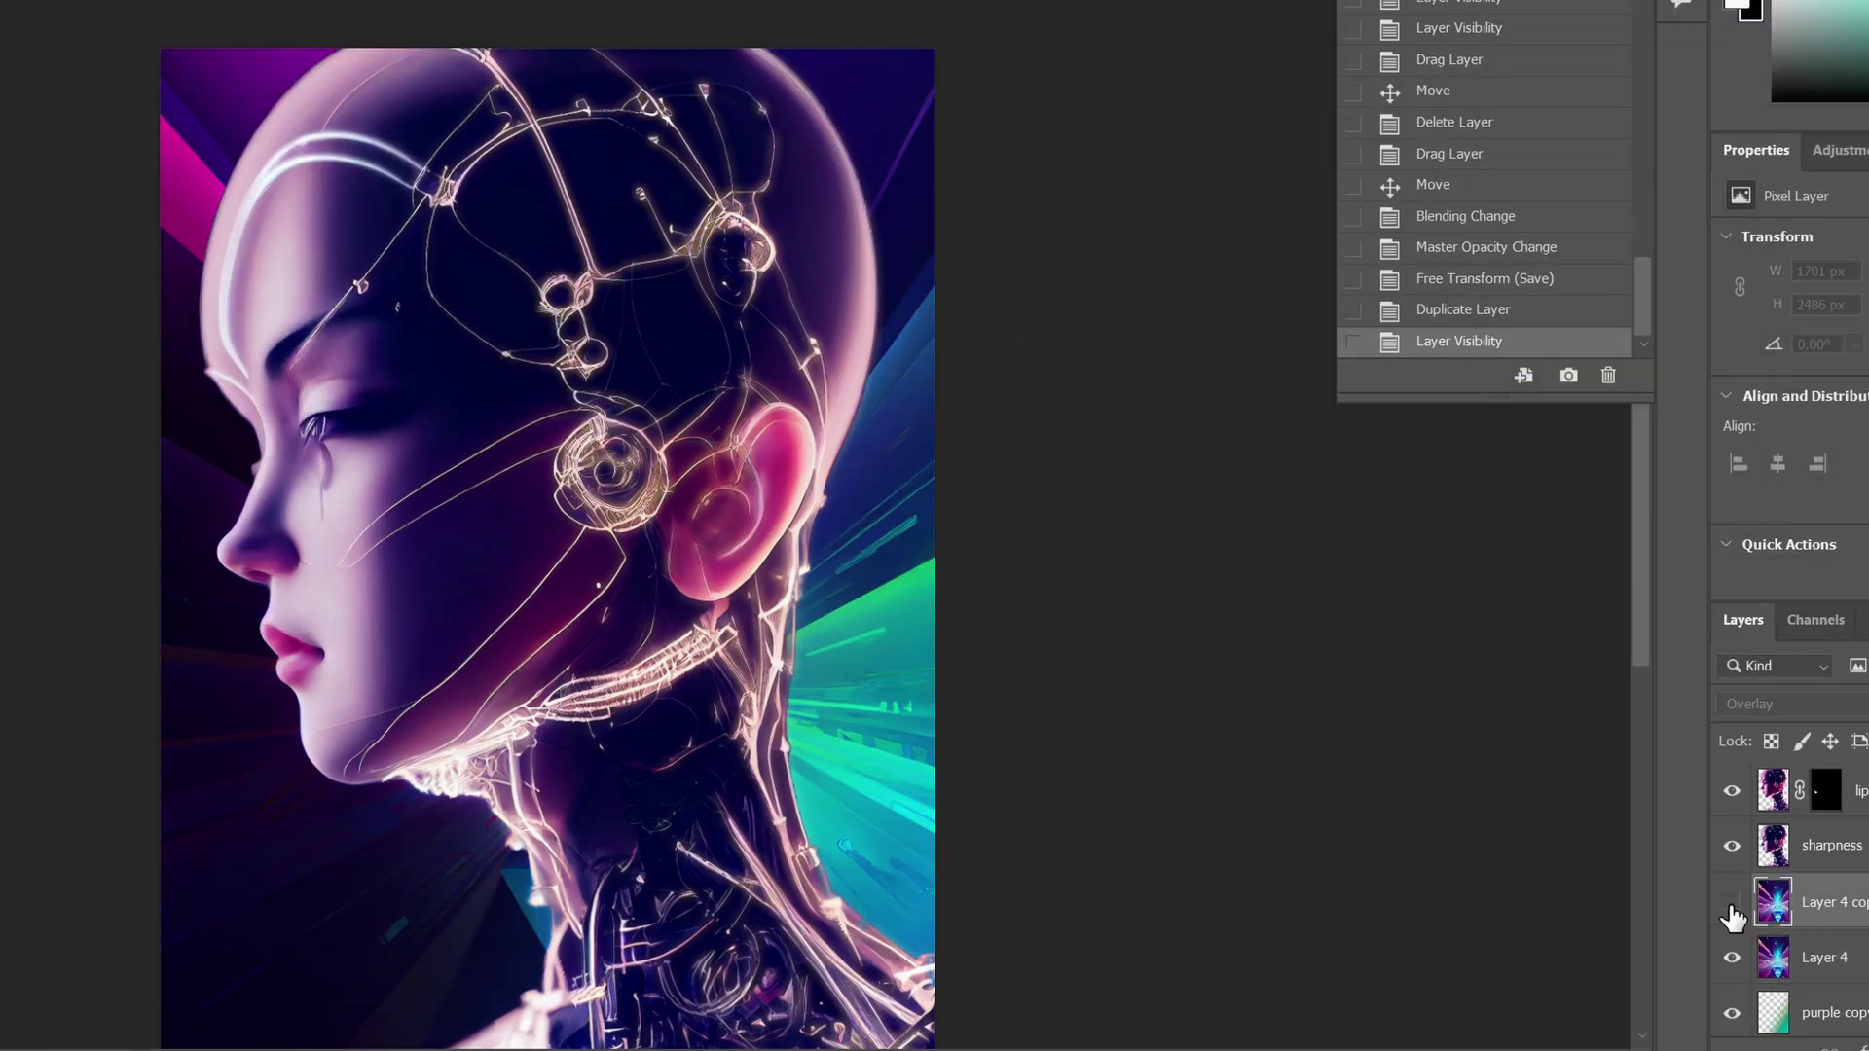
pyautogui.click(1732, 903)
pyautogui.click(1732, 903)
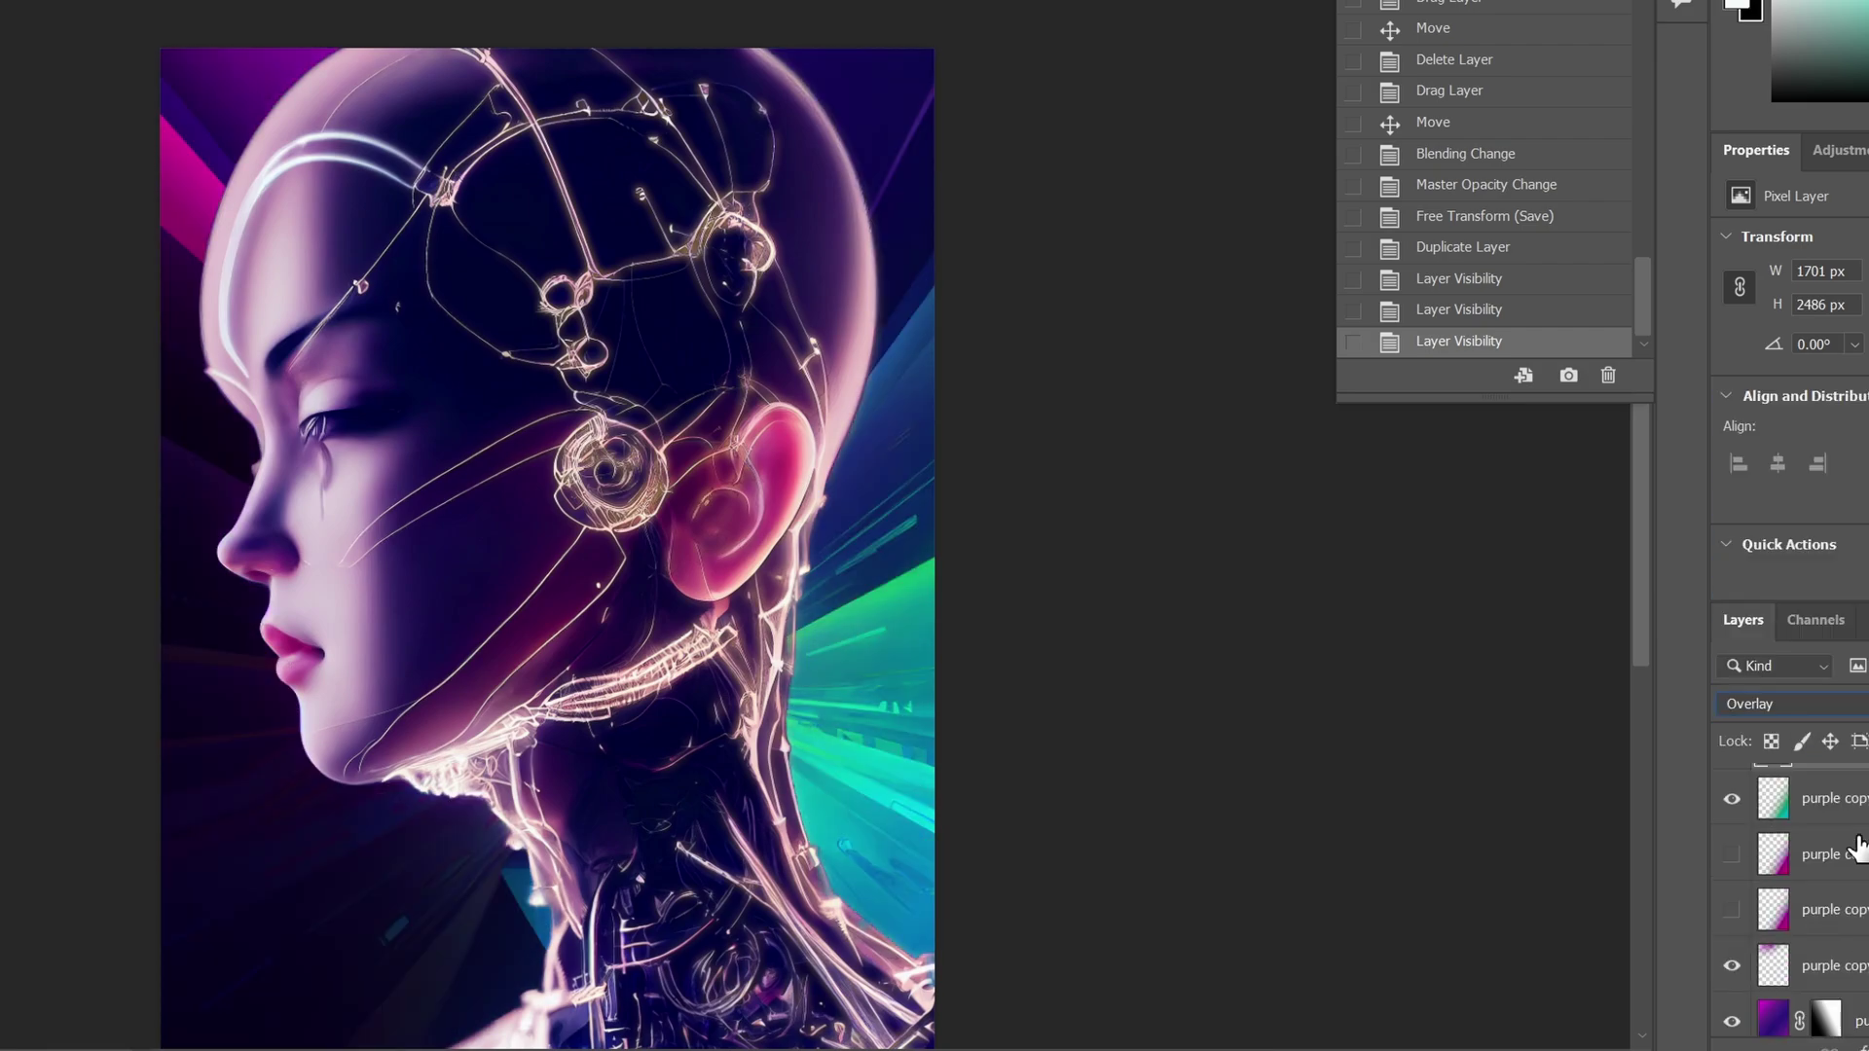
# Group Layer 4 with the visible purple layers, duplicate the group and hide the original group
pyautogui.scroll(-2, 1858, 843)
pyautogui.keyDown('ctrl'); pyautogui.click(1850, 860); pyautogui.keyUp('ctrl')
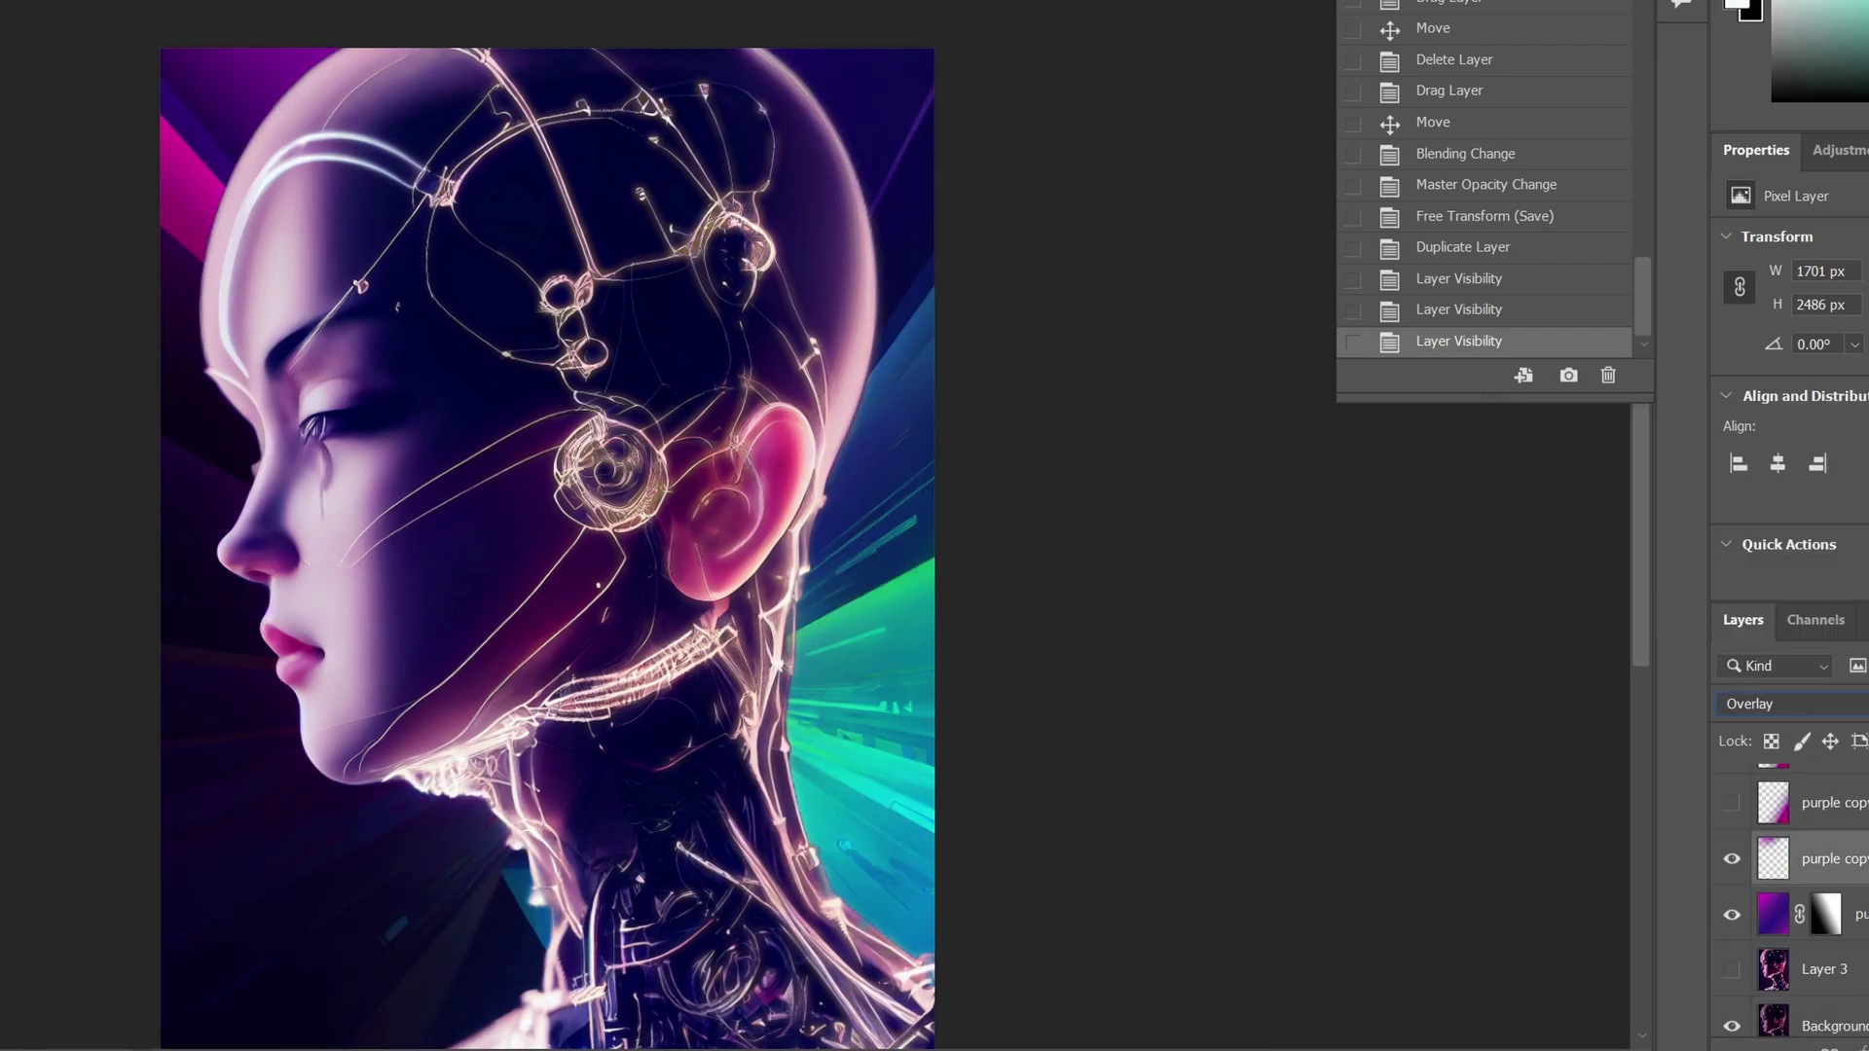
pyautogui.keyDown('ctrl'); pyautogui.click(1854, 916); pyautogui.keyUp('ctrl')
pyautogui.hotkey('ctrl', 'g')
pyautogui.rightClick(1830, 996)
pyautogui.click(1849, 7)
pyautogui.click(1732, 923)
pyautogui.click(1762, 885)
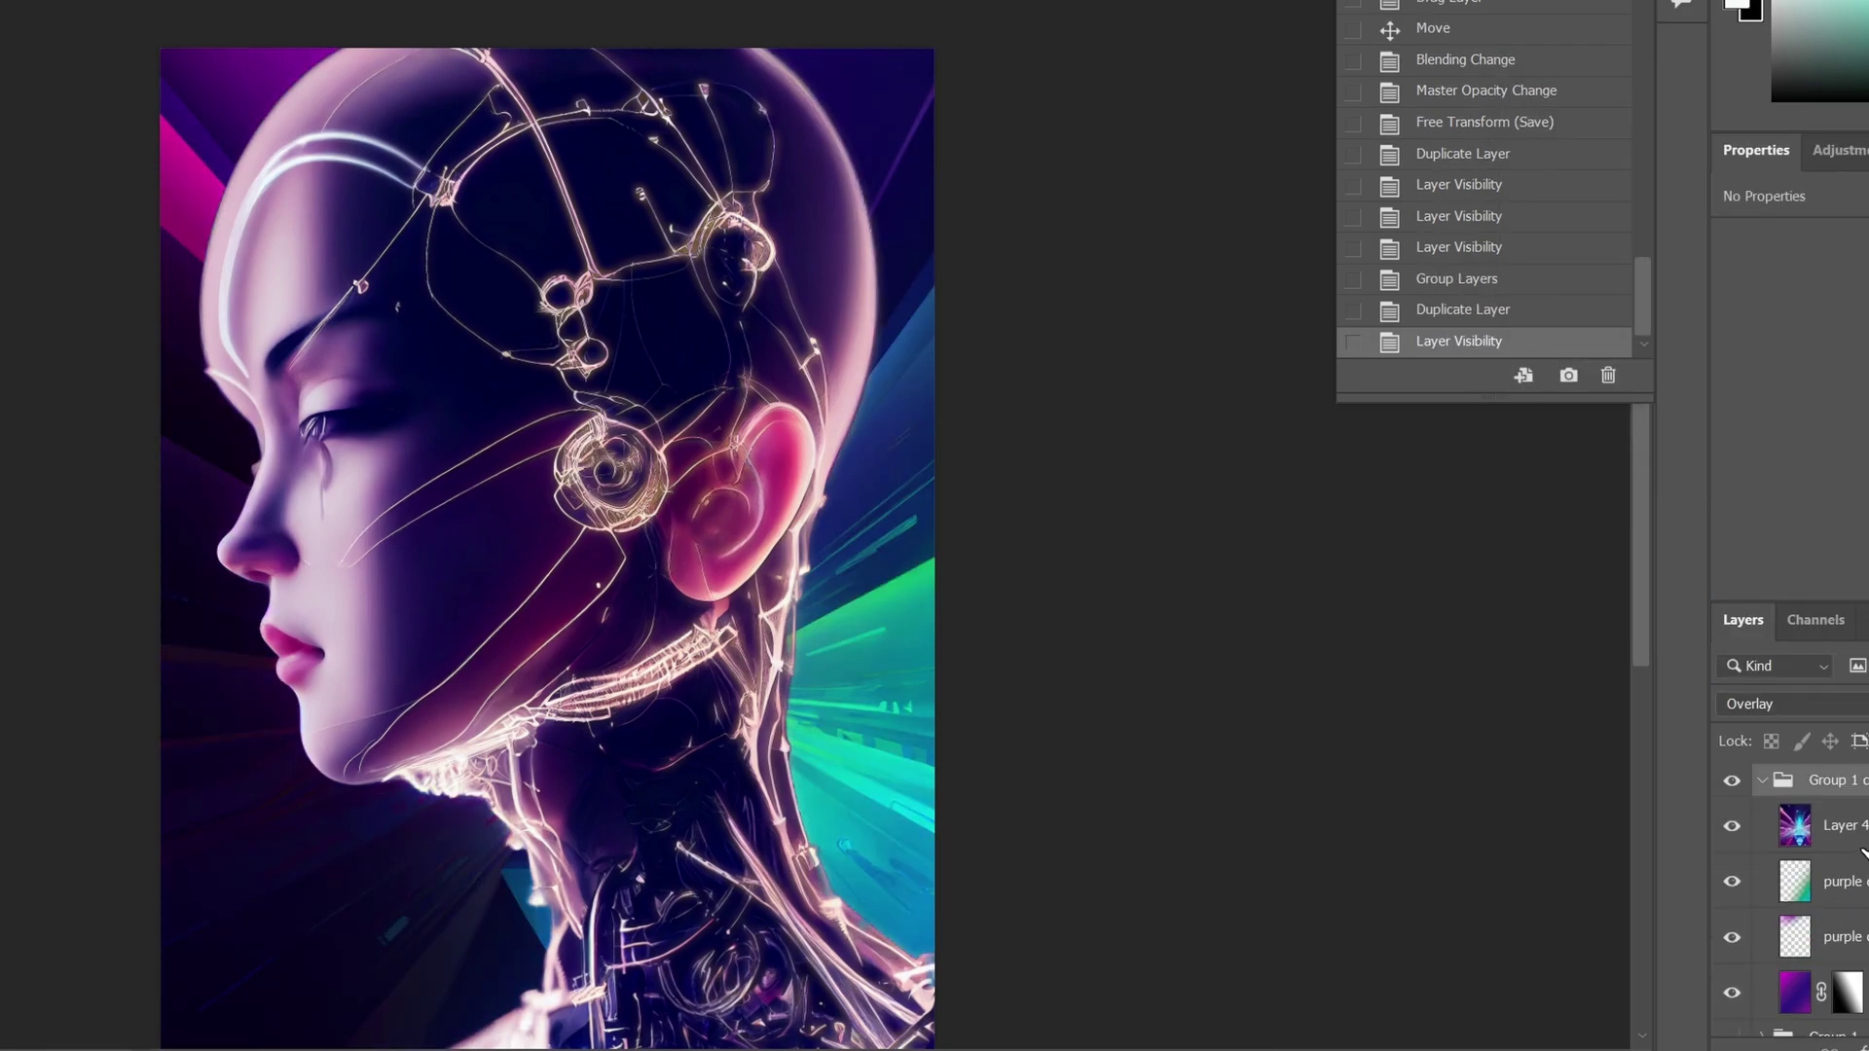
# Mask Layer 4 in the duplicated group with a horizontal gradient that fades the streaks beside the face, and compare the result
pyautogui.click(1857, 828)
pyautogui.moveTo(162, 455); pyautogui.dragTo(415, 458)
pyautogui.moveTo(163, 455); pyautogui.dragTo(415, 458)
pyautogui.click(1731, 826)
pyautogui.click(1732, 826)
pyautogui.click(1795, 826)
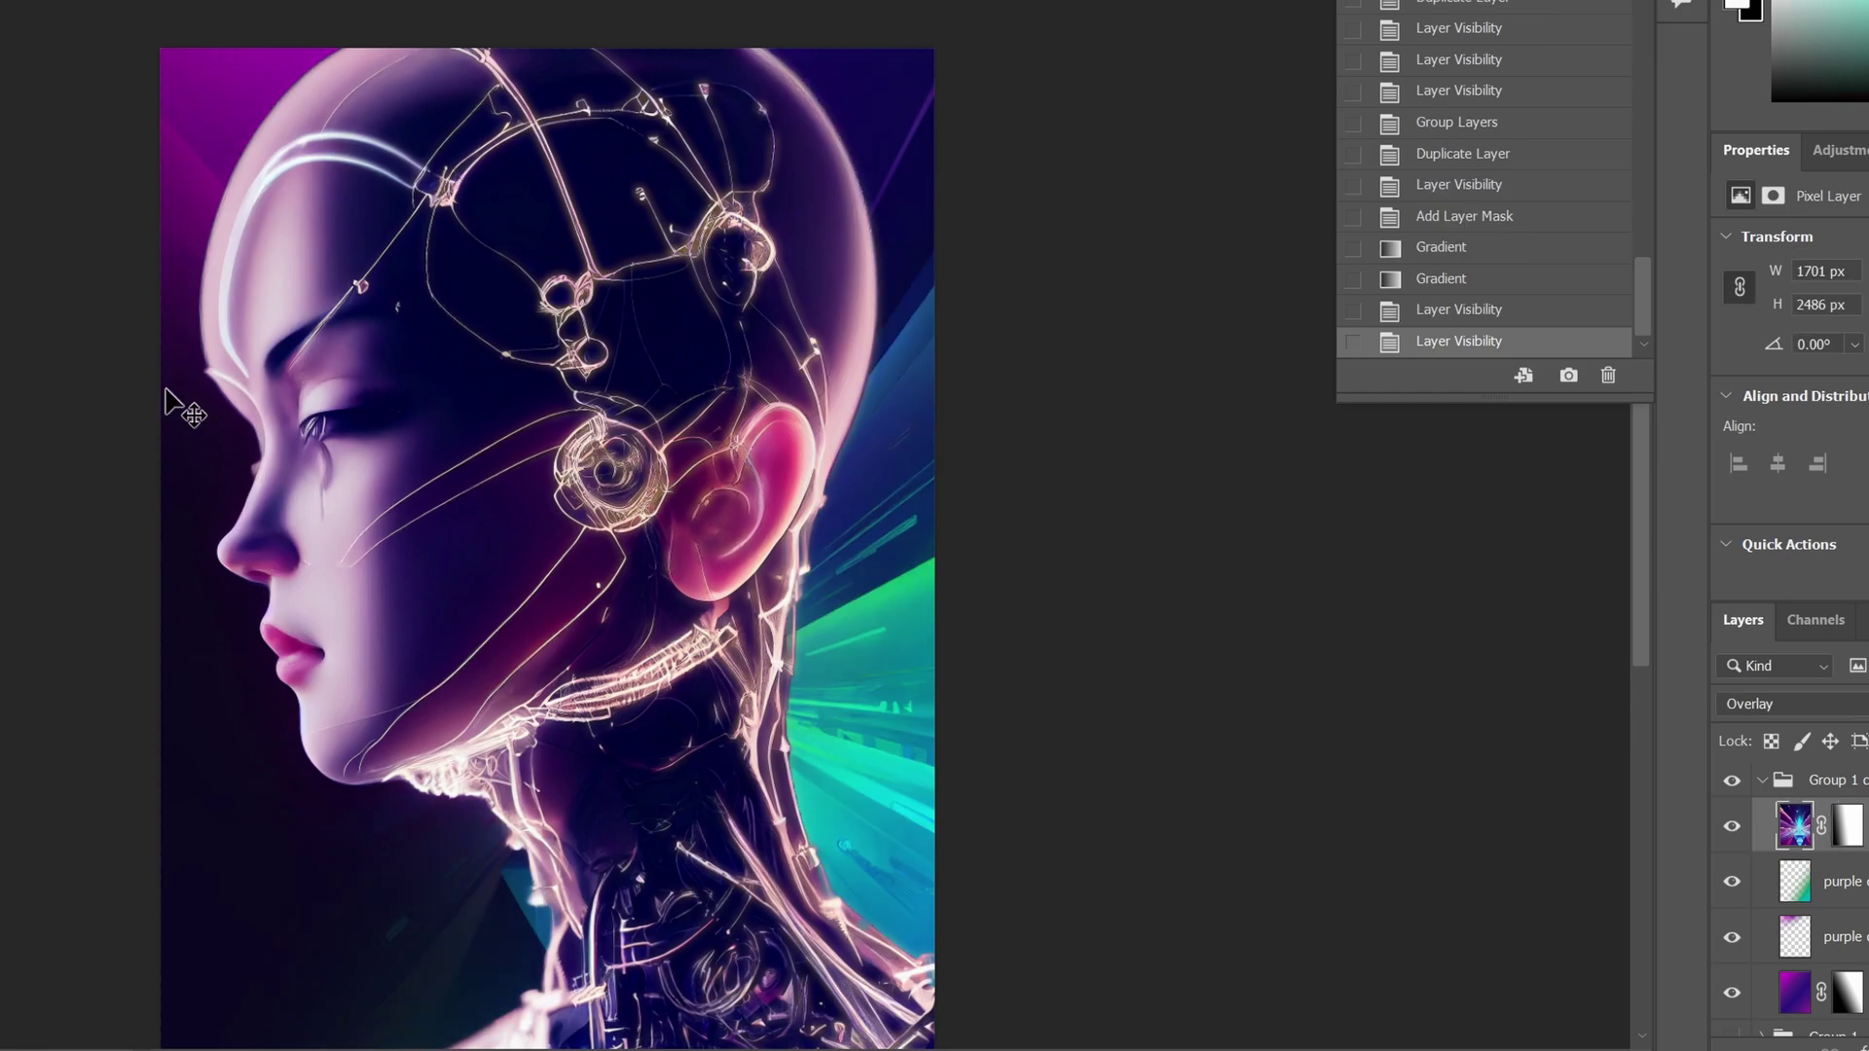
pyautogui.hotkey('ctrl', 't')
pyautogui.moveTo(938, 615)
pyautogui.mouseDown()
pyautogui.moveTo(1043, 628)
pyautogui.moveTo(931, 588)
pyautogui.mouseUp()
pyautogui.press('Escape')
pyautogui.hotkey('ctrl', 't')
pyautogui.press('Escape')
# Lower the masked Layer 4's opacity to 50%, compare it hidden and shown, and save the document
pyautogui.press('5')
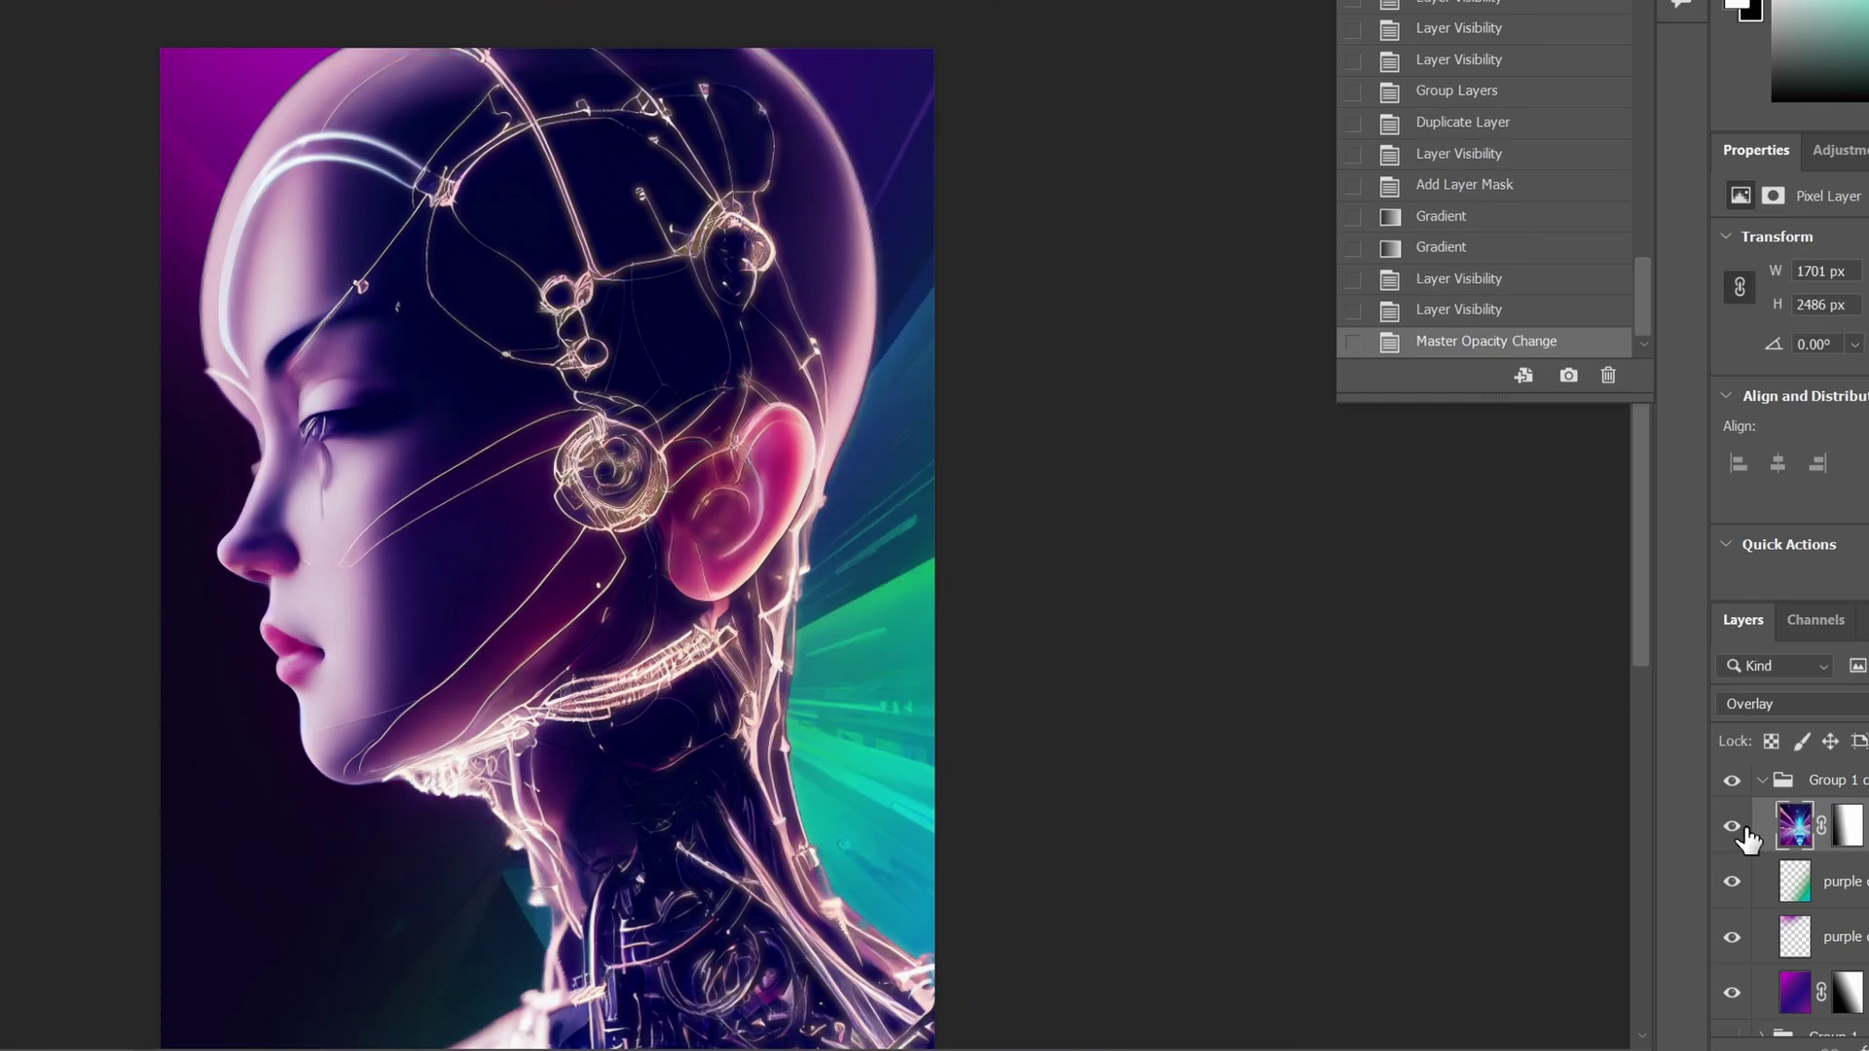
pyautogui.click(1732, 828)
pyautogui.click(1731, 827)
pyautogui.hotkey('ctrl', 's')
# Redraw the diagonal gradient on Layer 4's mask around the jaw and neck several times, go back one gradient state and save
pyautogui.click(1847, 825)
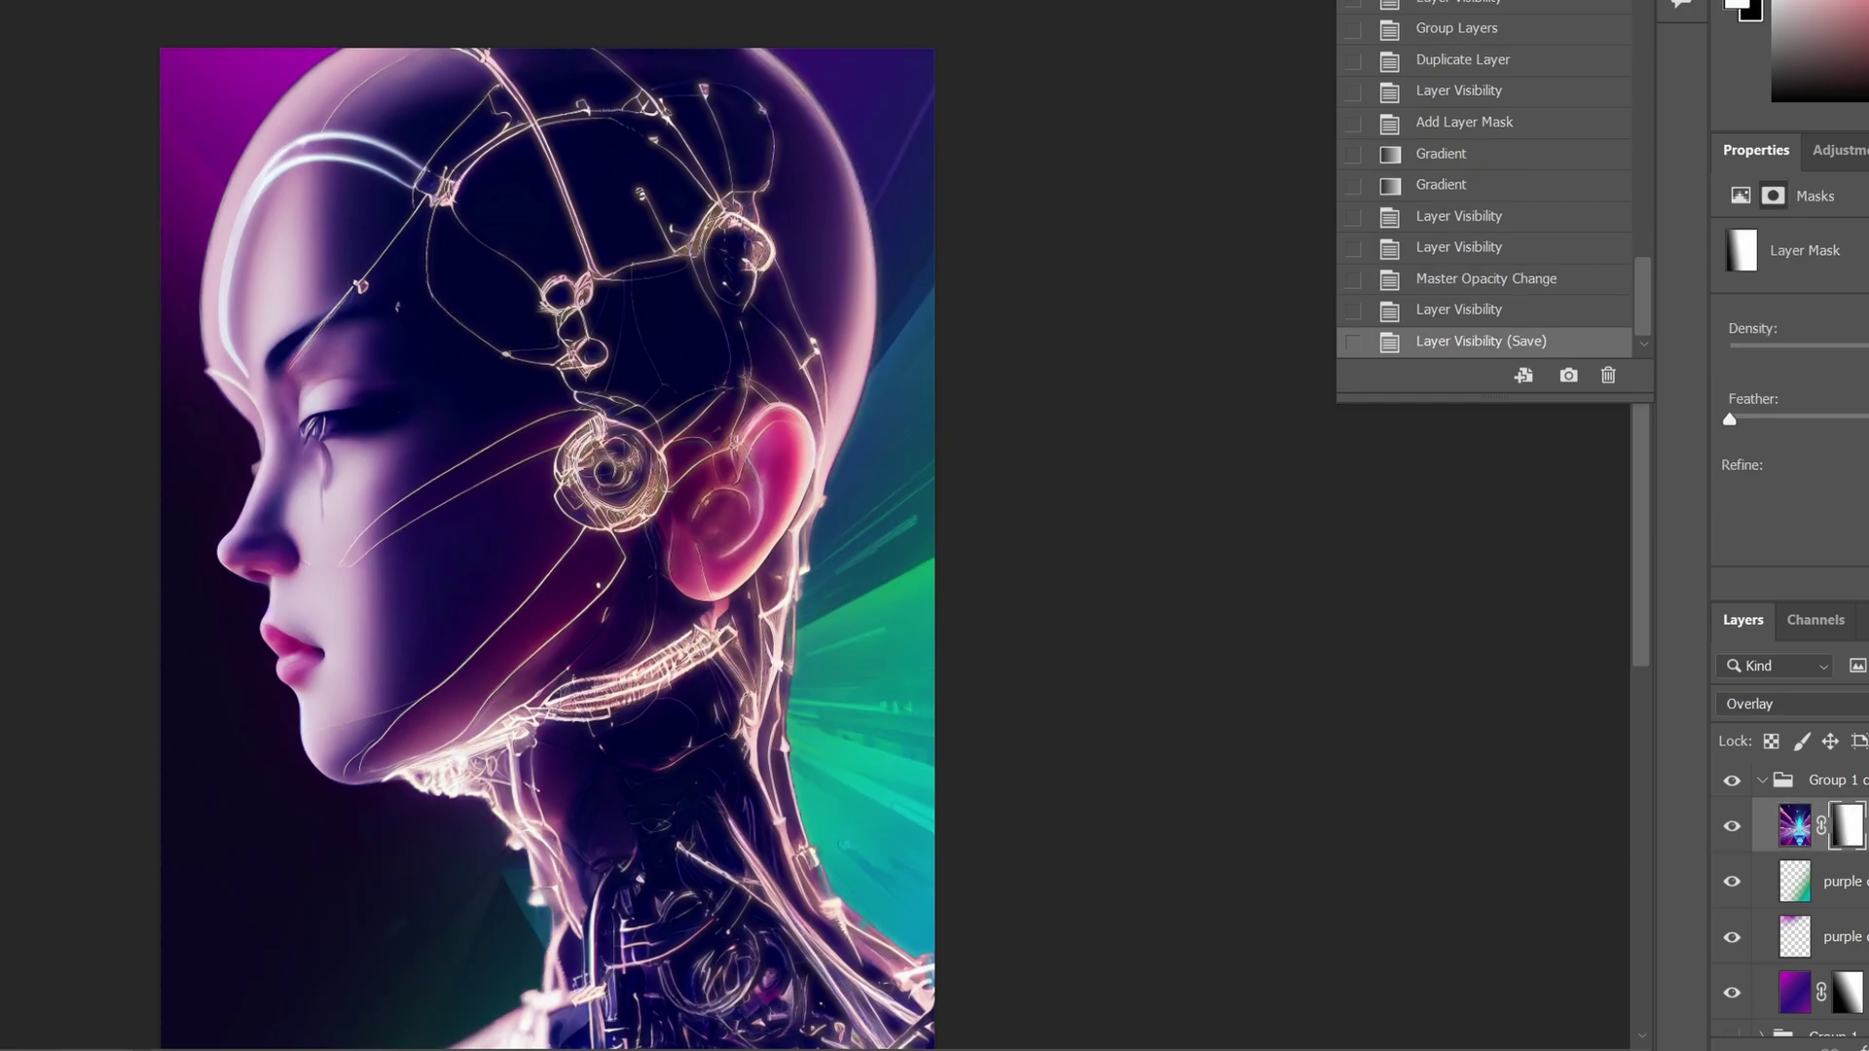
pyautogui.press('g')
pyautogui.moveTo(255, 827); pyautogui.dragTo(477, 779)
pyautogui.moveTo(289, 861); pyautogui.dragTo(623, 759)
pyautogui.click(1794, 826)
pyautogui.hotkey('ctrl', 'z')
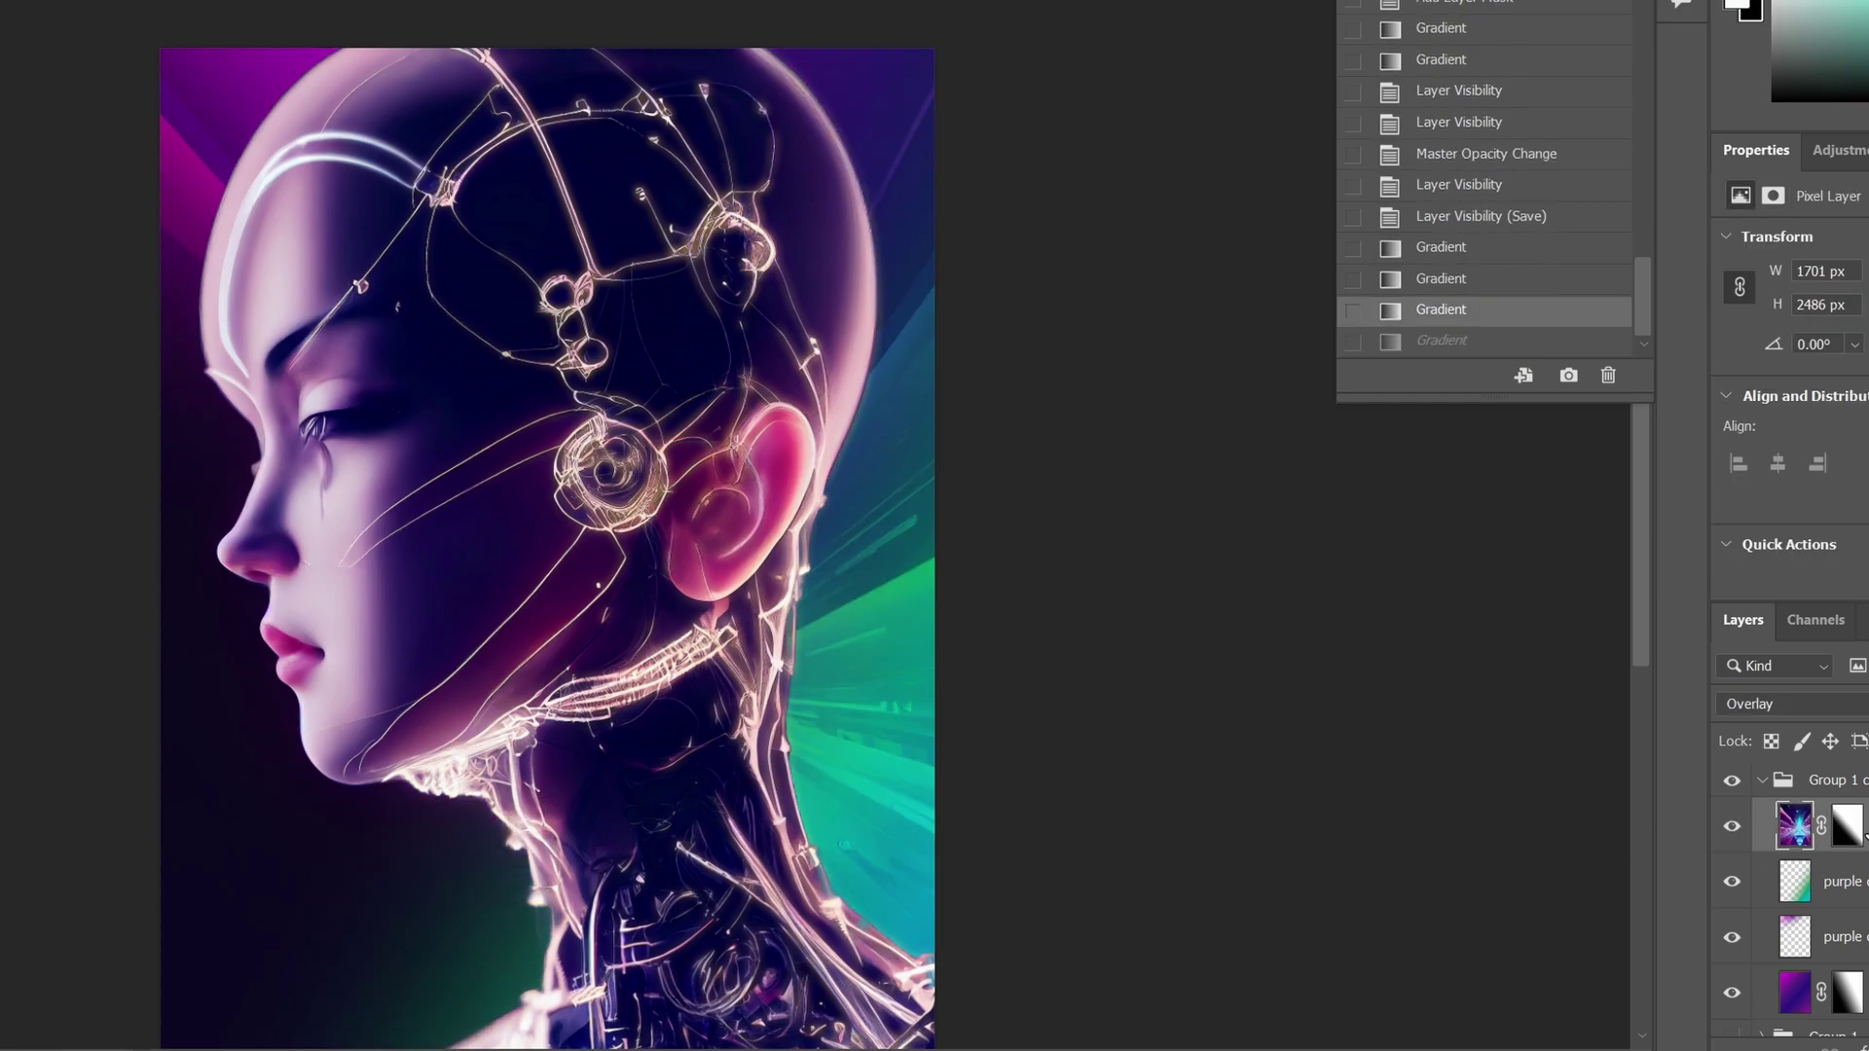
pyautogui.click(1846, 826)
pyautogui.moveTo(409, 857); pyautogui.dragTo(603, 759)
pyautogui.moveTo(438, 857); pyautogui.dragTo(642, 740)
pyautogui.moveTo(477, 857); pyautogui.dragTo(671, 744)
pyautogui.moveTo(535, 857); pyautogui.dragTo(662, 765)
pyautogui.moveTo(560, 852); pyautogui.dragTo(678, 765)
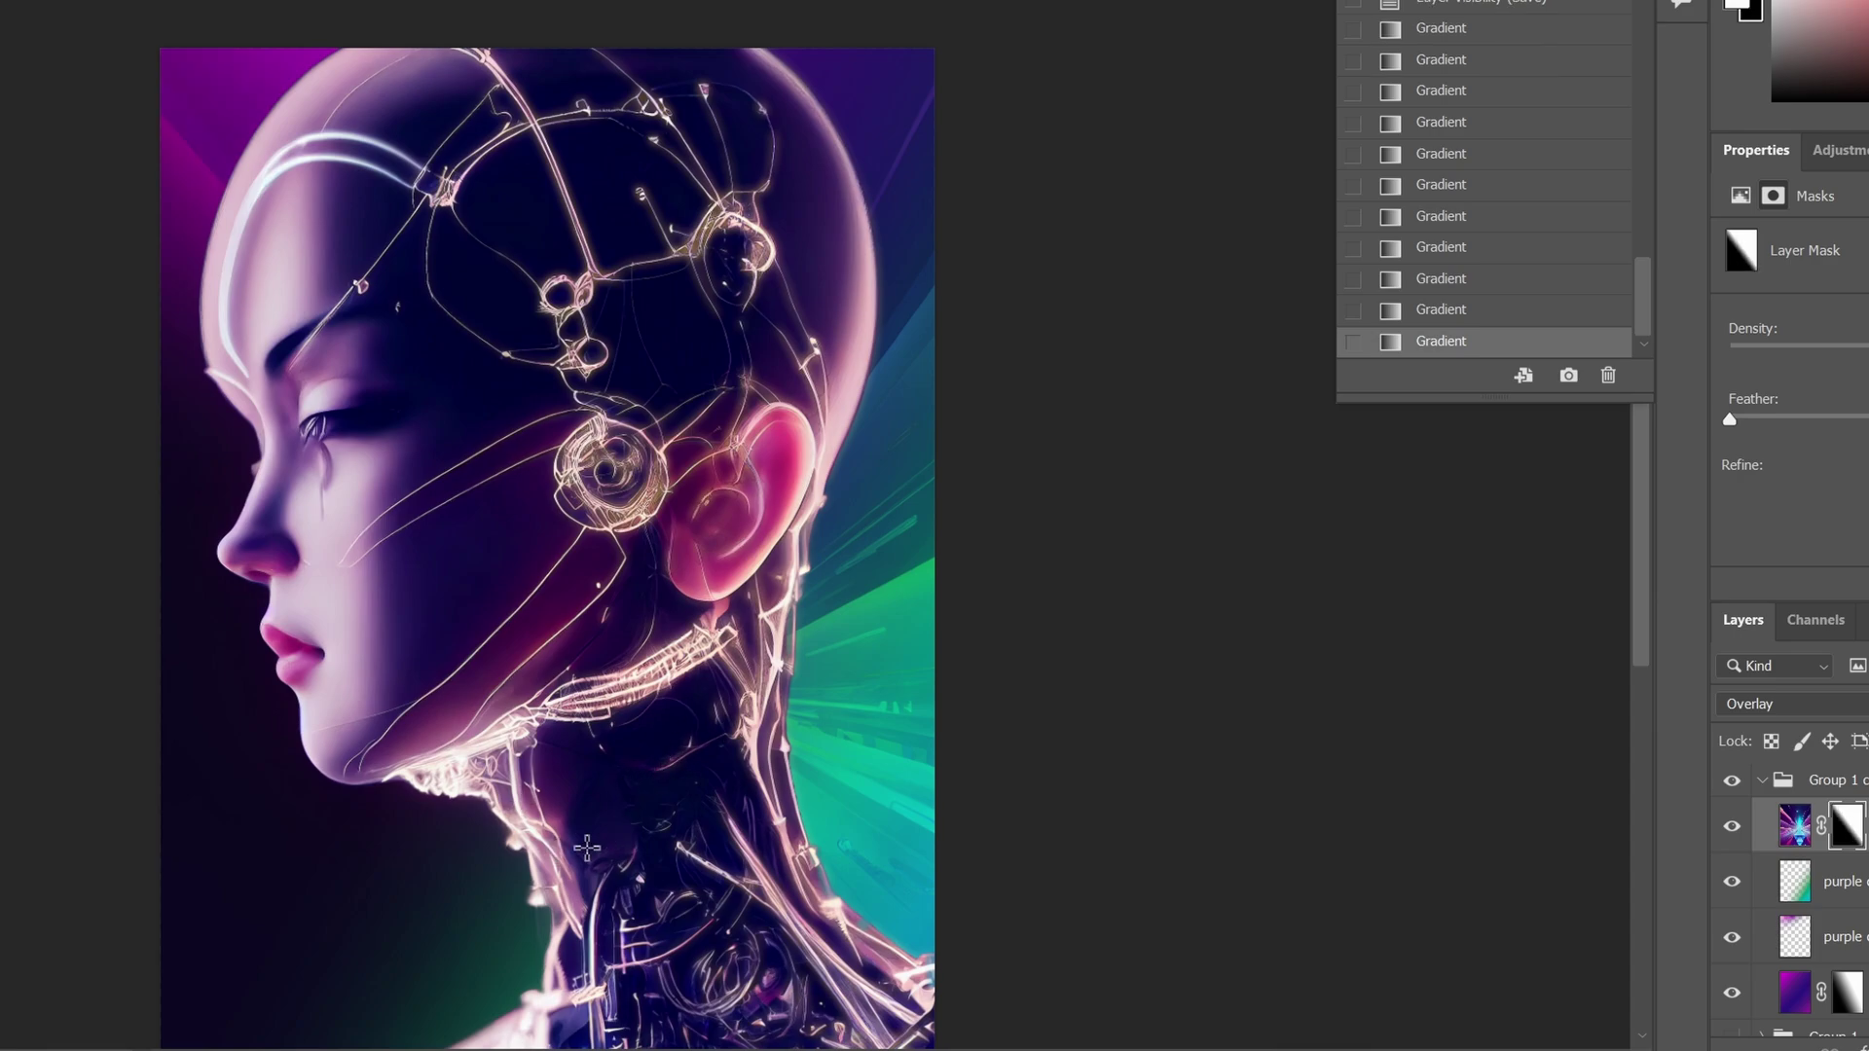
pyautogui.moveTo(490, 815); pyautogui.dragTo(650, 723)
pyautogui.moveTo(506, 822); pyautogui.dragTo(733, 651)
pyautogui.click(1468, 312)
pyautogui.hotkey('ctrl', 's')
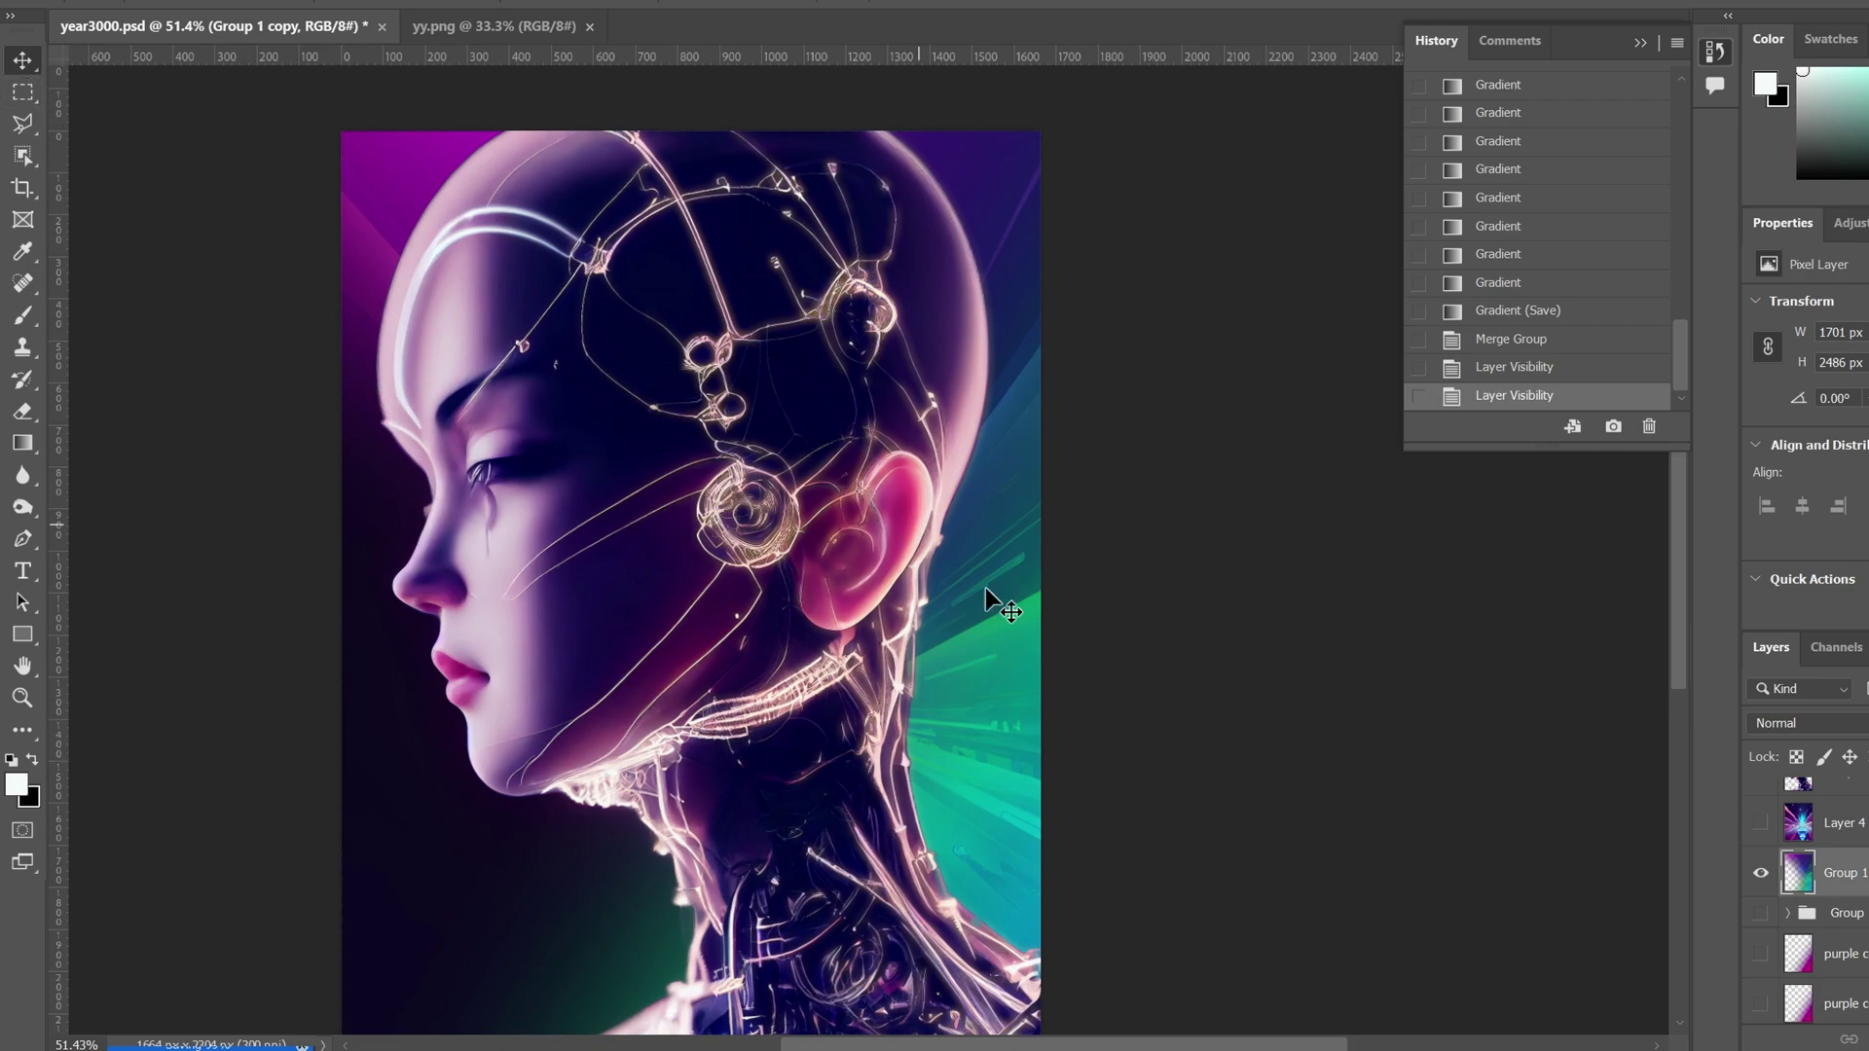
# Duplicate the merged Group 1 copy layer as Group 1 copy 2 and compare the background with the duplicate hidden and shown
pyautogui.rightClick(1830, 873)
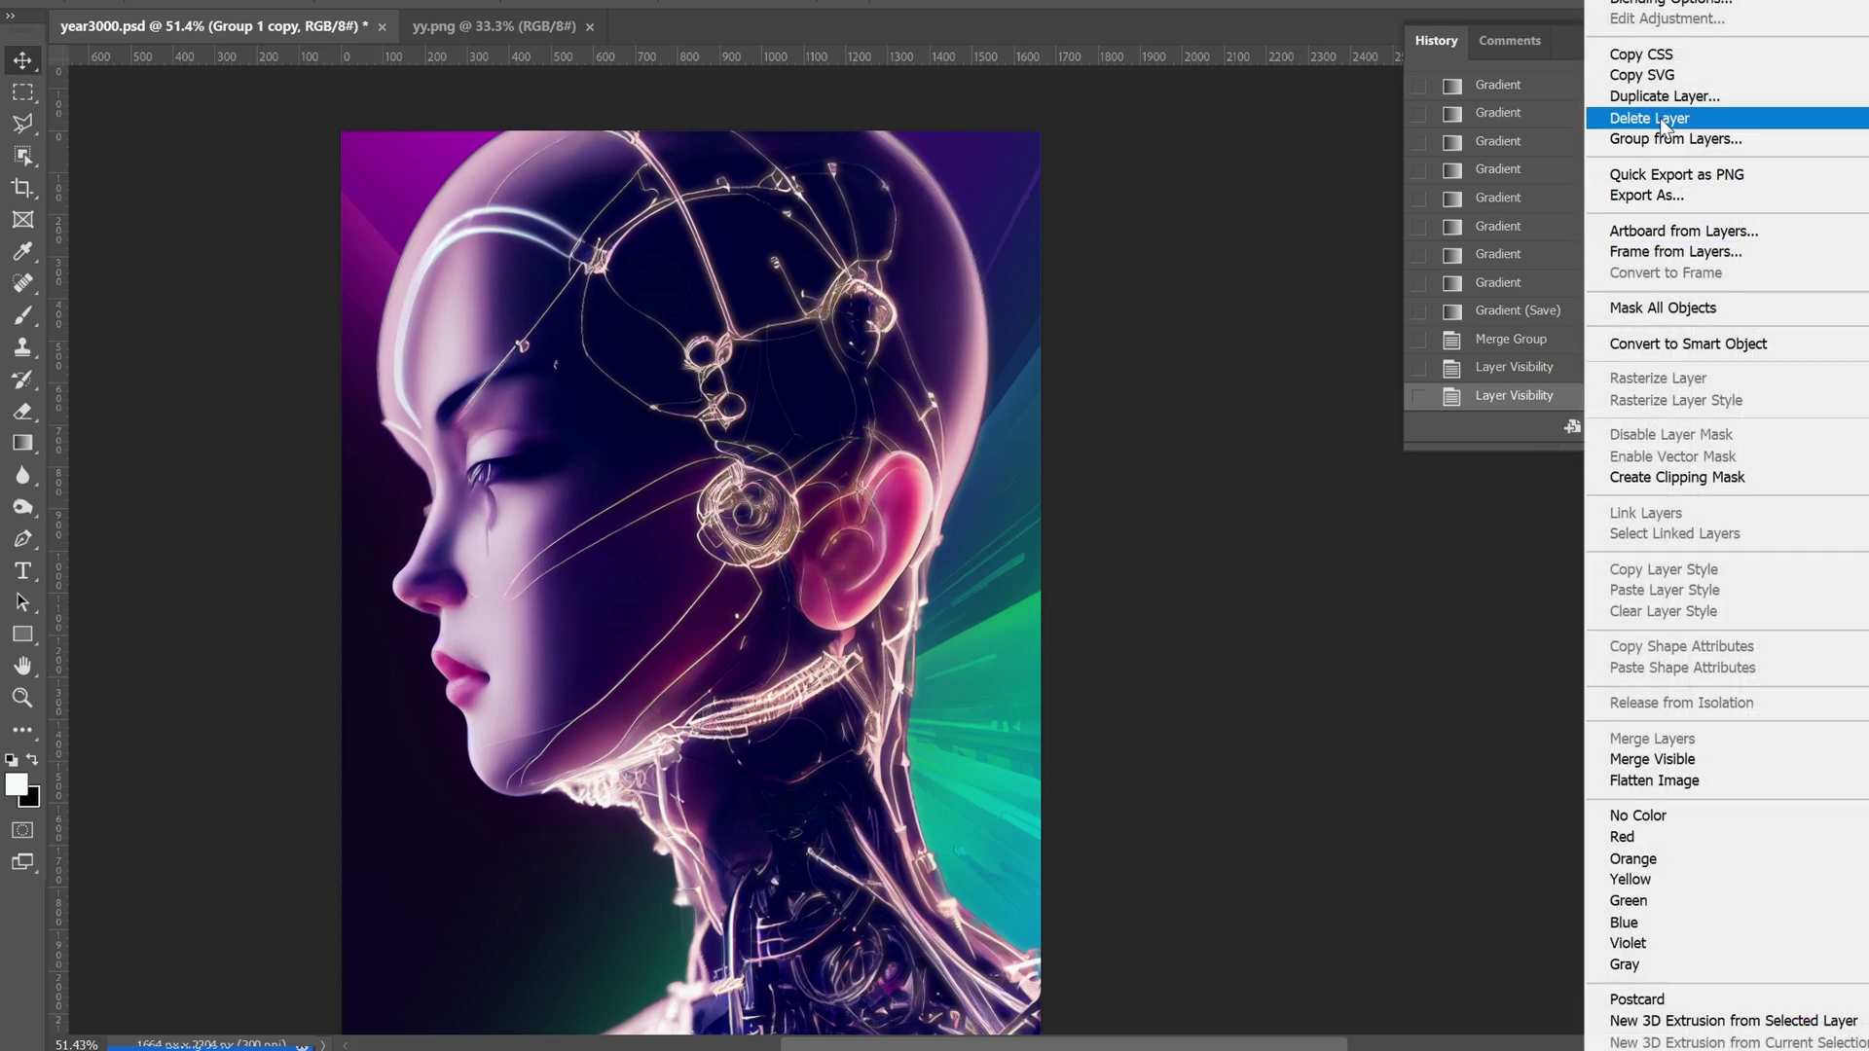
pyautogui.click(1666, 98)
pyautogui.press('Return')
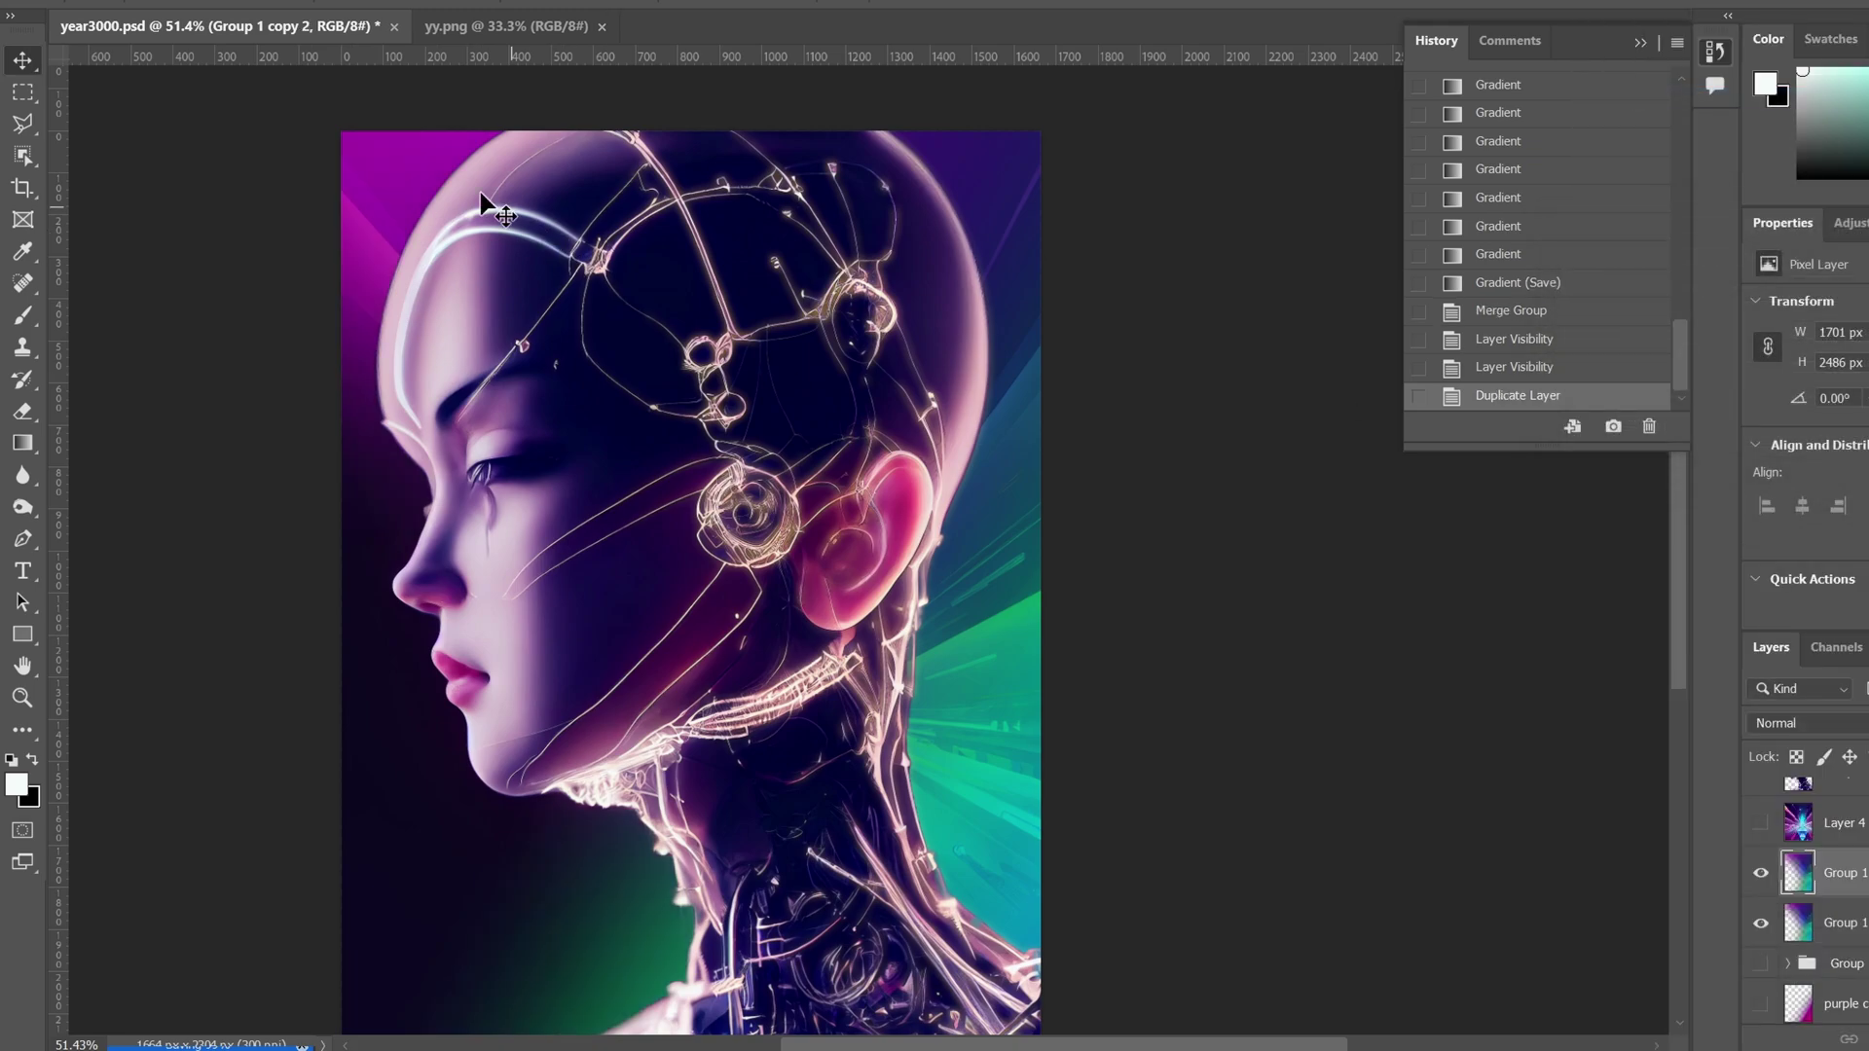
pyautogui.click(1759, 876)
pyautogui.click(1759, 876)
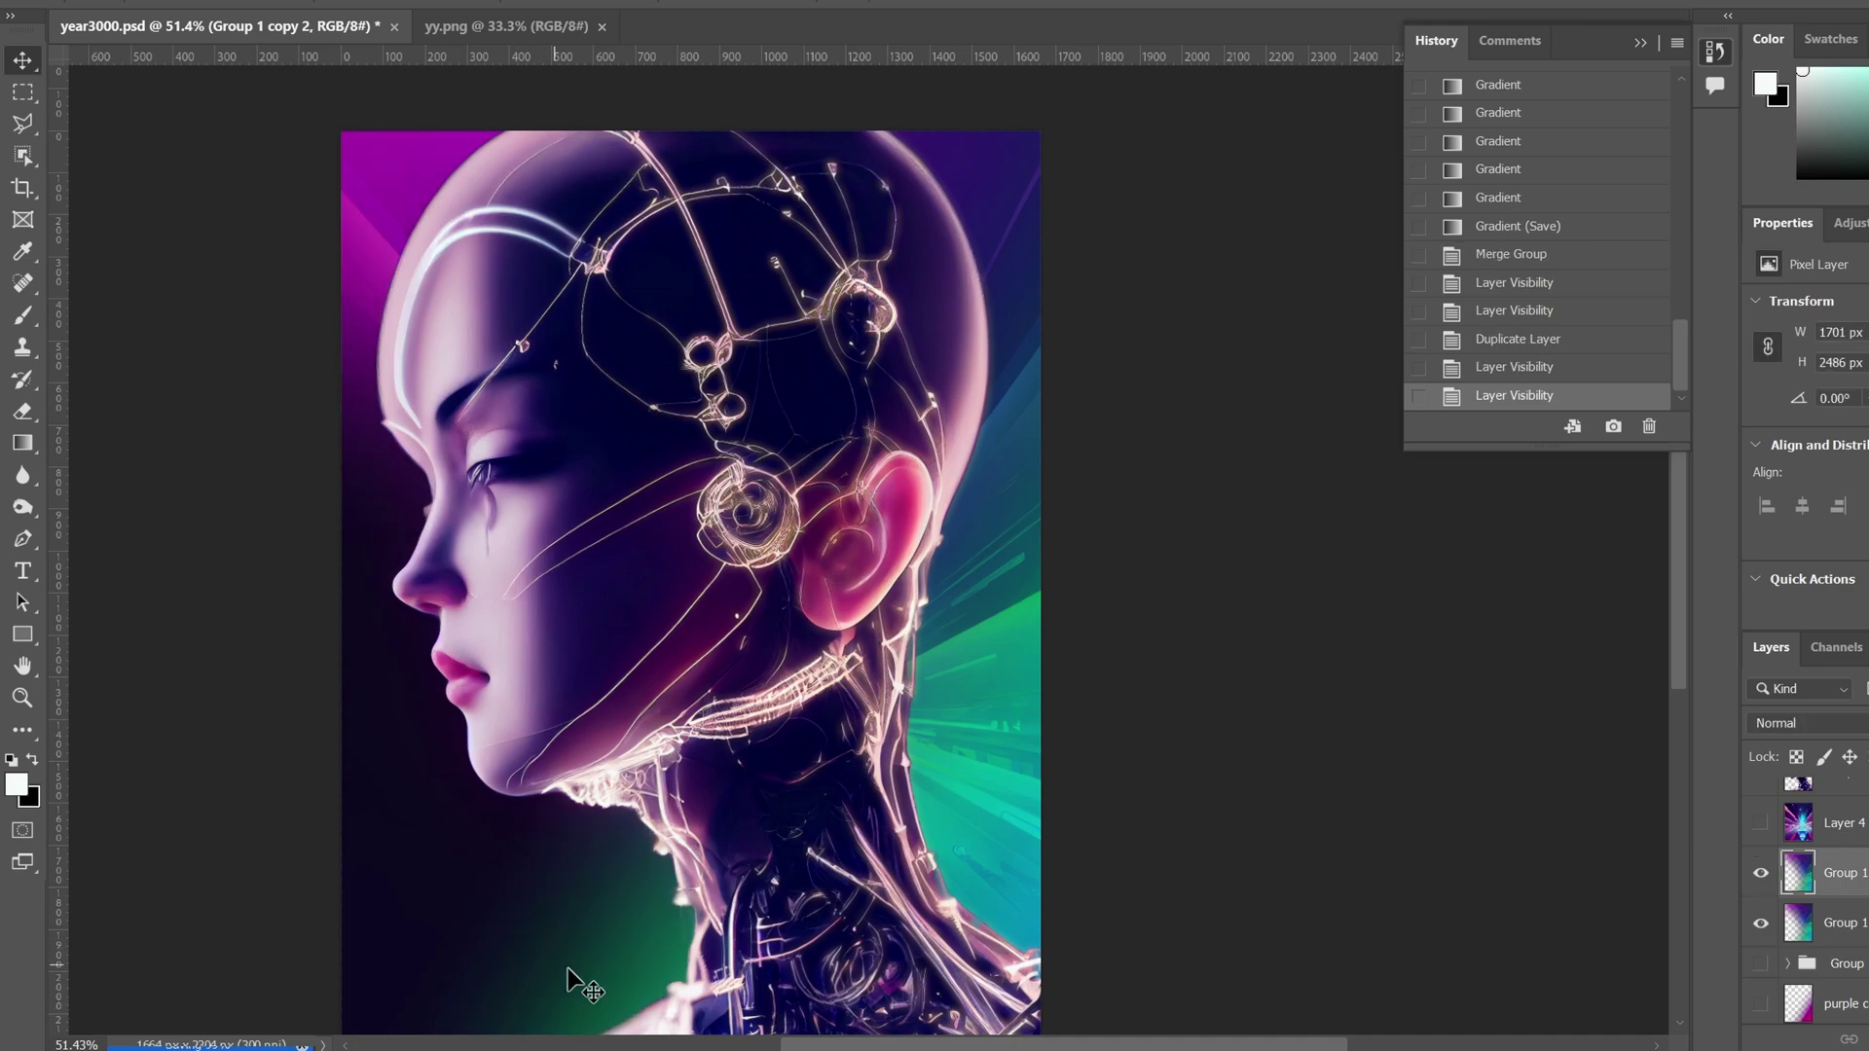
pyautogui.moveTo(717, 831); pyautogui.dragTo(730, 776)
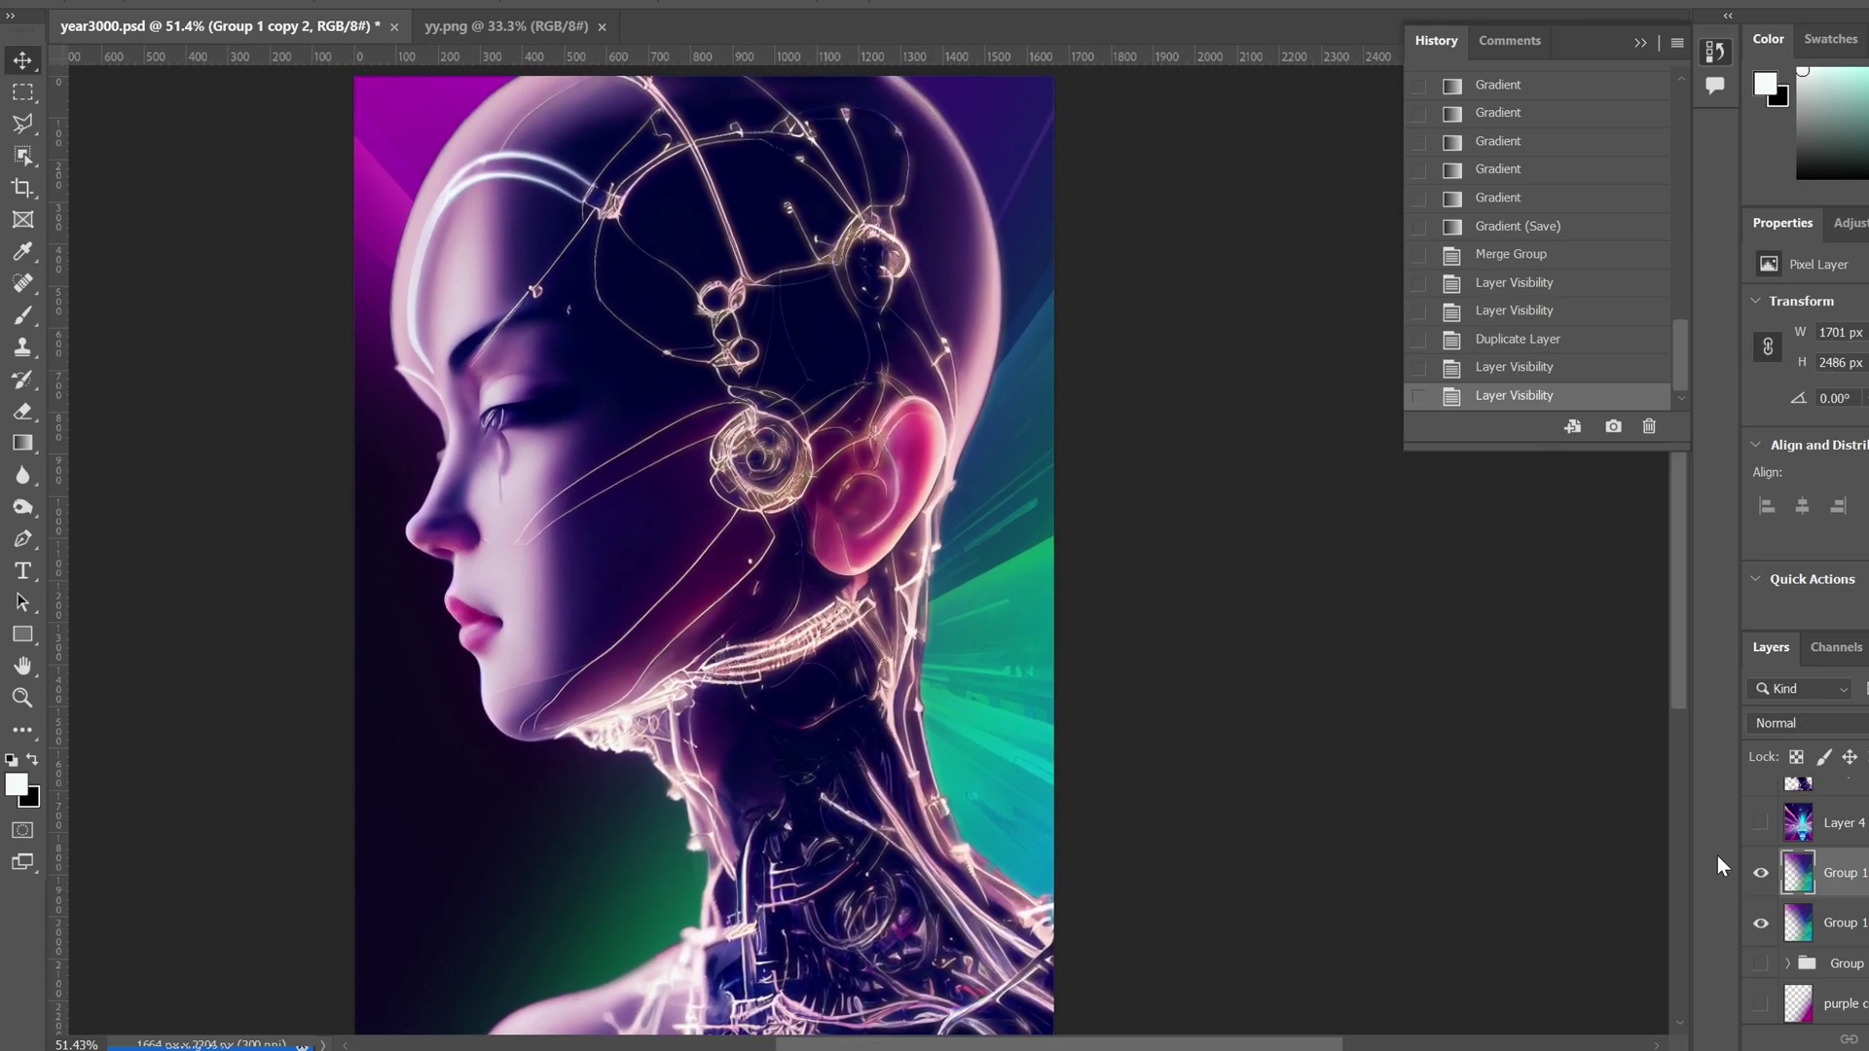
# Compare the background repeatedly with the Group 1 copy 2 layer hidden and shown, leave it shown and save the document
pyautogui.click(1759, 876)
pyautogui.click(1759, 876)
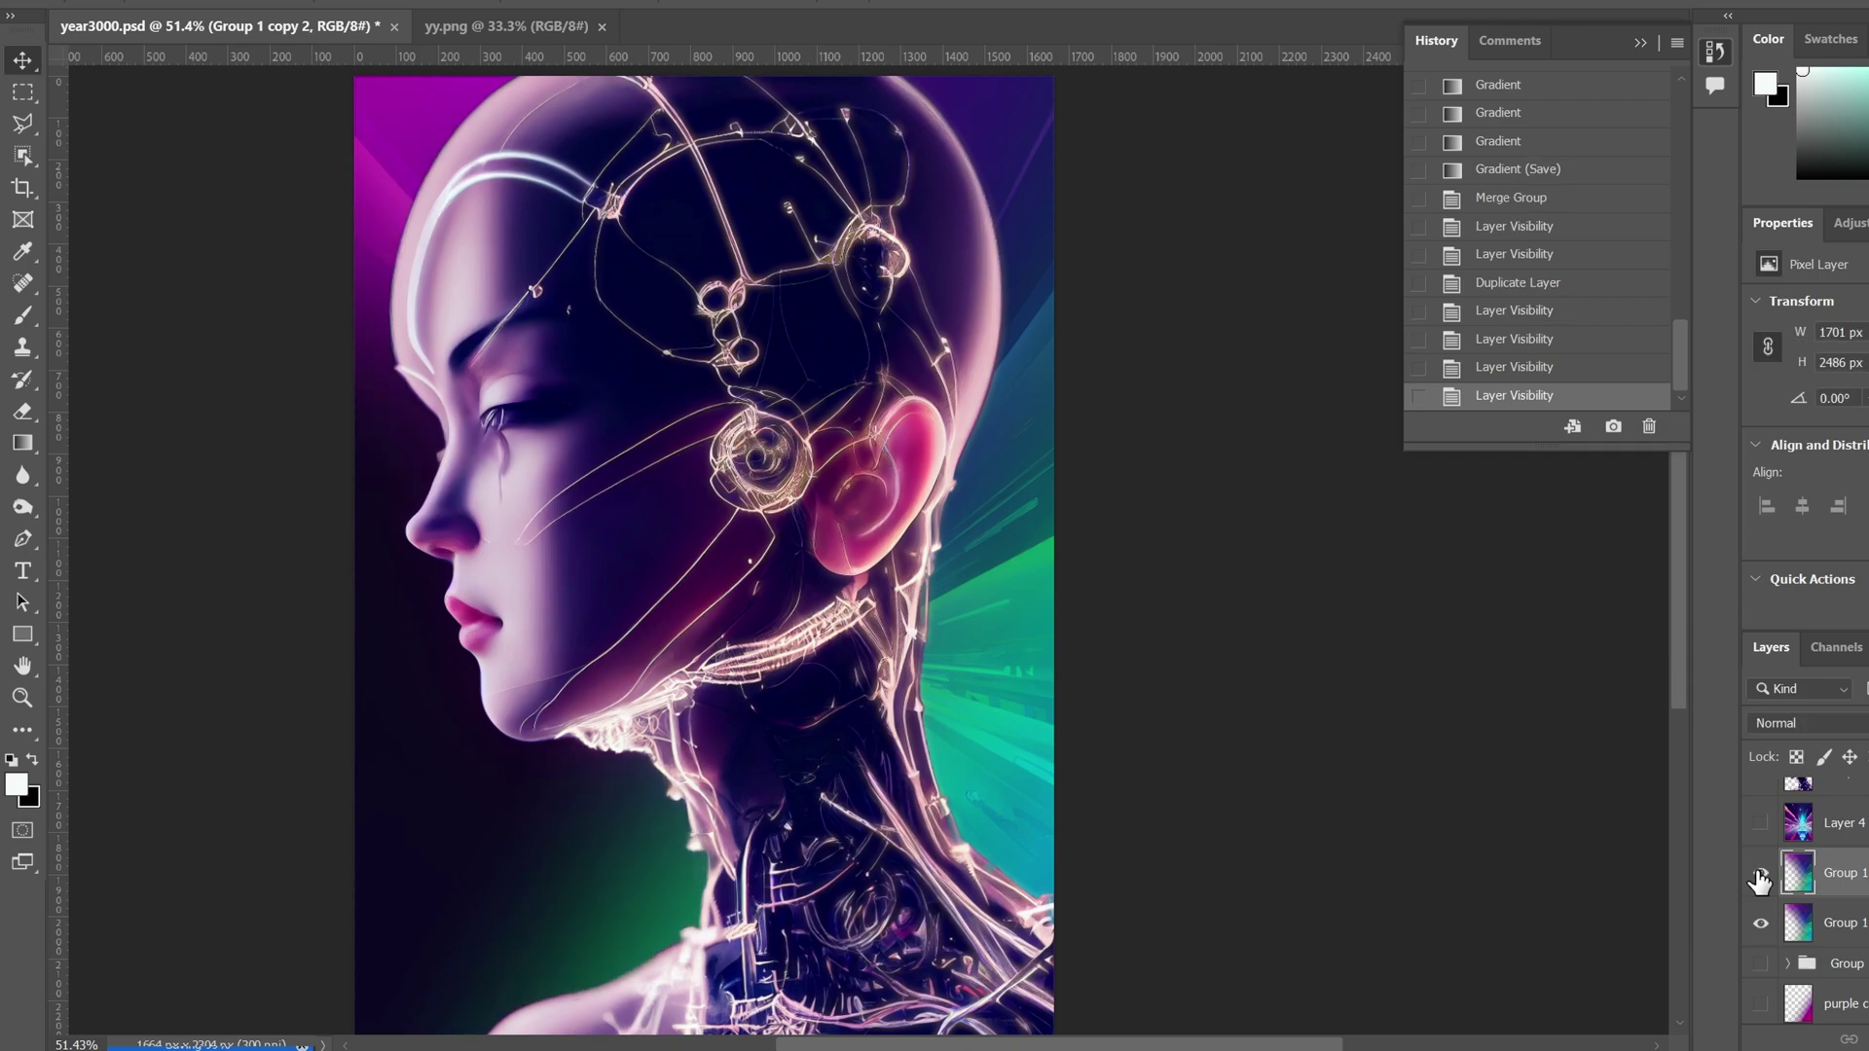
pyautogui.click(1759, 876)
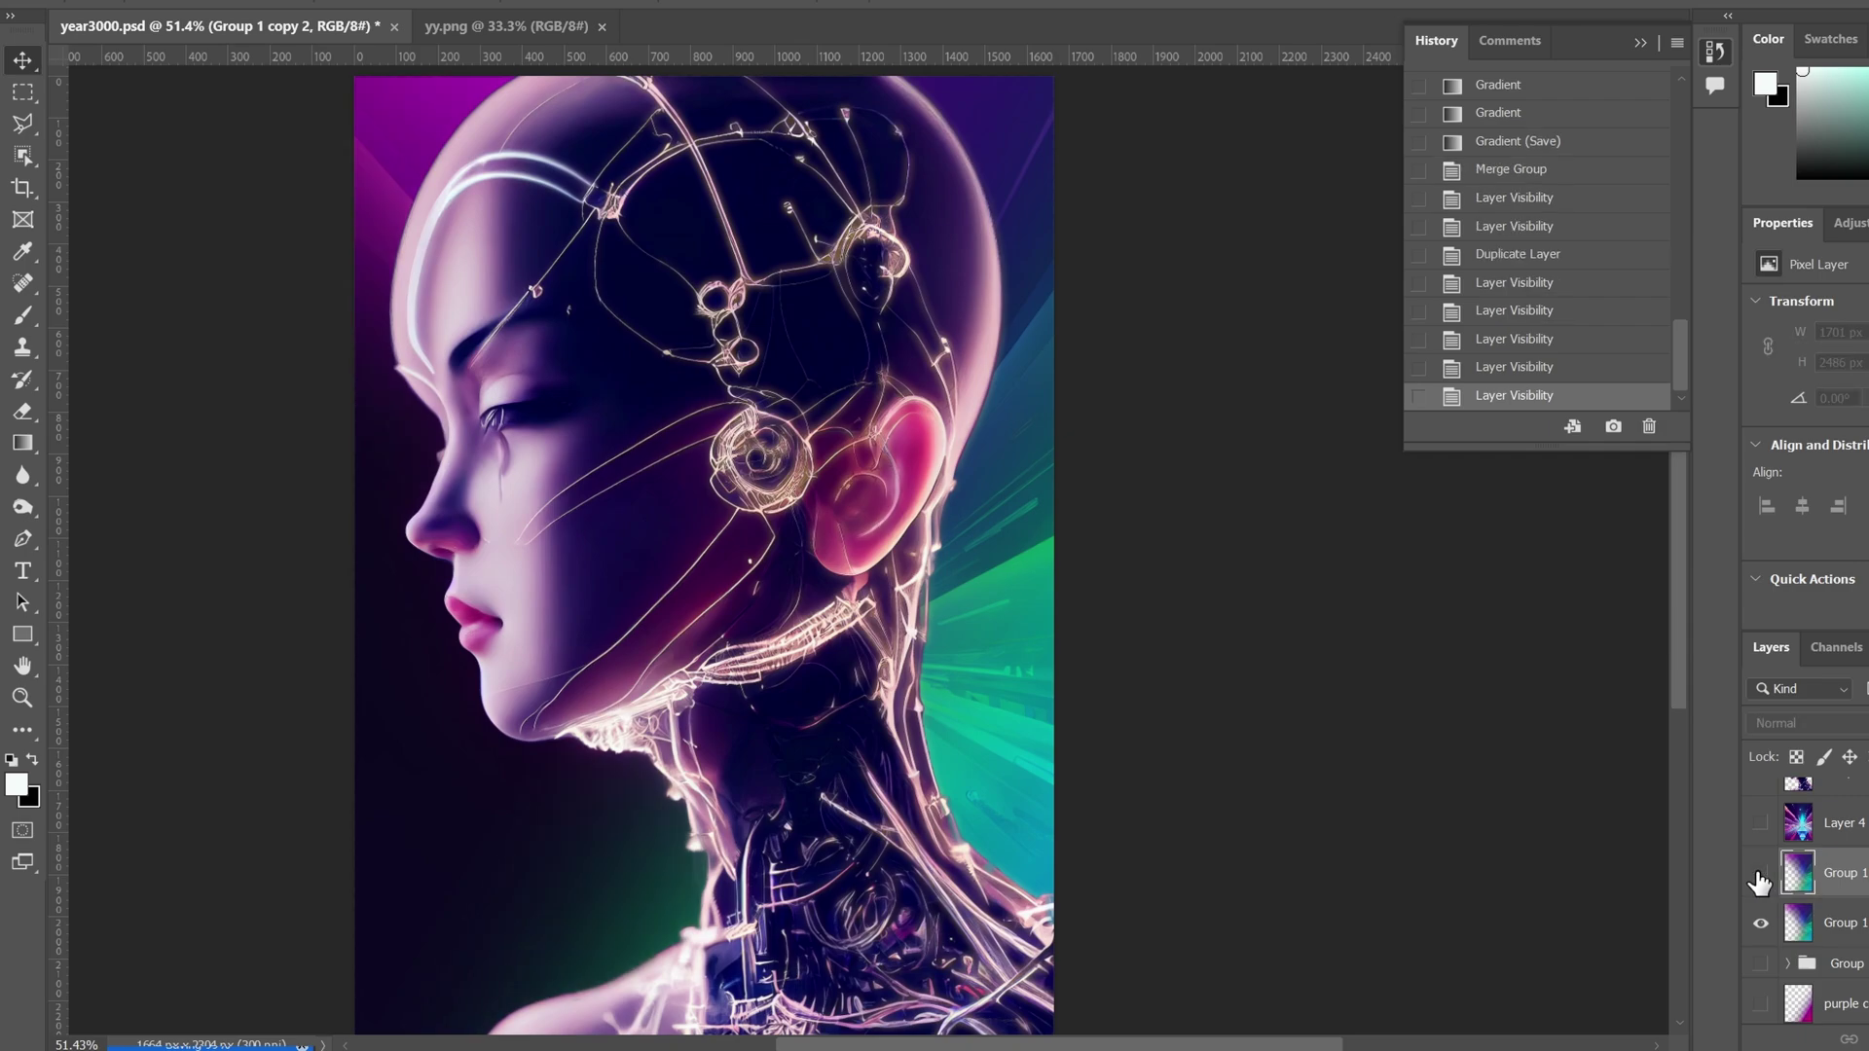
pyautogui.click(1759, 876)
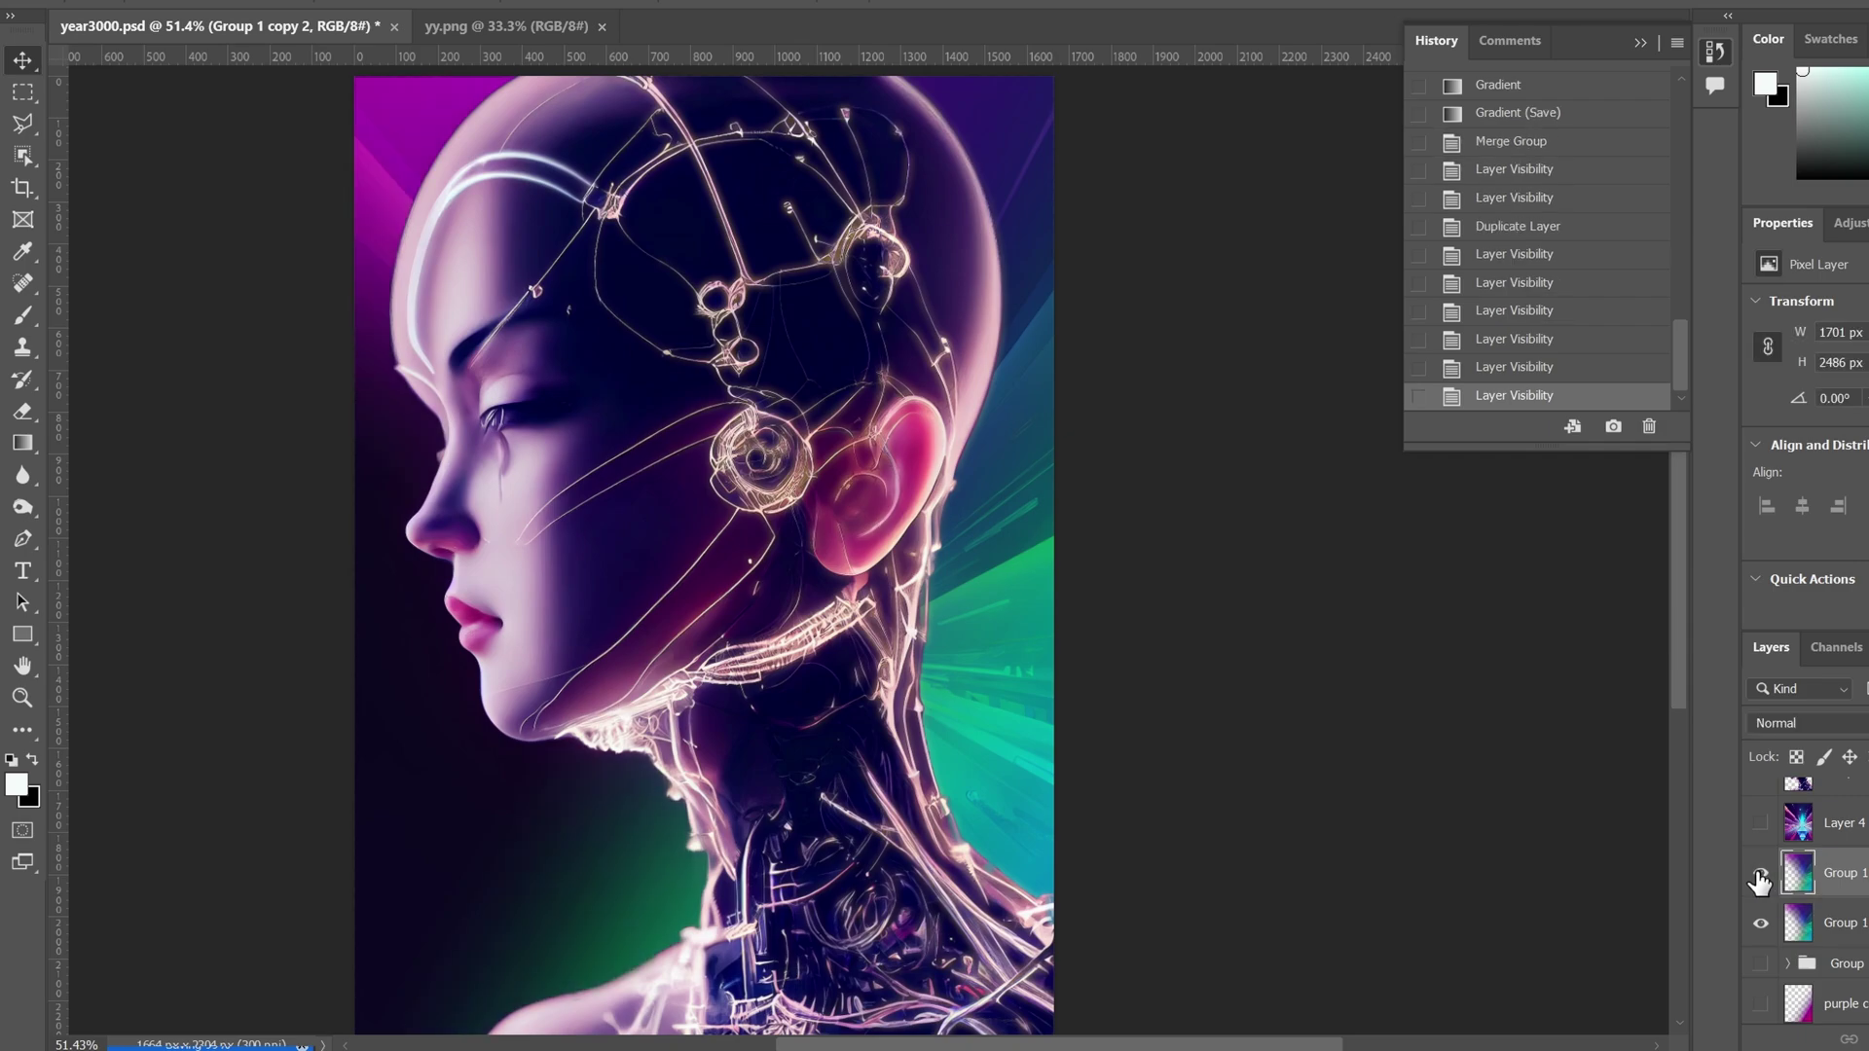
pyautogui.click(1759, 876)
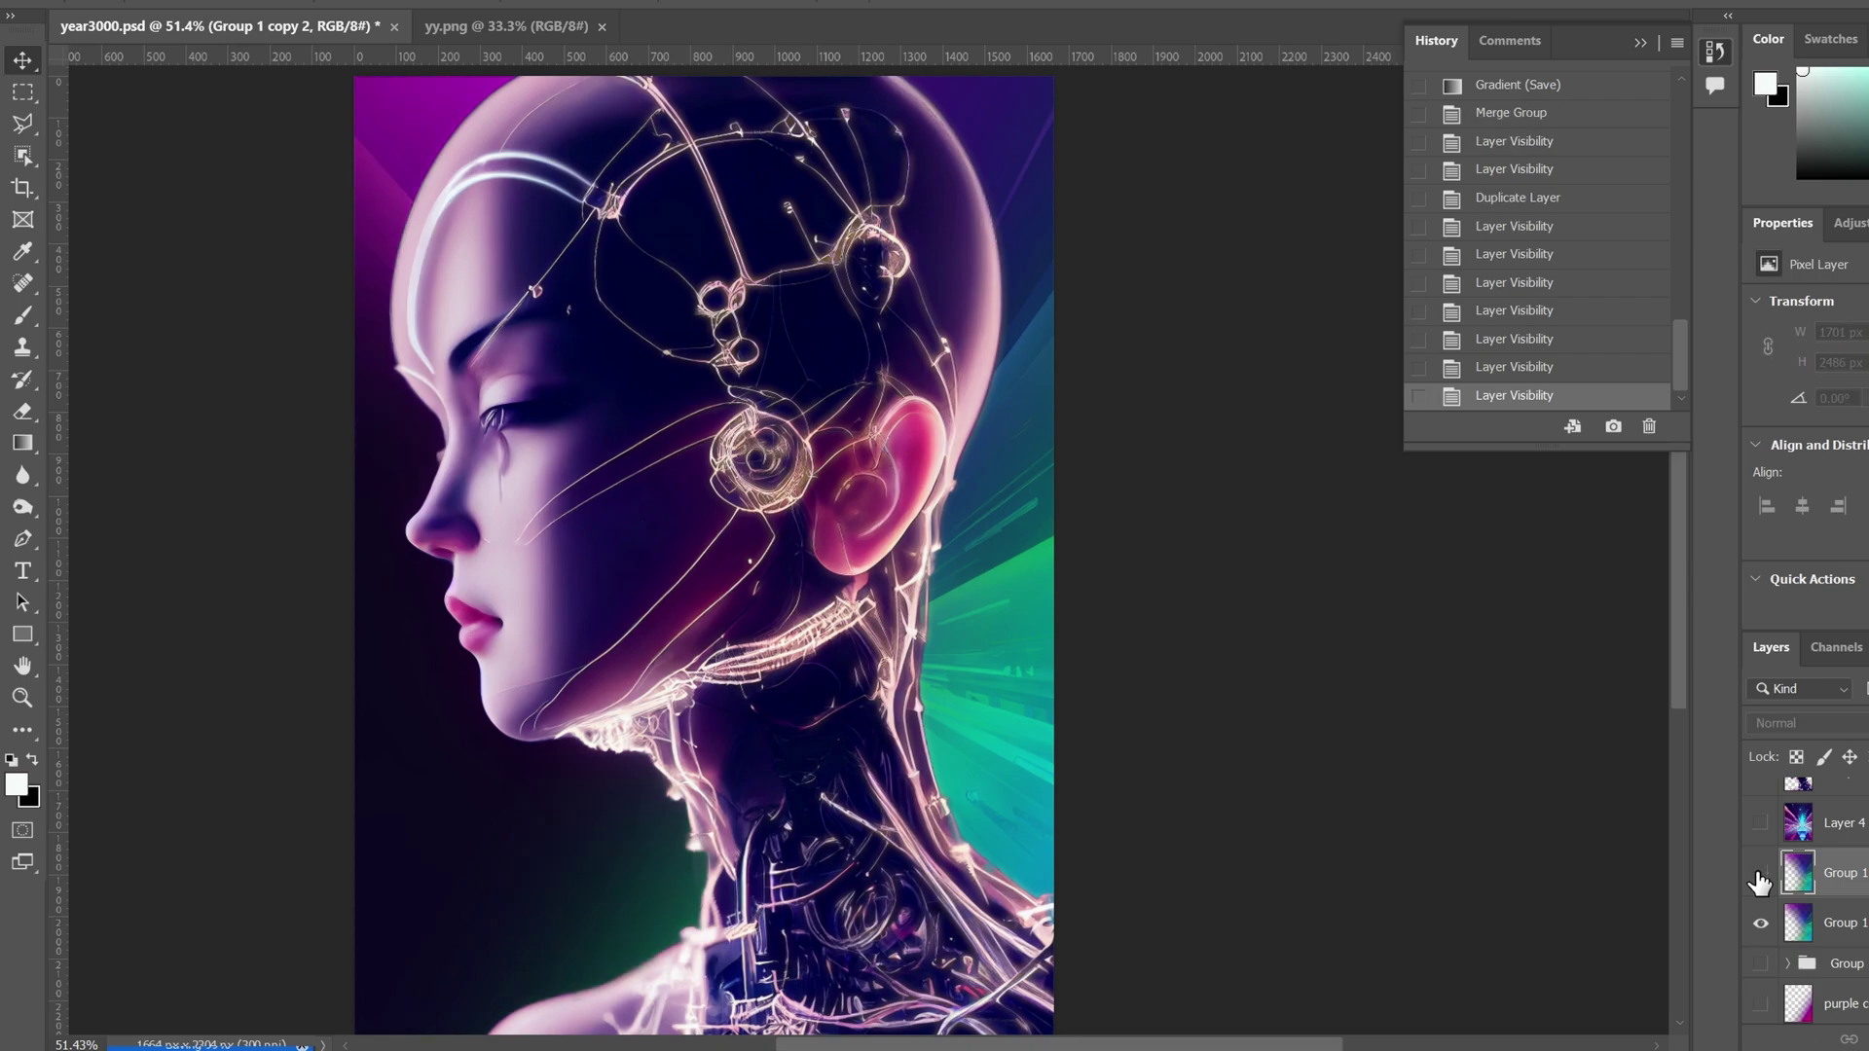
pyautogui.click(1758, 876)
pyautogui.click(1758, 876)
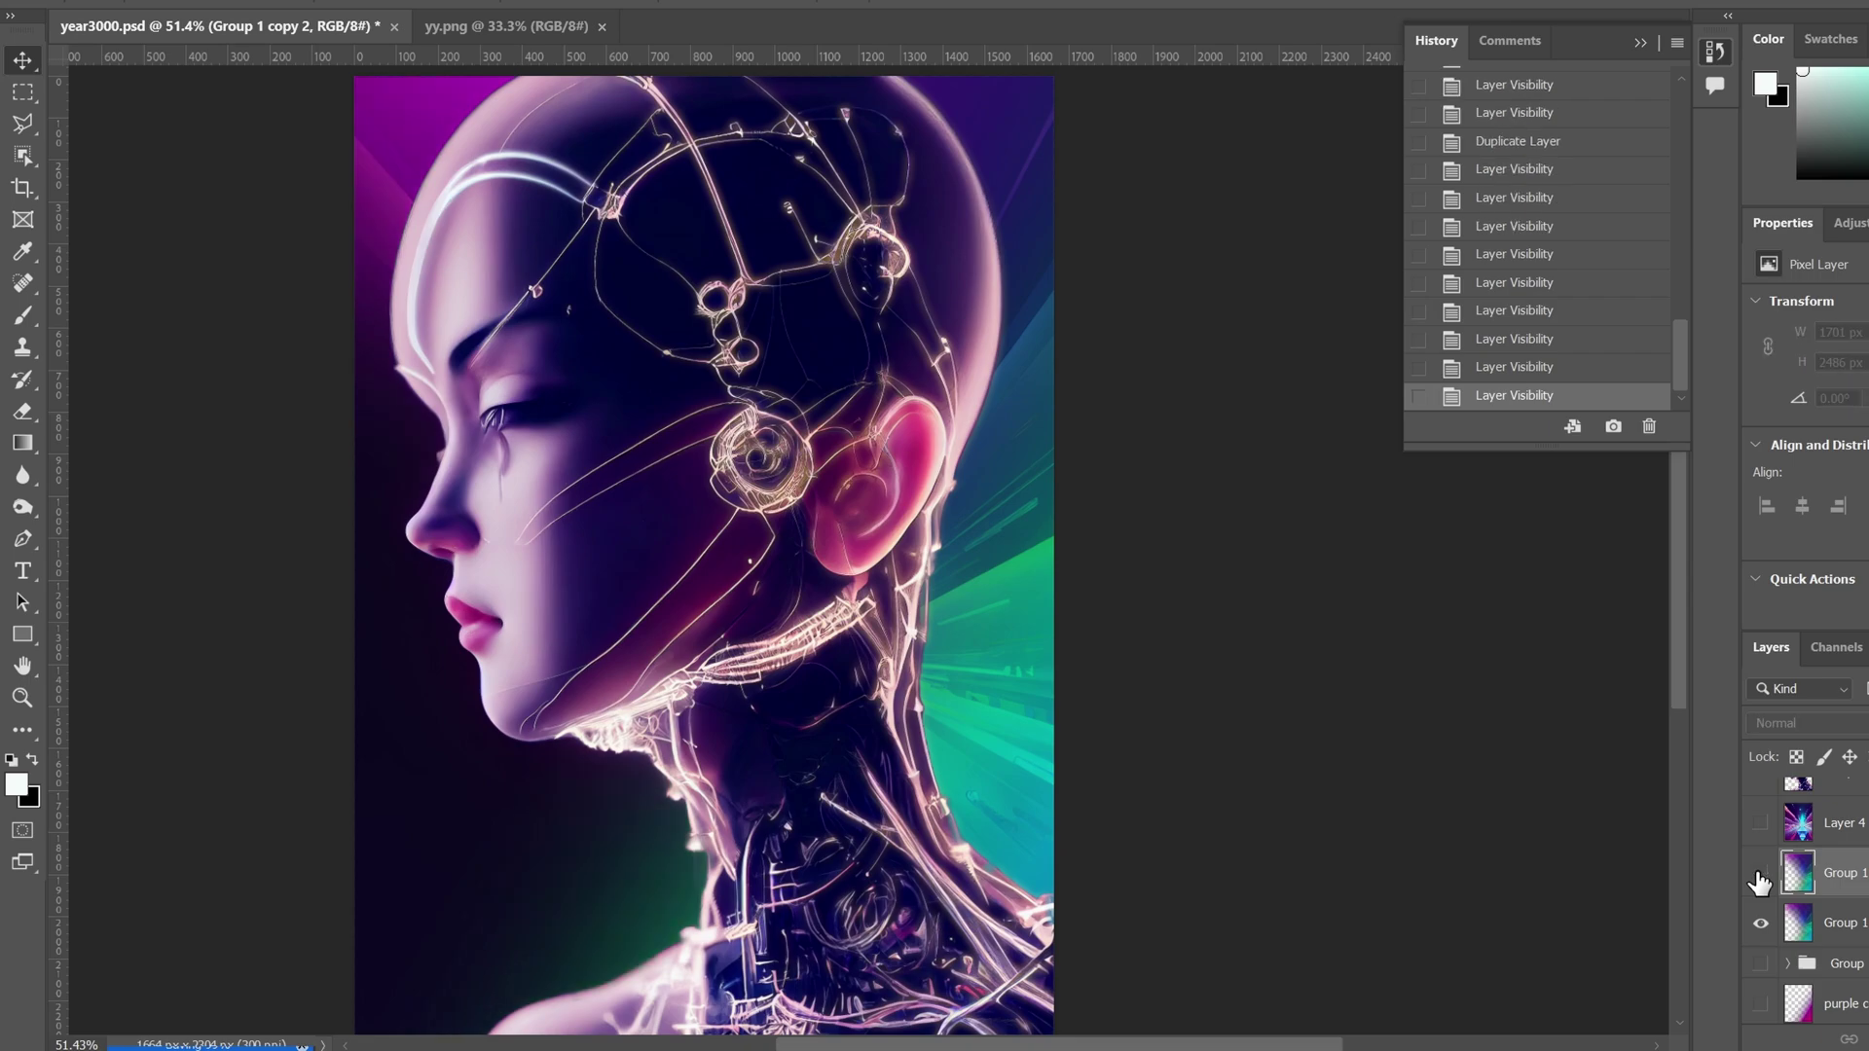
pyautogui.click(1759, 876)
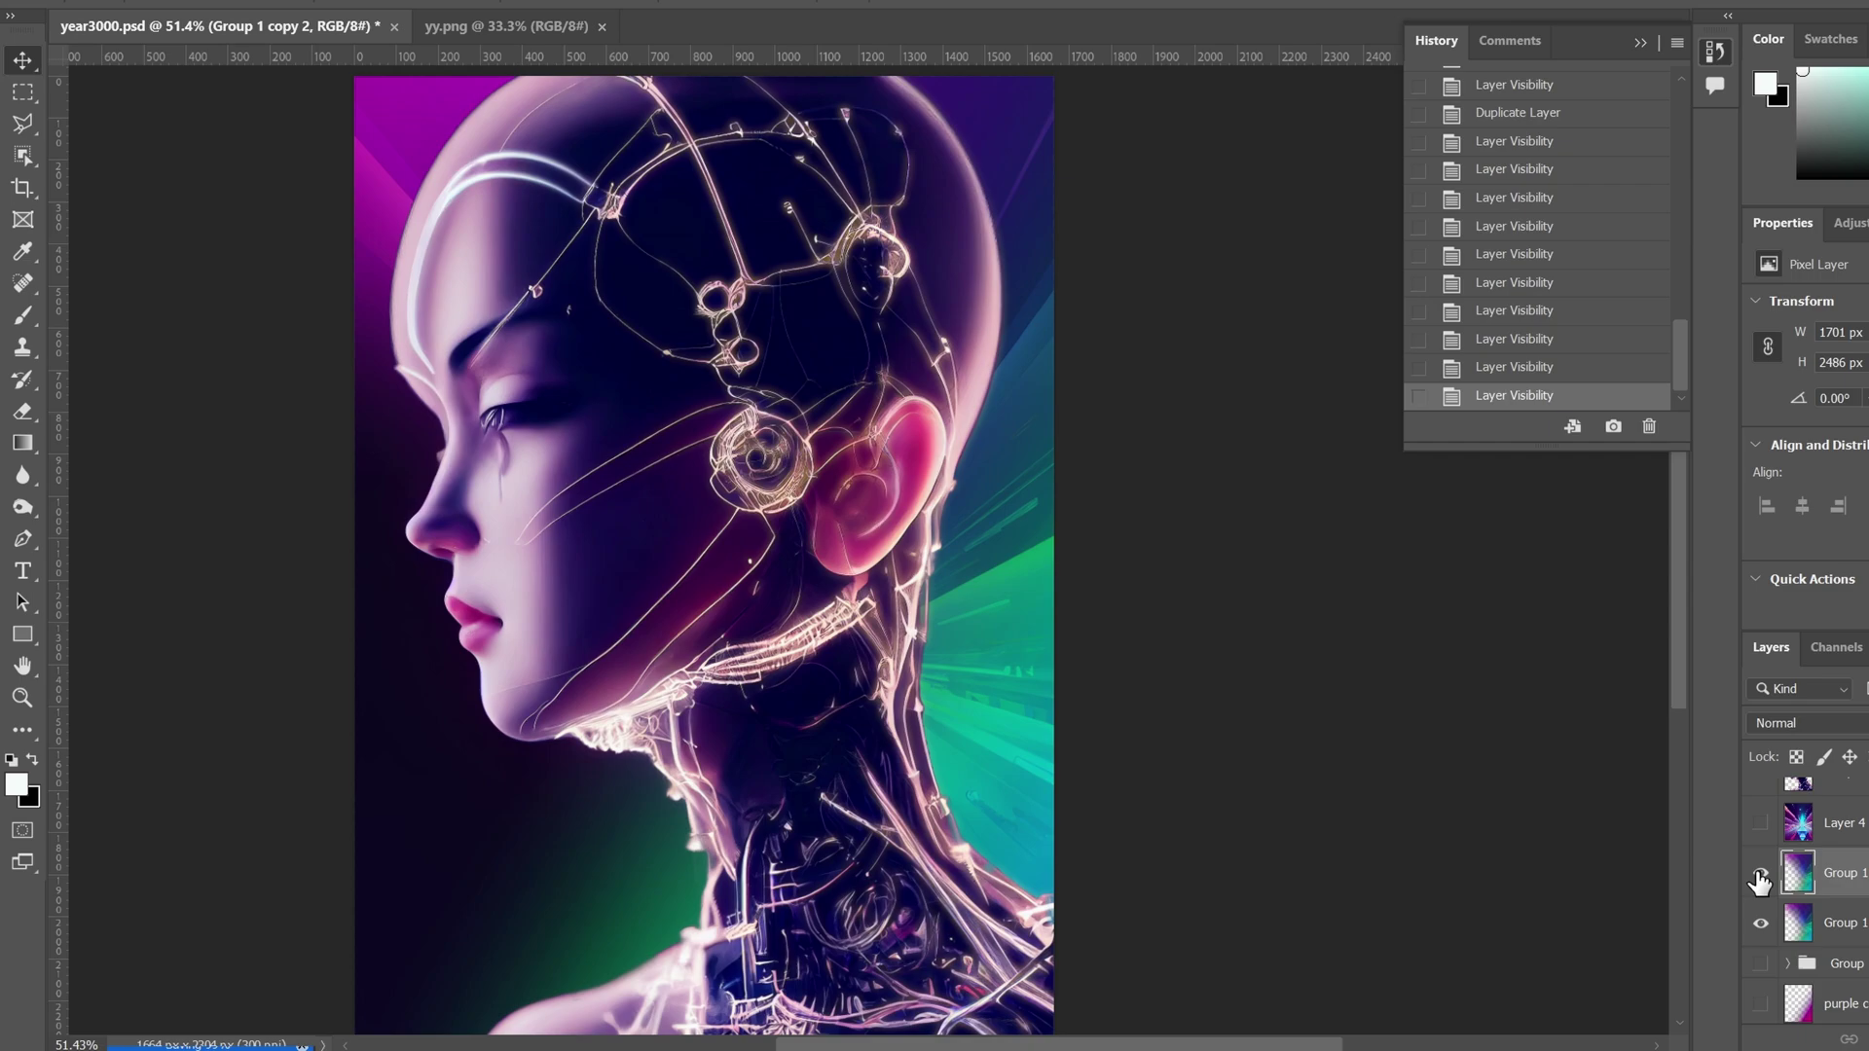
pyautogui.click(1759, 876)
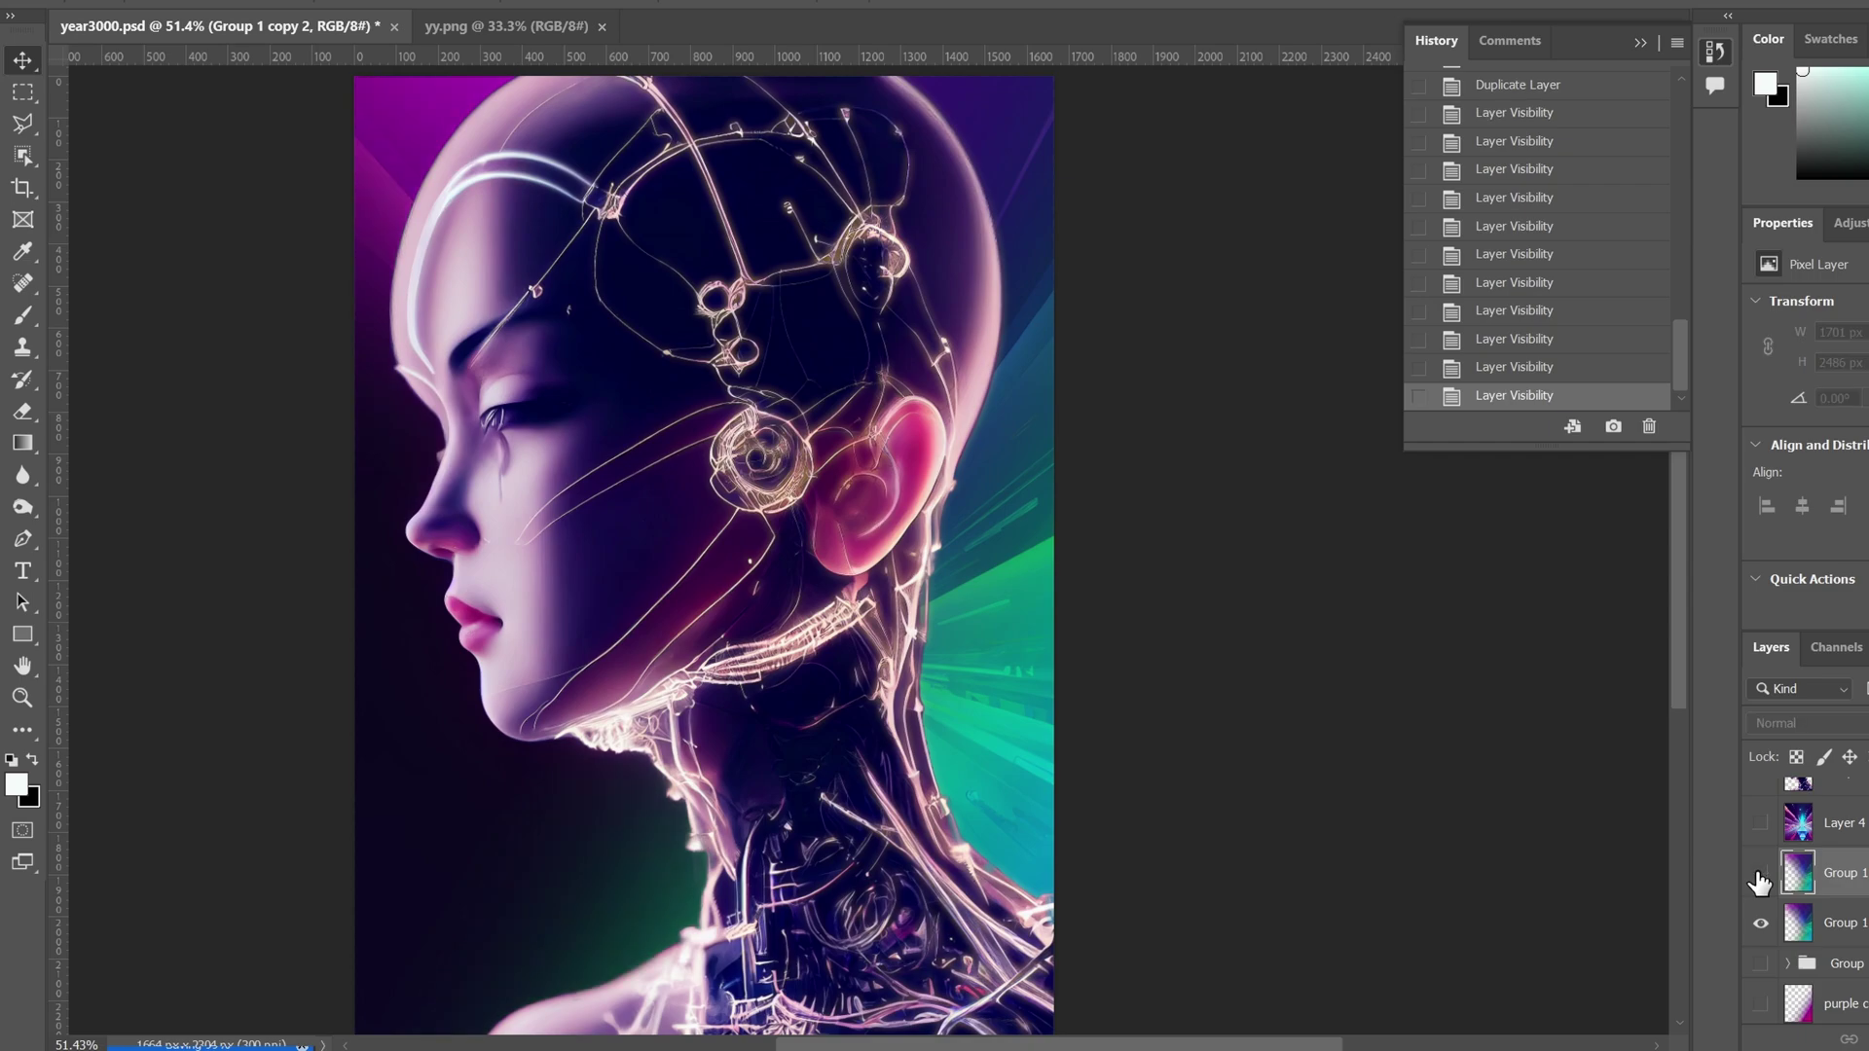
pyautogui.click(1759, 876)
pyautogui.click(1759, 876)
pyautogui.click(1759, 876)
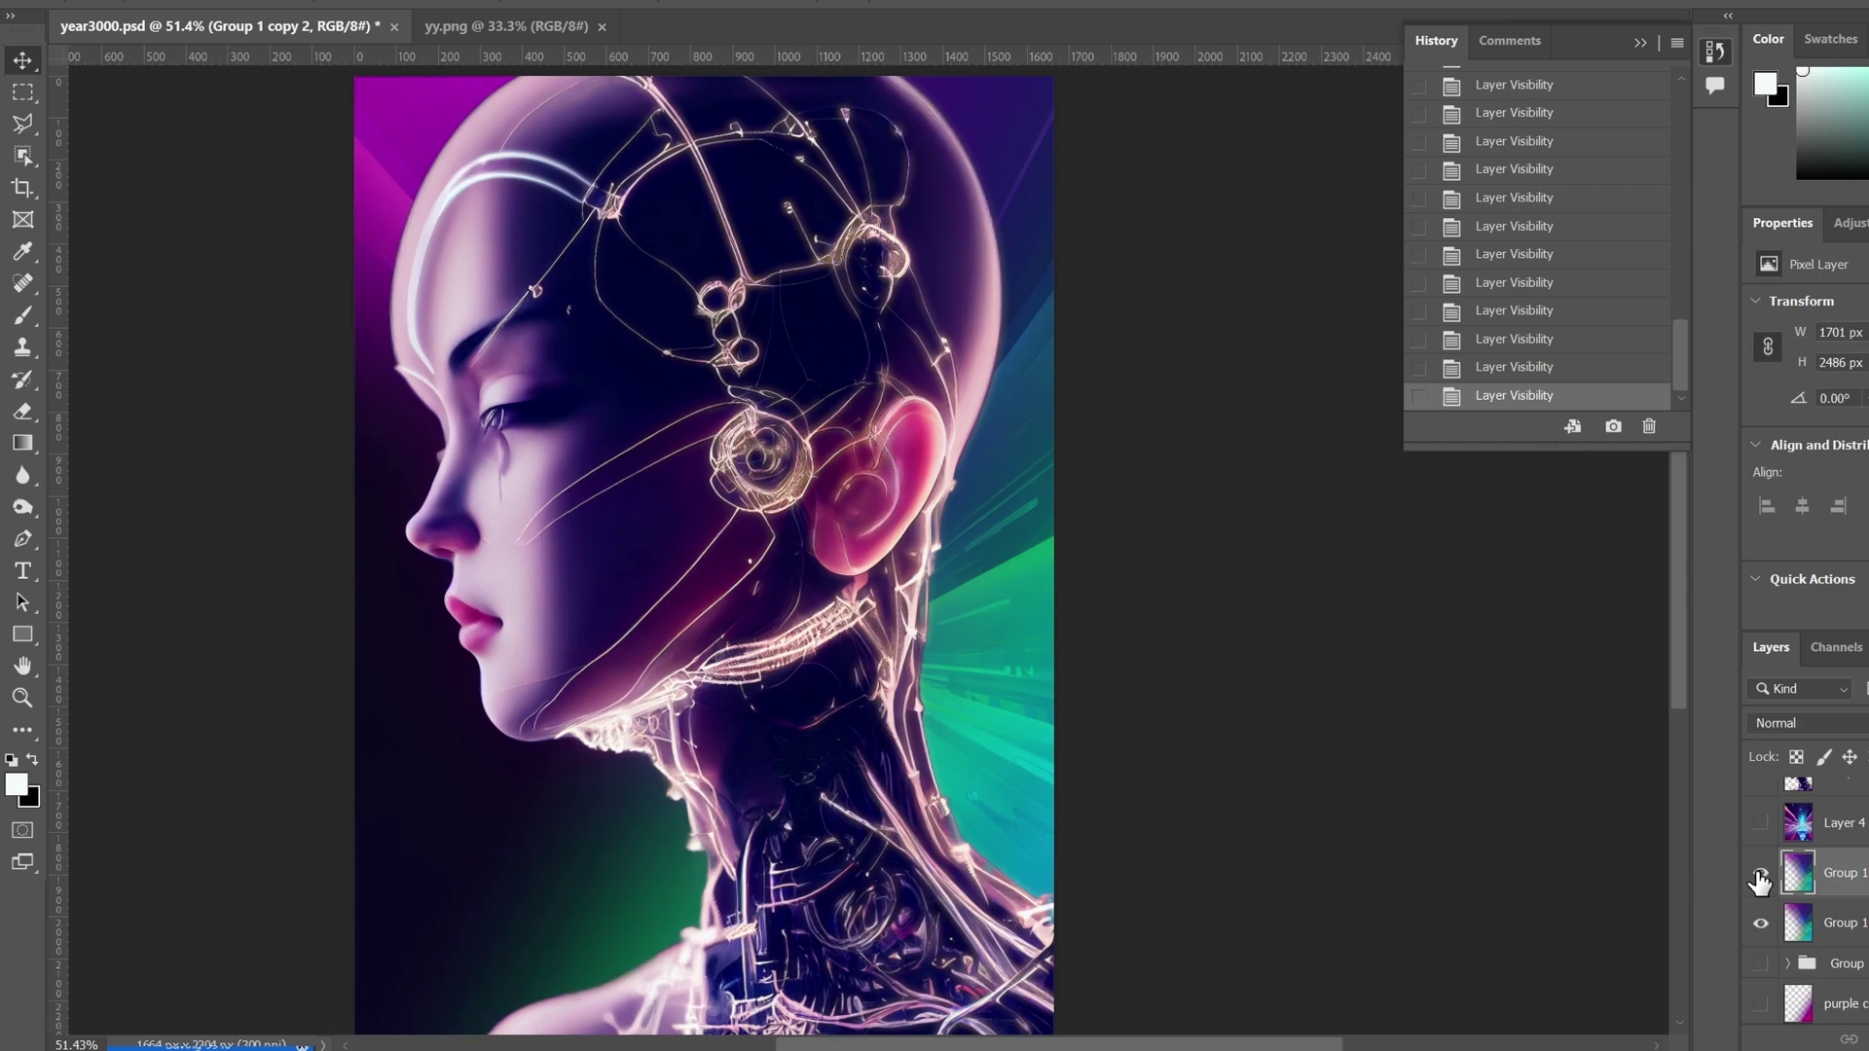
pyautogui.click(1759, 876)
pyautogui.click(1759, 876)
pyautogui.hotkey('ctrl', 's')
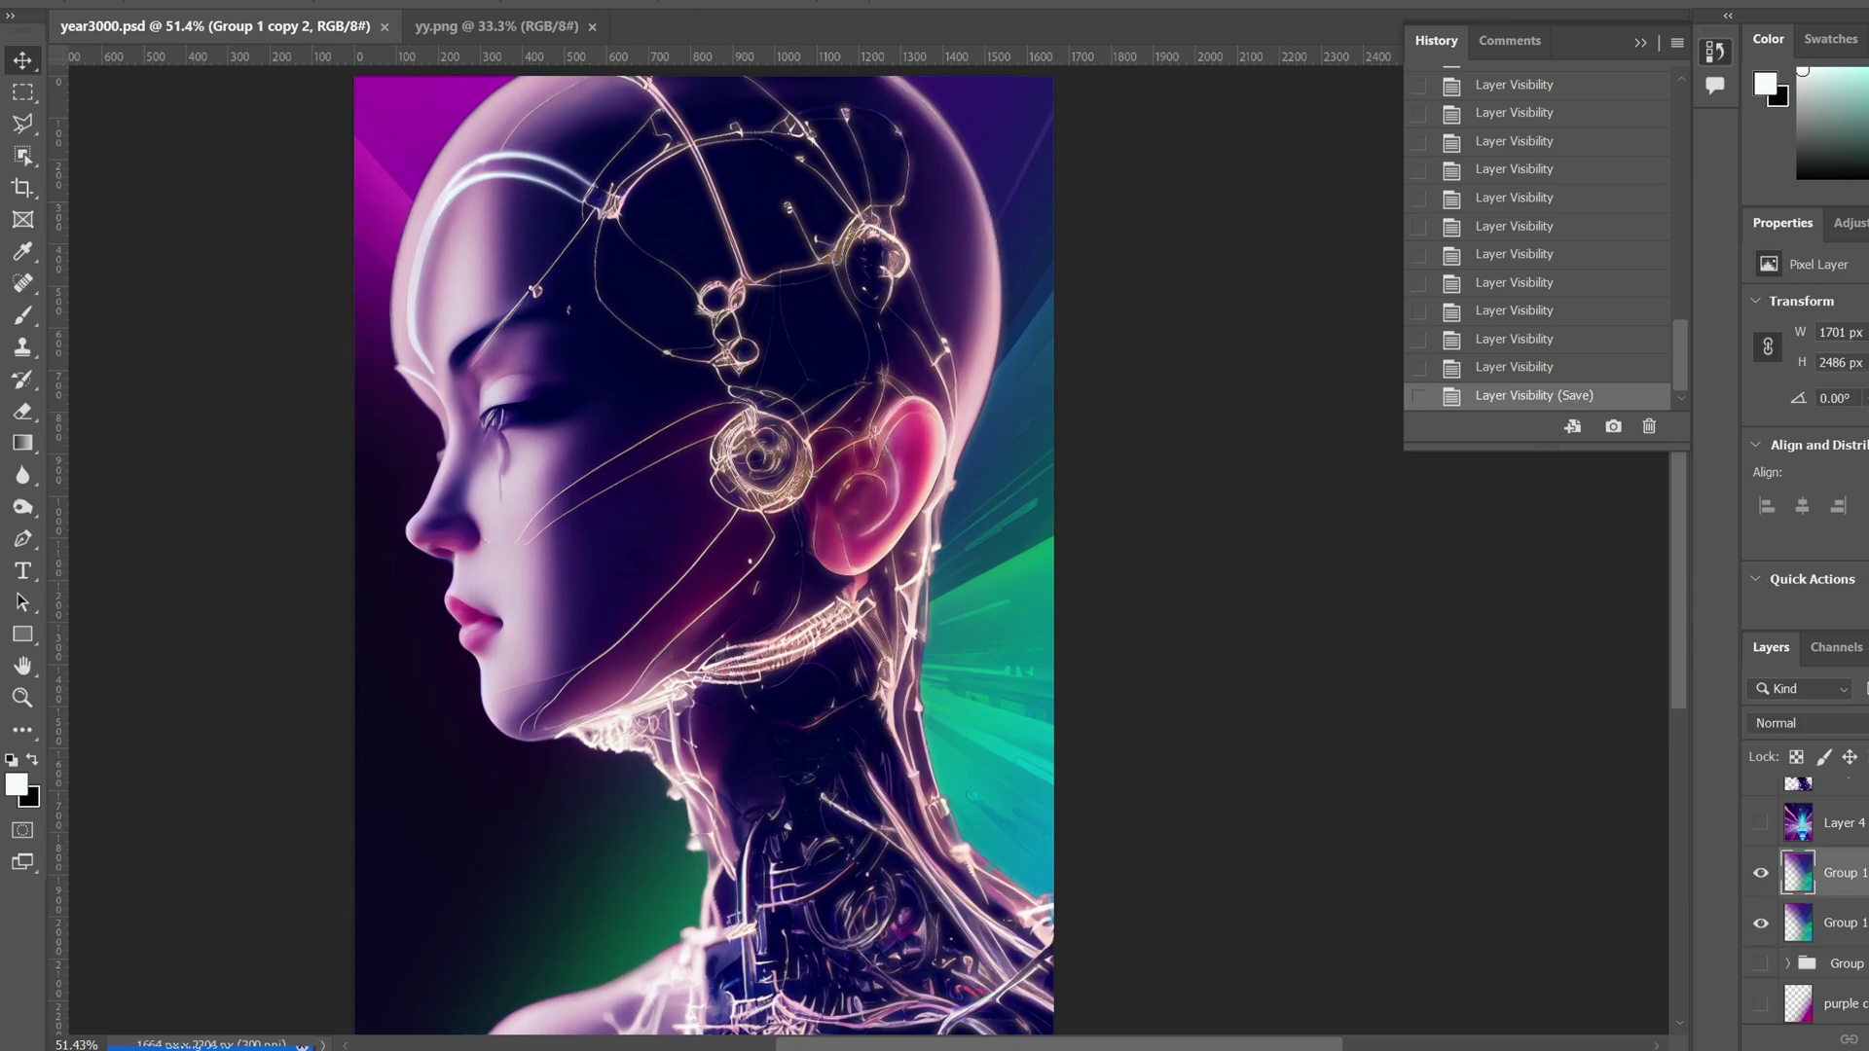
# Set up the Sponge tool in Saturate mode with a large soft brush of 385 px
pyautogui.rightClick(22, 506)
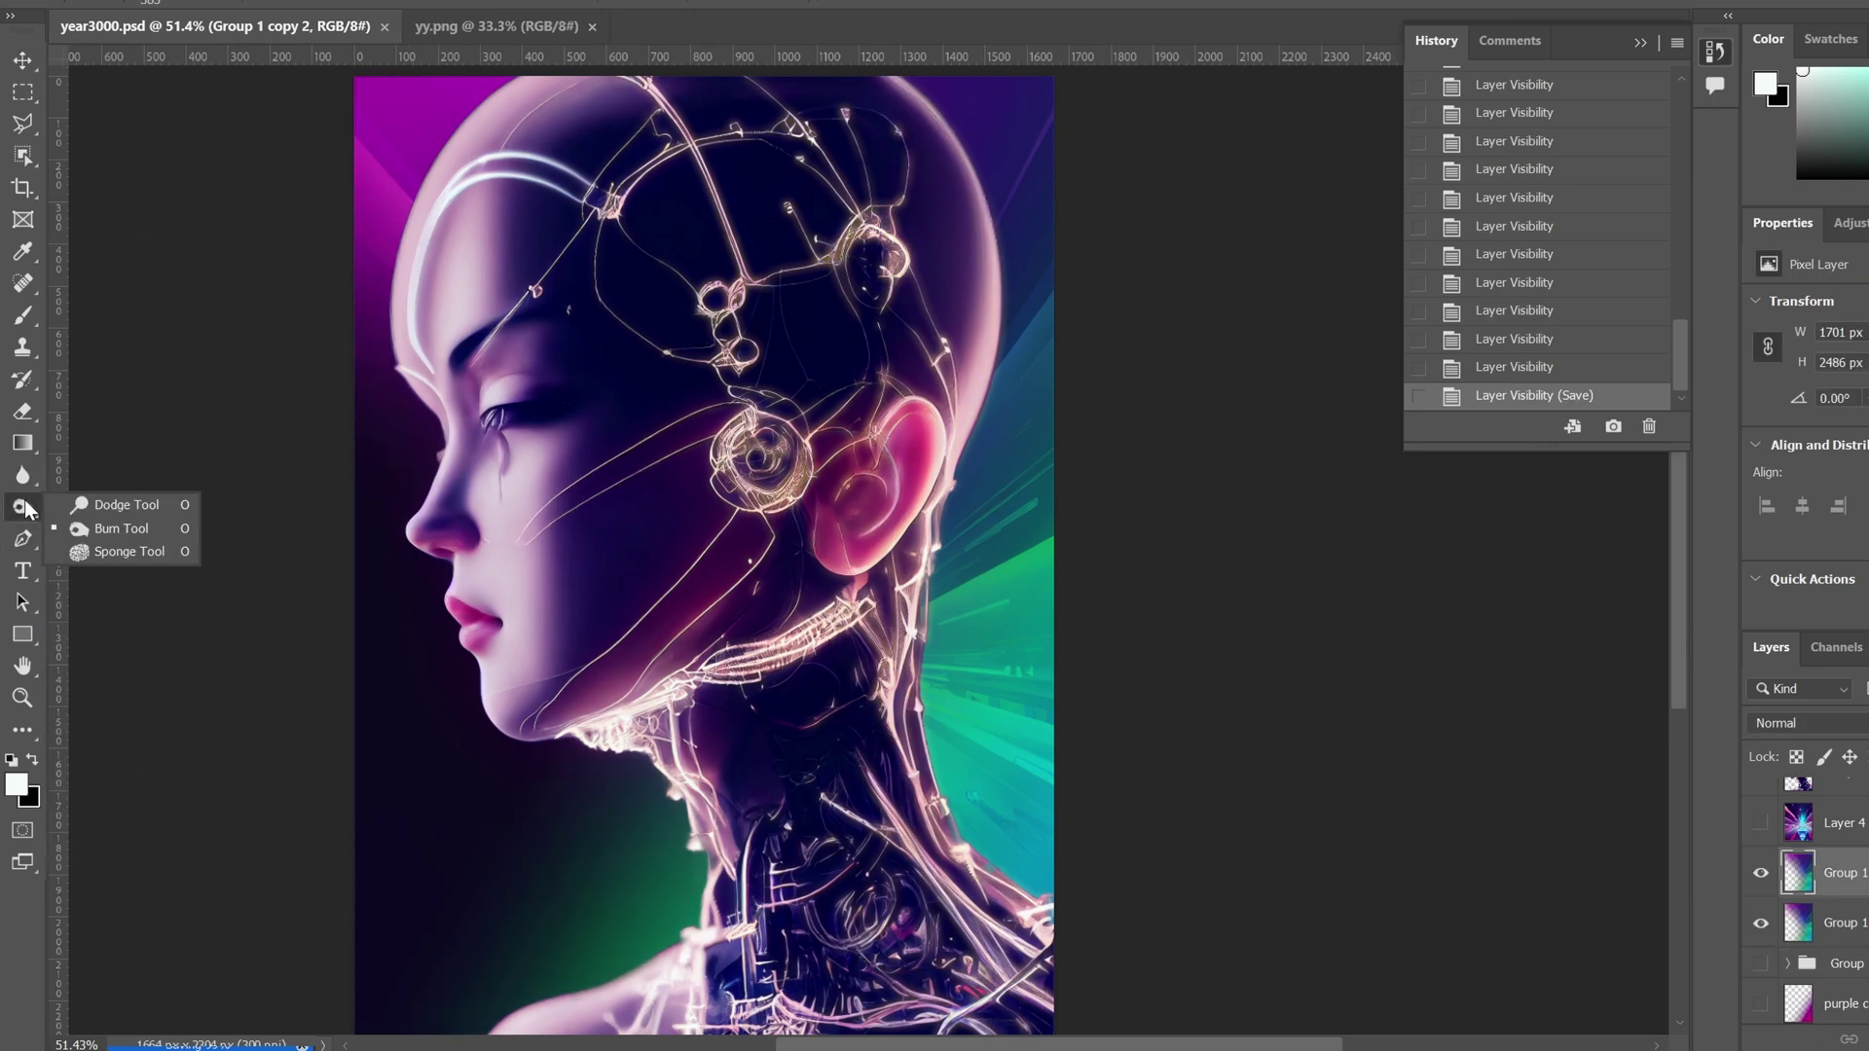
pyautogui.click(110, 552)
pyautogui.rightClick(200, 69)
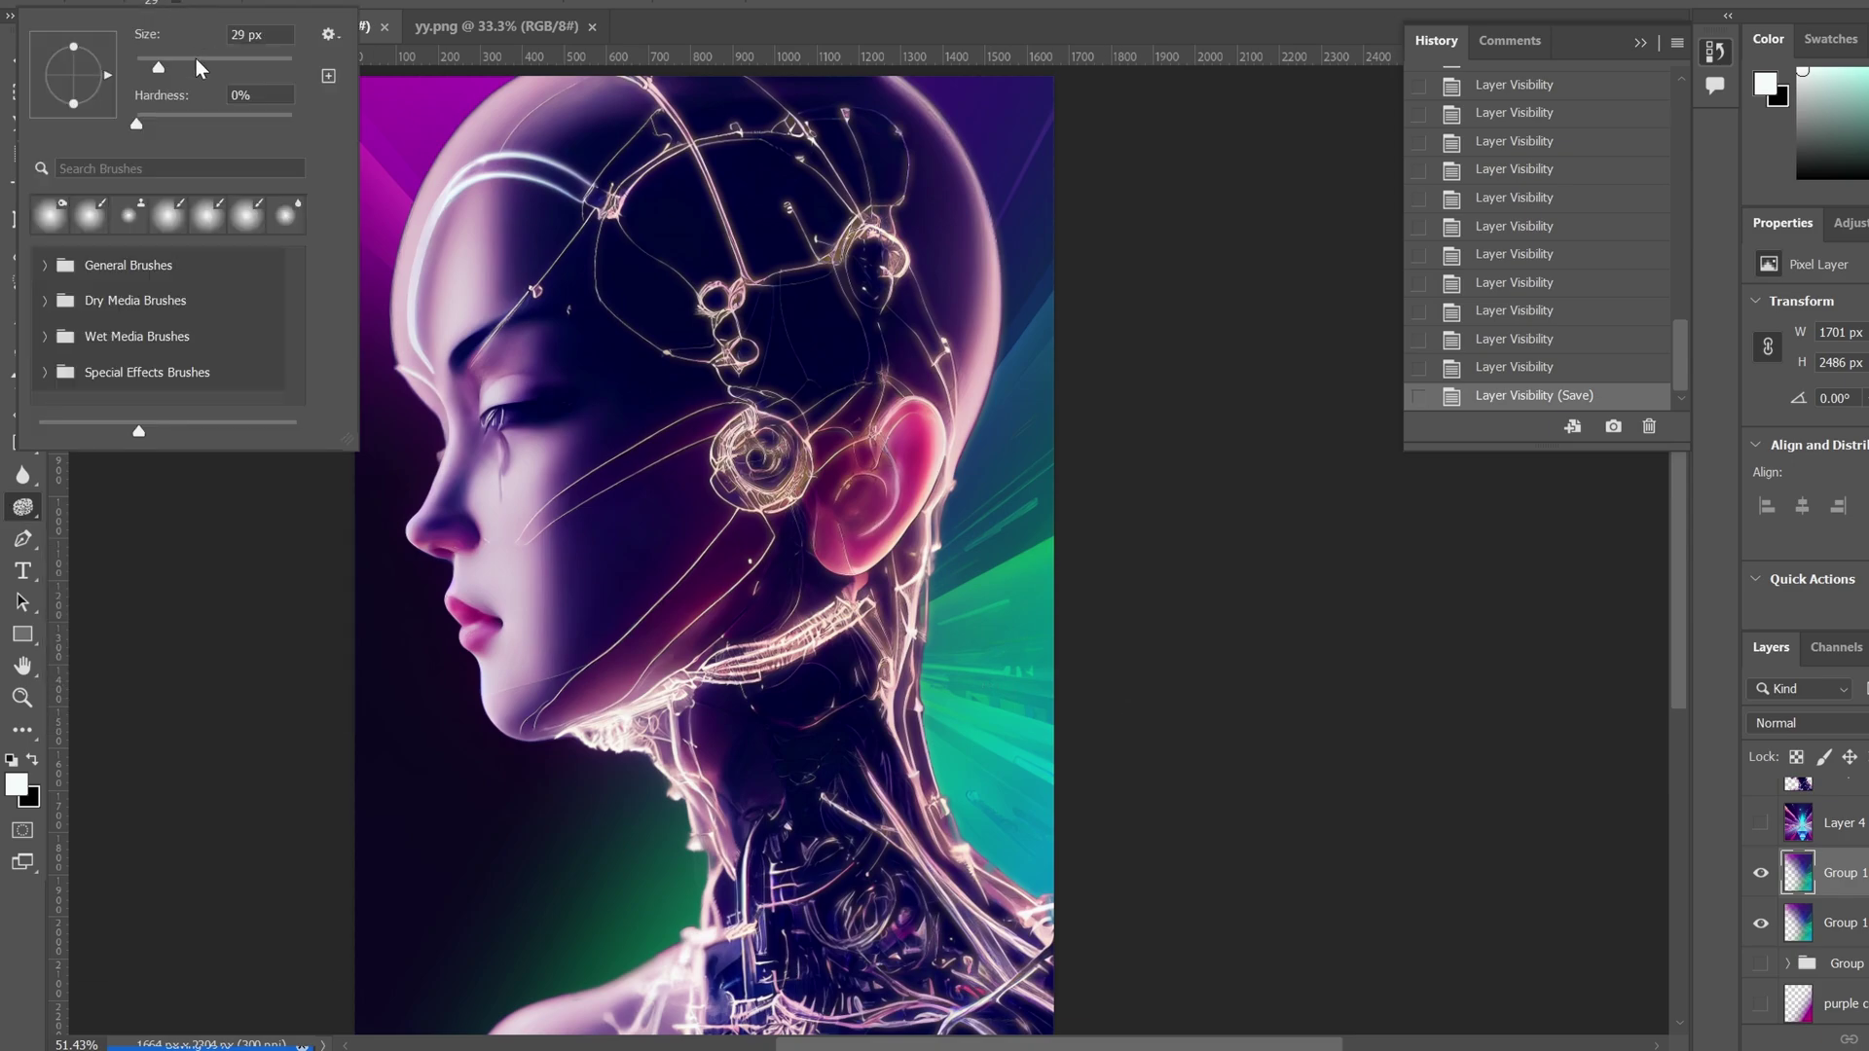
pyautogui.moveTo(208, 67); pyautogui.dragTo(269, 67)
pyautogui.click(617, 44)
pyautogui.click(380, 2)
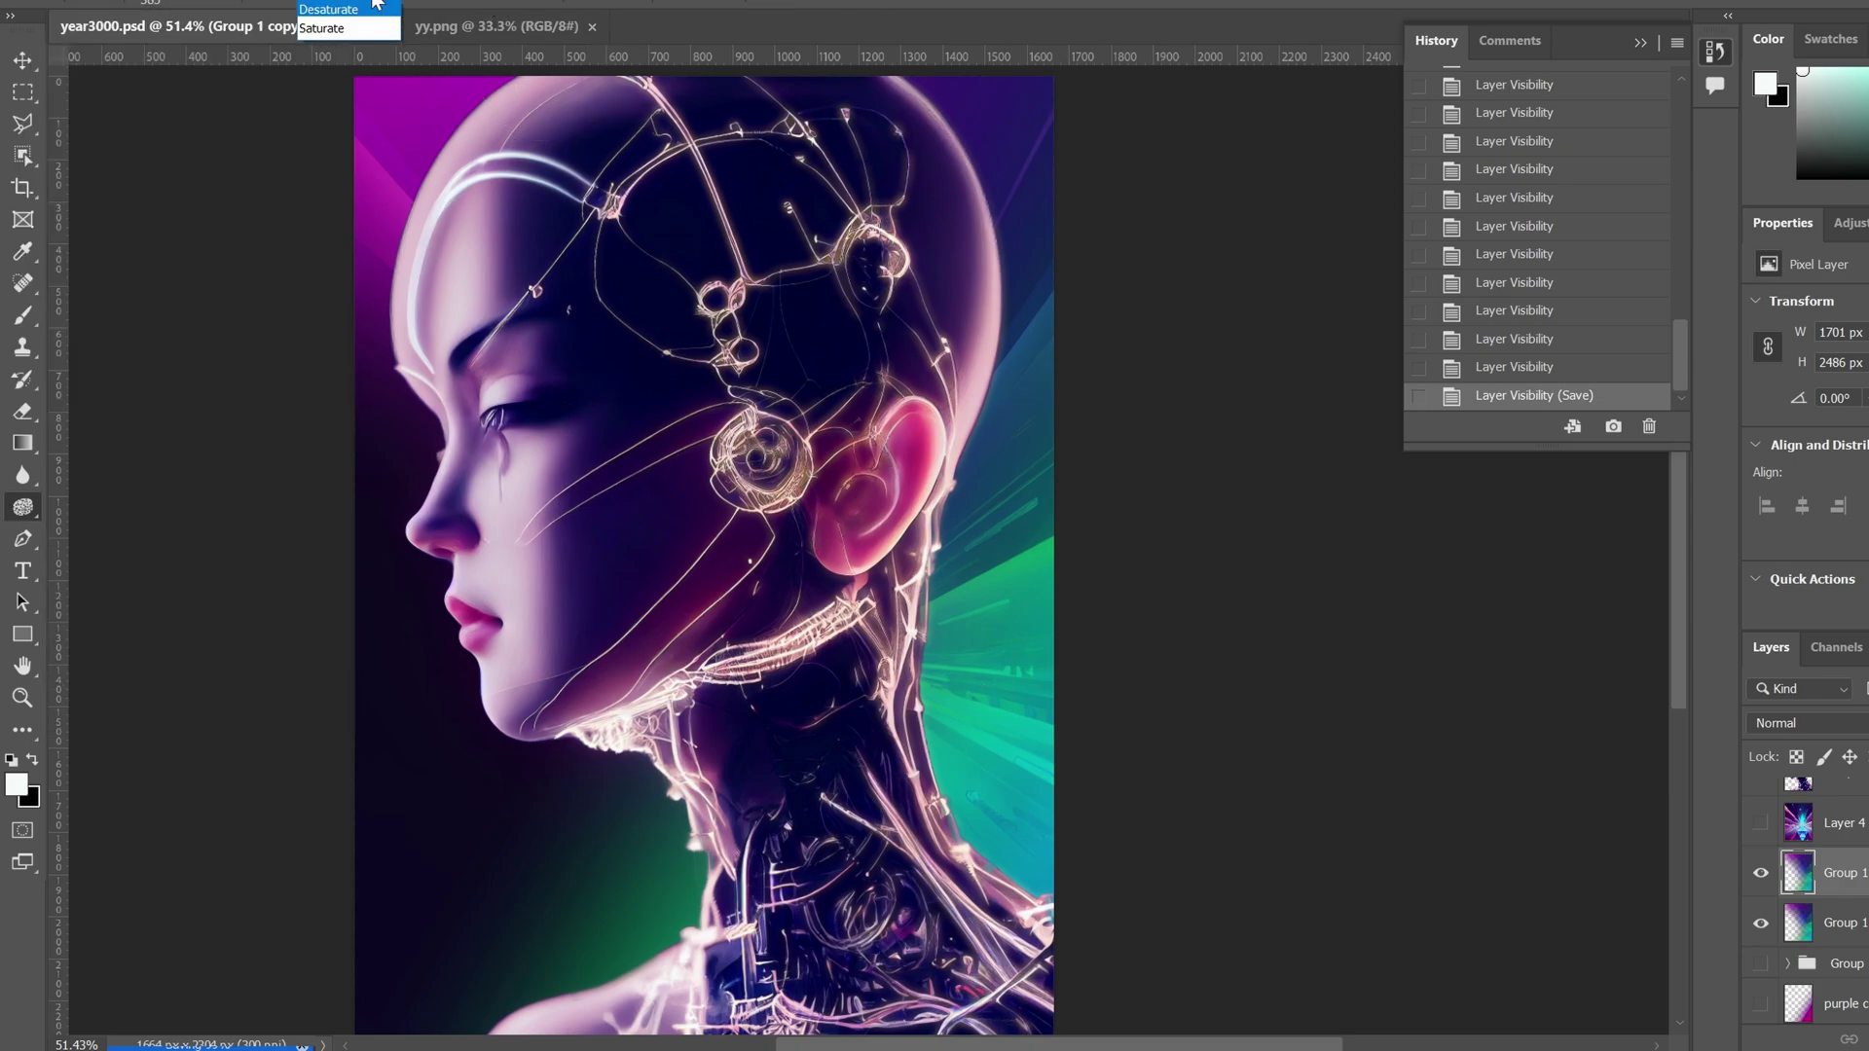
pyautogui.click(375, 10)
# Duplicate Group 1 copy 2 as Group 1 copy 3, hide the duplicate and make Group 1 copy 2 the active layer
pyautogui.rightClick(1856, 880)
pyautogui.click(1714, 107)
pyautogui.press('Return')
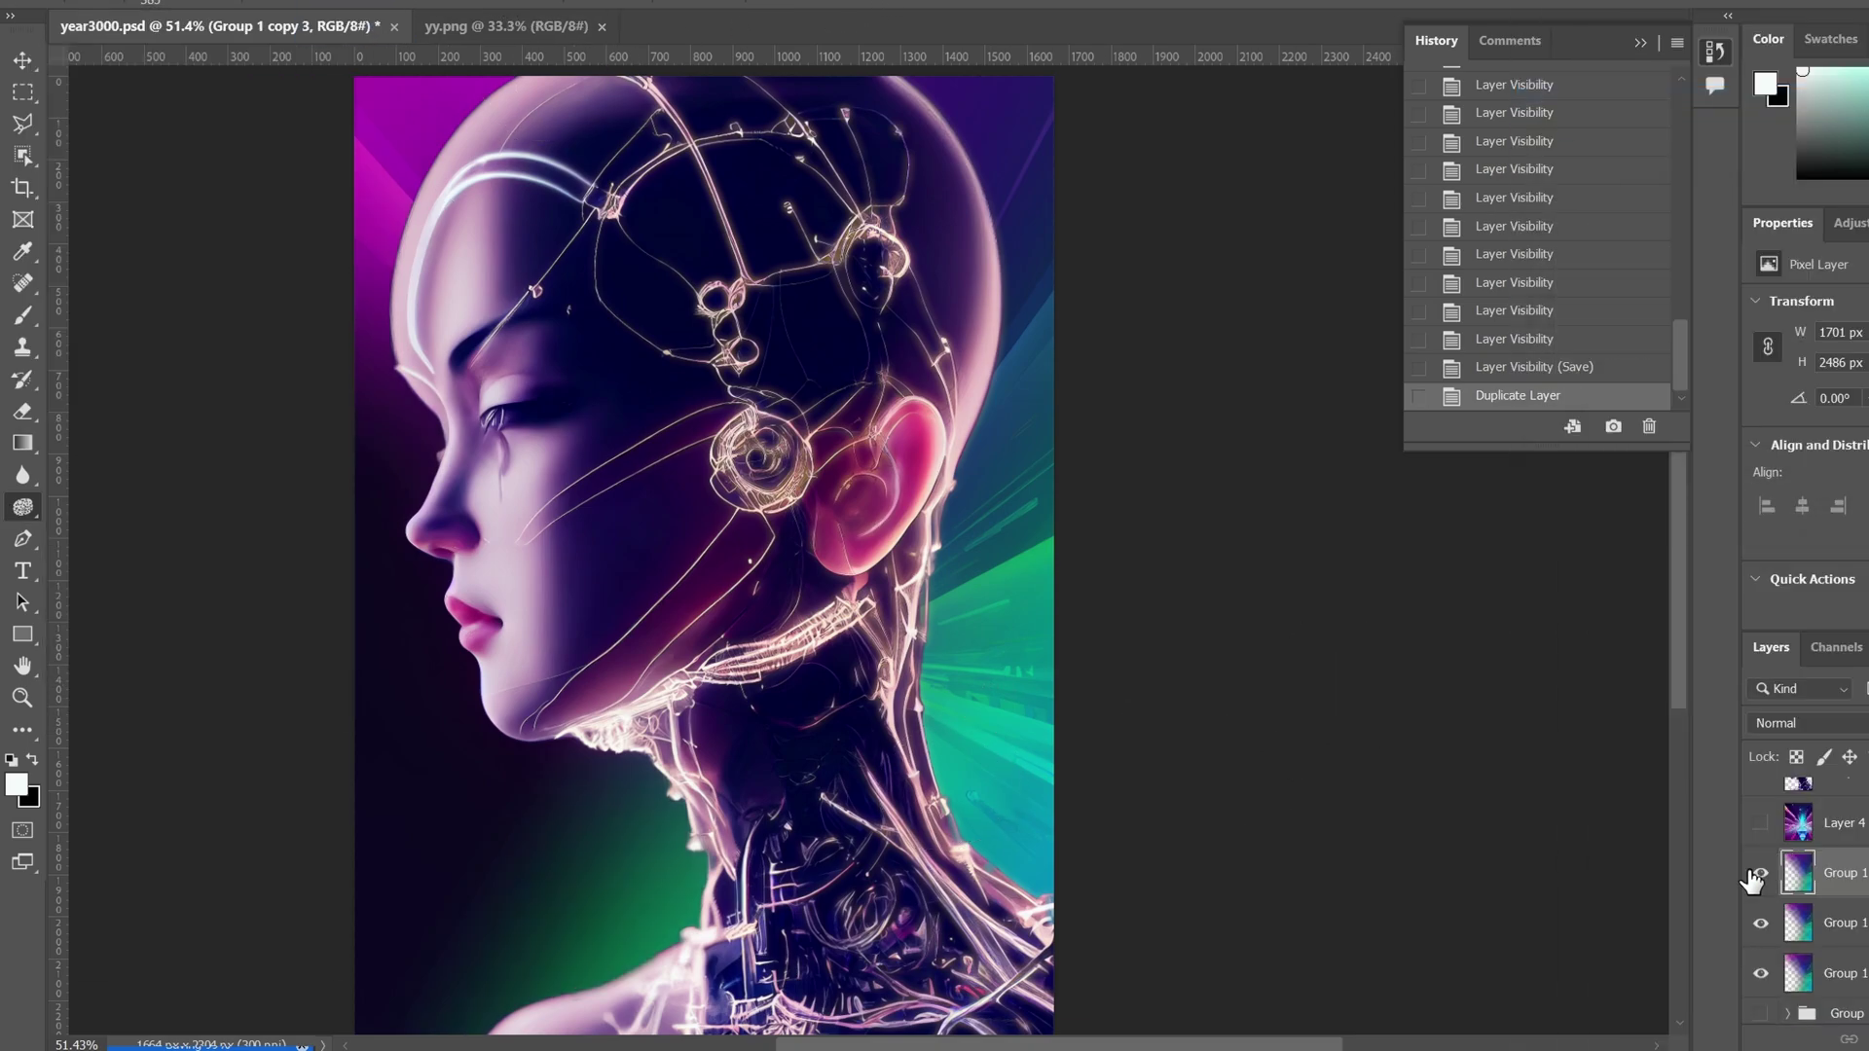
pyautogui.click(1760, 874)
pyautogui.click(1838, 923)
# Saturate the green light streaks behind the neck and the glow in front of it with the Sponge tool, raising the flow to 60%
pyautogui.click(954, 693)
pyautogui.click(965, 715)
pyautogui.click(968, 715)
pyautogui.click(495, 2)
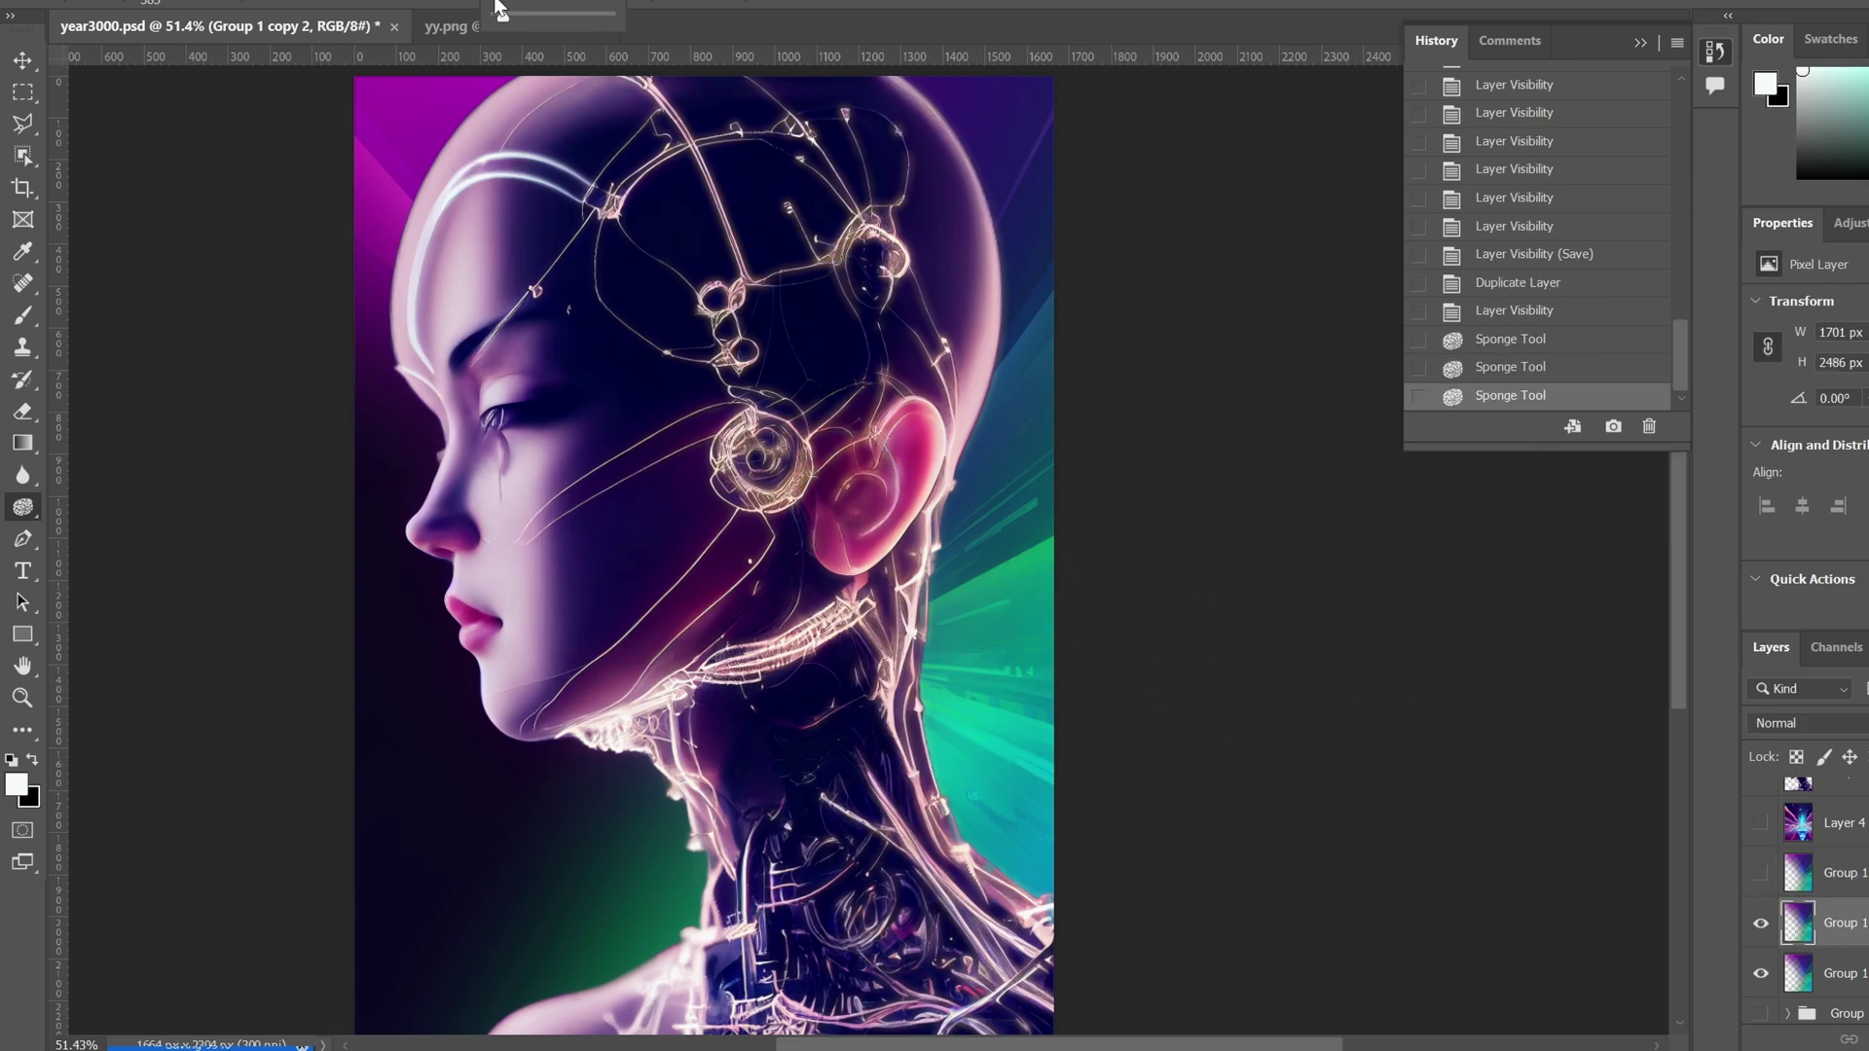
pyautogui.click(557, 13)
pyautogui.click(971, 691)
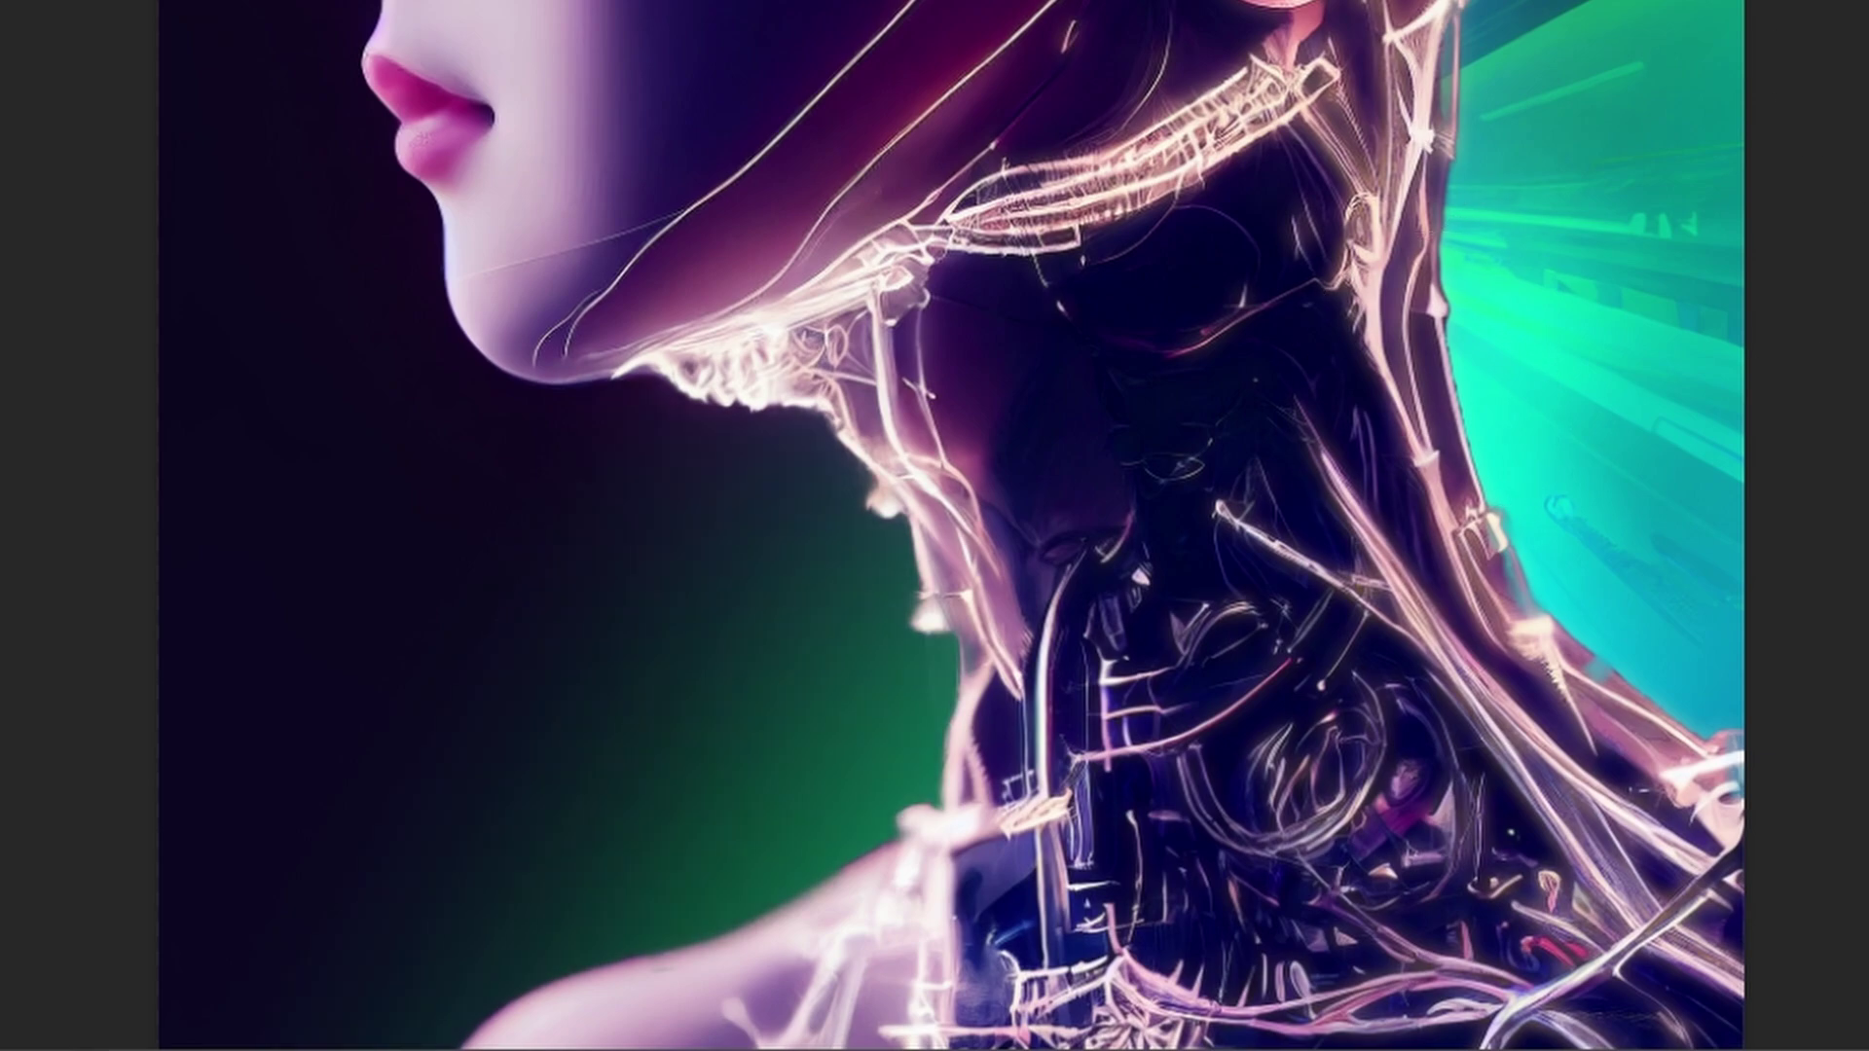
pyautogui.moveTo(1008, 737)
pyautogui.mouseDown()
pyautogui.moveTo(930, 585)
pyautogui.moveTo(1086, 976)
pyautogui.moveTo(1034, 681)
pyautogui.moveTo(967, 915)
pyautogui.mouseUp()
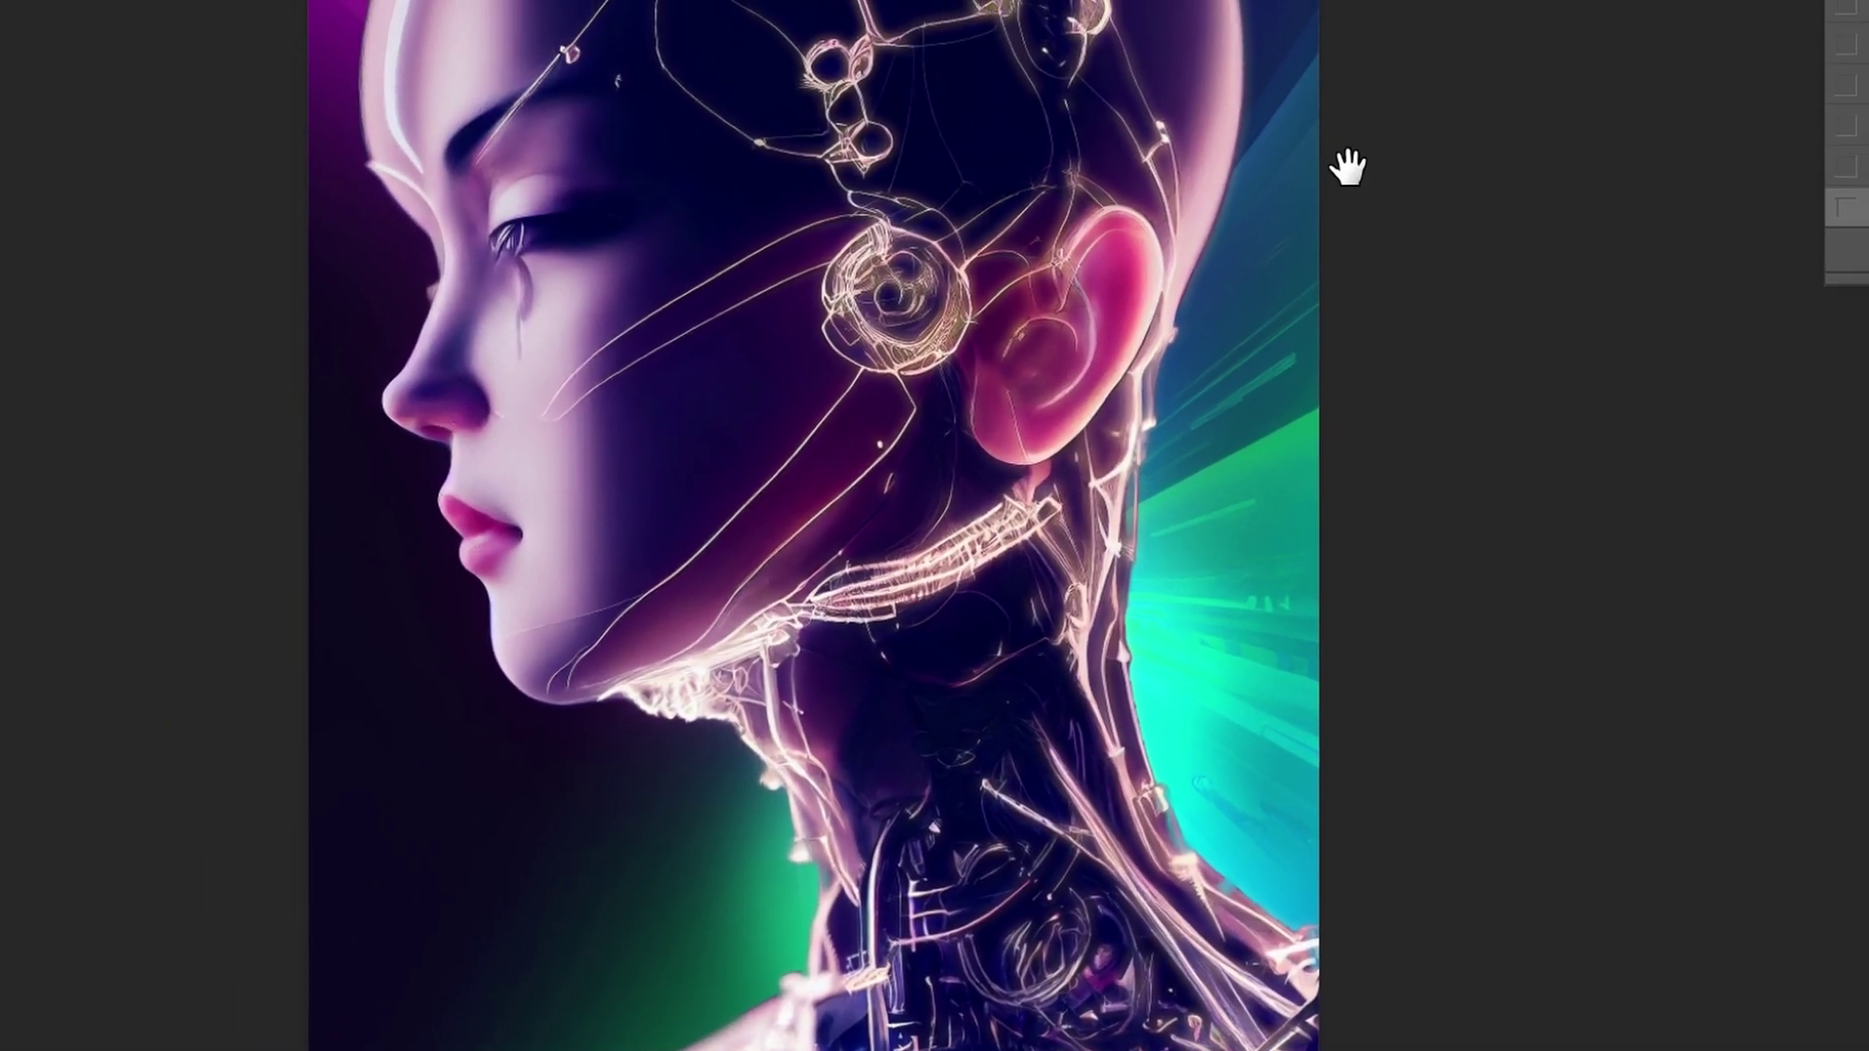
# Compare the artwork before and after the sponge strokes using the history states, ending on the last stroke
pyautogui.moveTo(1347, 167); pyautogui.dragTo(1278, 390)
pyautogui.click(1851, 14)
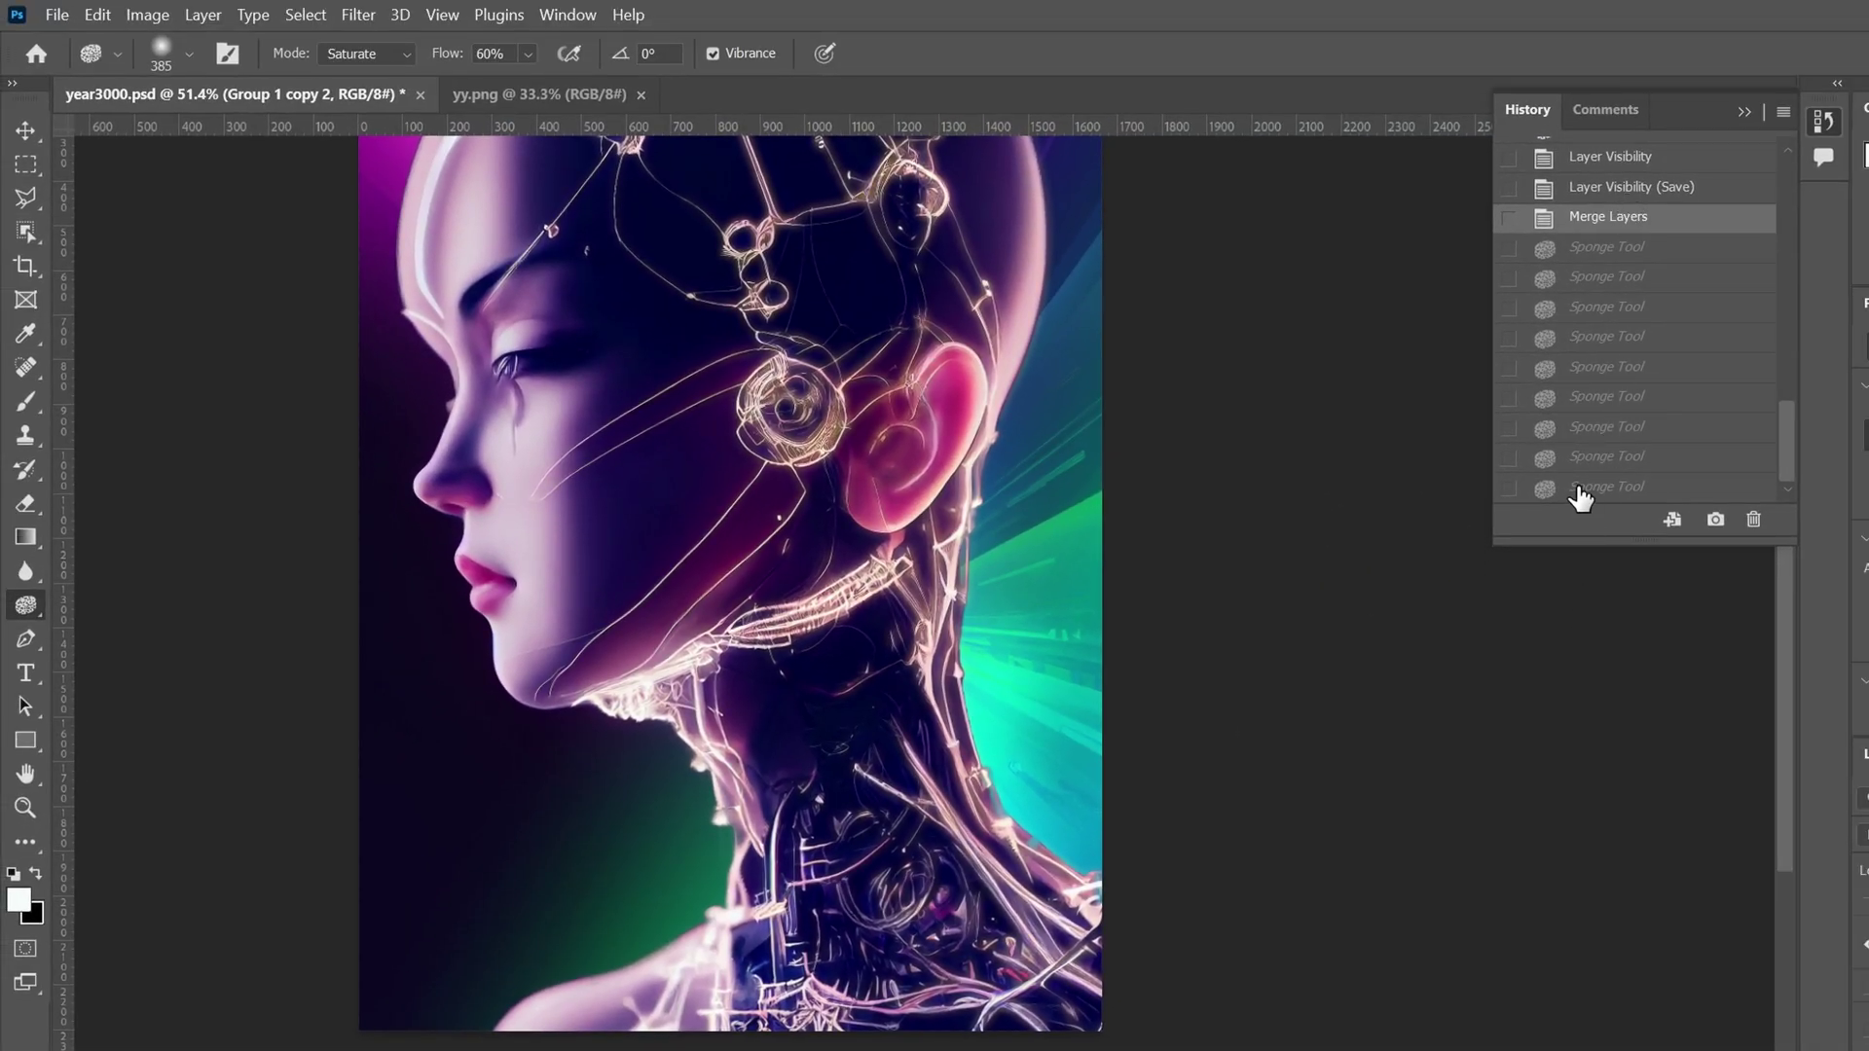
pyautogui.click(1581, 492)
pyautogui.click(1644, 341)
pyautogui.click(1627, 462)
pyautogui.click(1623, 491)
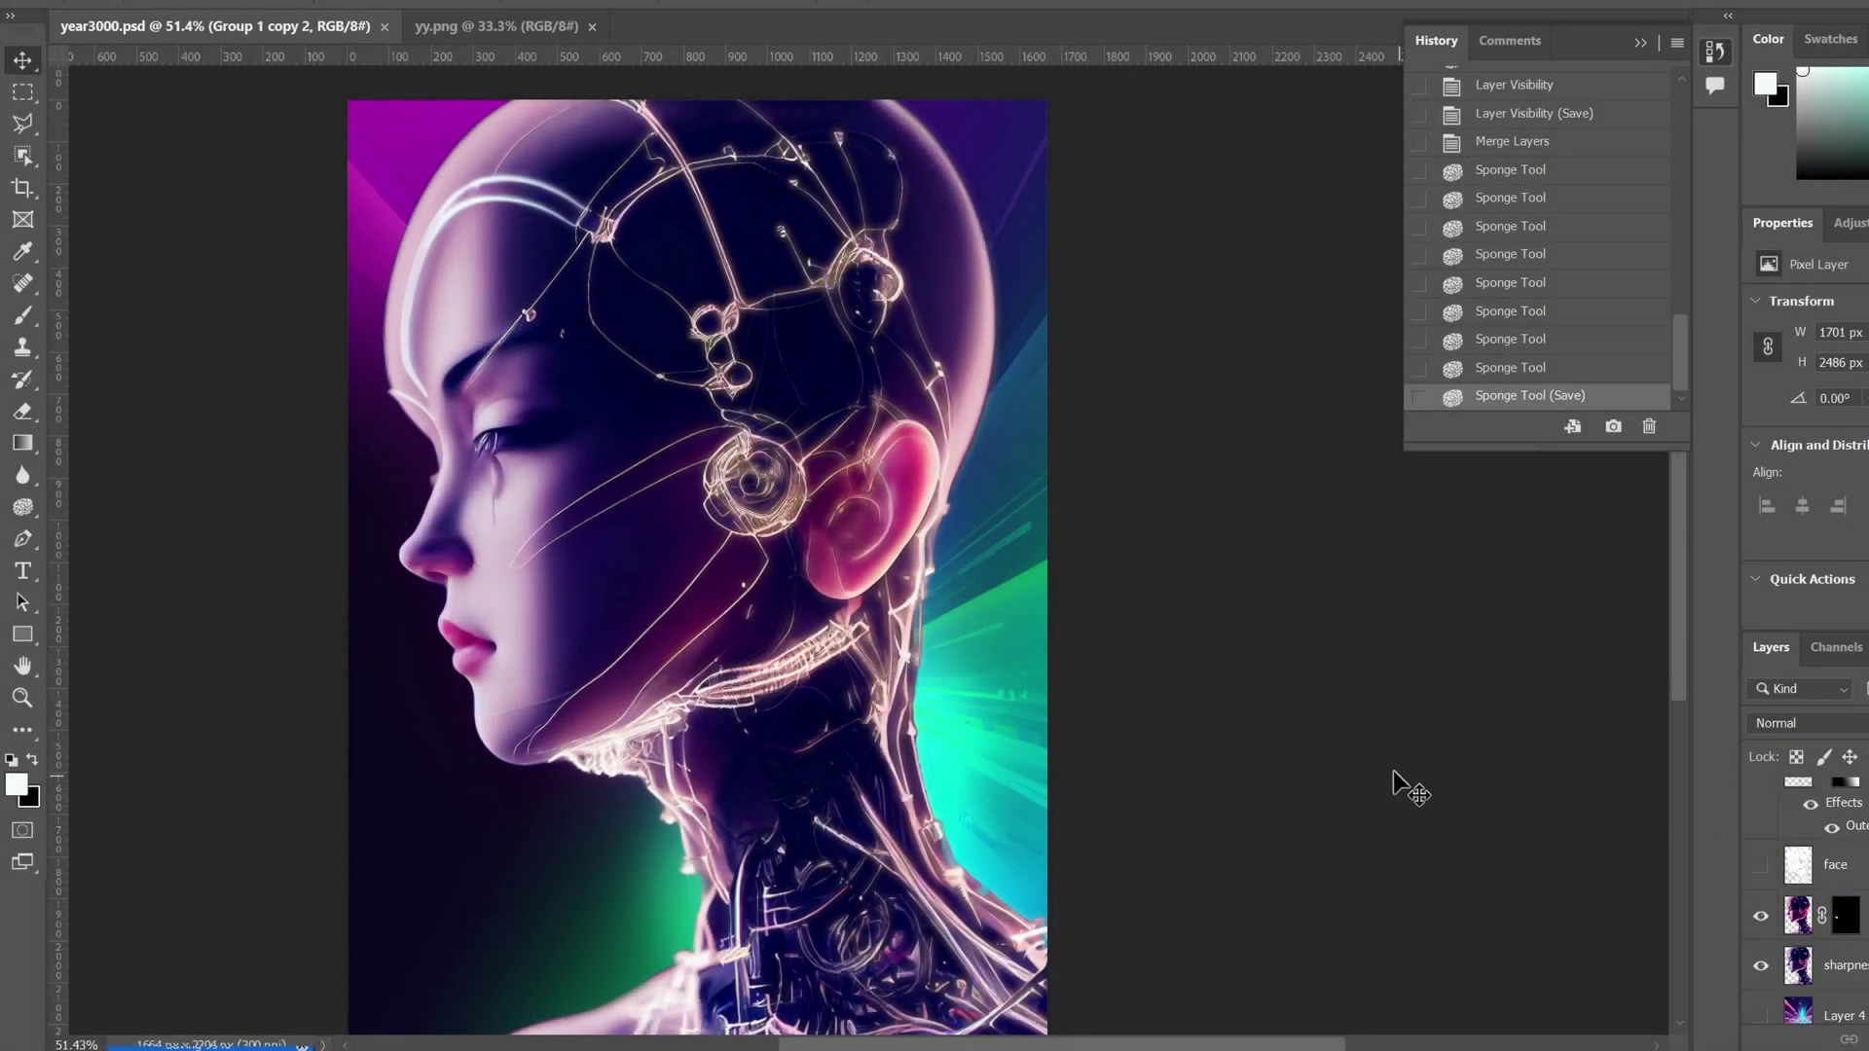
pyautogui.scroll(-1, 1204, 747)
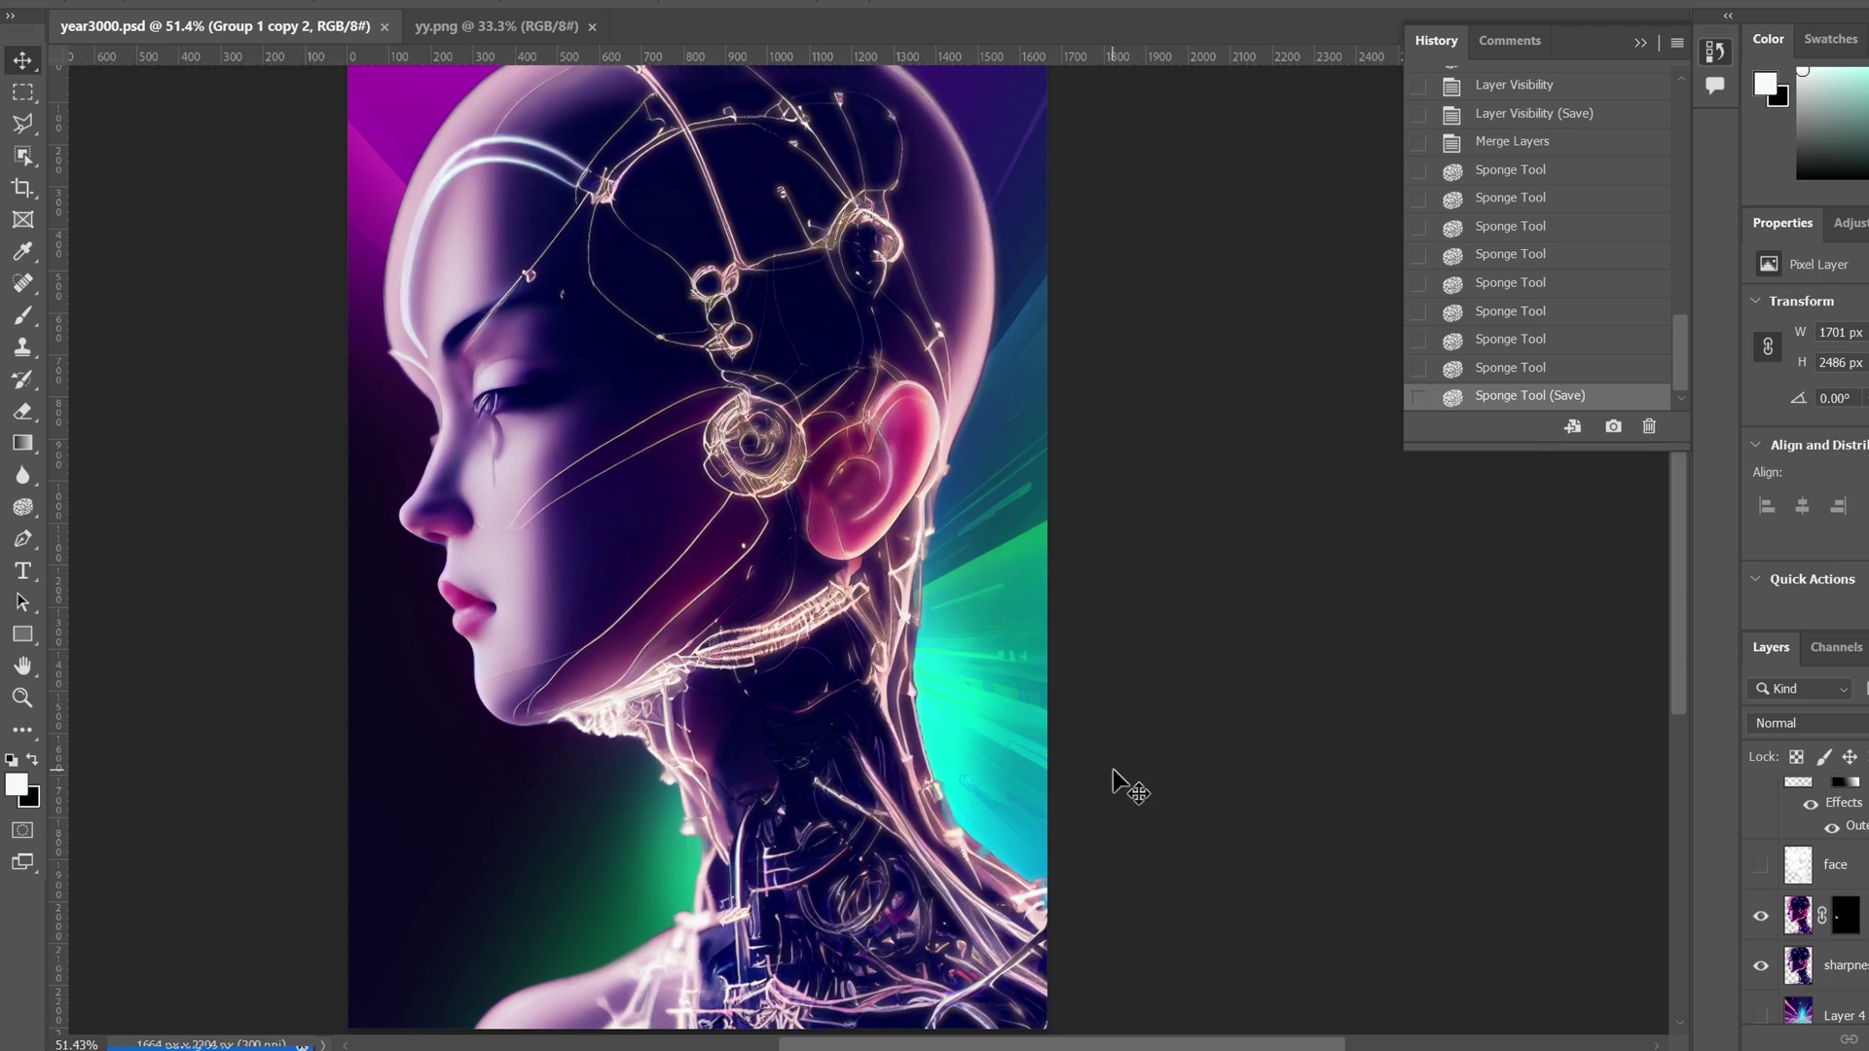
pyautogui.scroll(-3, 1113, 769)
pyautogui.scroll(3, 1112, 769)
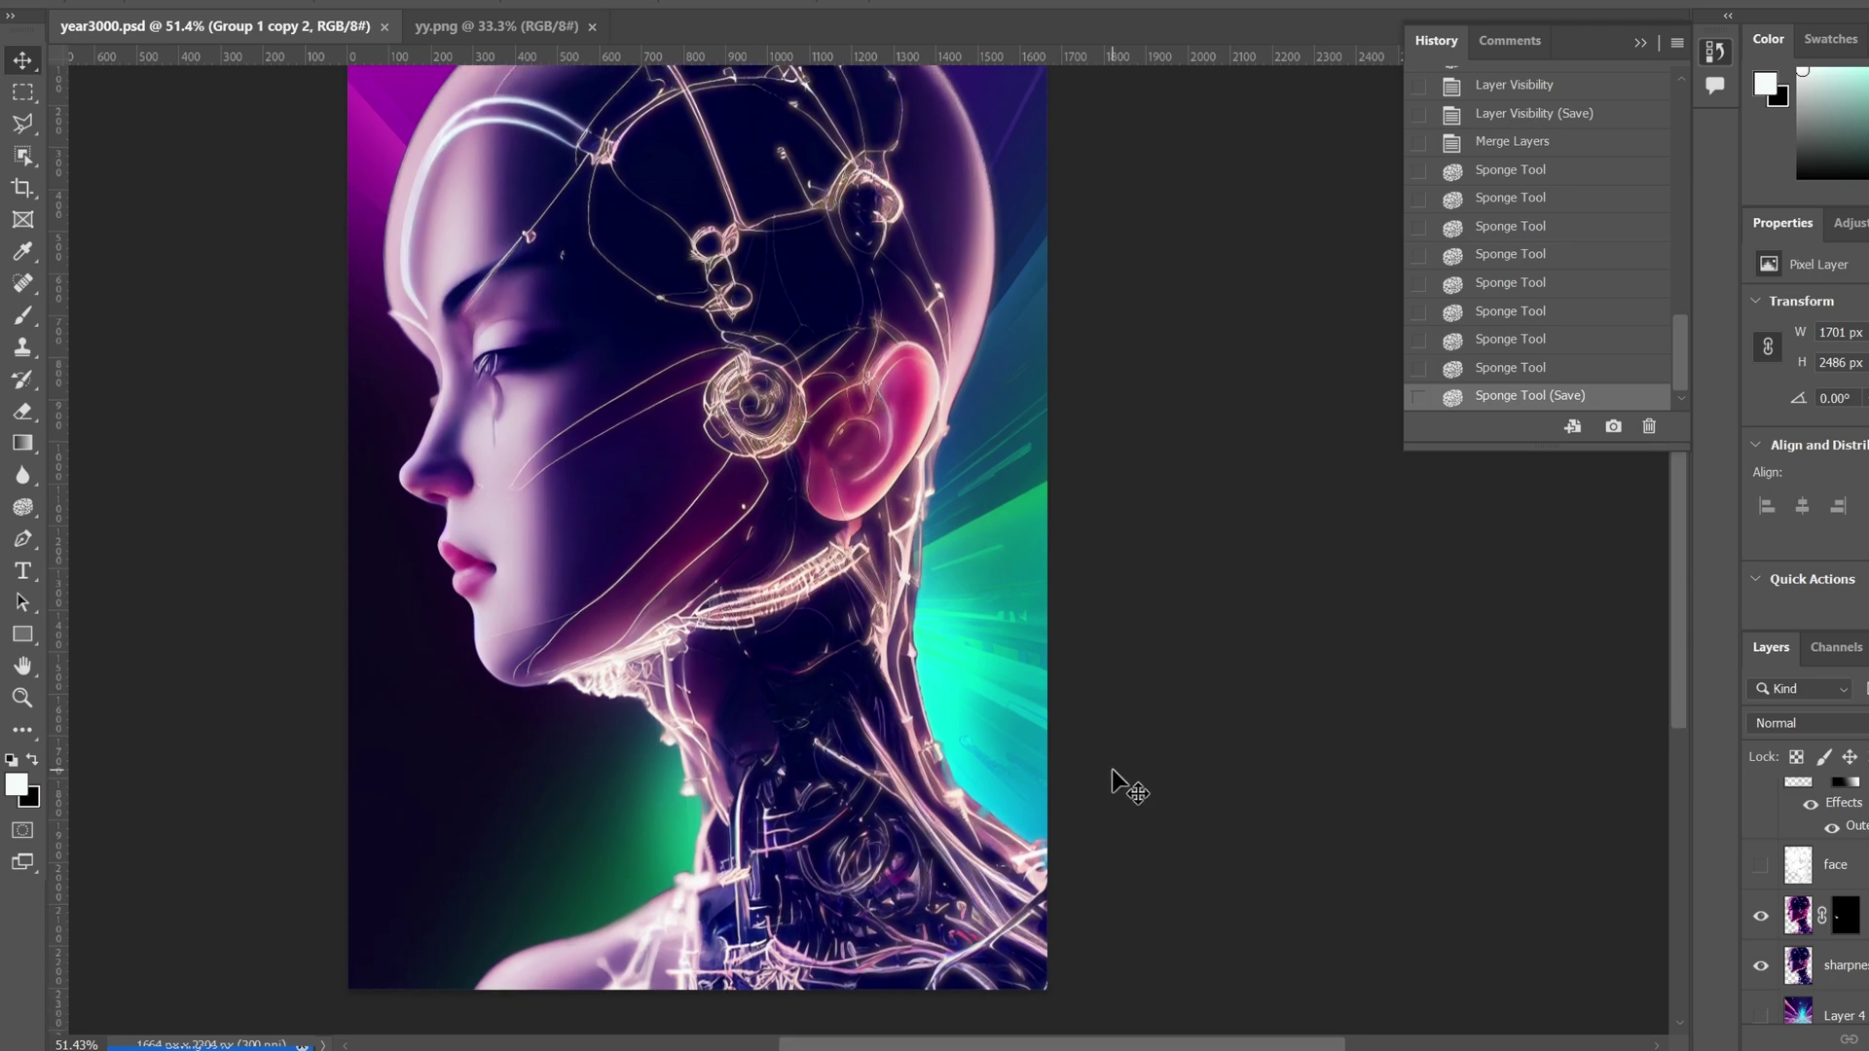
pyautogui.scroll(1, 1120, 784)
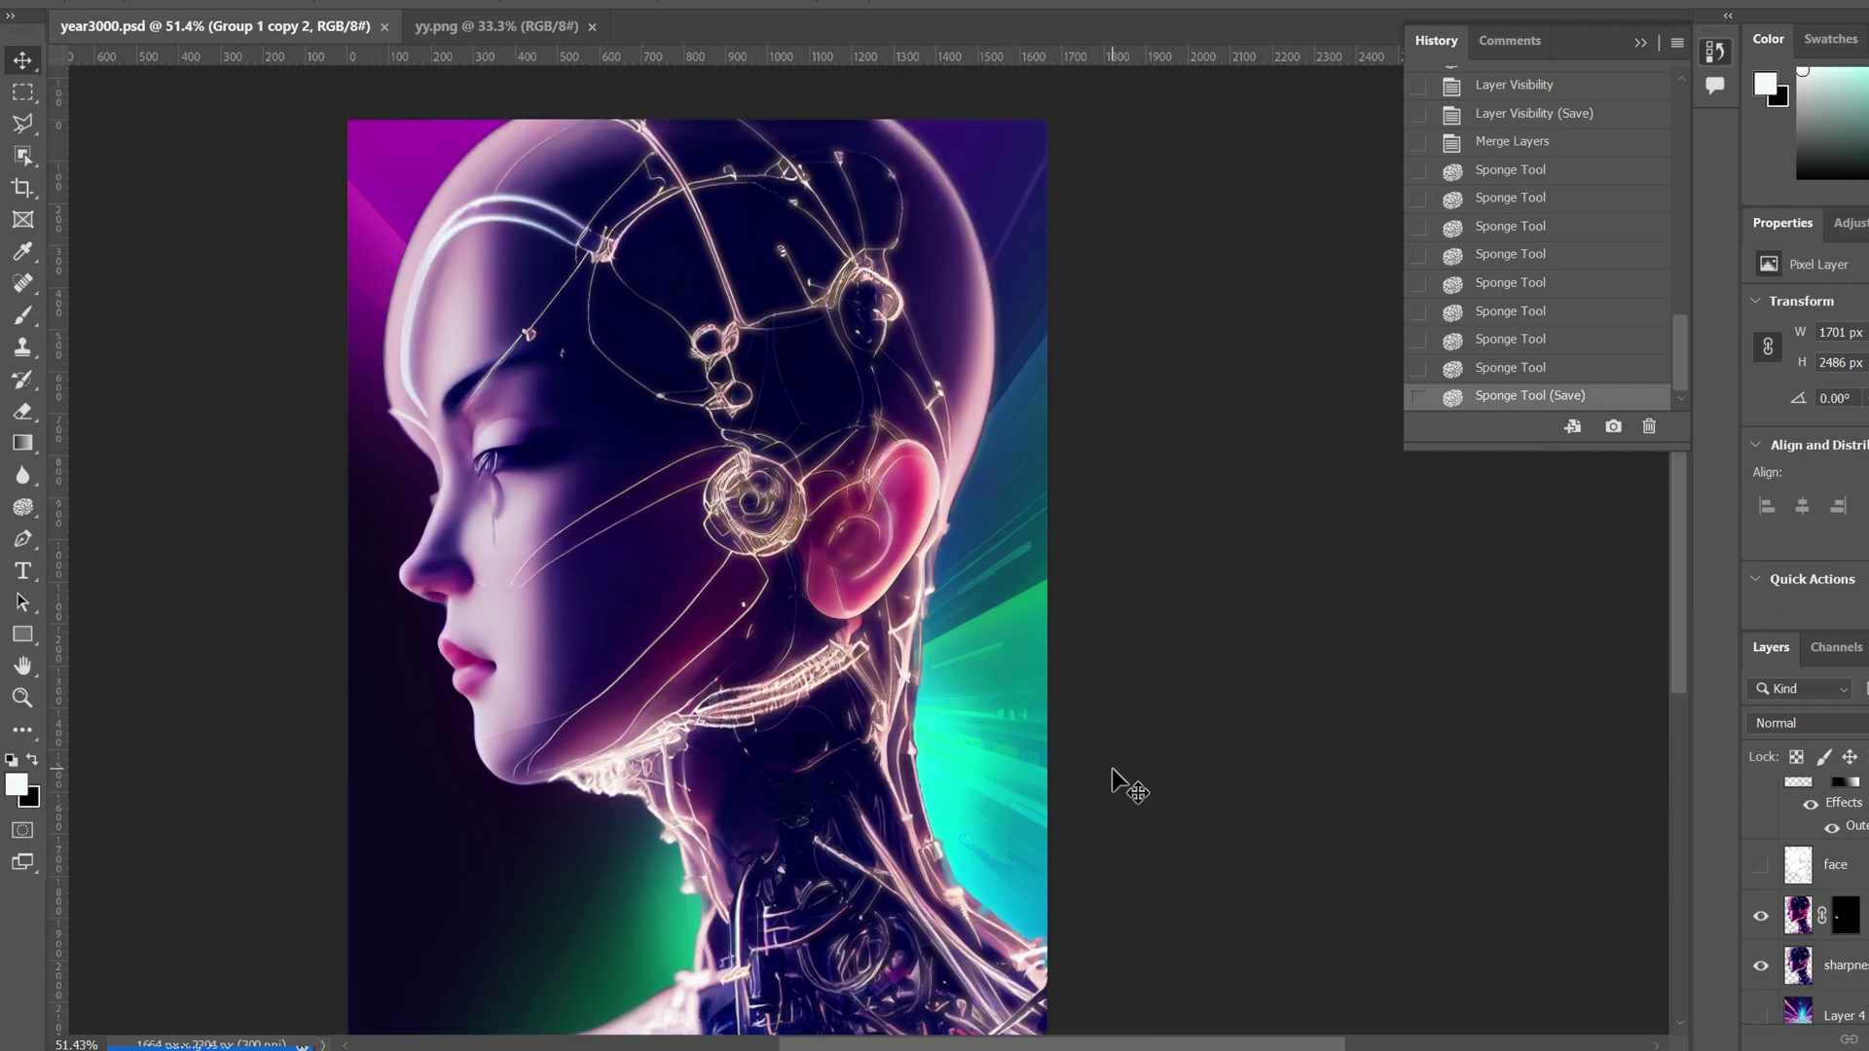